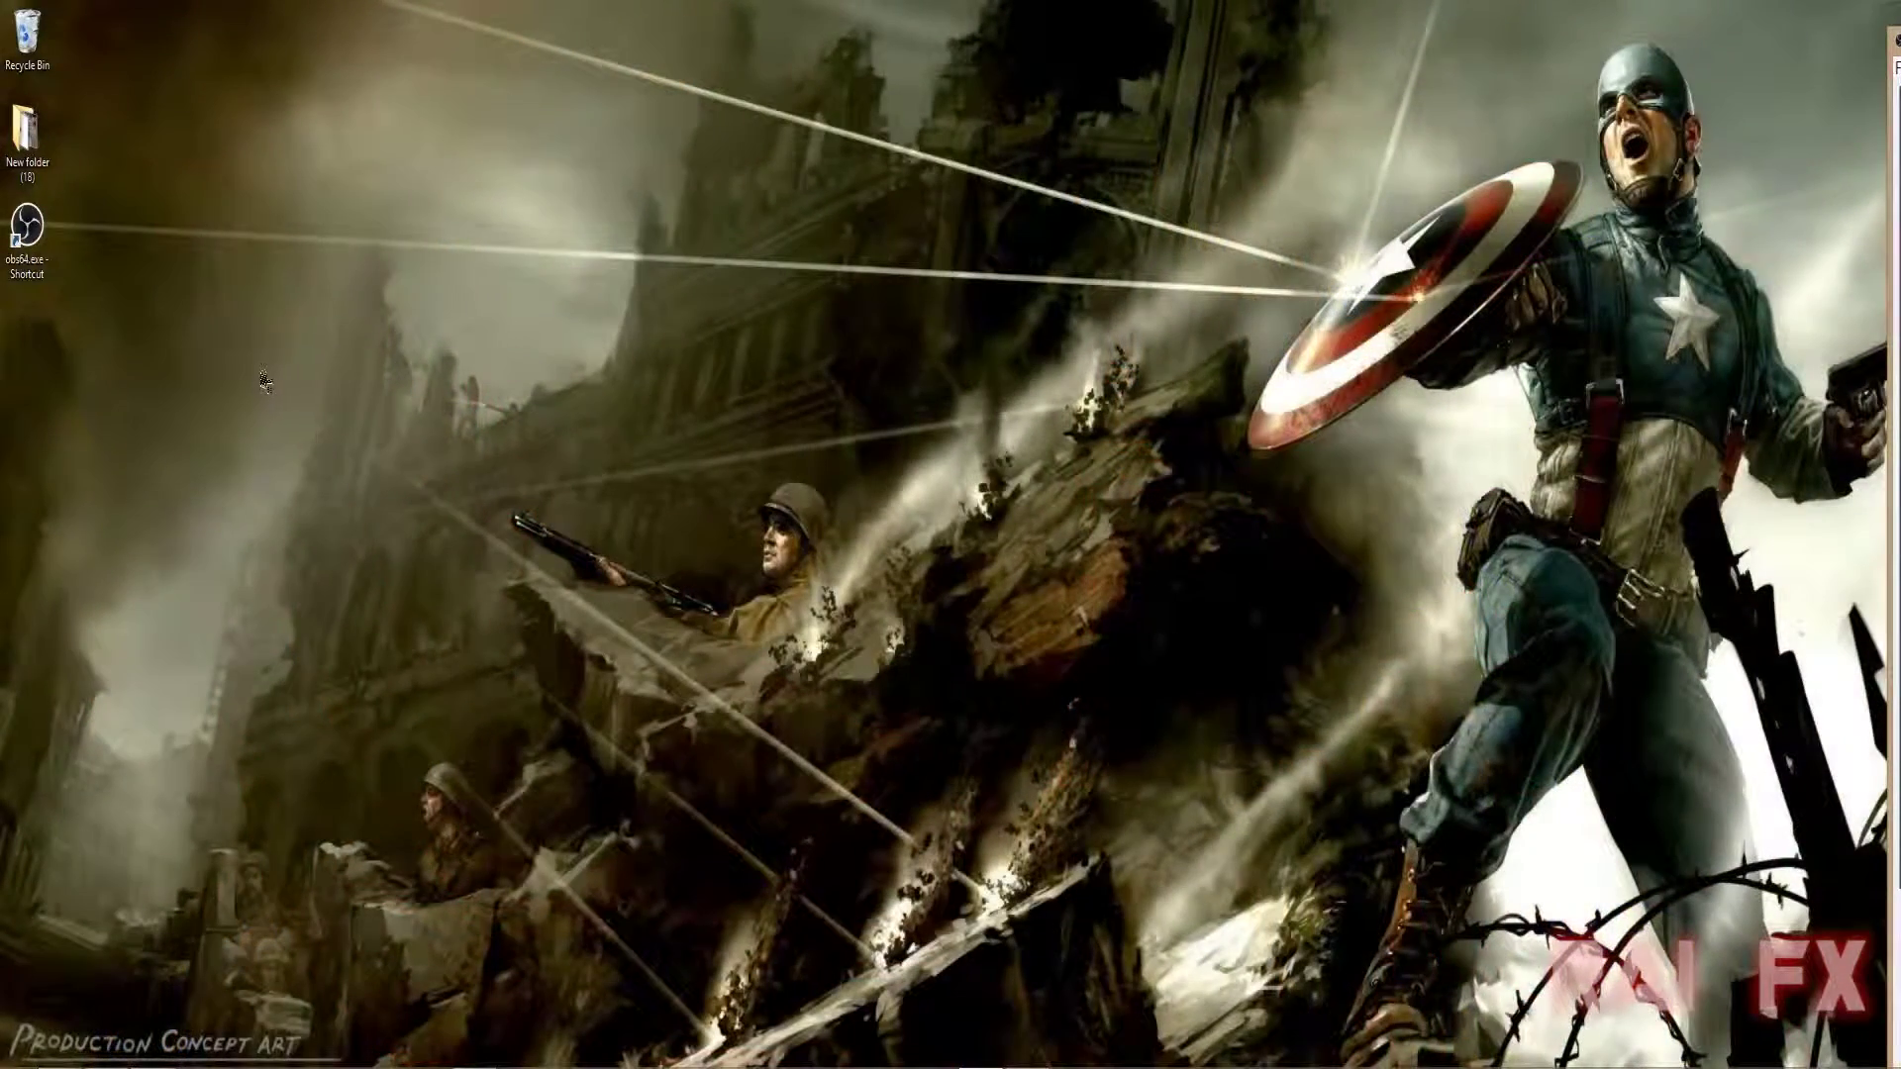
- Open a new File Explorer window from the taskbar, reposition it, and browse into Local Disk (C:)
mouse_move(149, 1064)
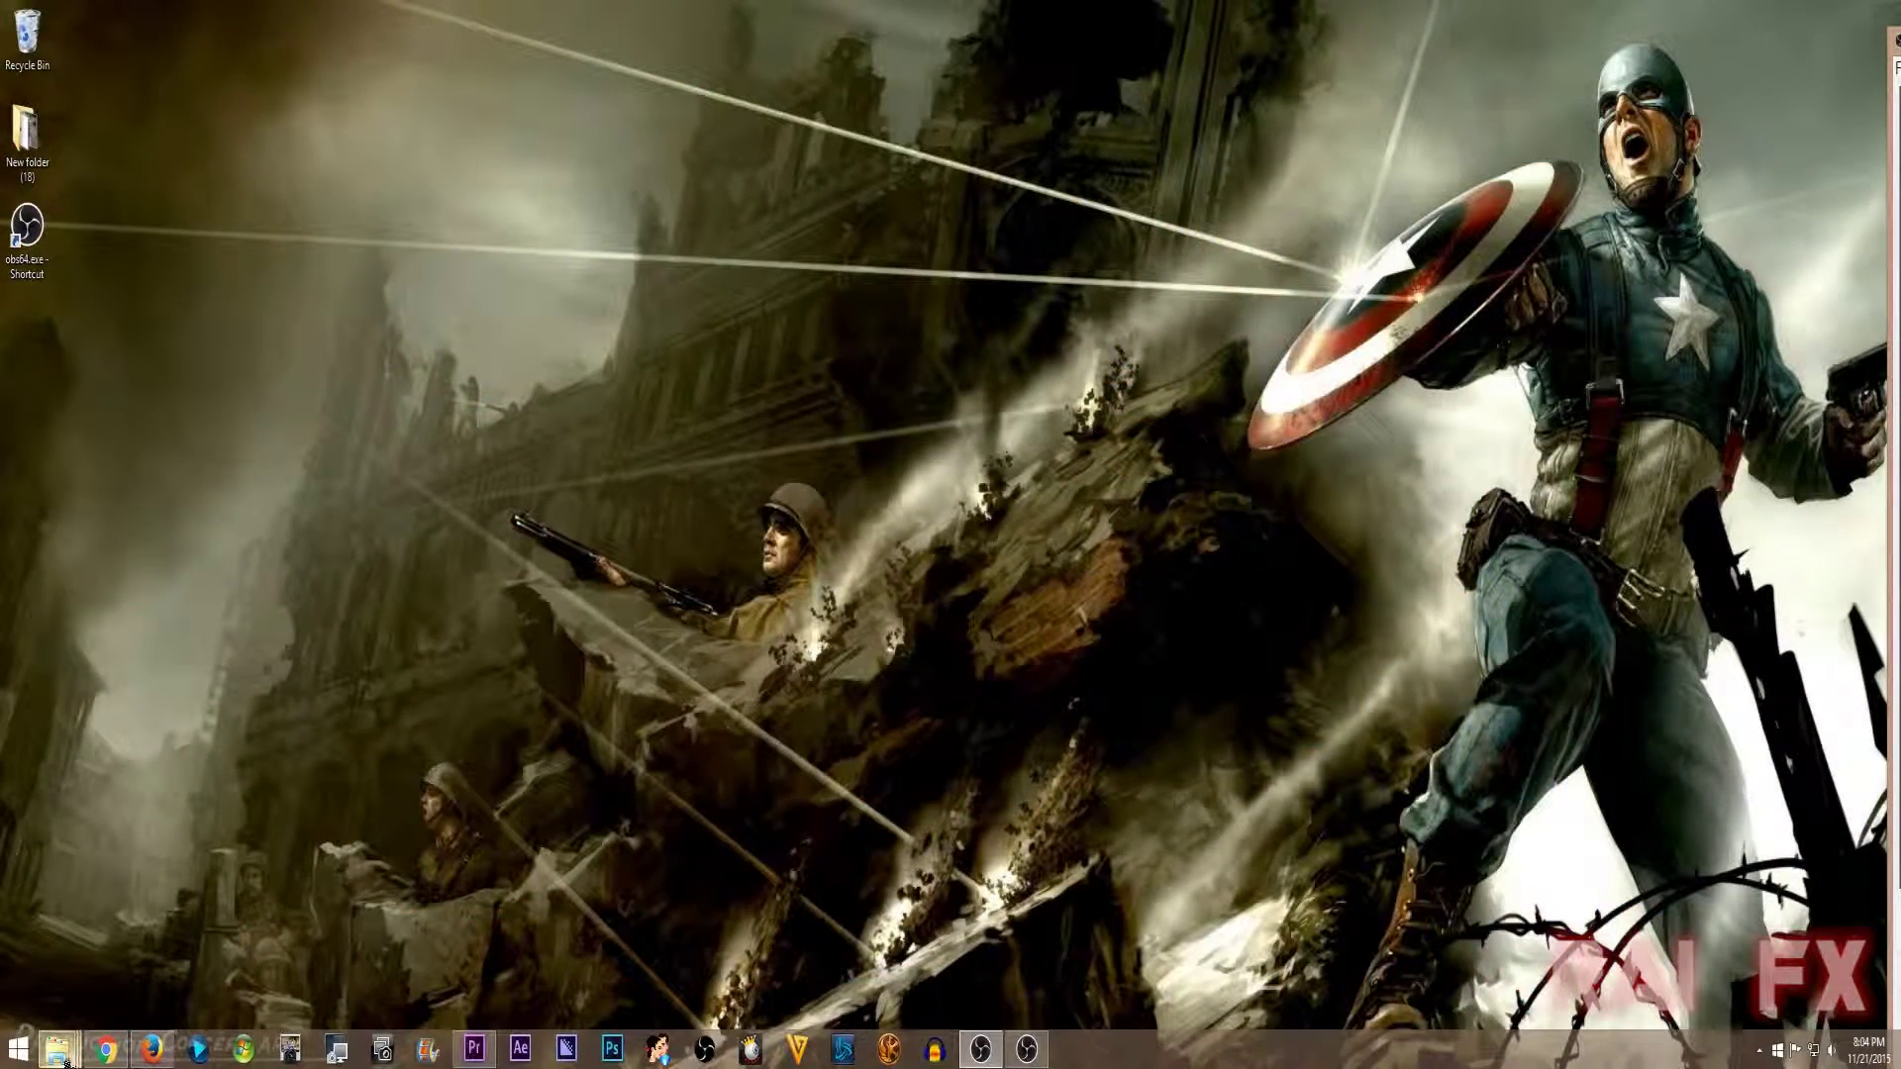
right_click(62, 1056)
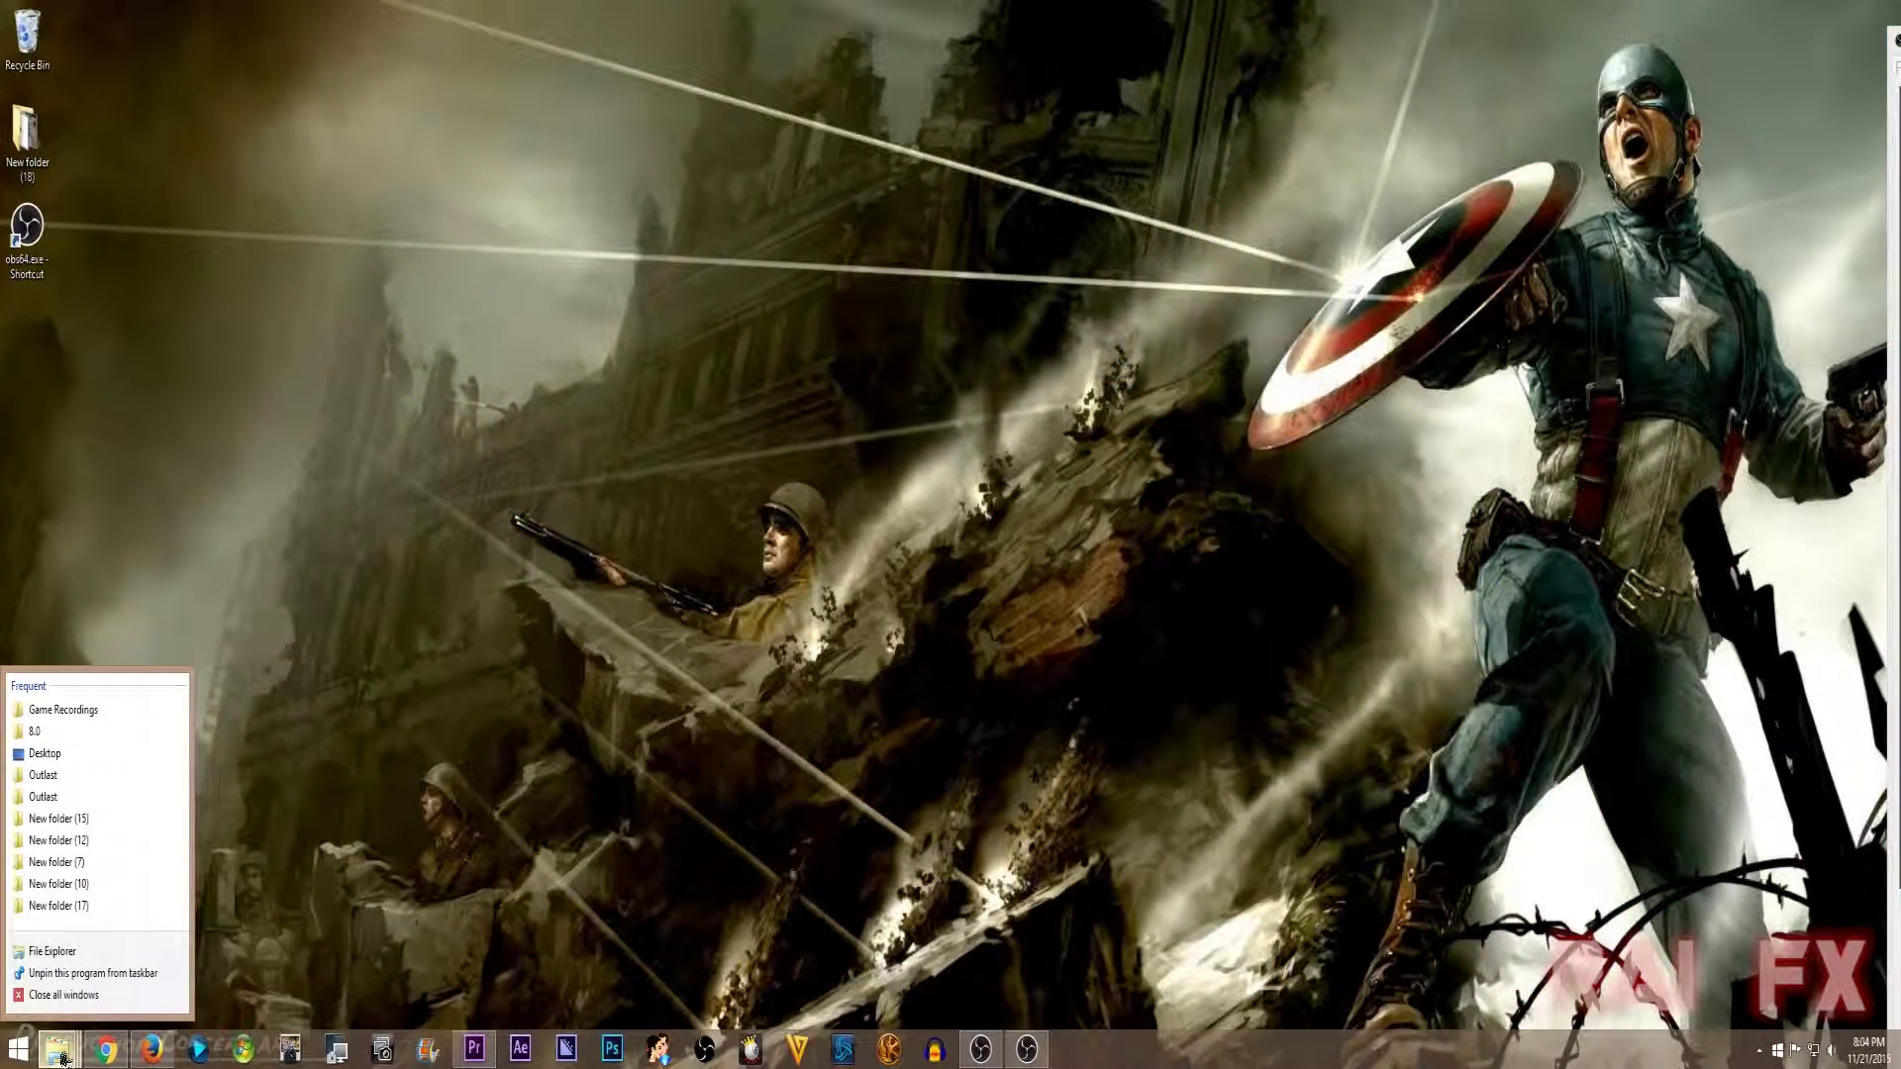
click(59, 953)
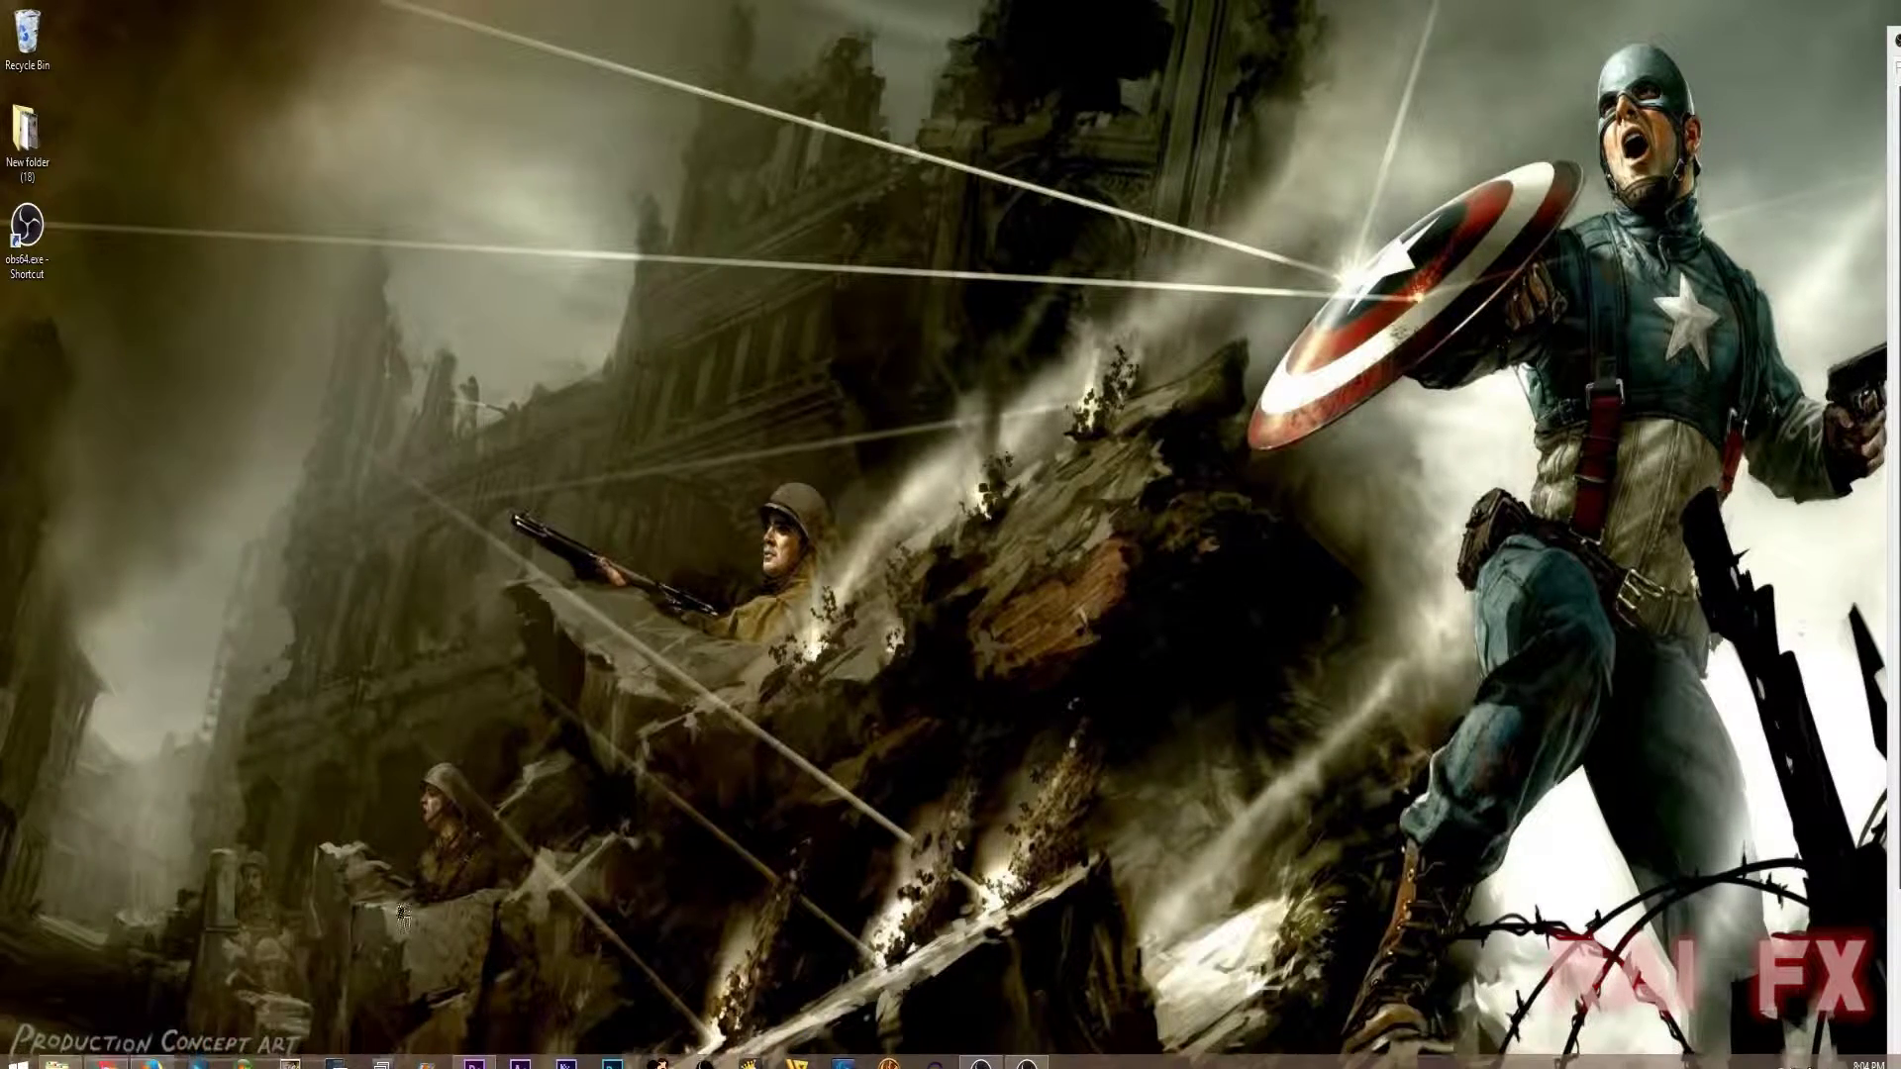
drag(666, 127, 771, 200)
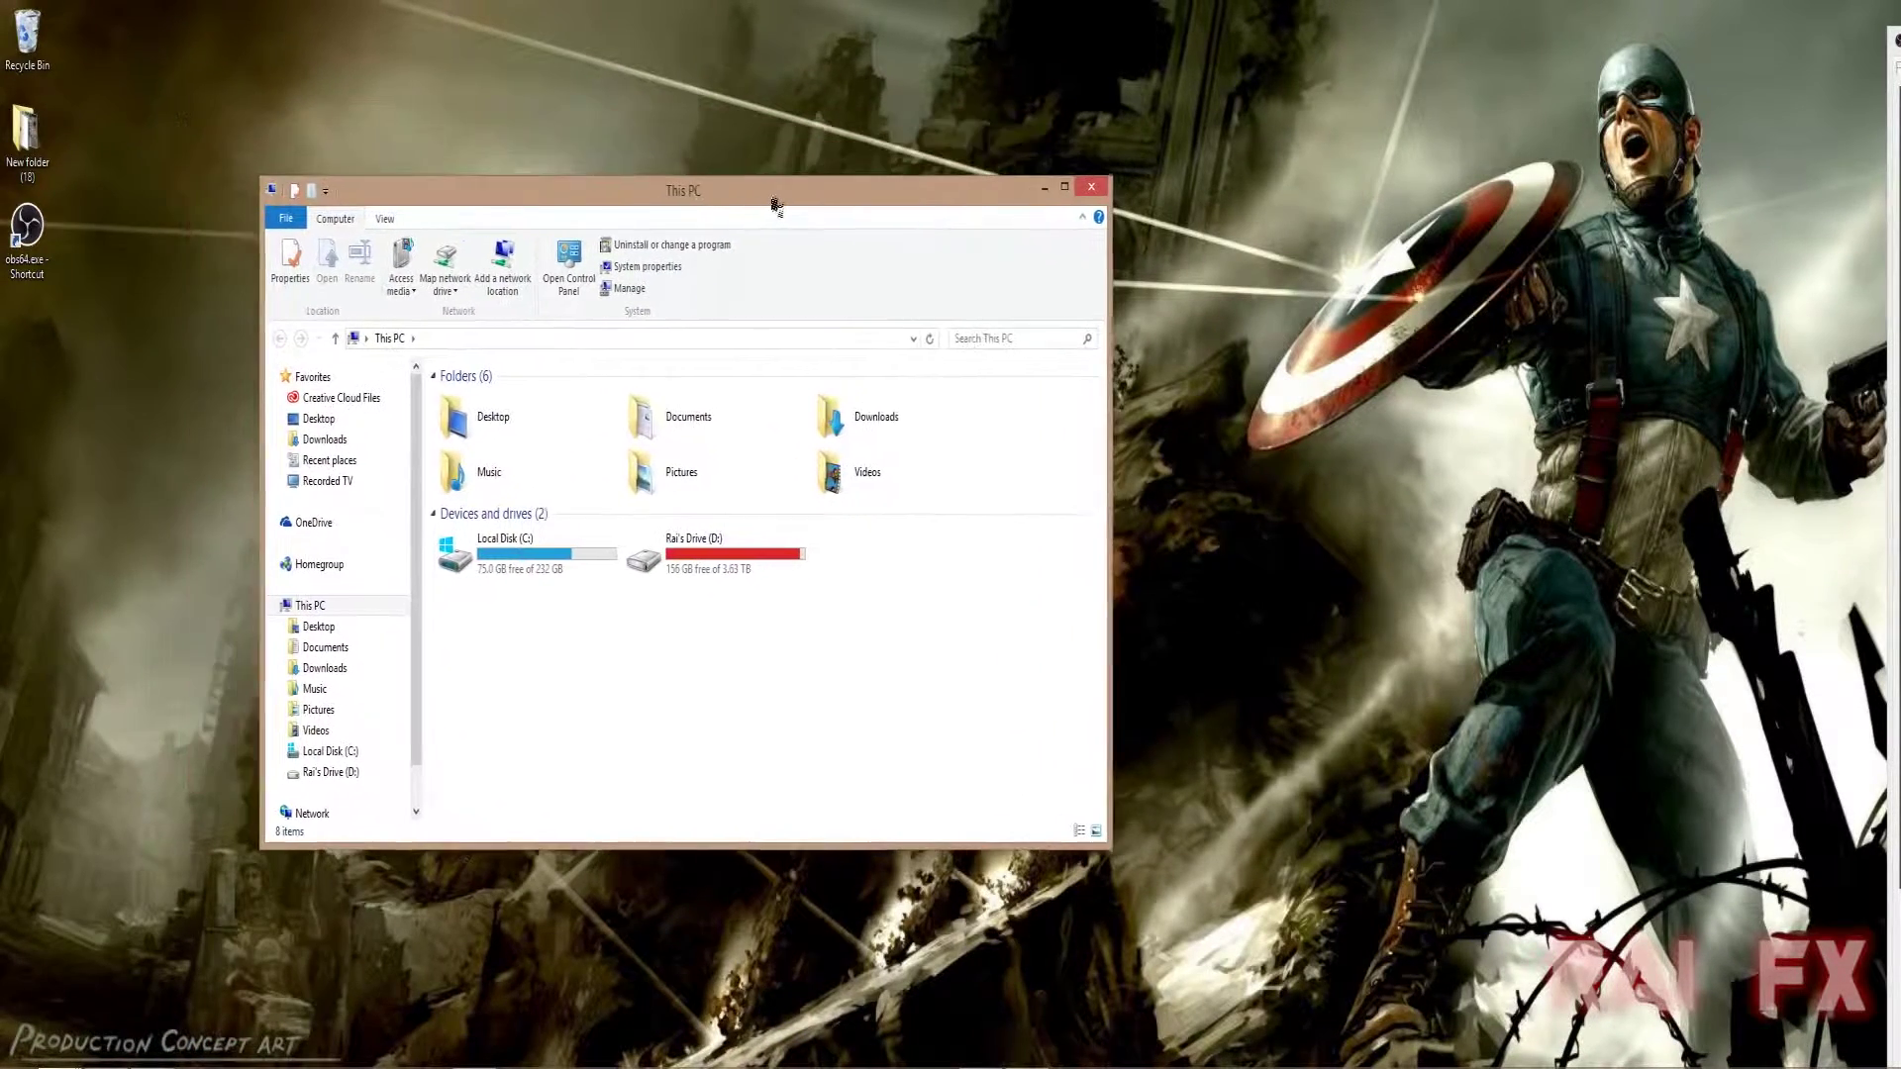
double_click(552, 560)
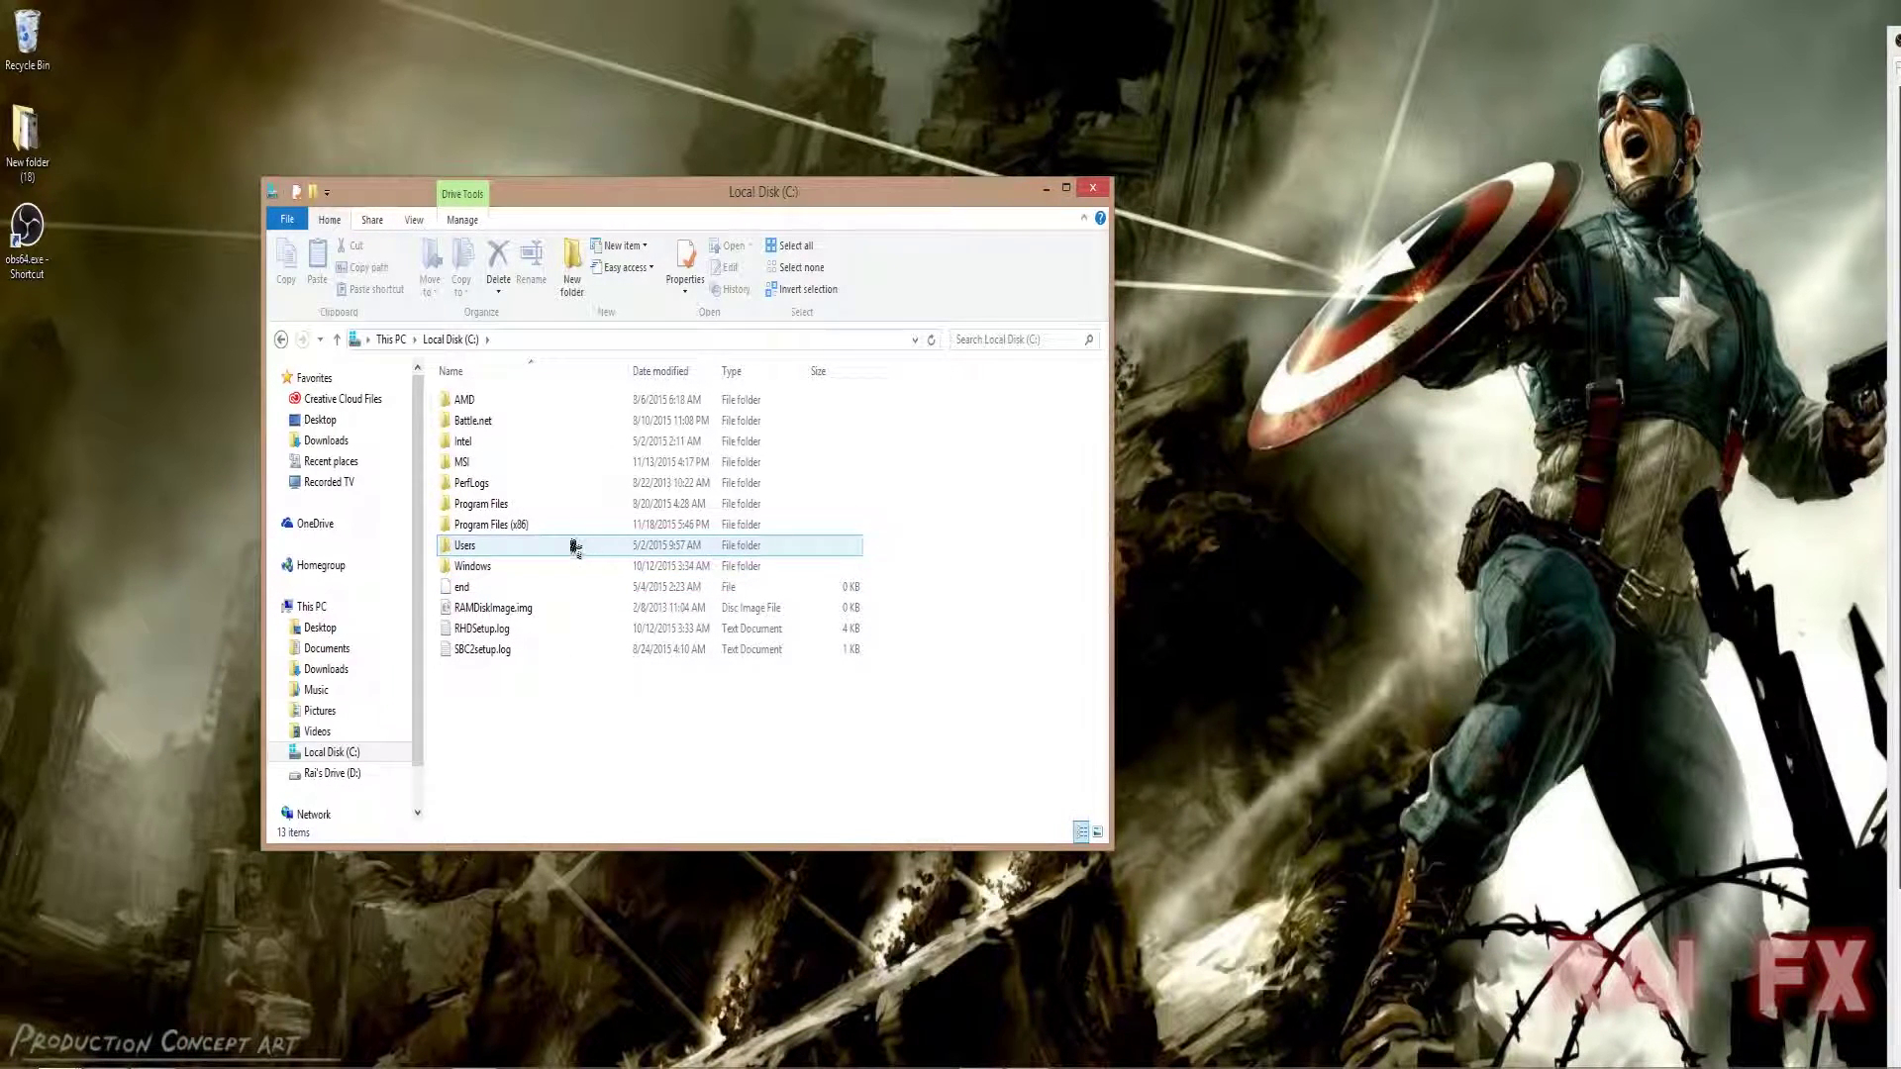
mouse_move(515, 530)
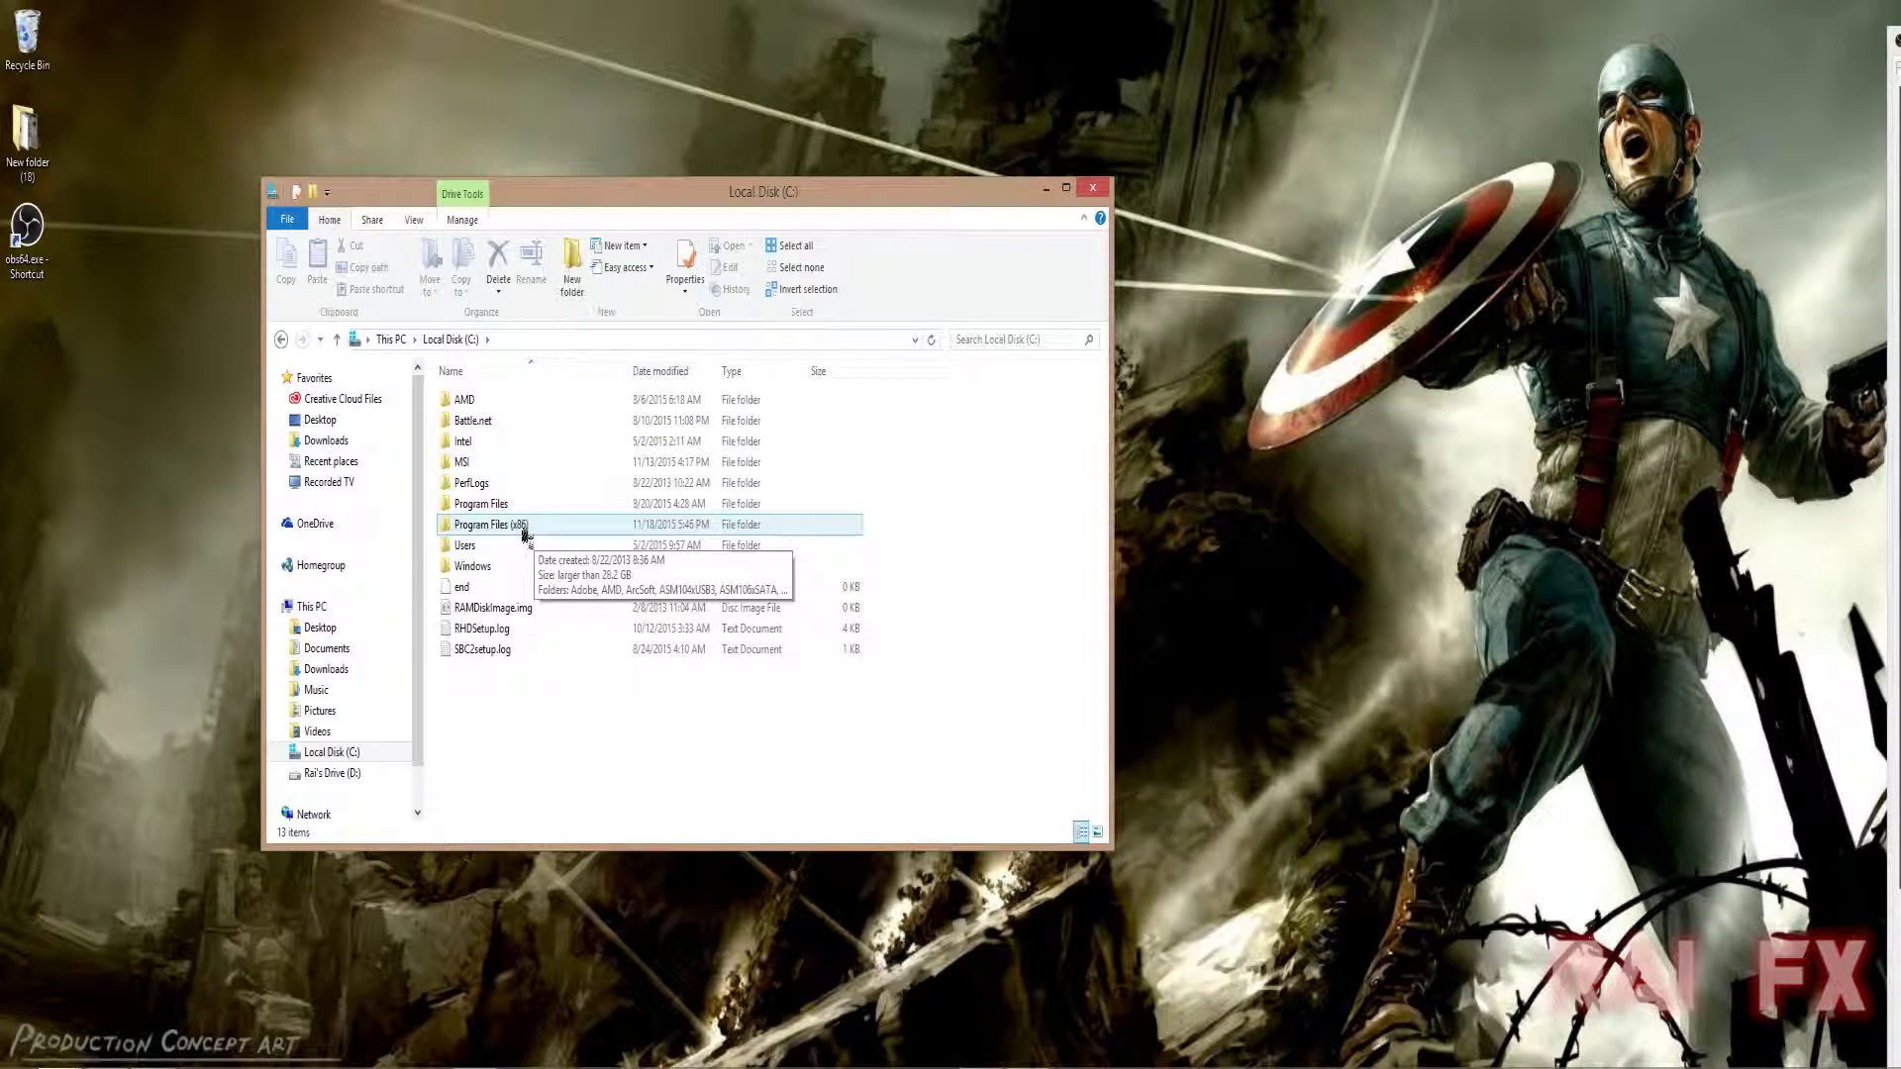
- Open Program Files (x86) and scroll its list to bring the obs-studio folder into view
double_click(525, 533)
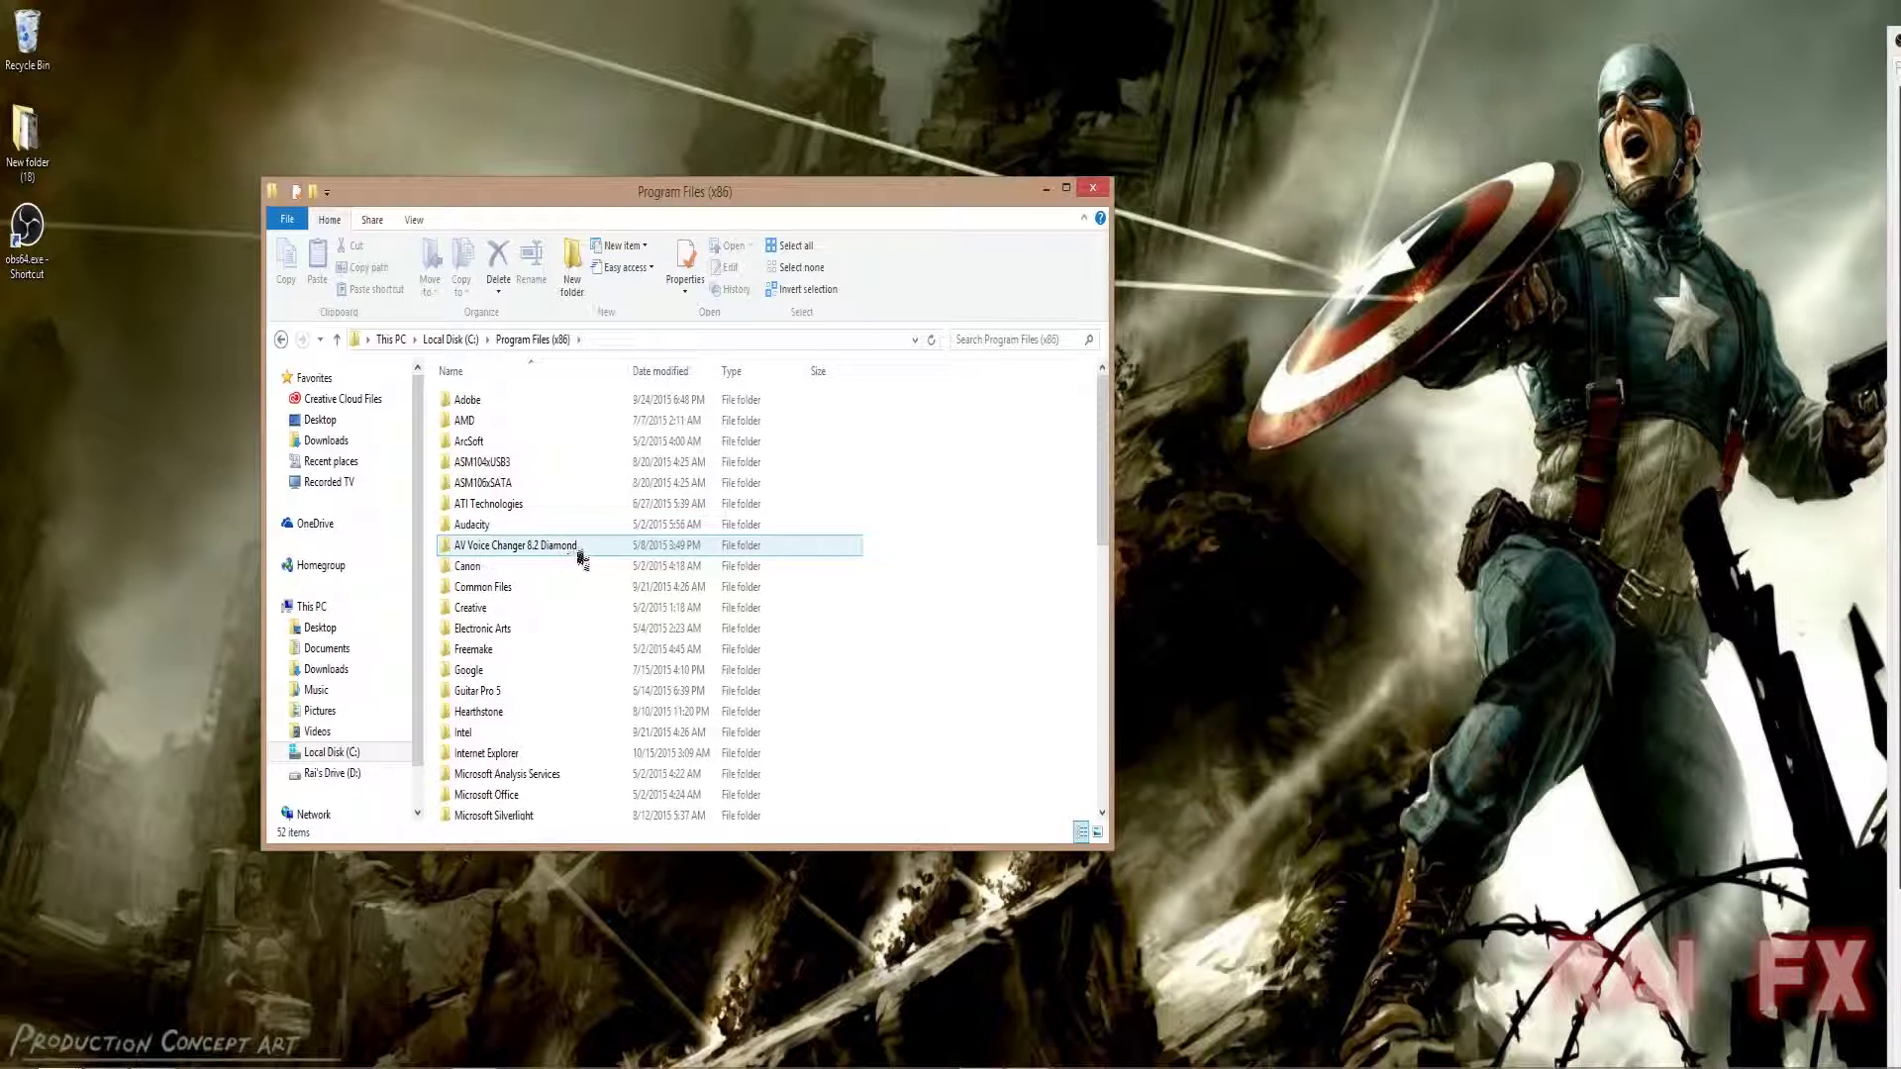
scroll(579, 569, down, 3)
scroll(579, 579, down, 2)
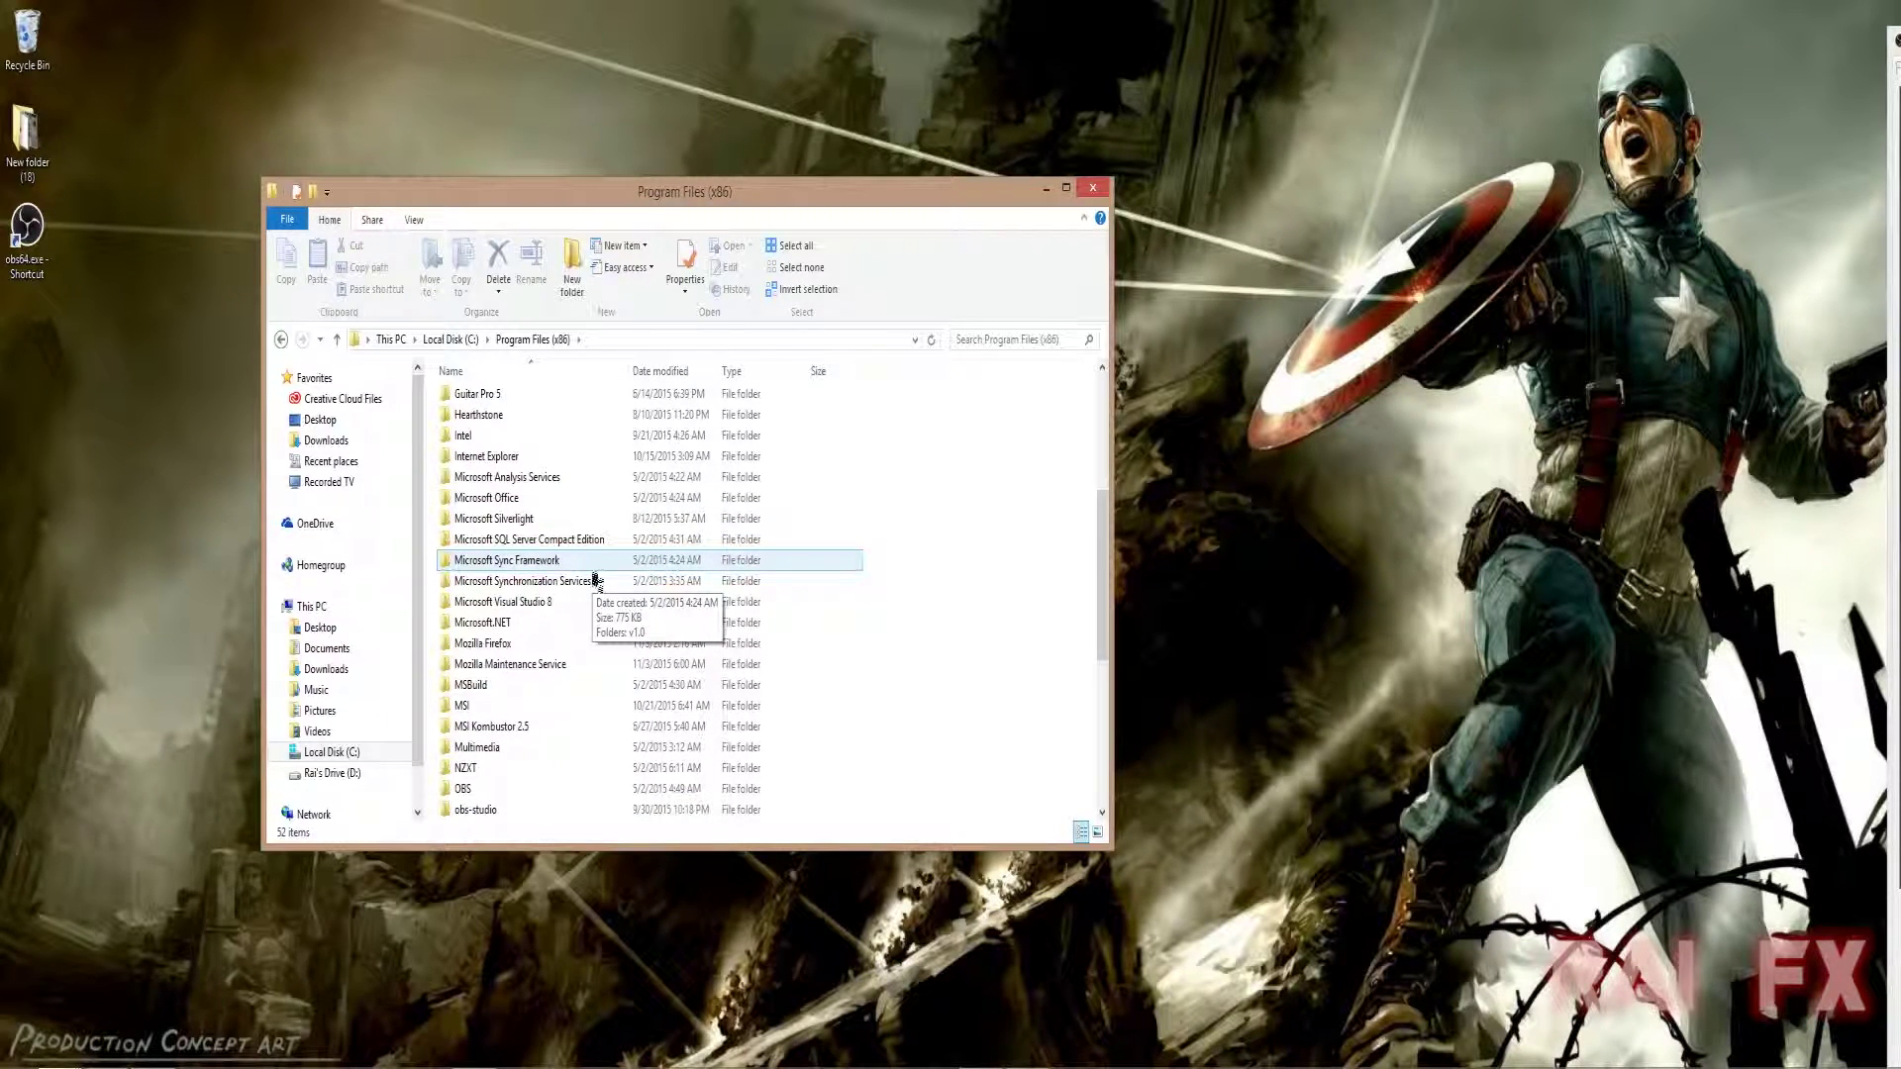
scroll(596, 579, down, 4)
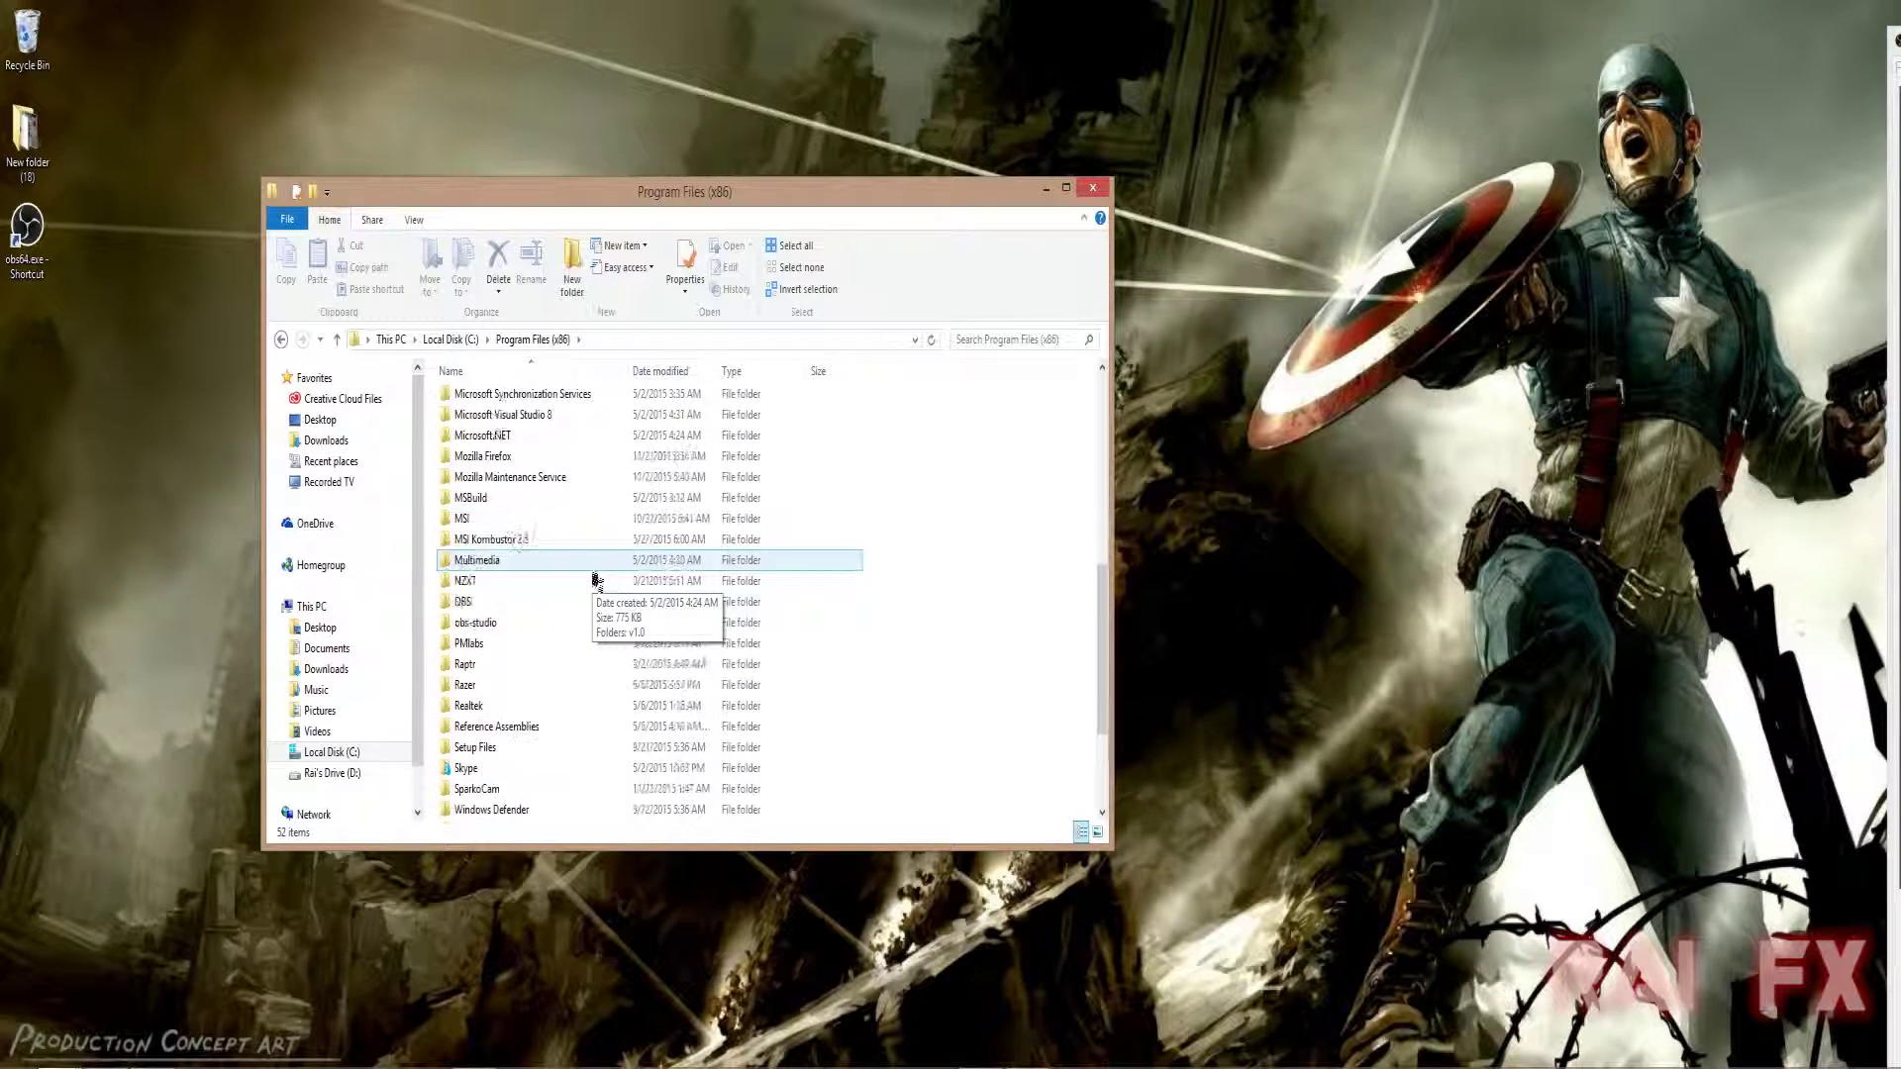
scroll(596, 579, up, 7)
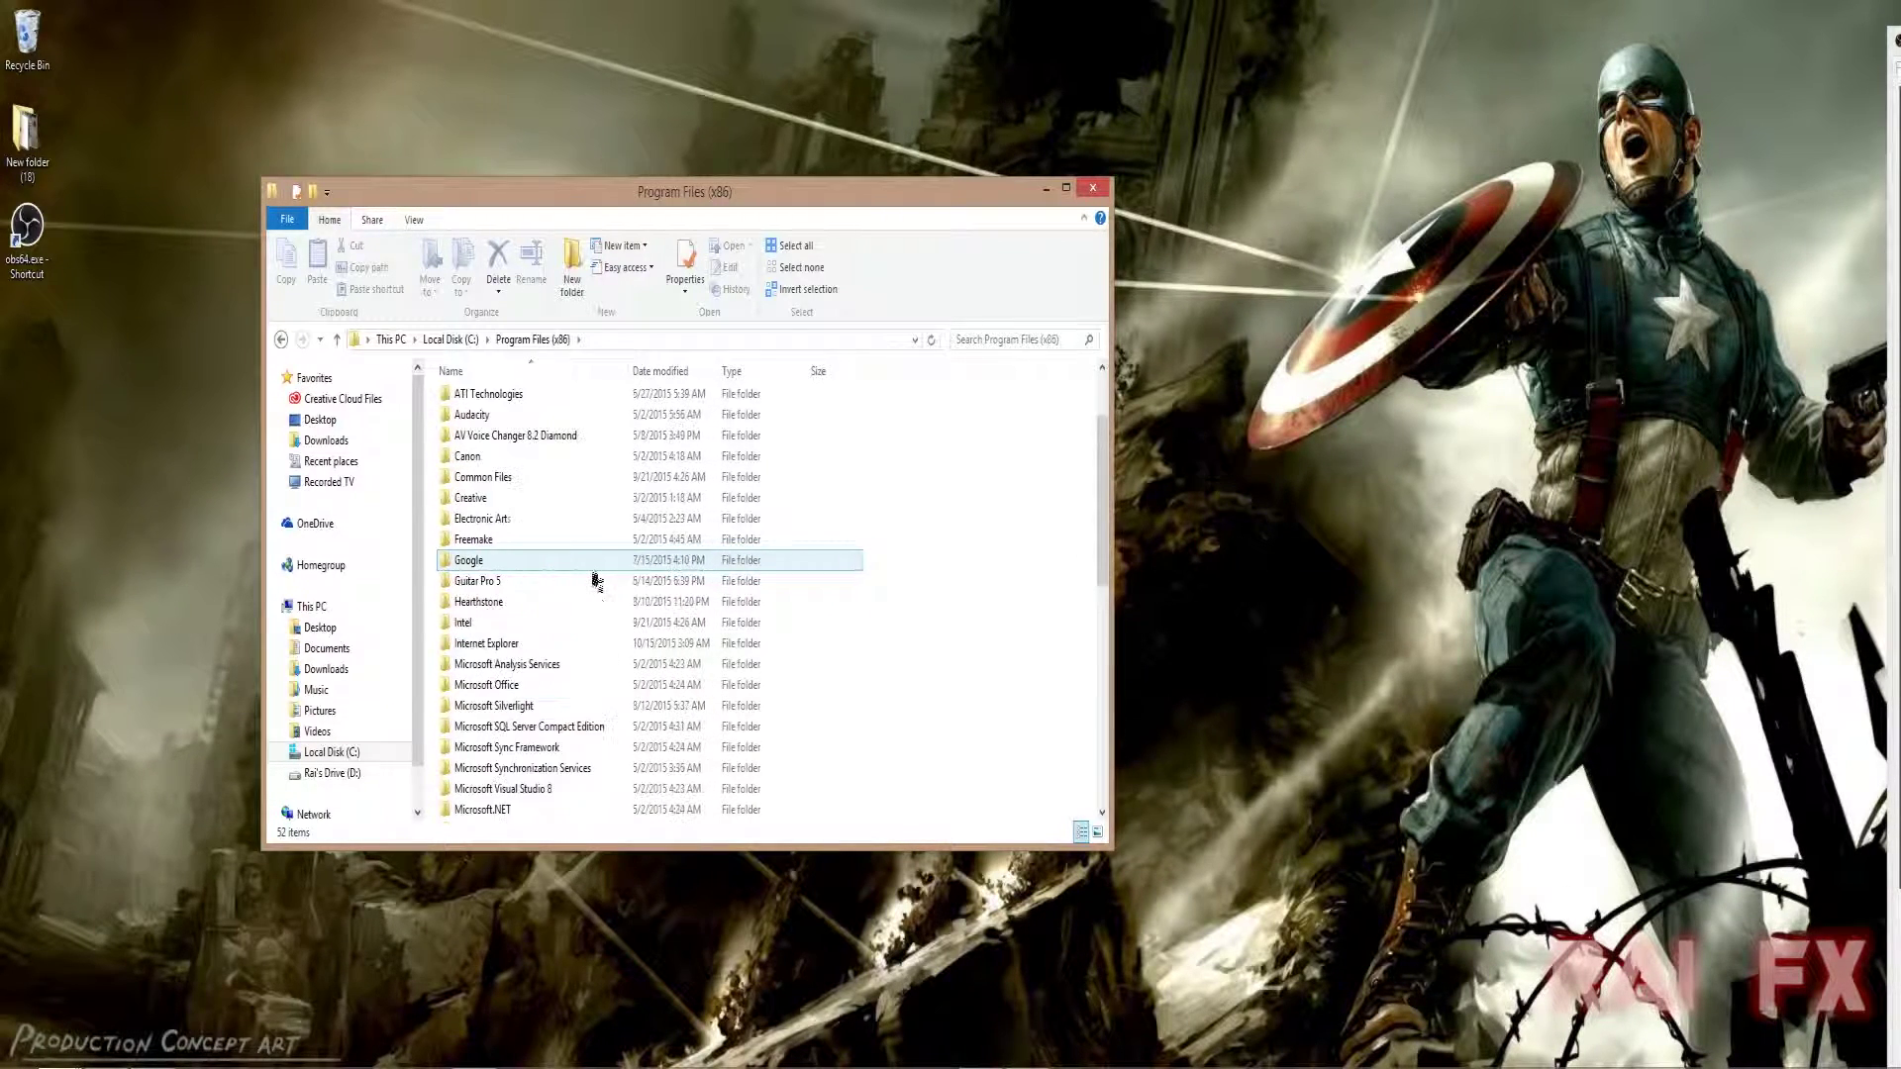
scroll(596, 580, up, 2)
scroll(596, 579, down, 3)
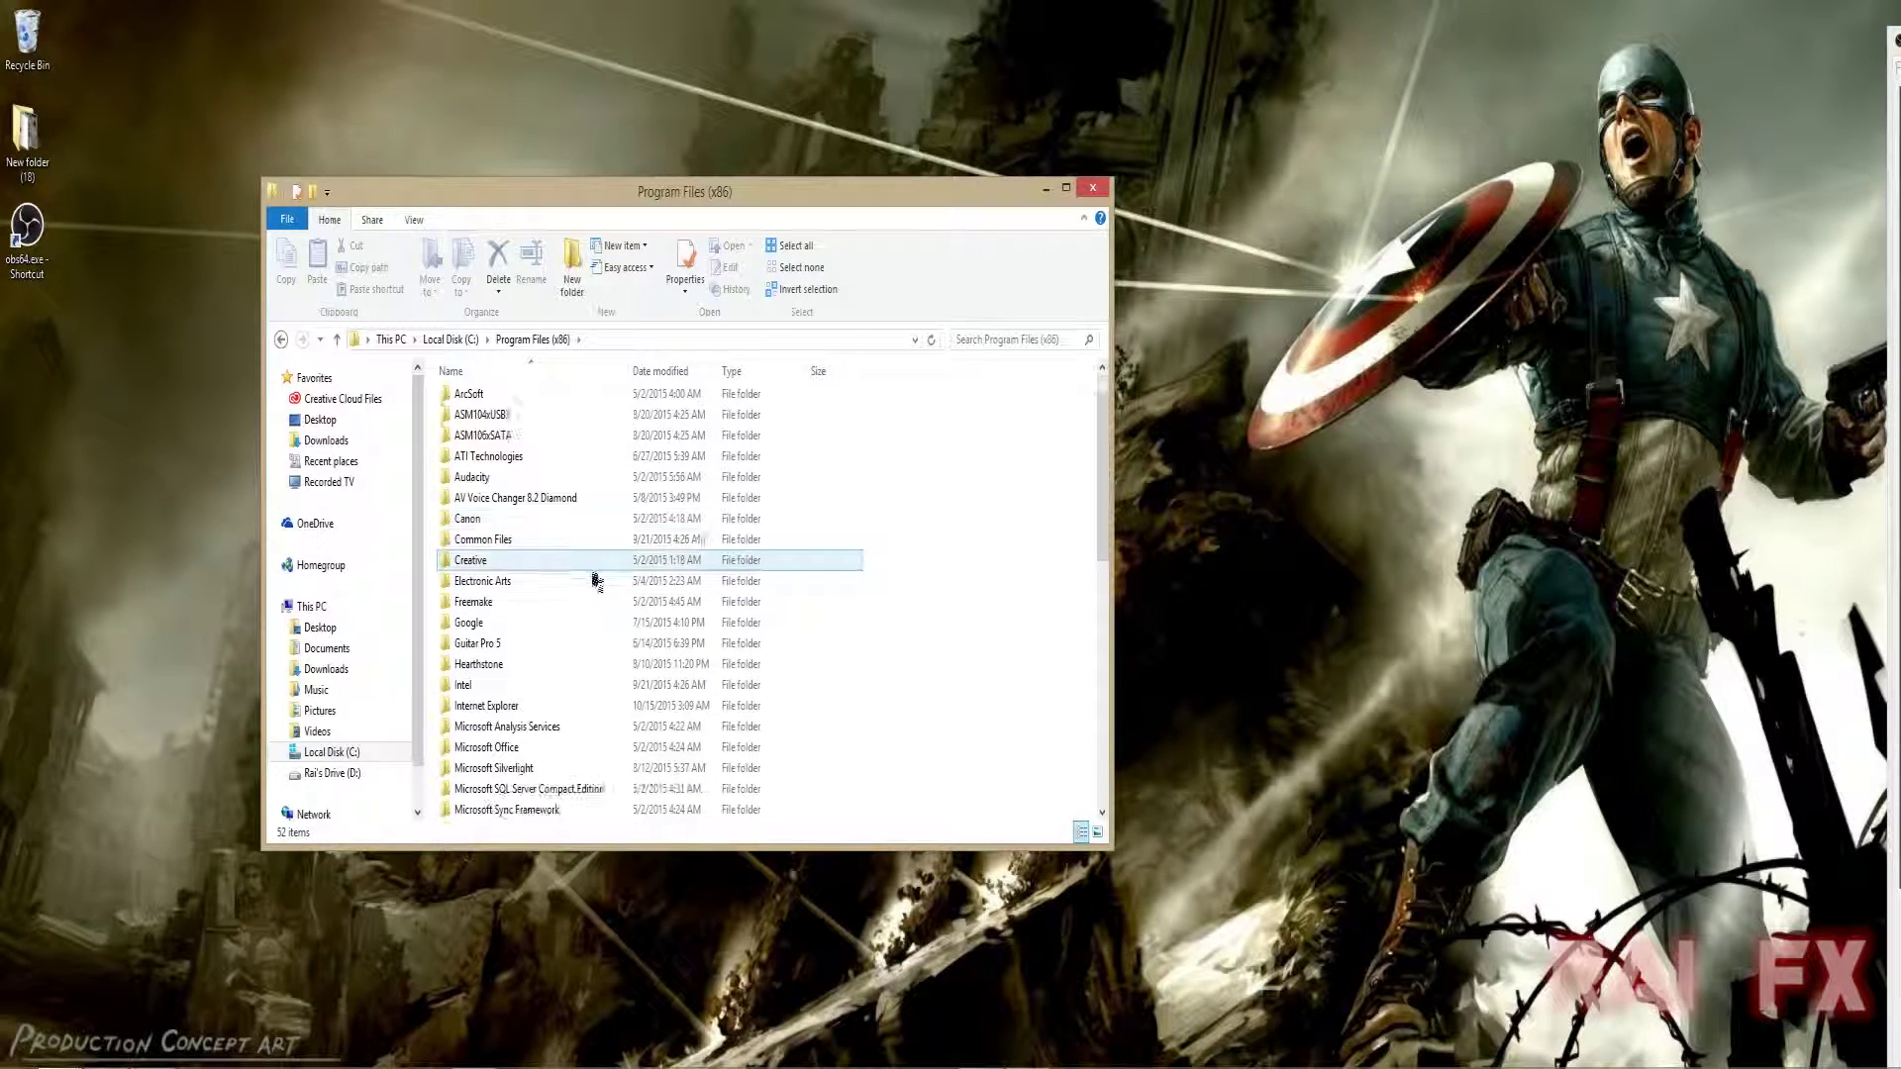
scroll(597, 581, down, 4)
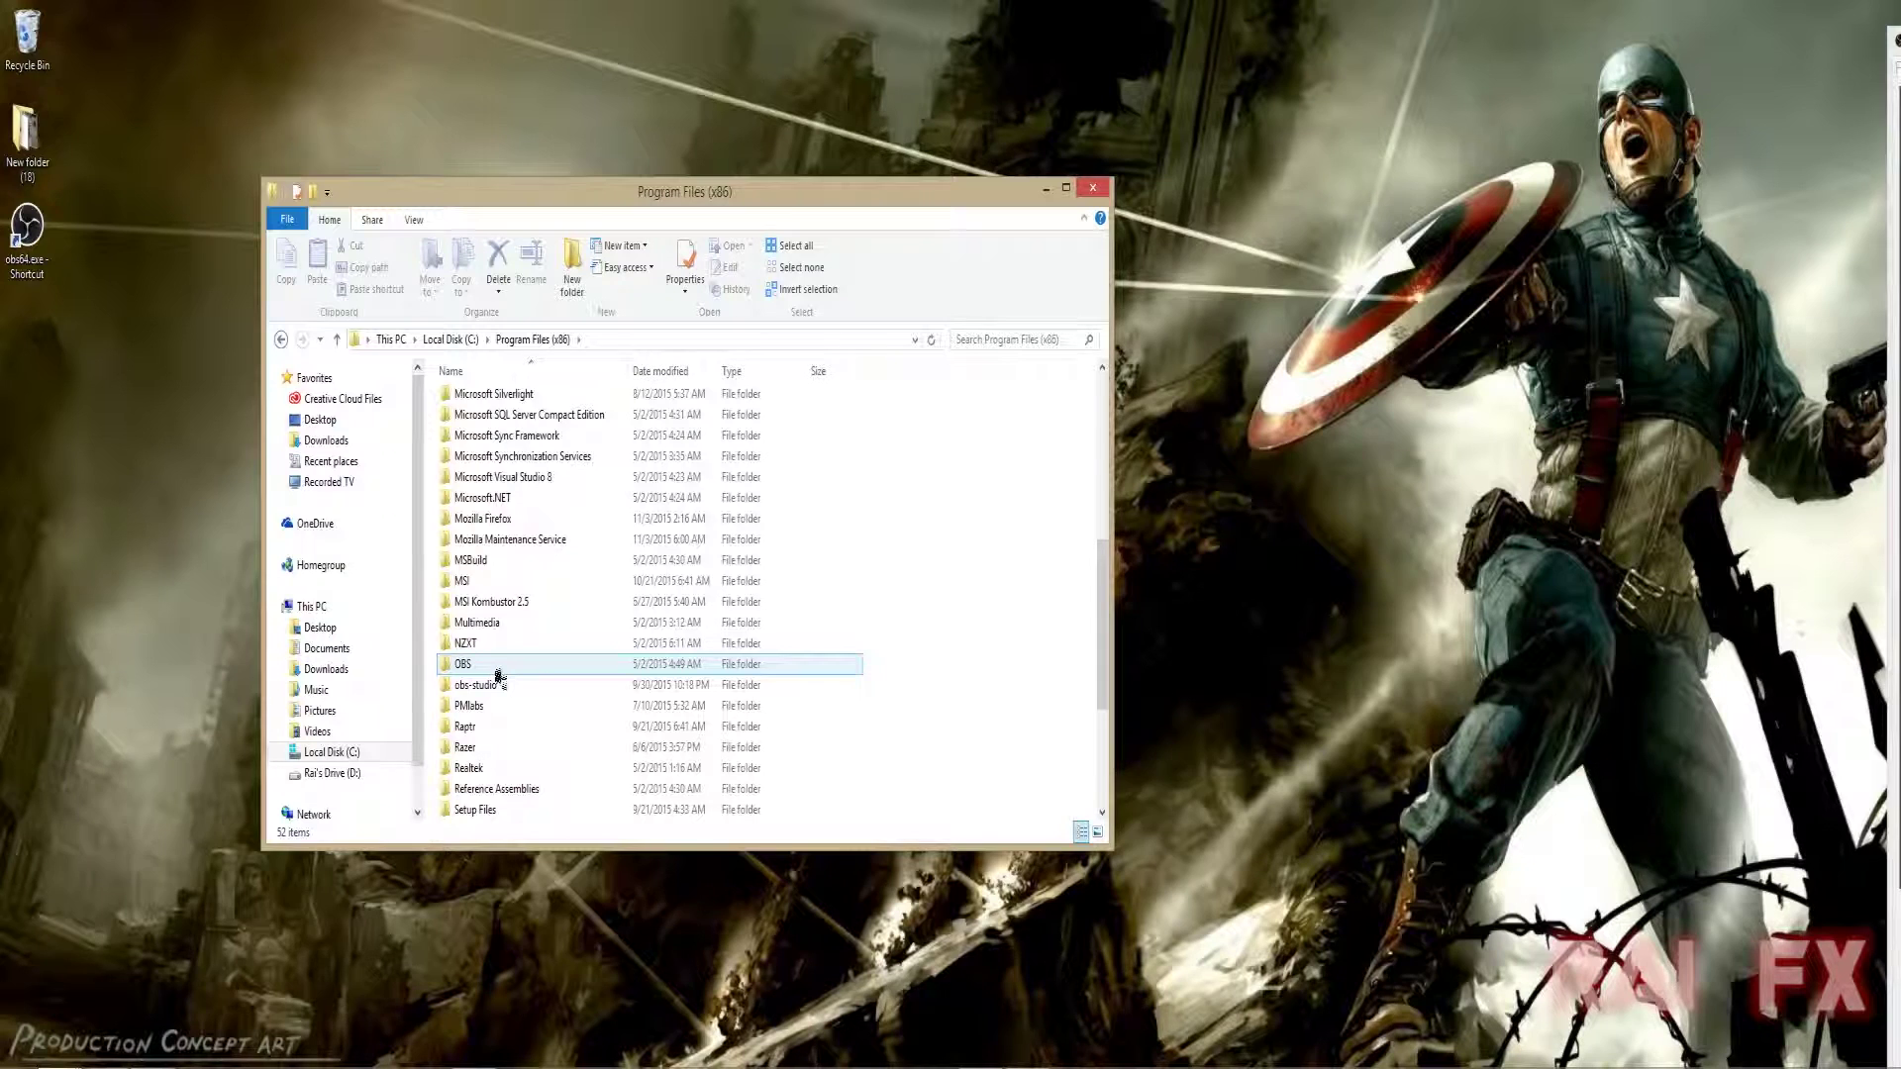
mouse_move(502, 696)
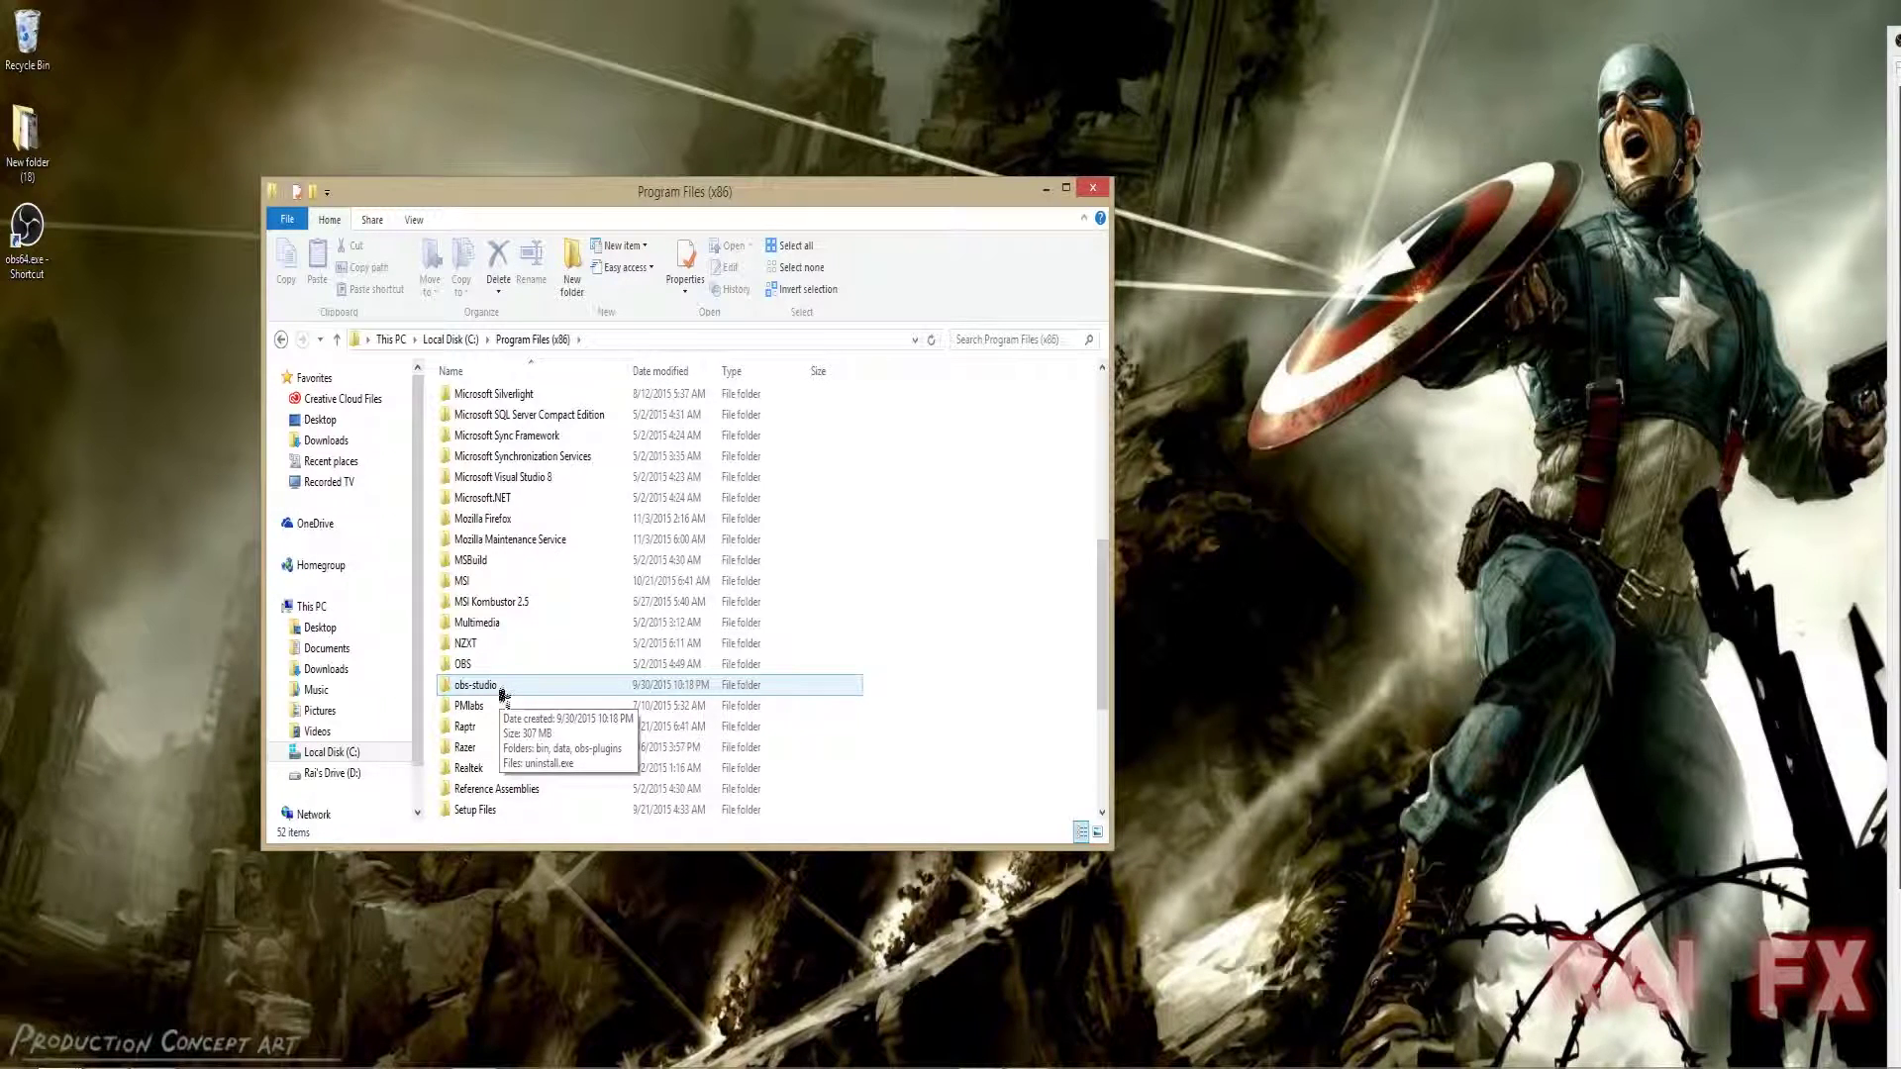
- Navigate into obs-studio, then bin, then the 64bit folder
double_click(502, 693)
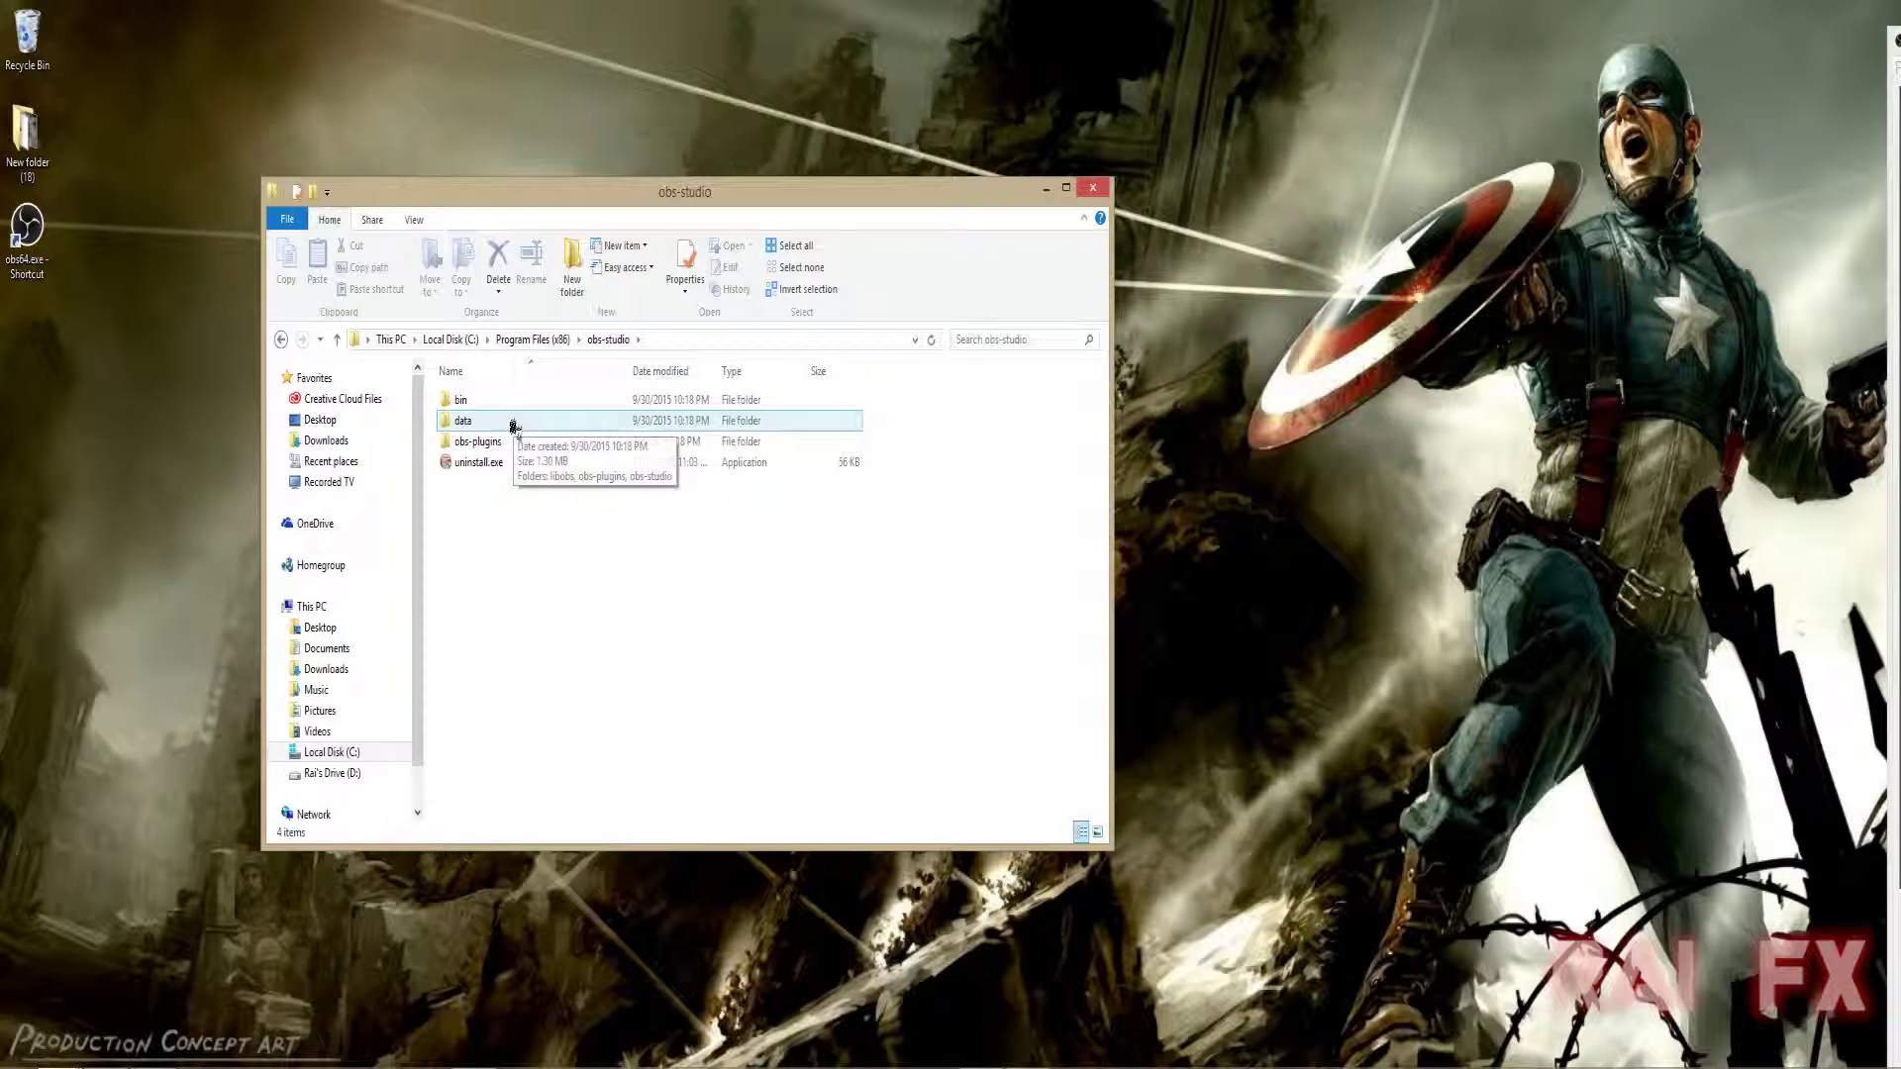
double_click(512, 403)
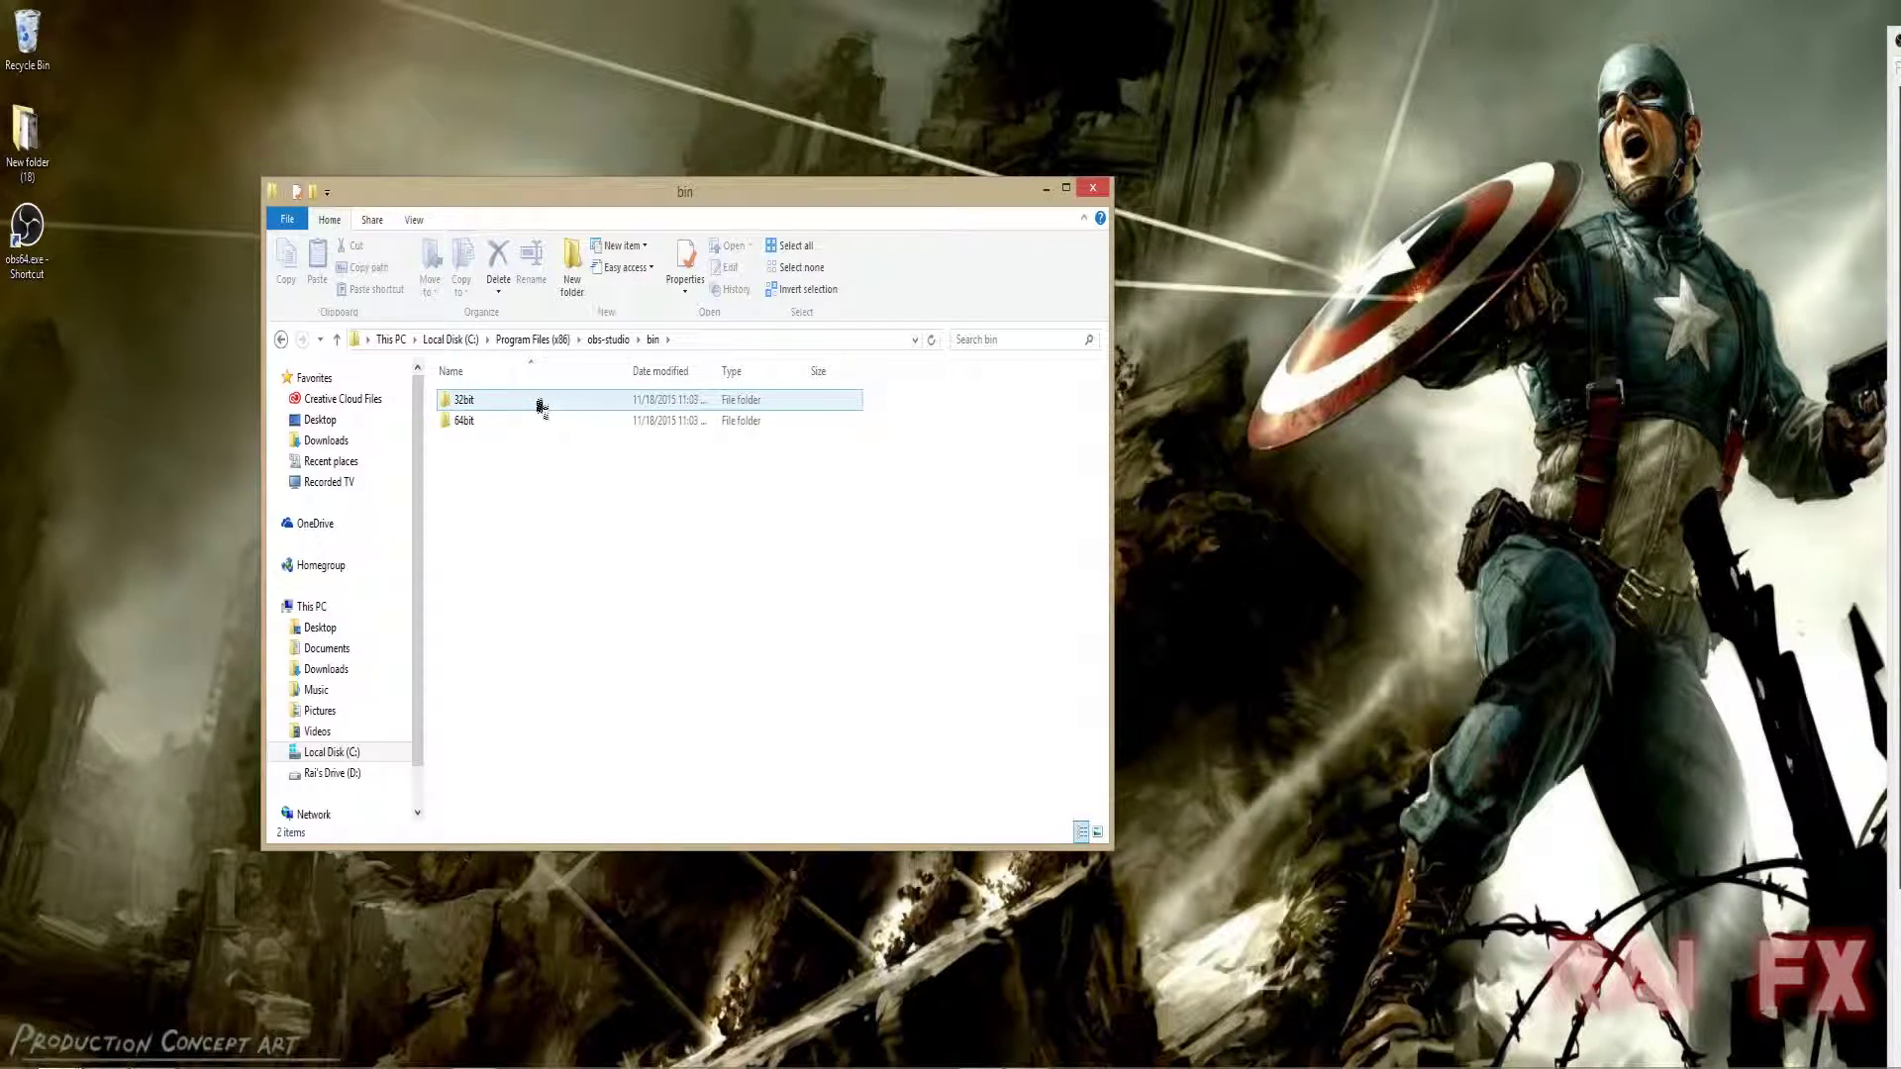
mouse_move(540, 406)
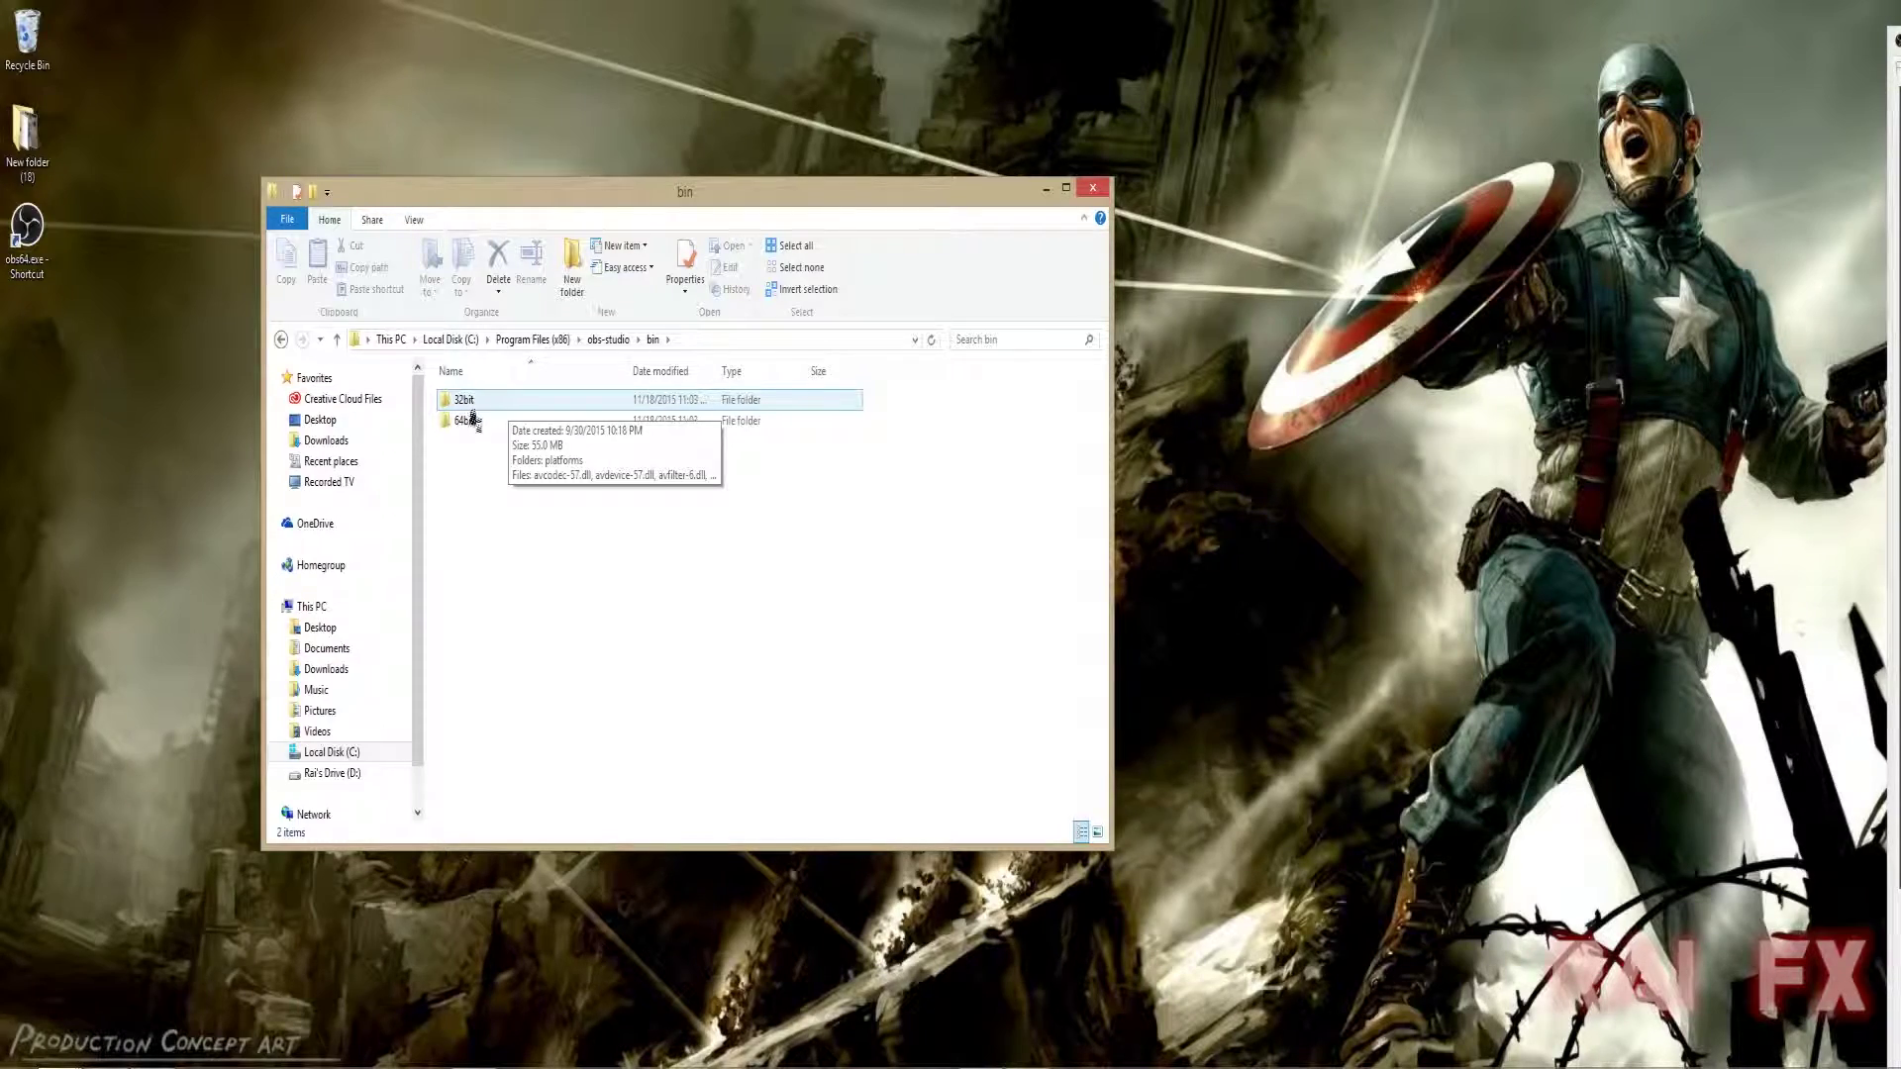
click(467, 423)
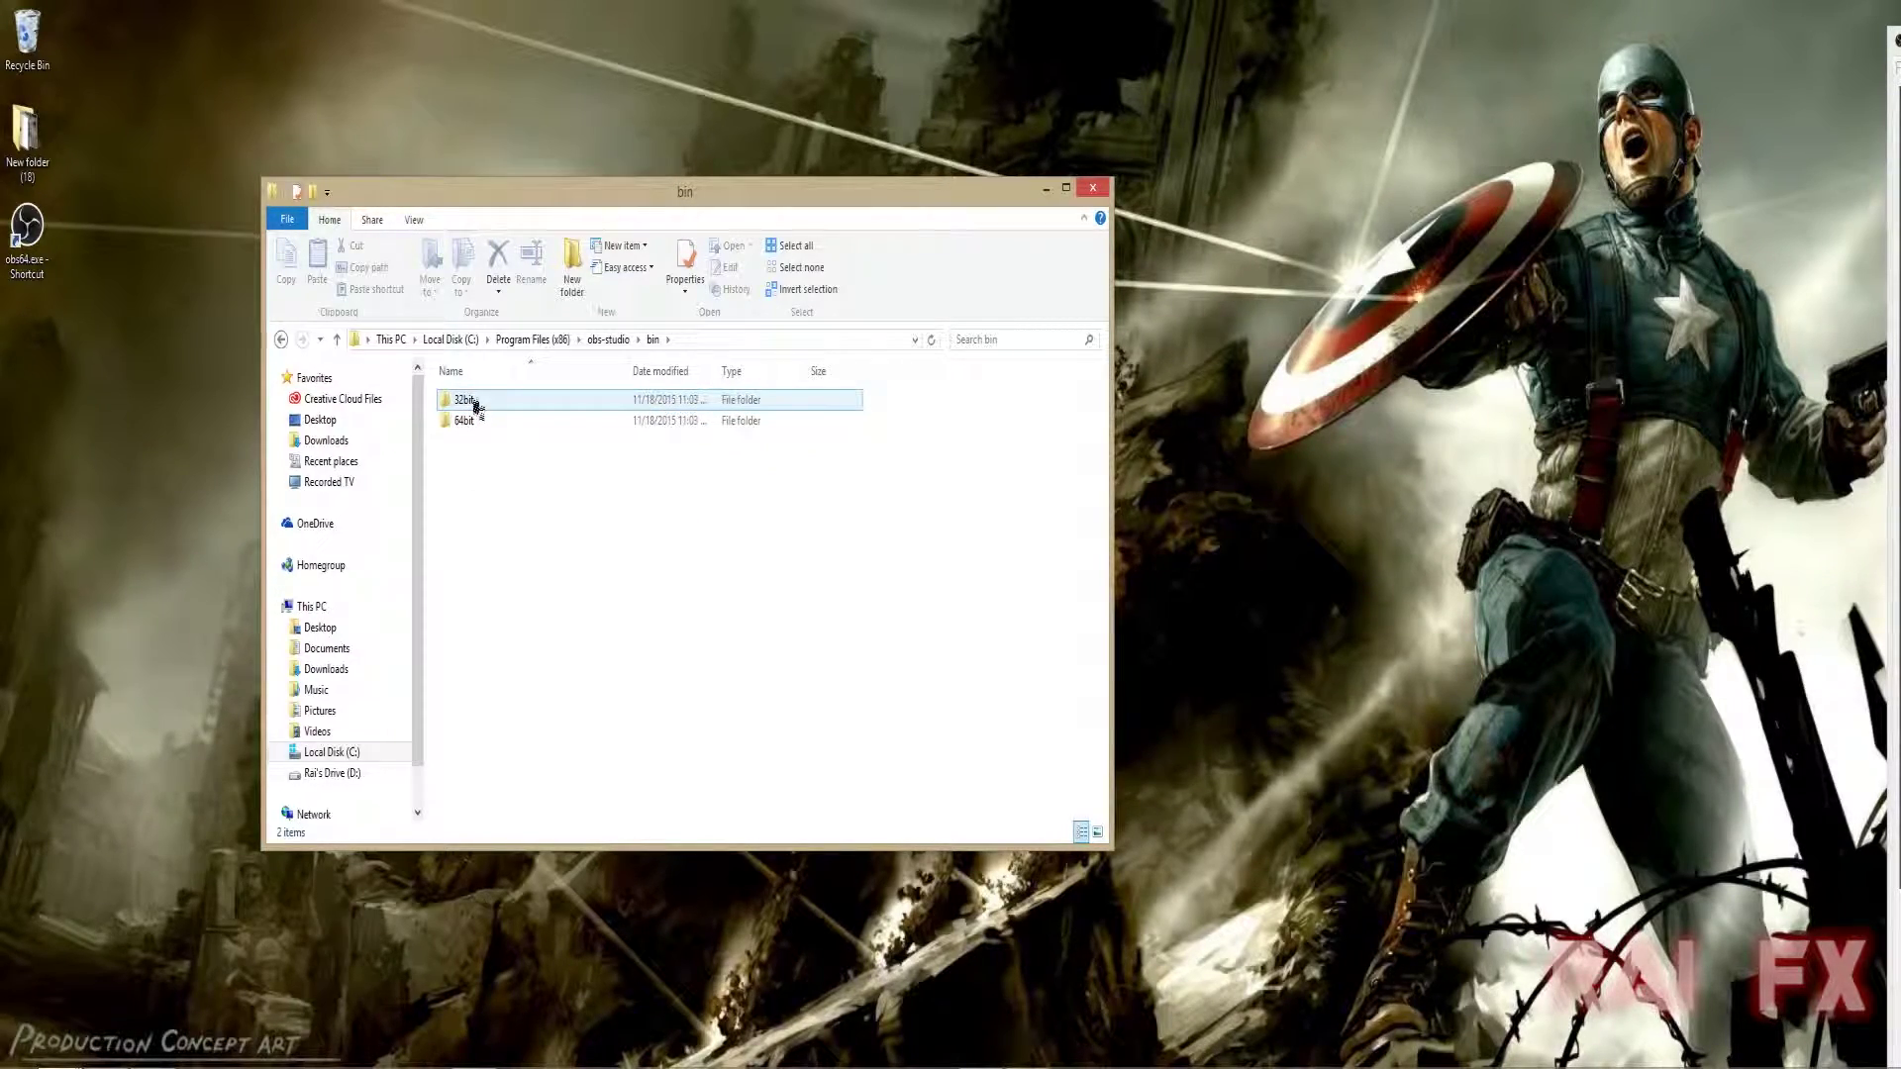
mouse_move(509, 410)
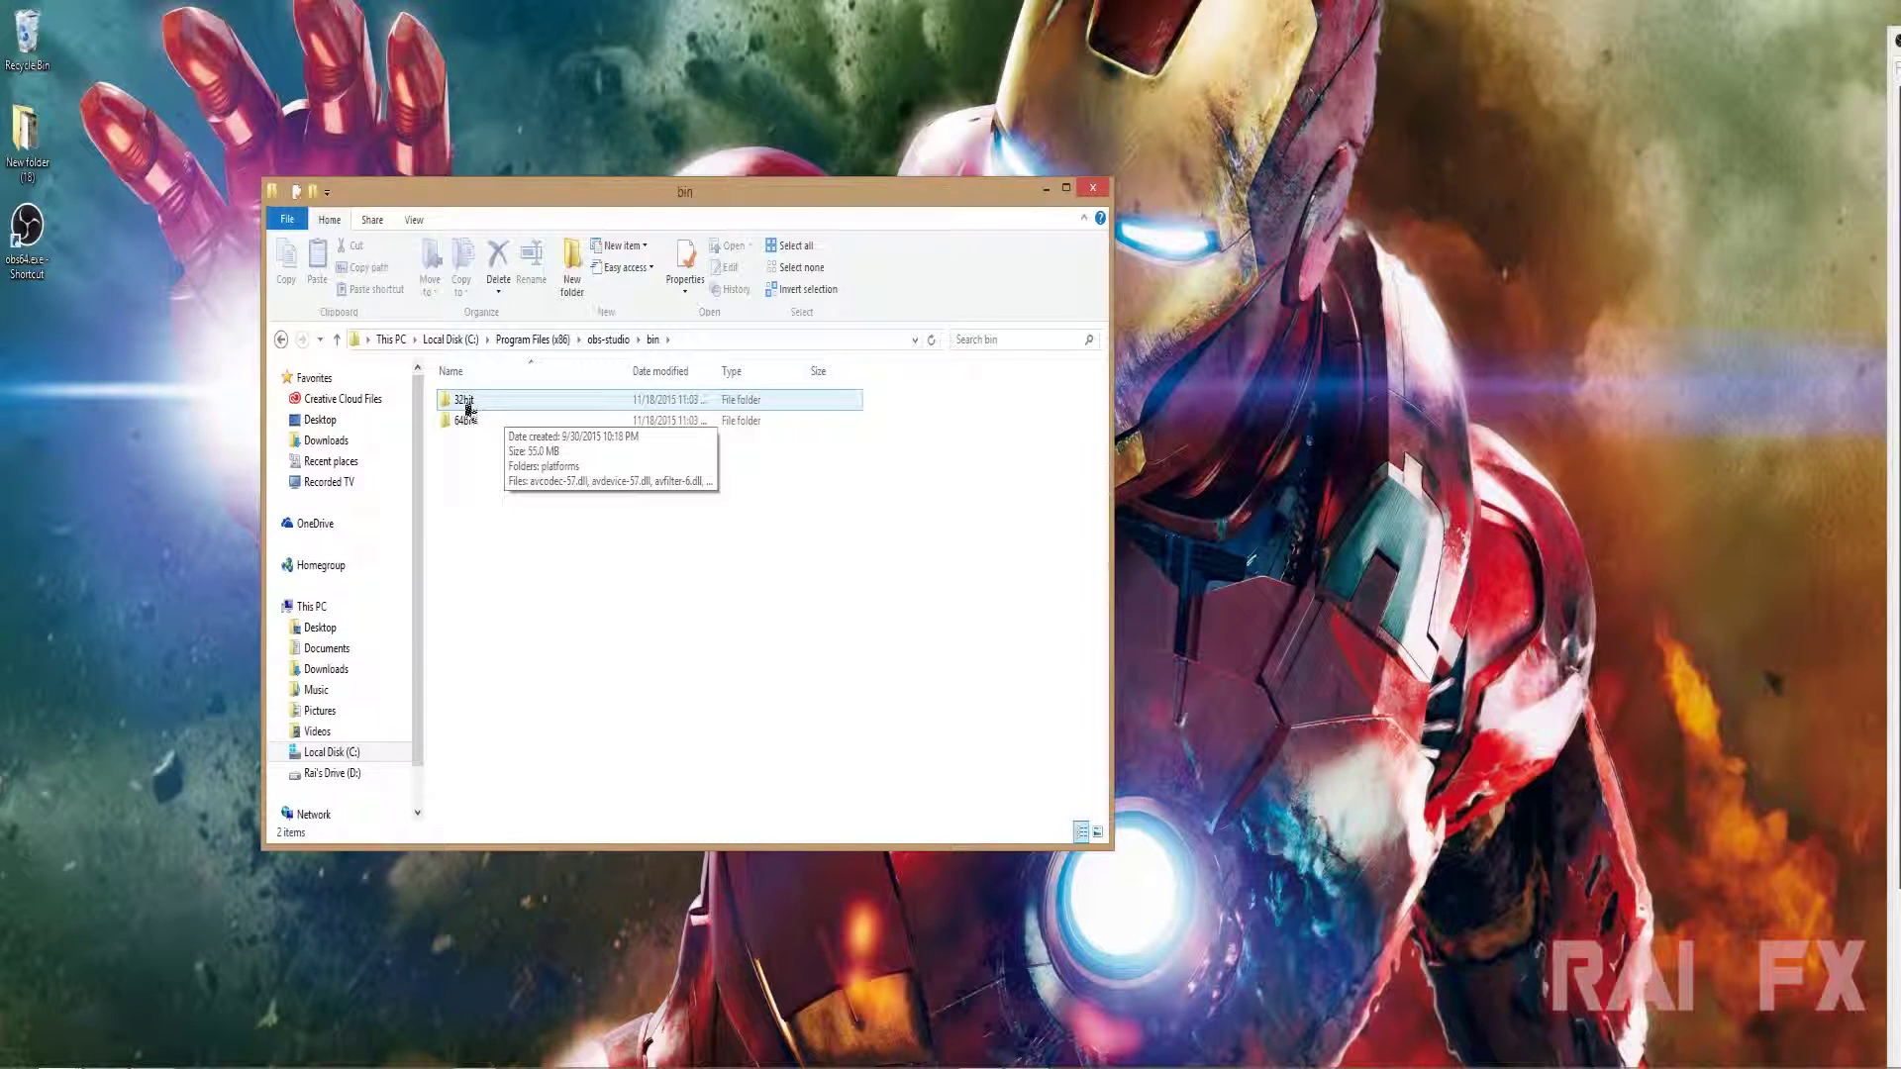
click(468, 418)
mouse_move(479, 425)
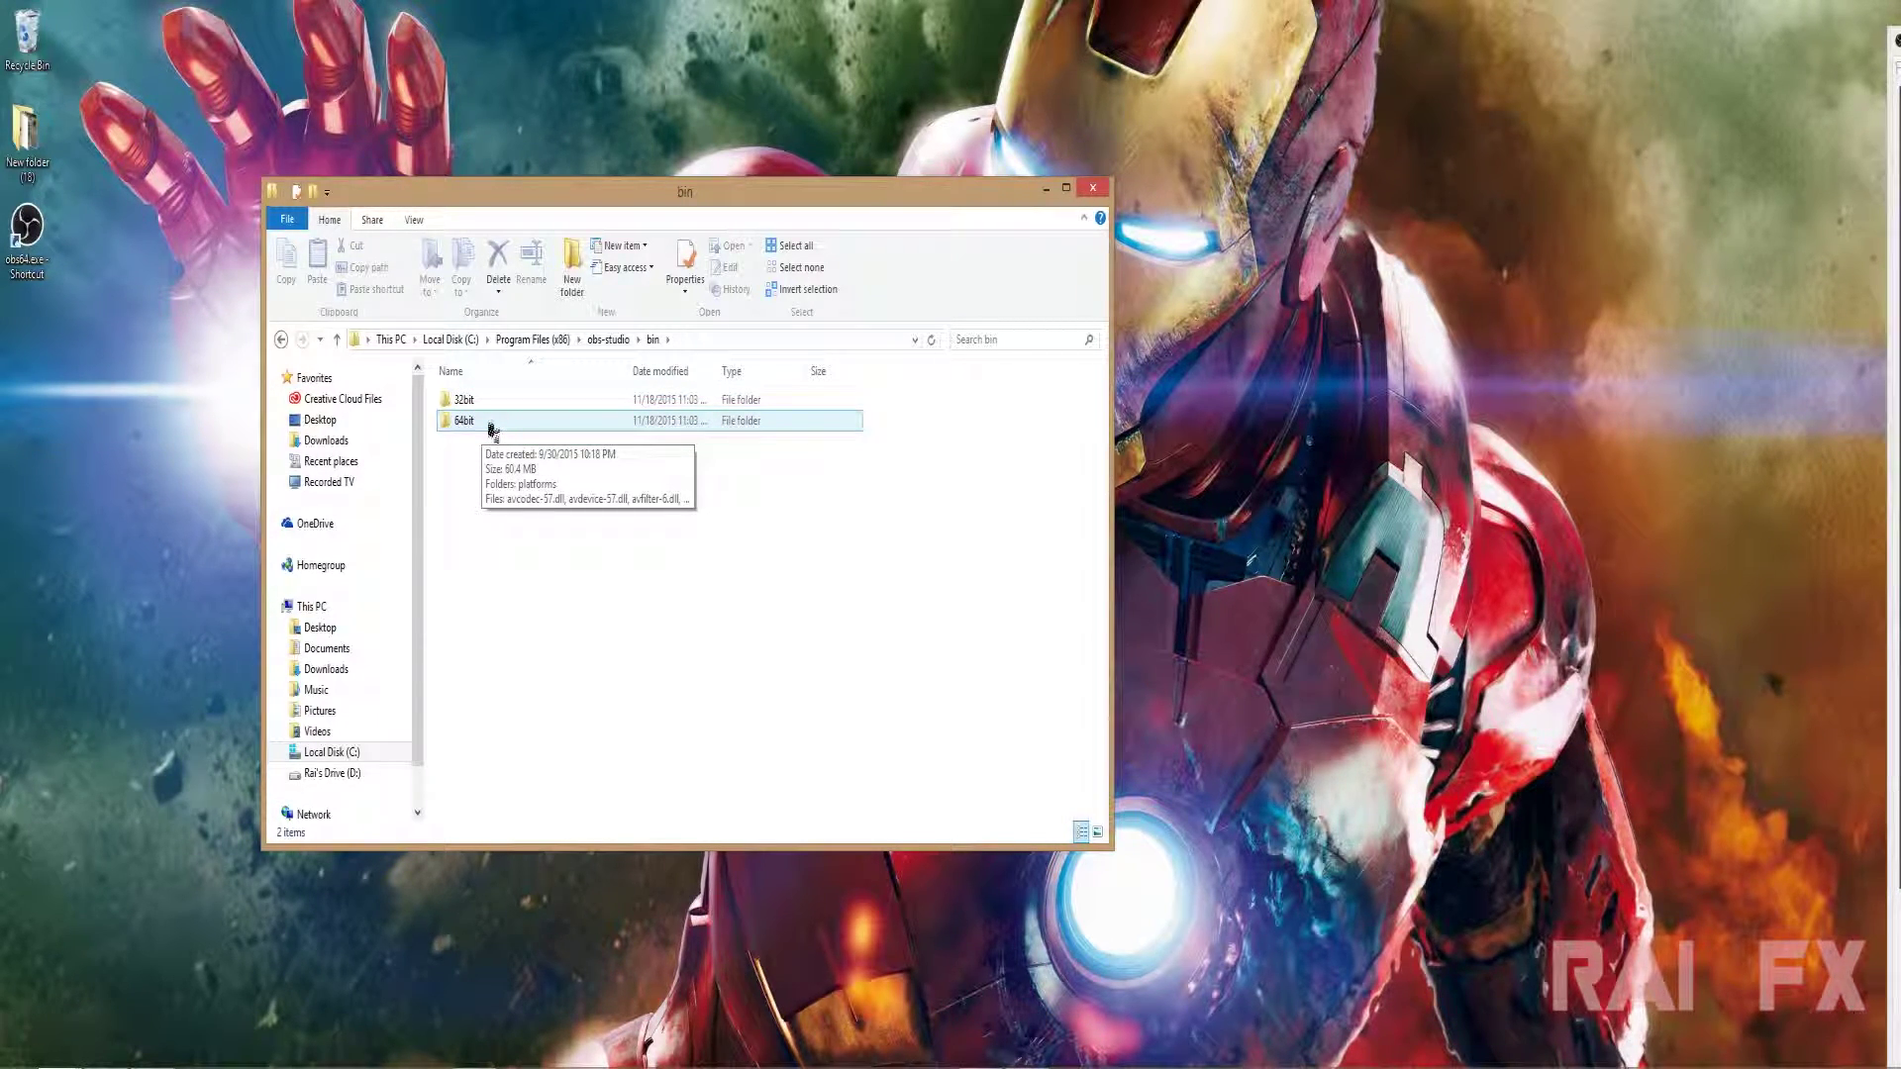
double_click(492, 423)
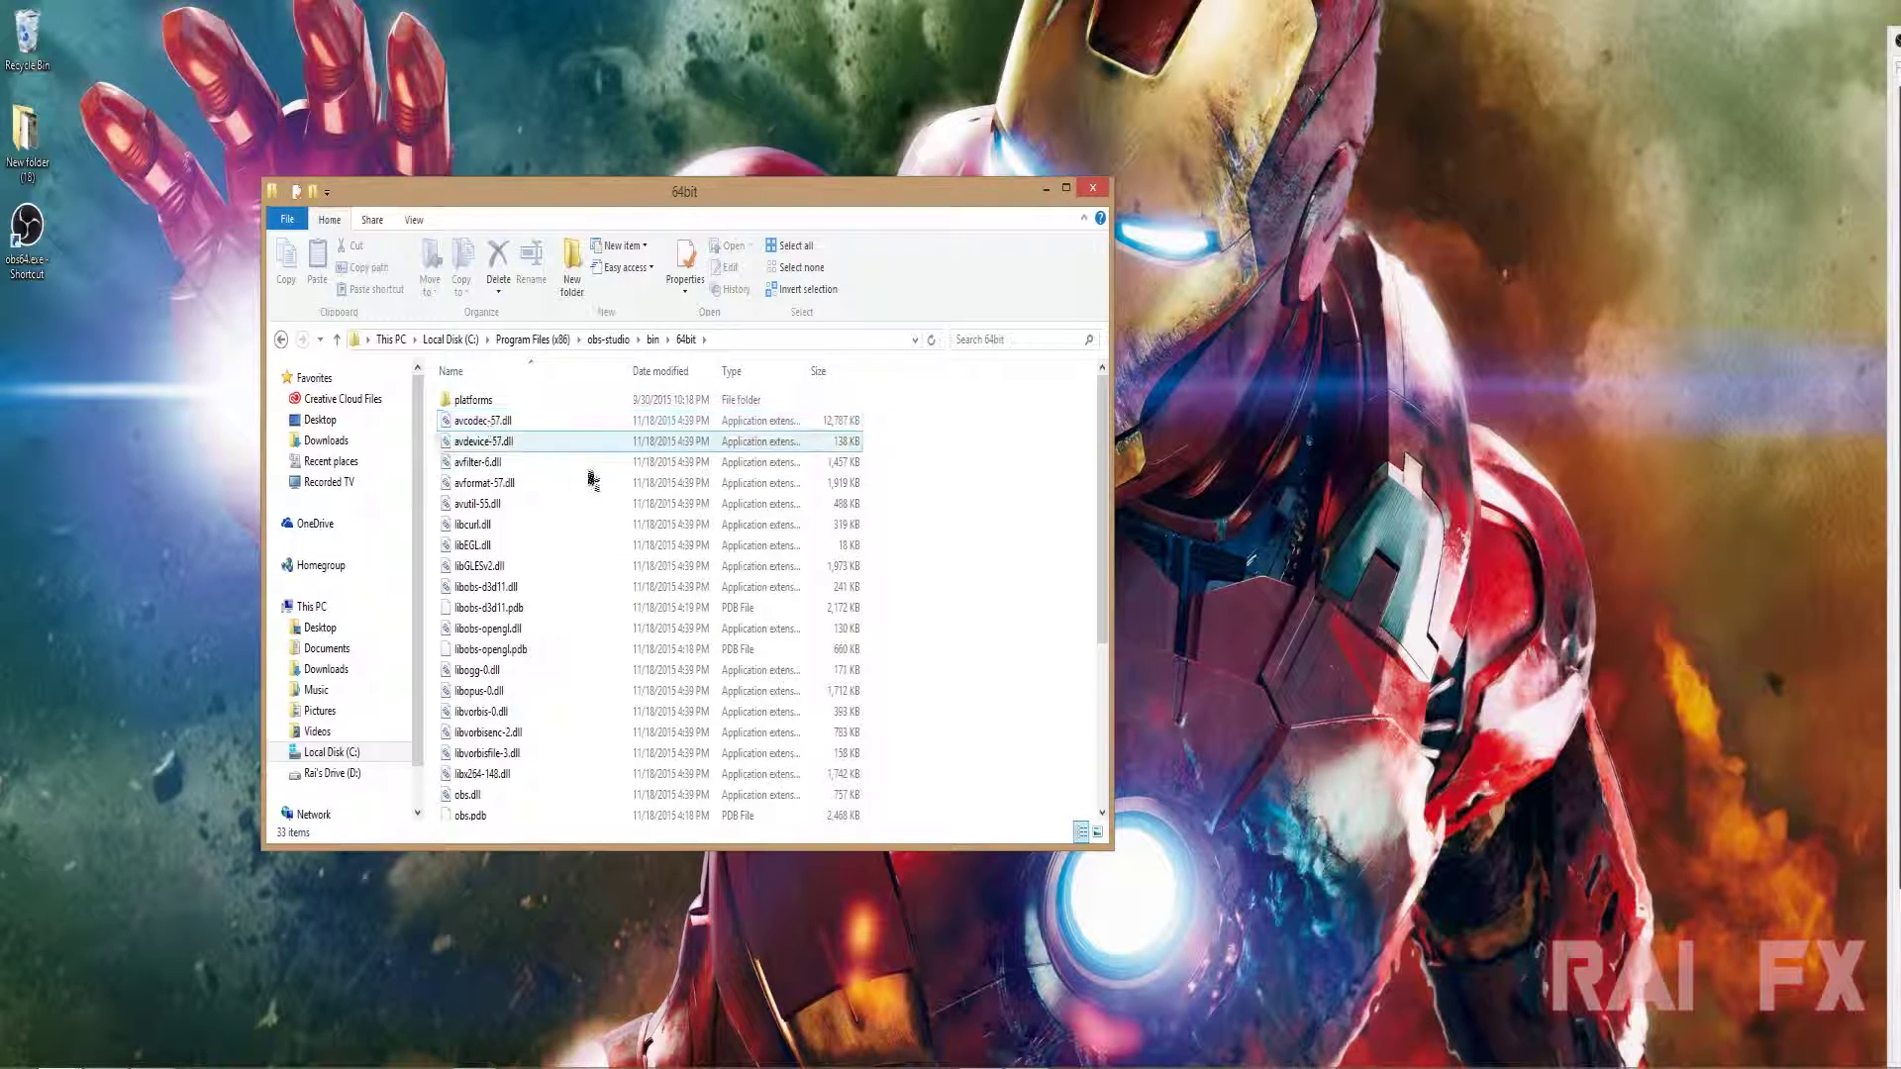
- Scroll down the 64bit folder and select obs64.exe
scroll(590, 477, down, 3)
scroll(592, 480, down, 2)
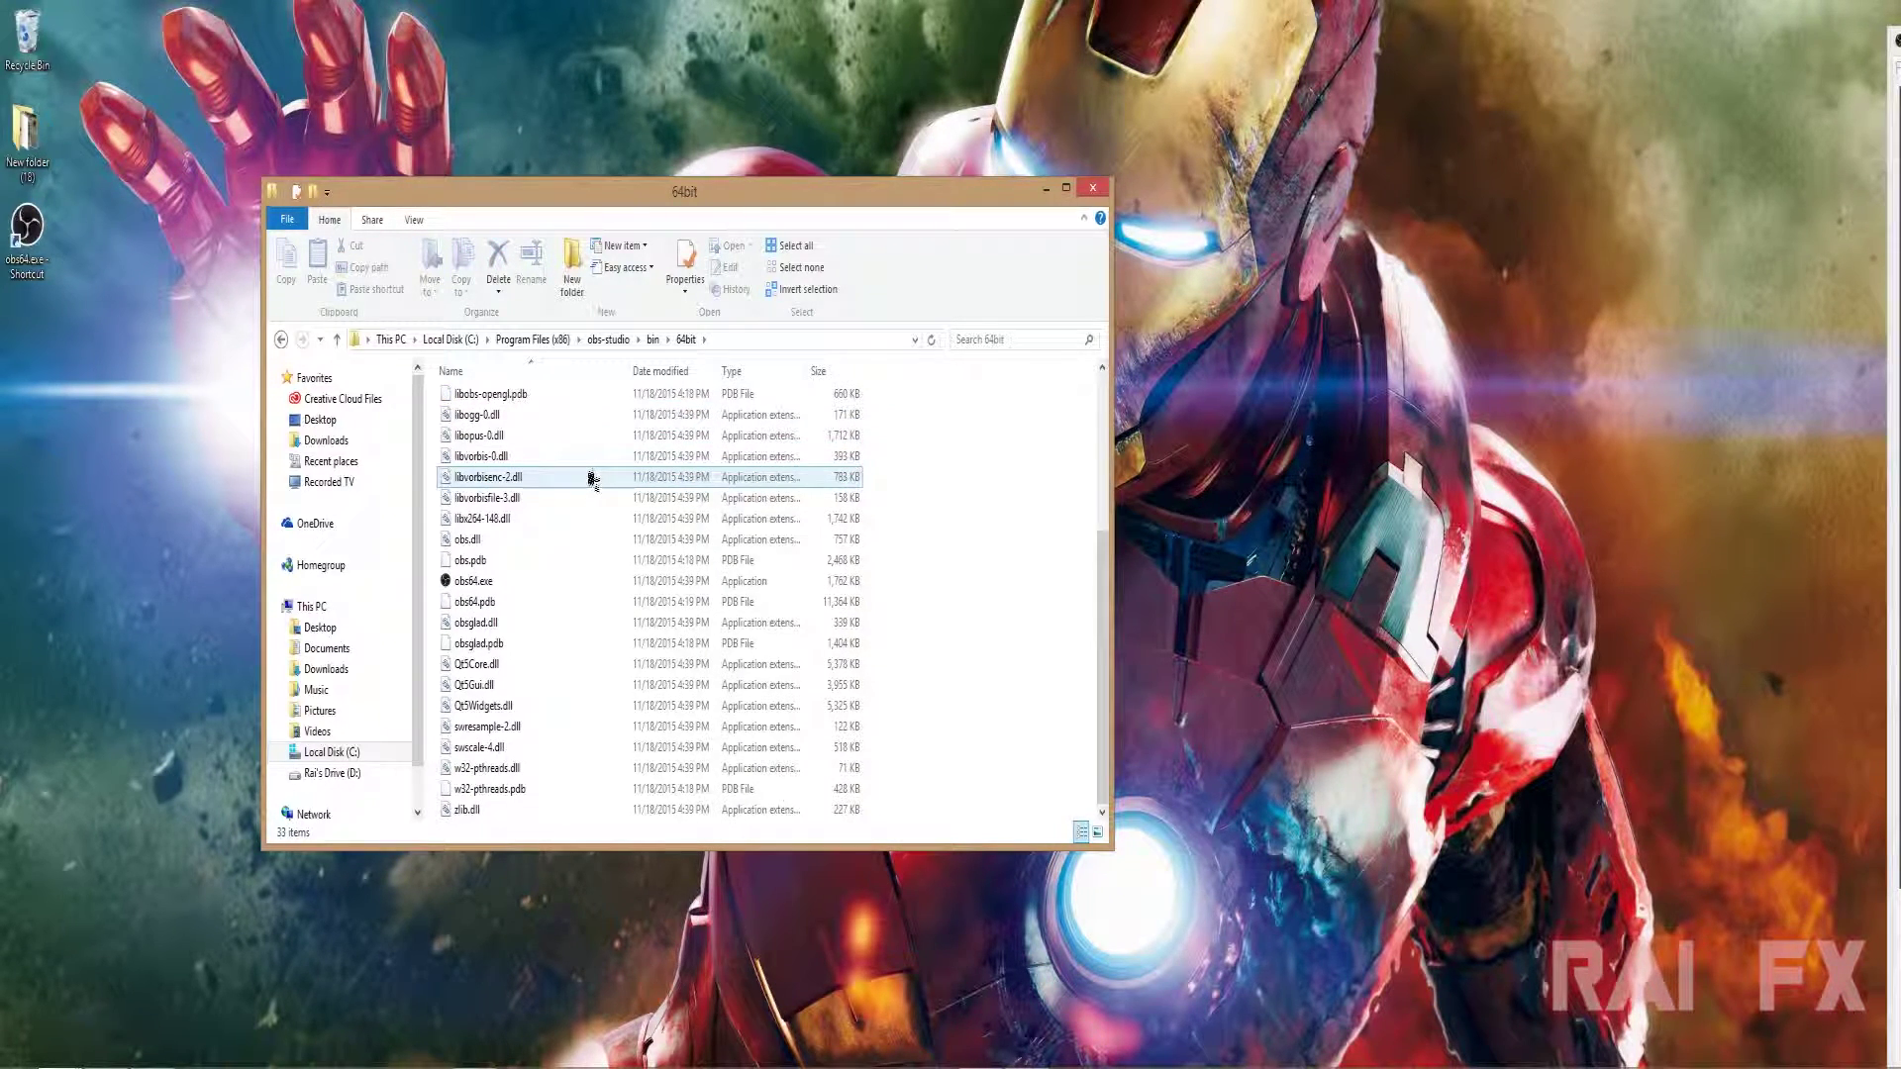
mouse_move(540, 591)
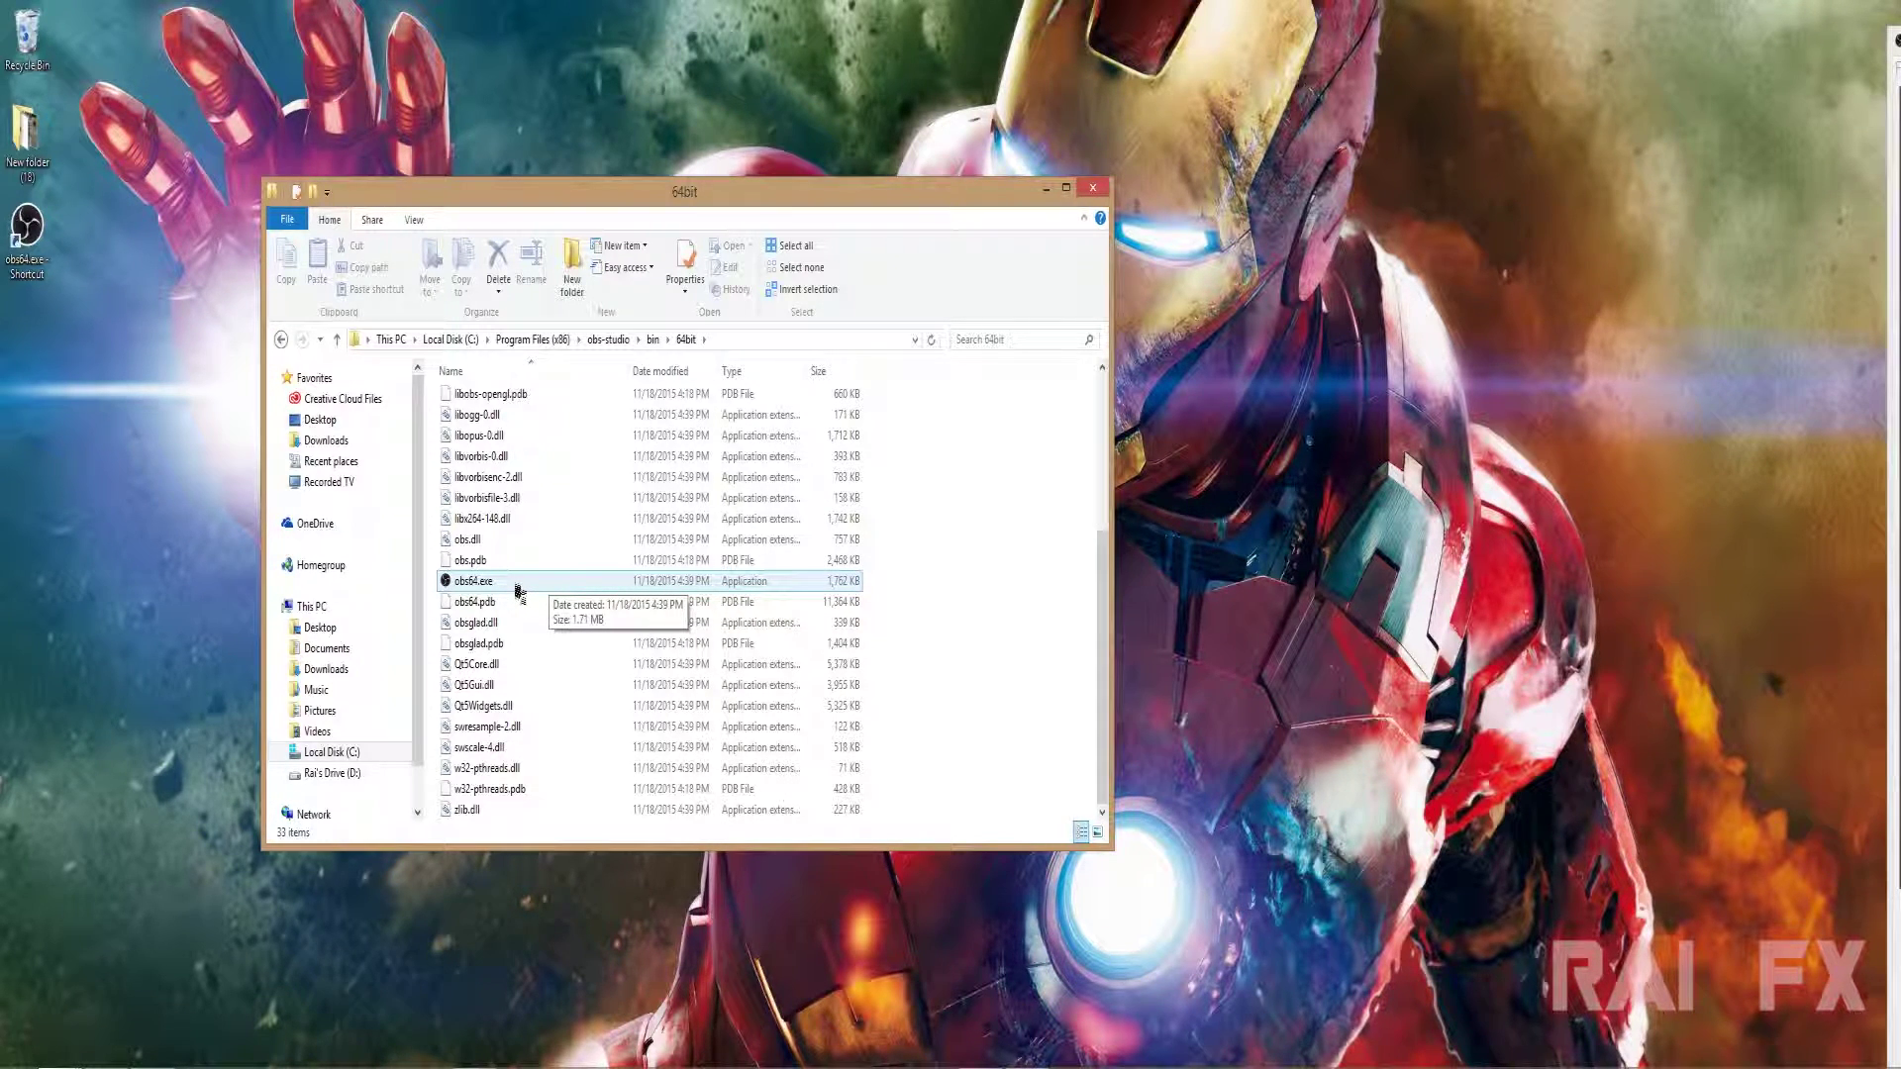
click(514, 590)
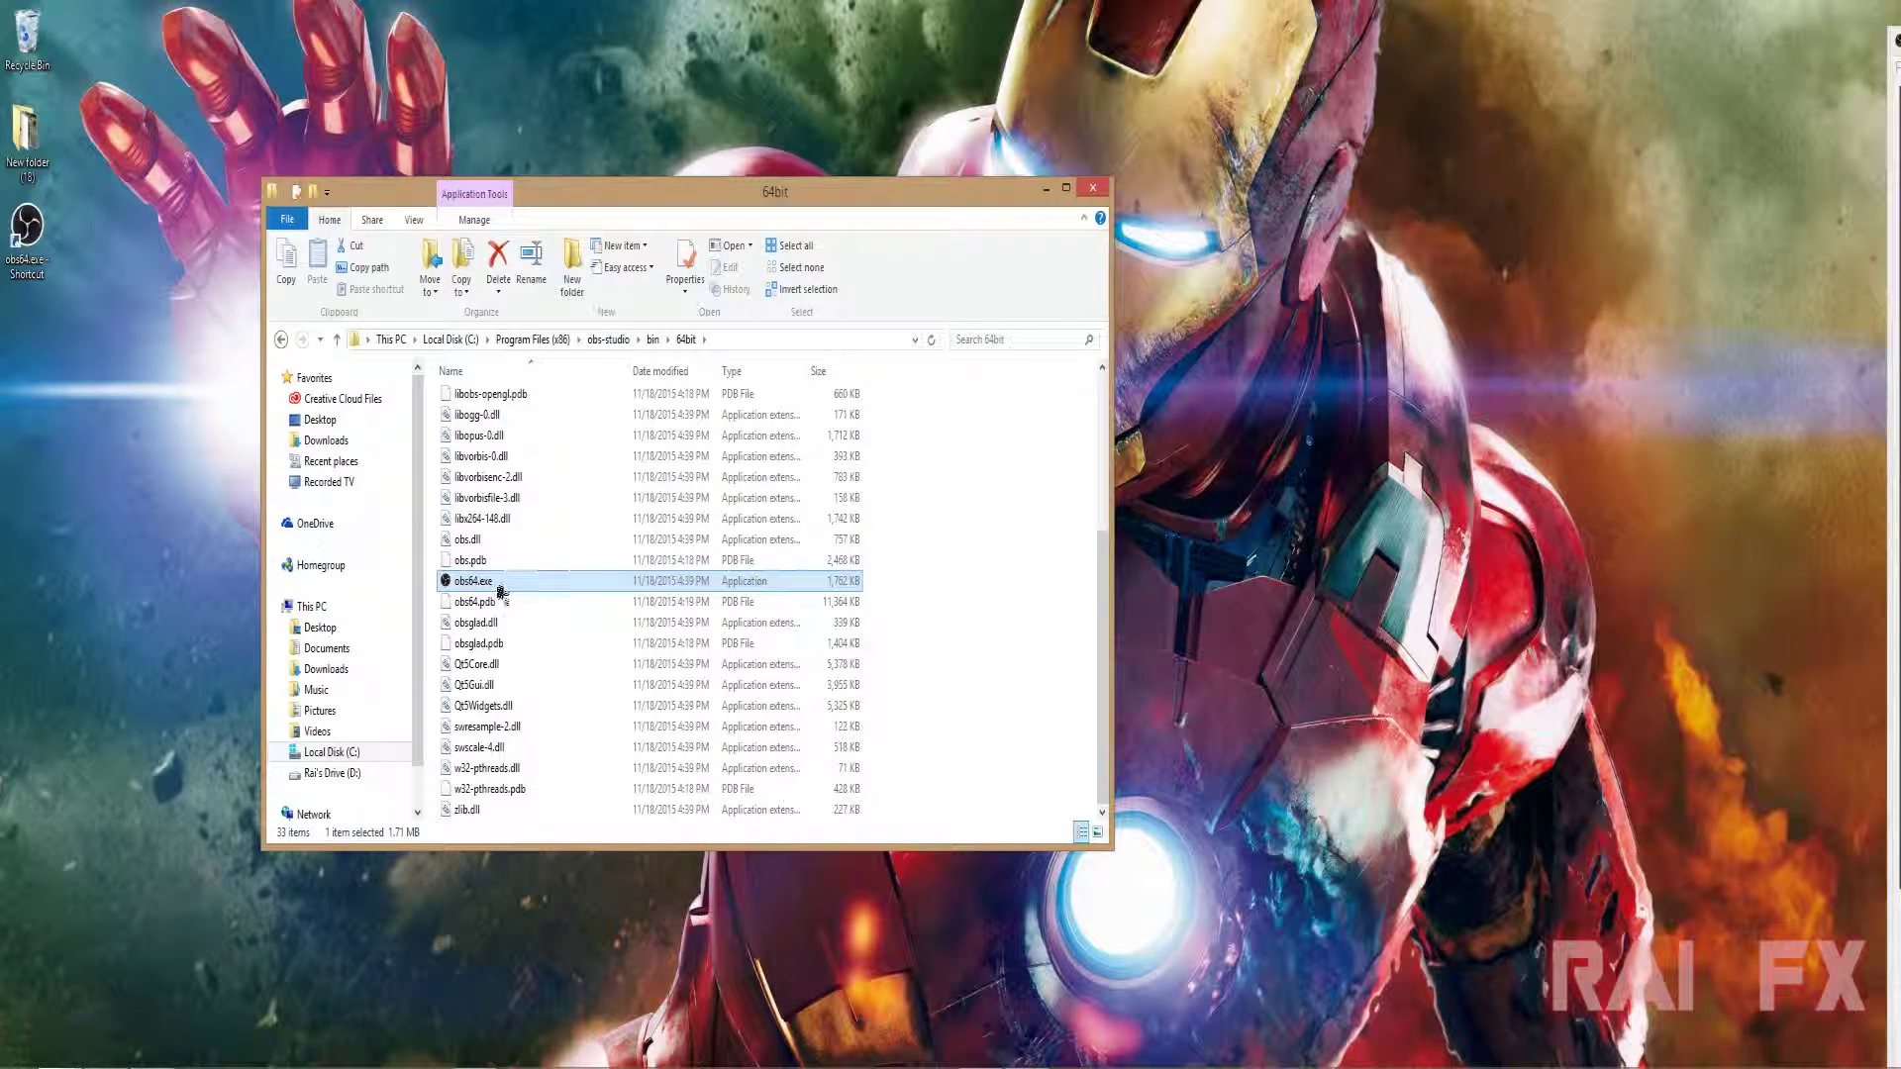
- Create a desktop shortcut to obs64.exe and drag it below the first OBS shortcut
right_click(501, 591)
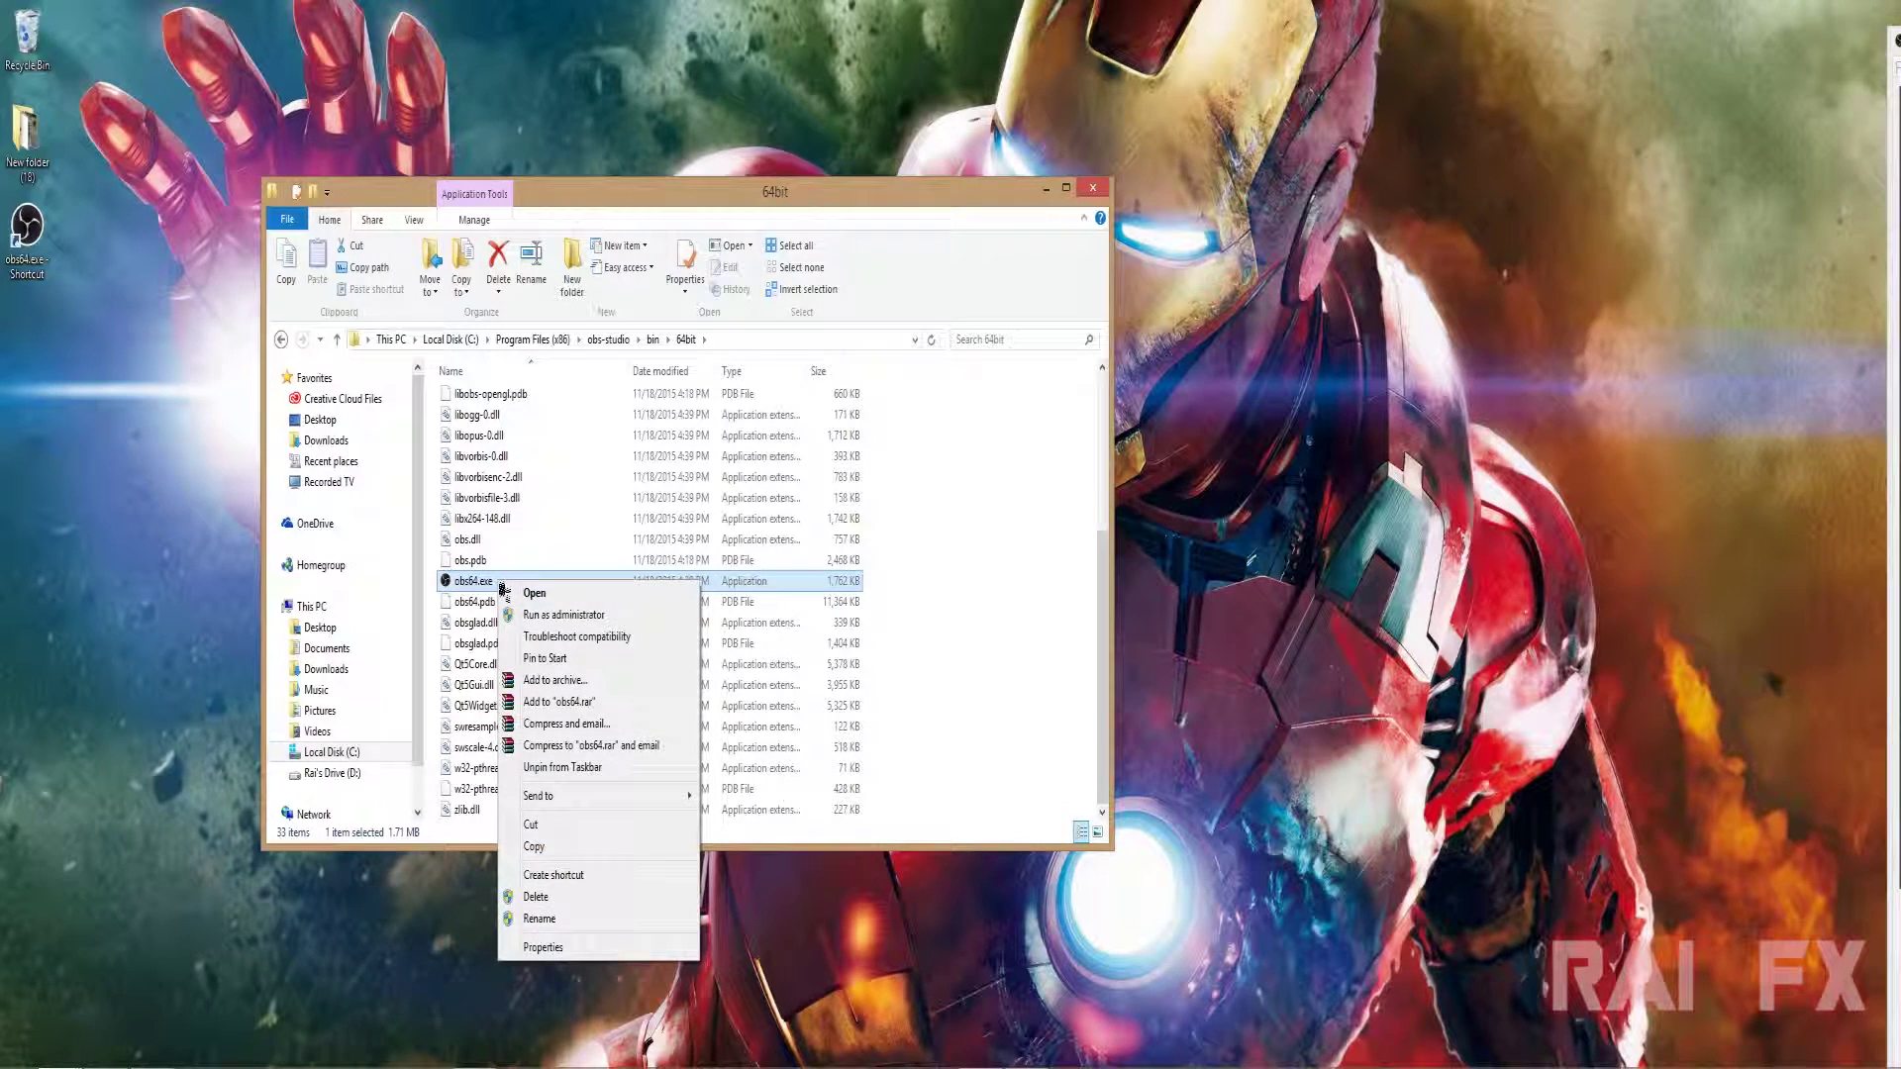
click(555, 875)
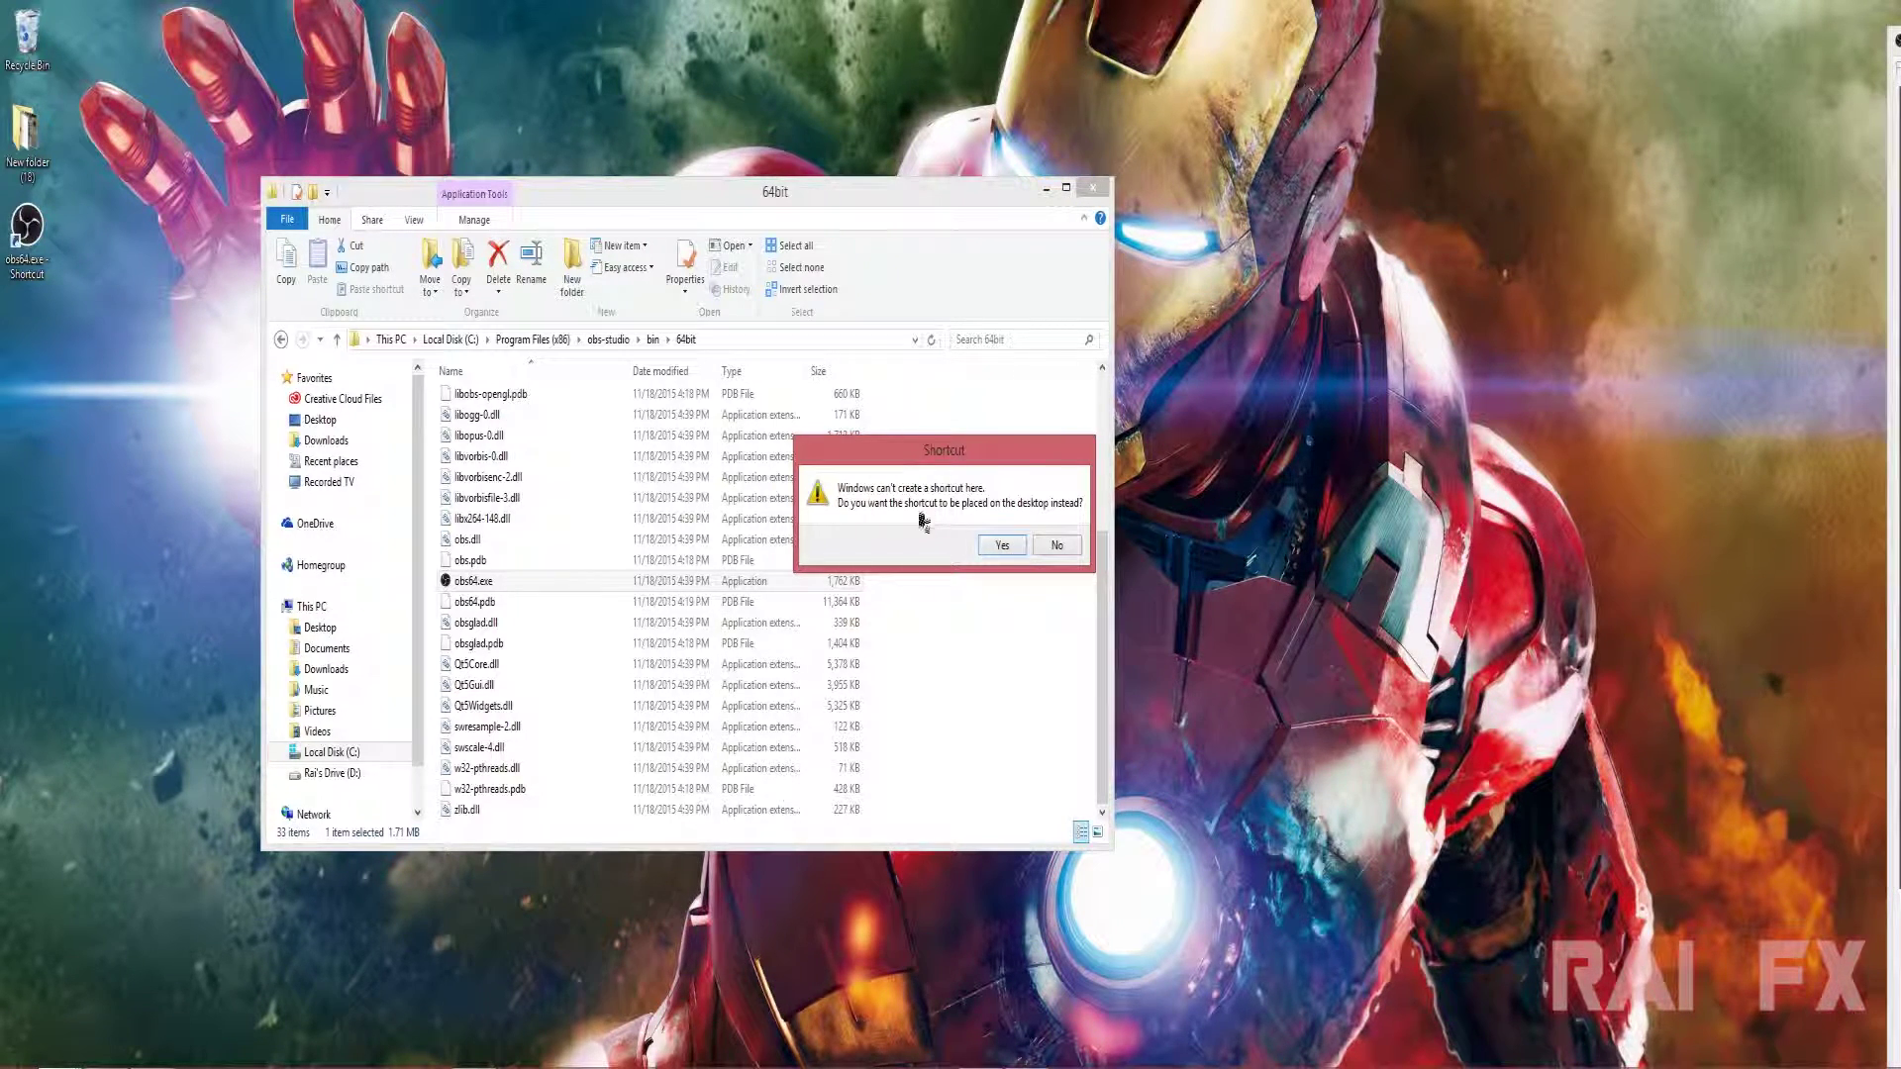
click(1002, 545)
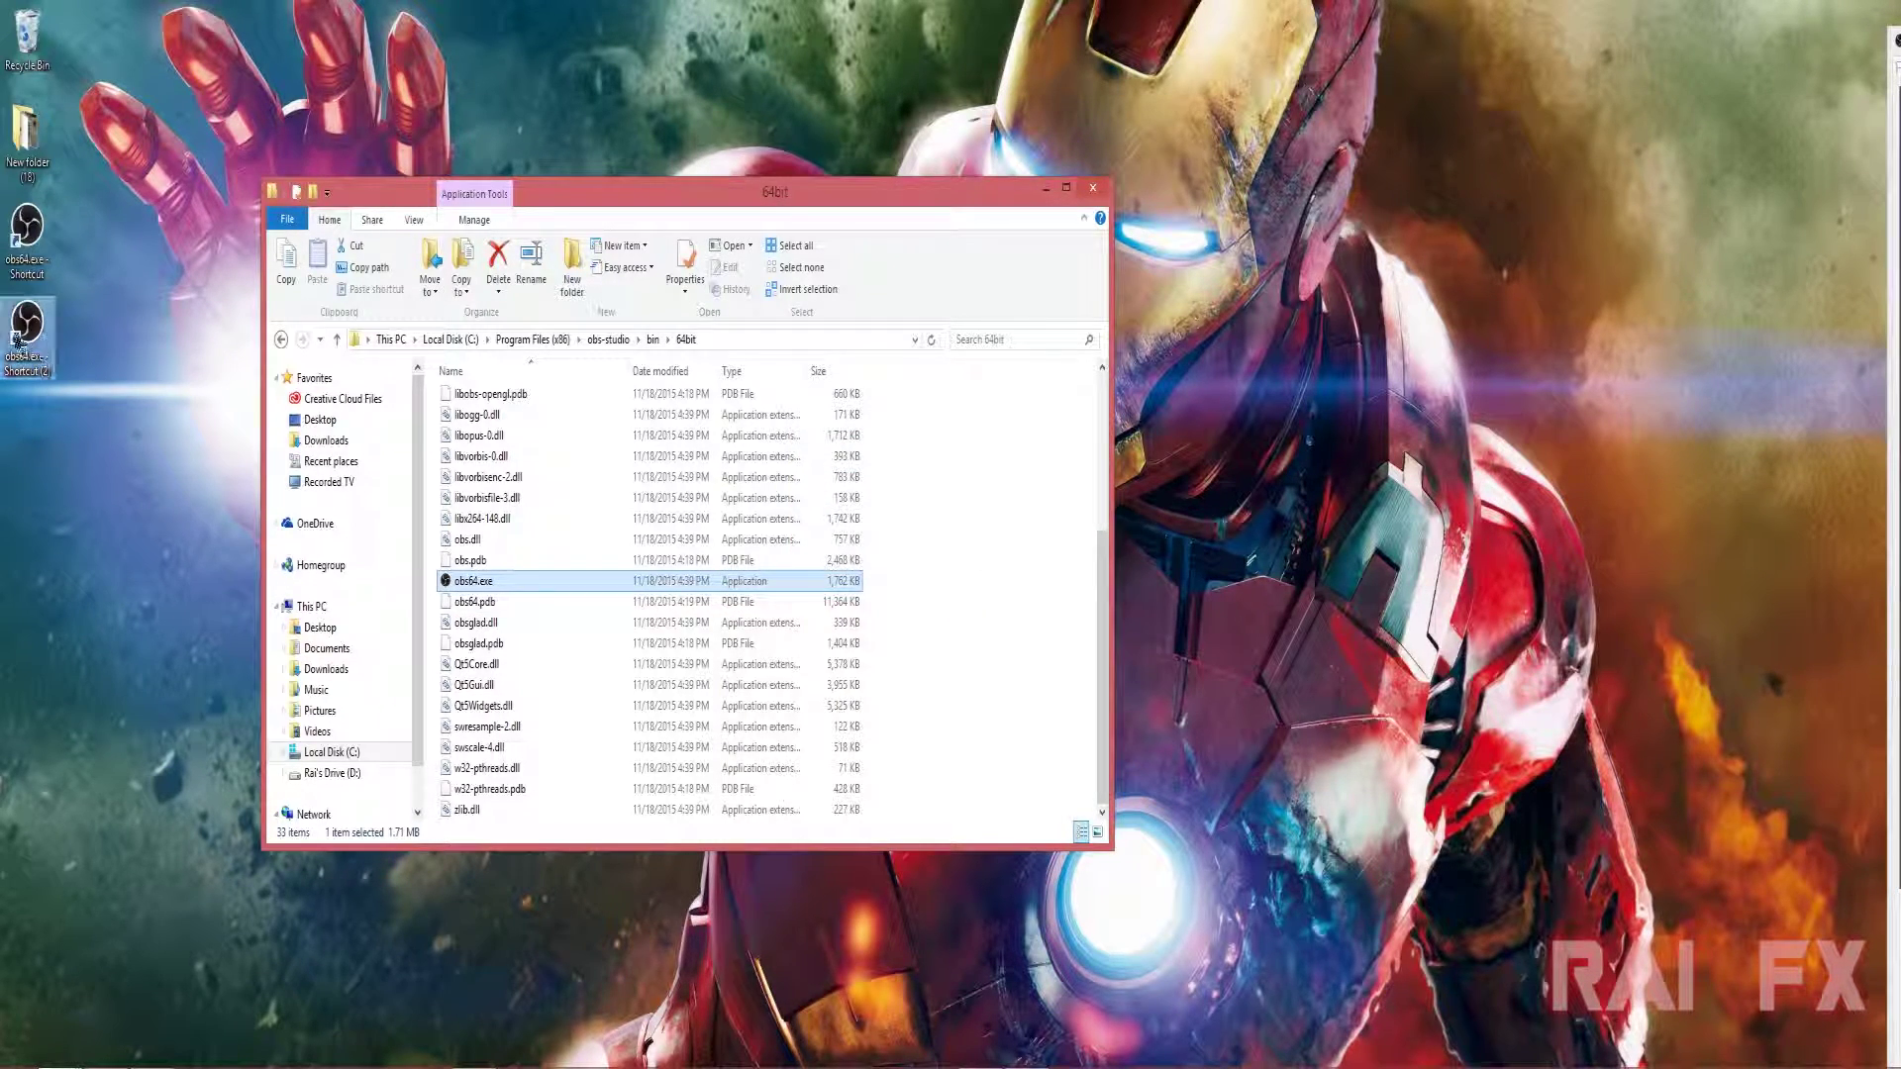
drag(30, 339, 29, 435)
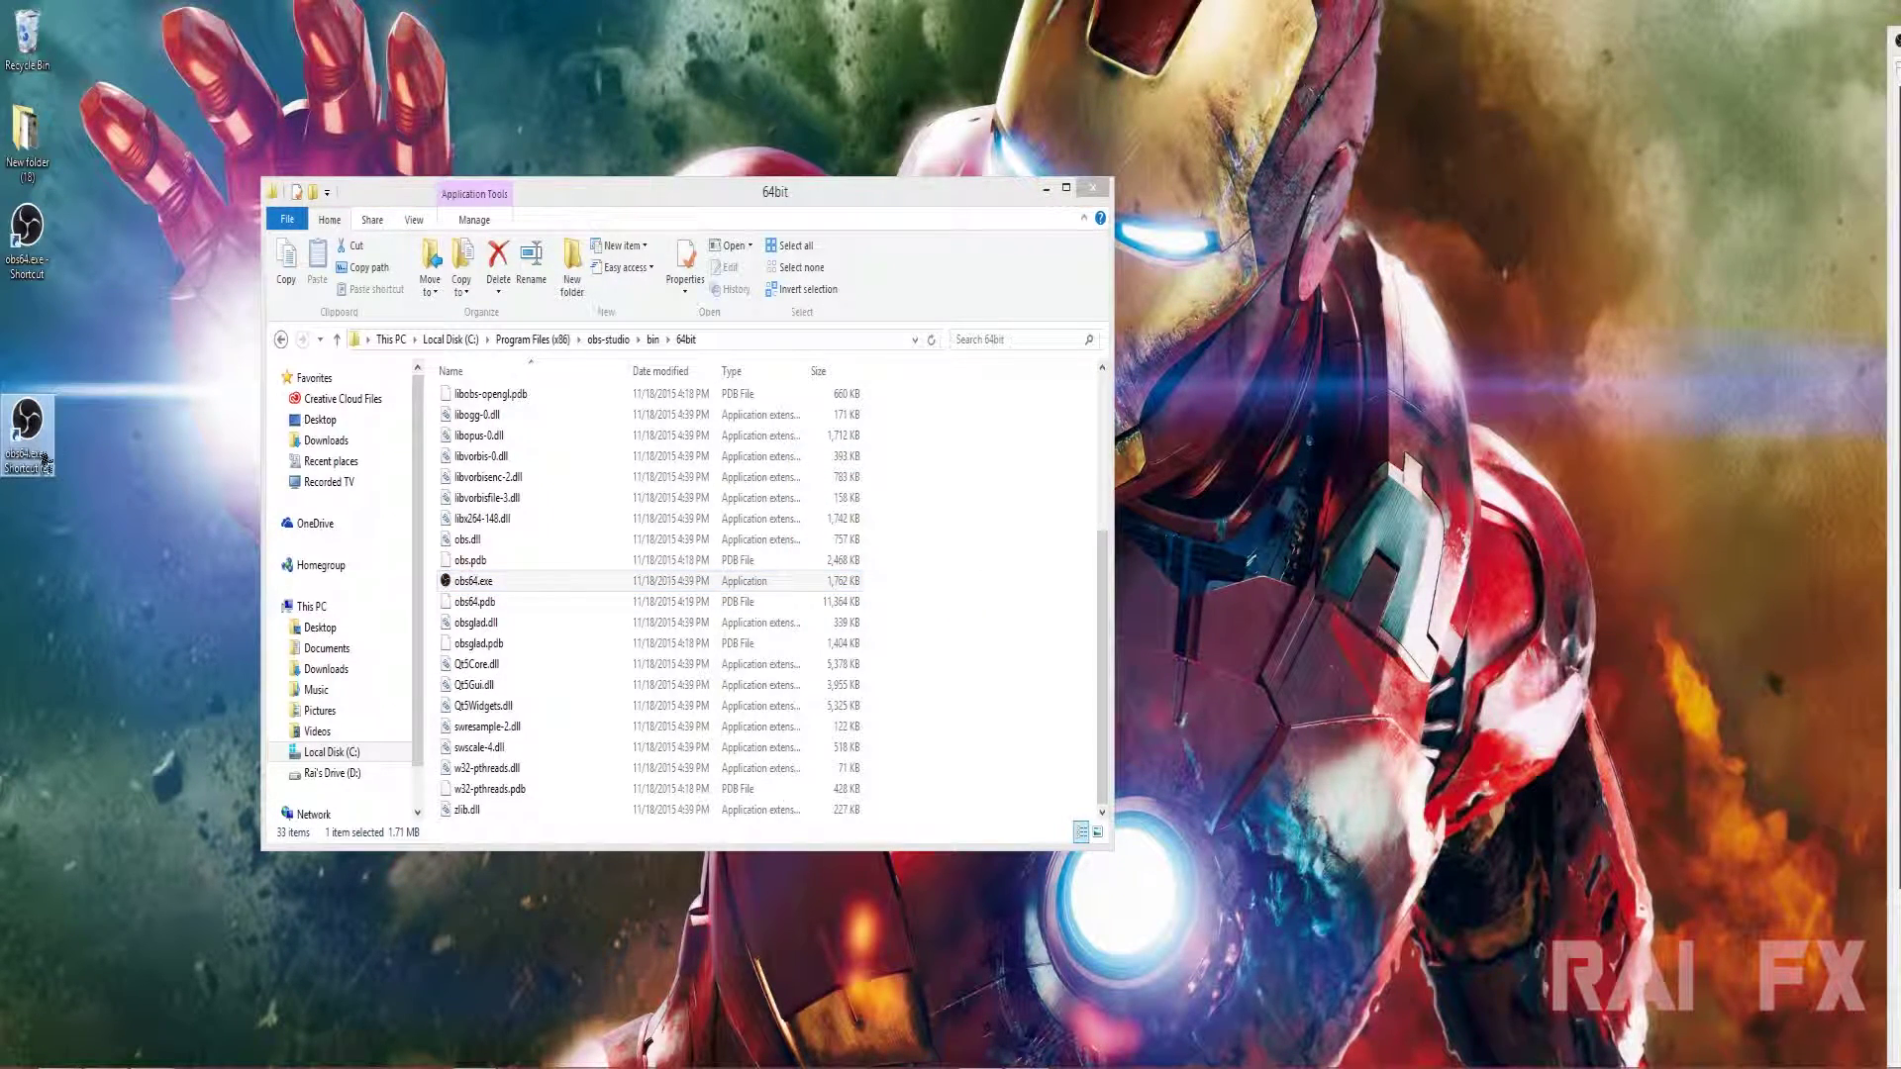
click(1096, 191)
- Close the 64bit folder and open the Properties of the second OBS shortcut
click(1096, 191)
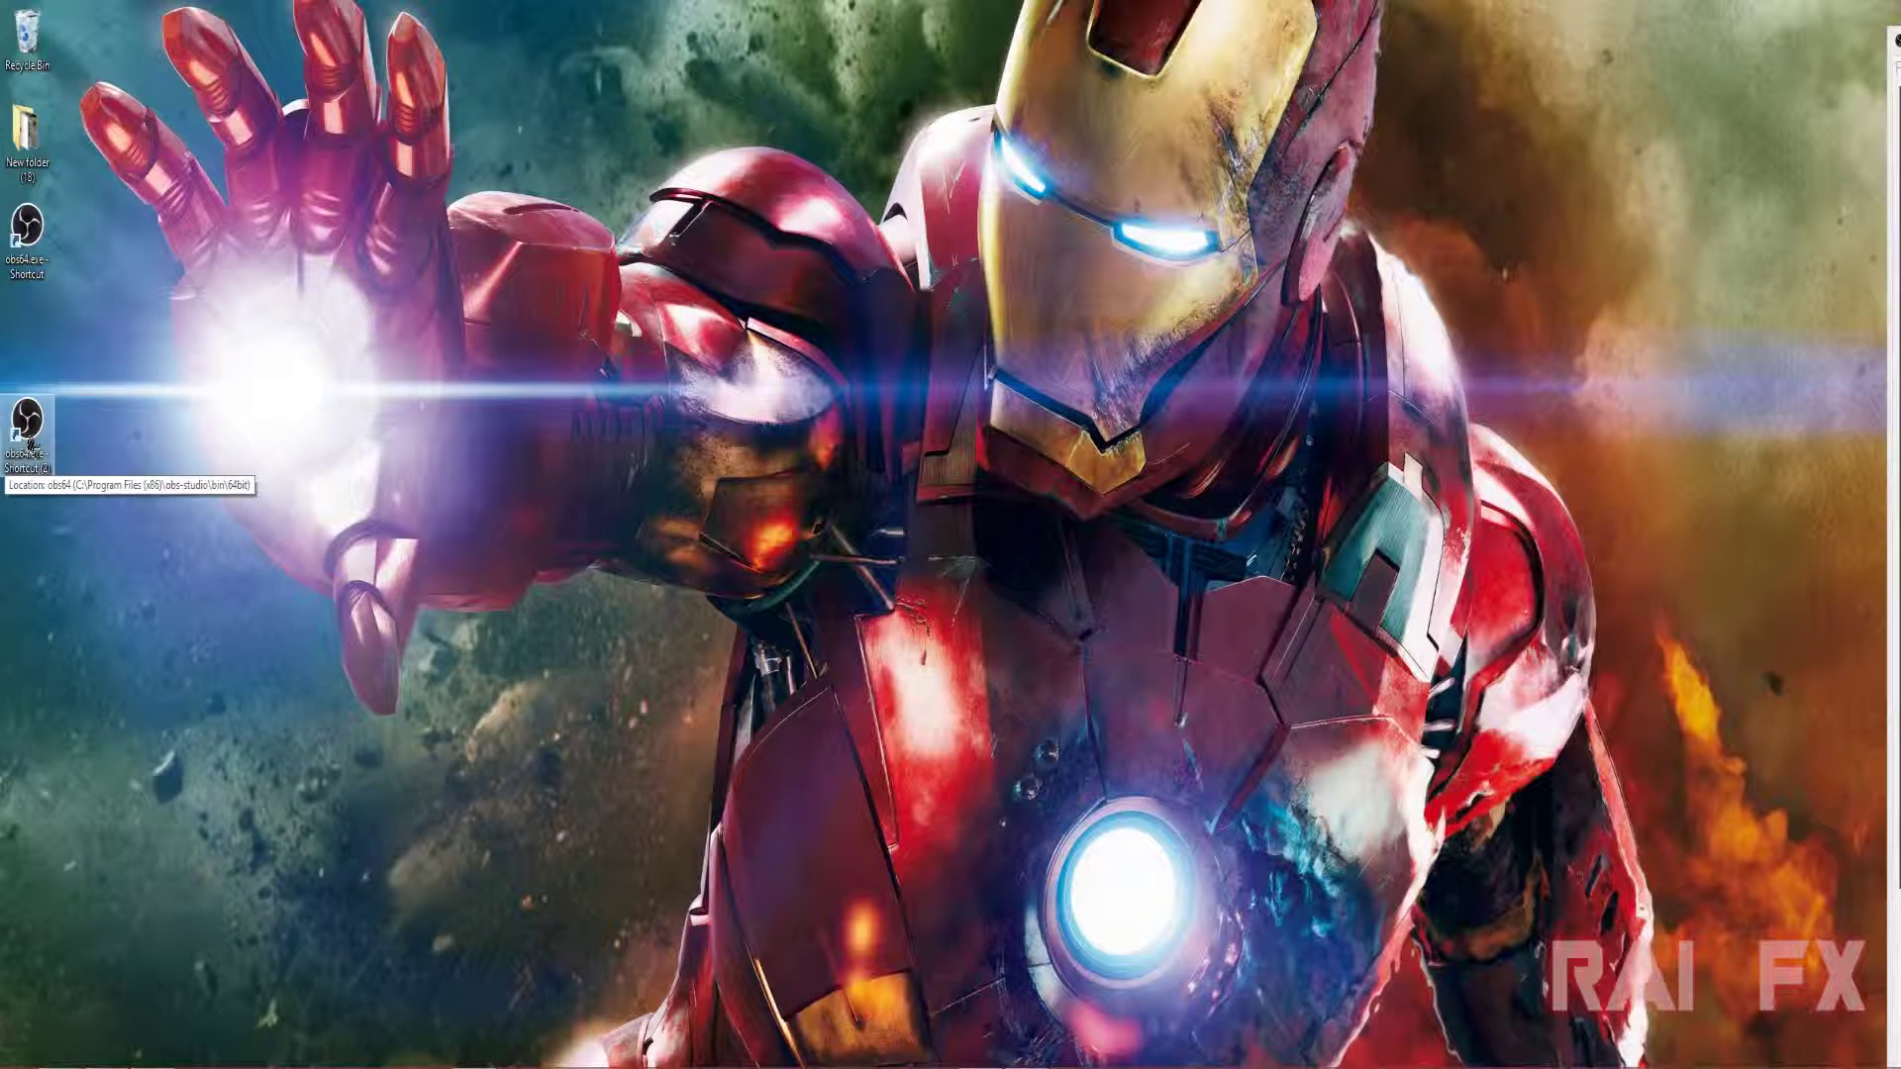
click(46, 454)
right_click(44, 455)
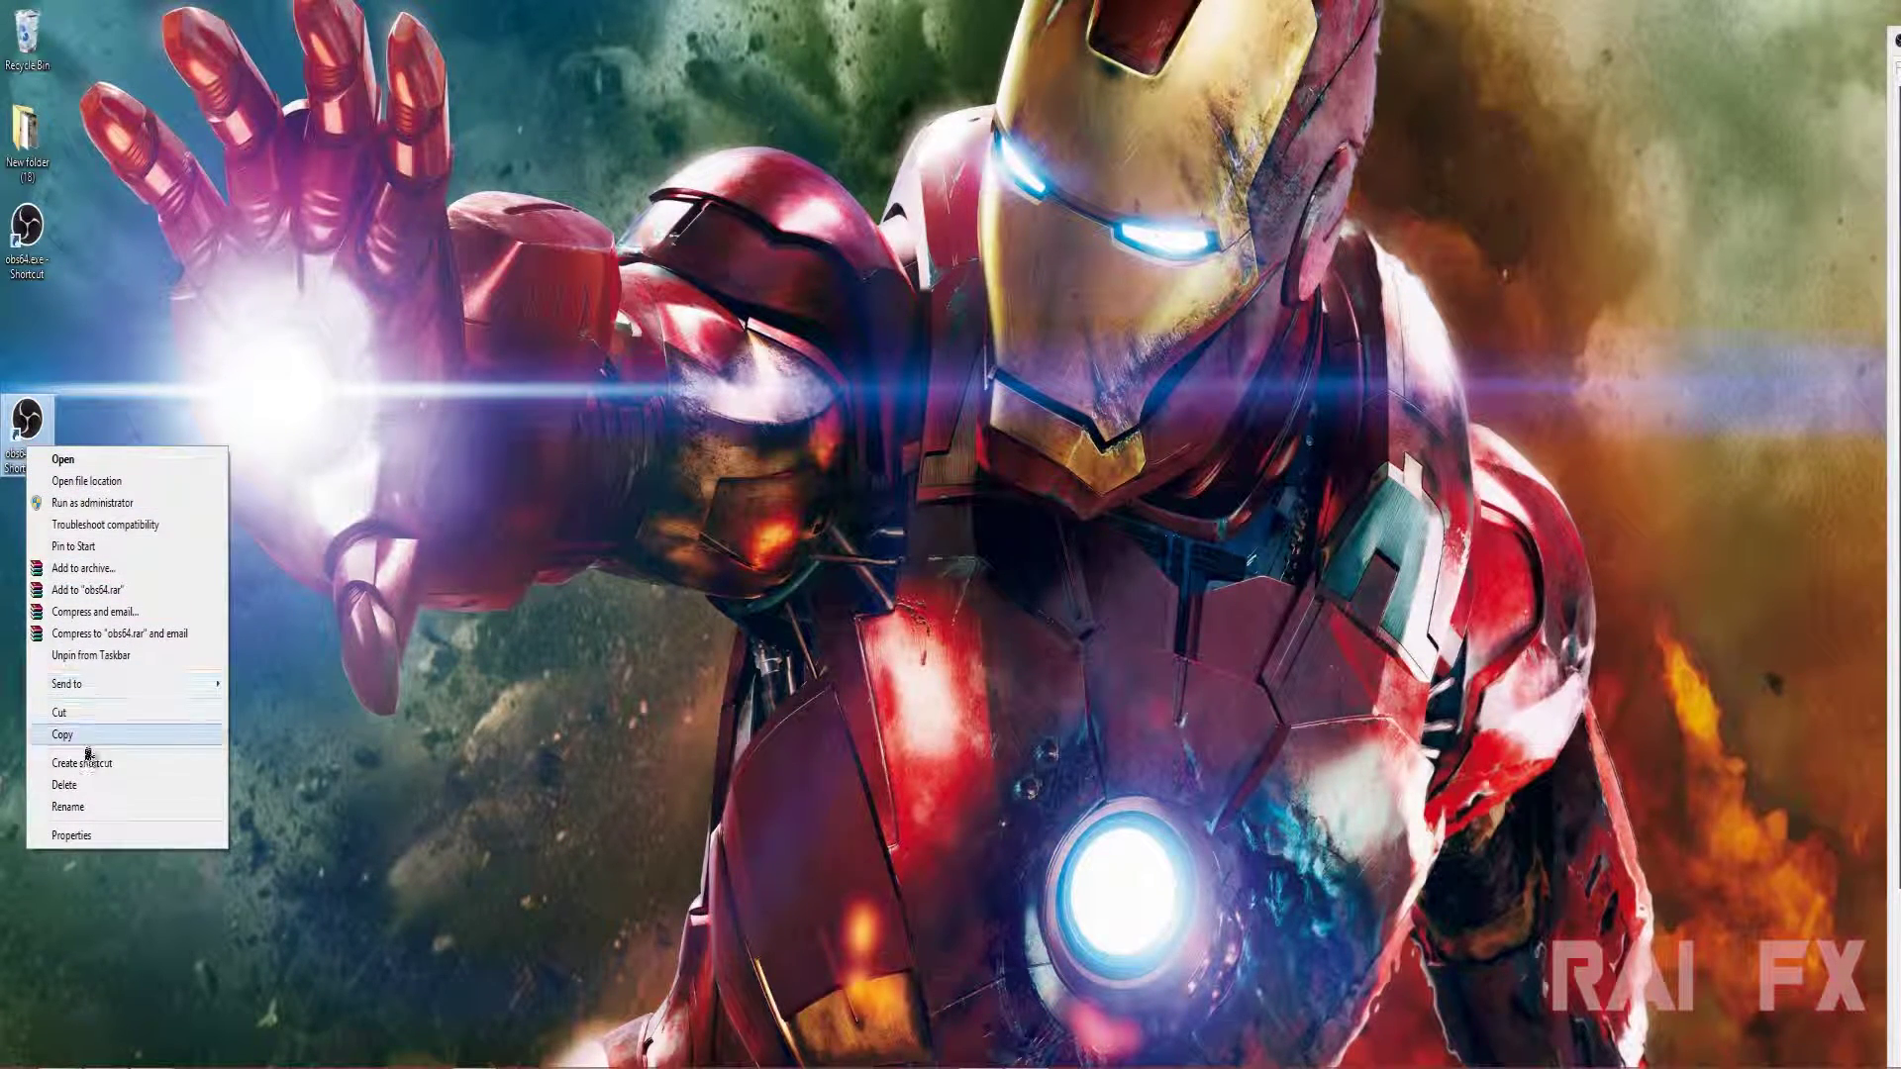
click(71, 836)
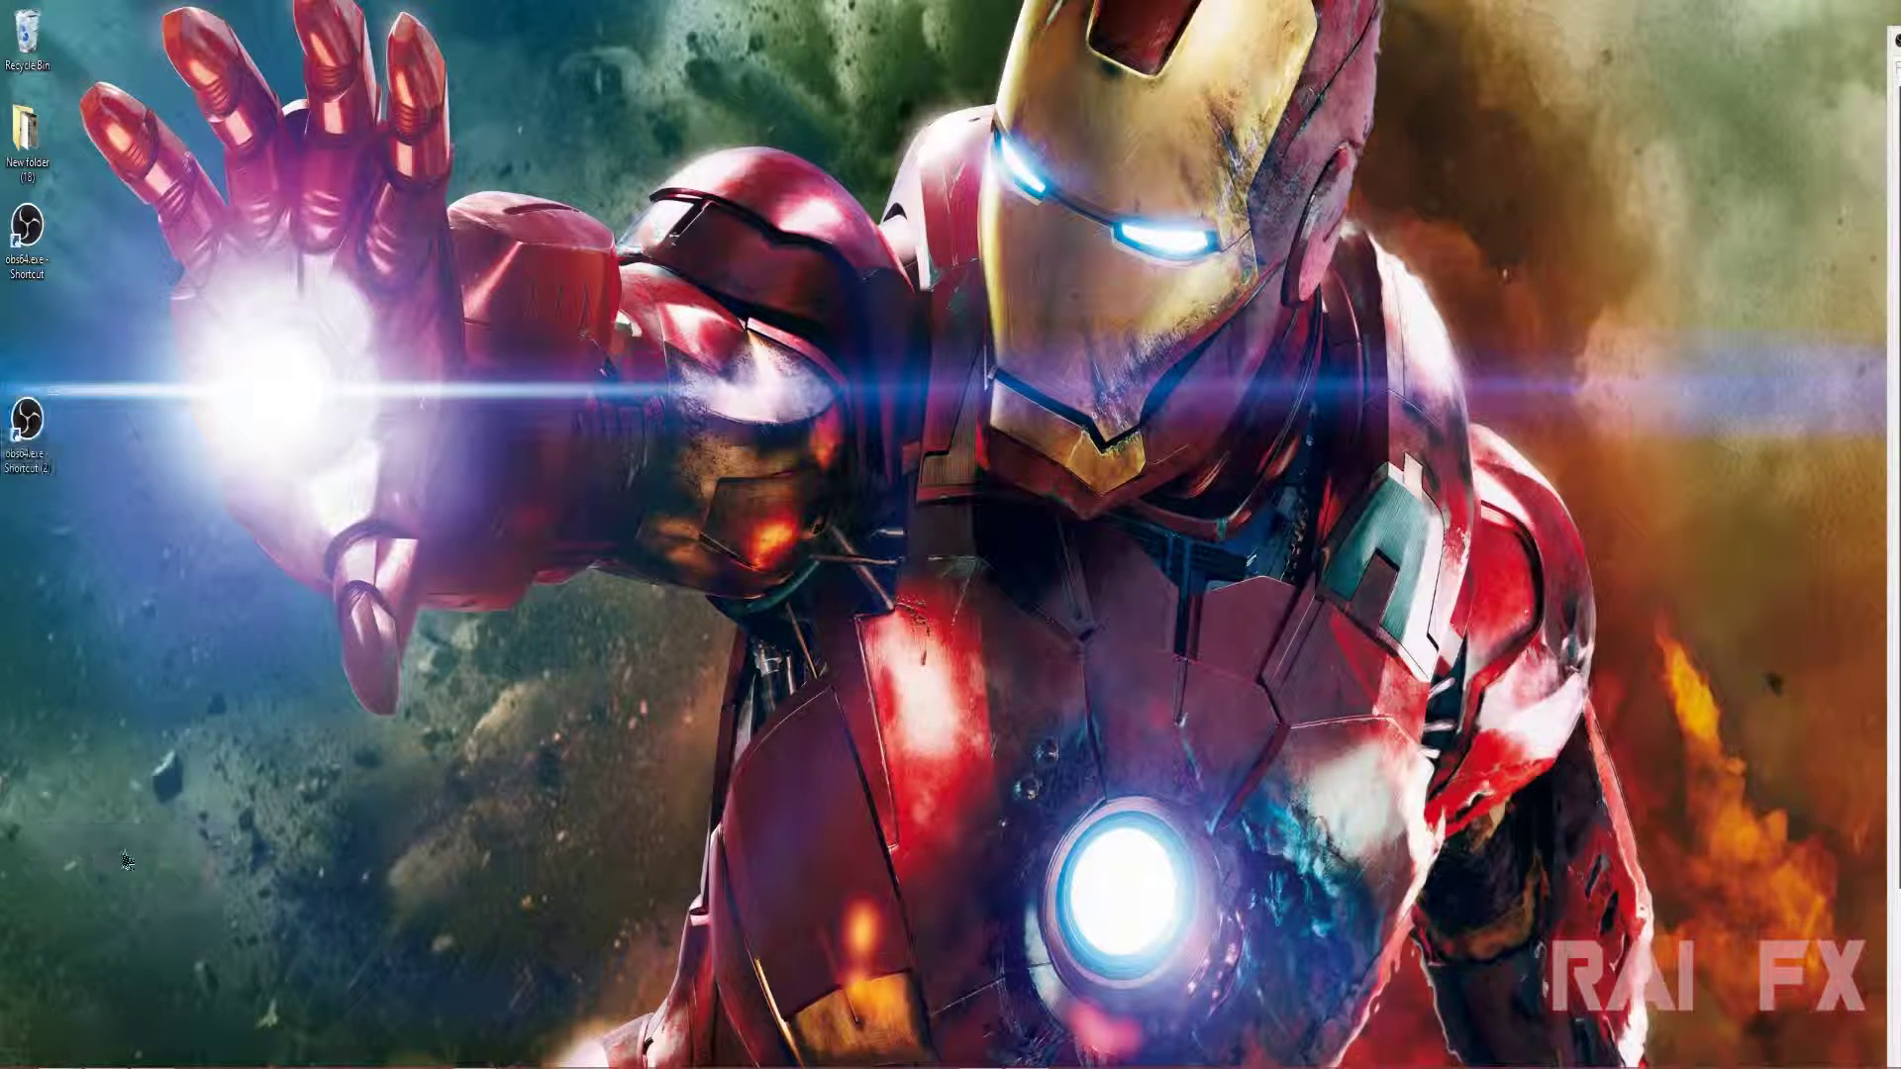
drag(194, 468, 436, 465)
- Append -multi after the closing quote in the shortcut's Target, then apply and click OK
click(521, 620)
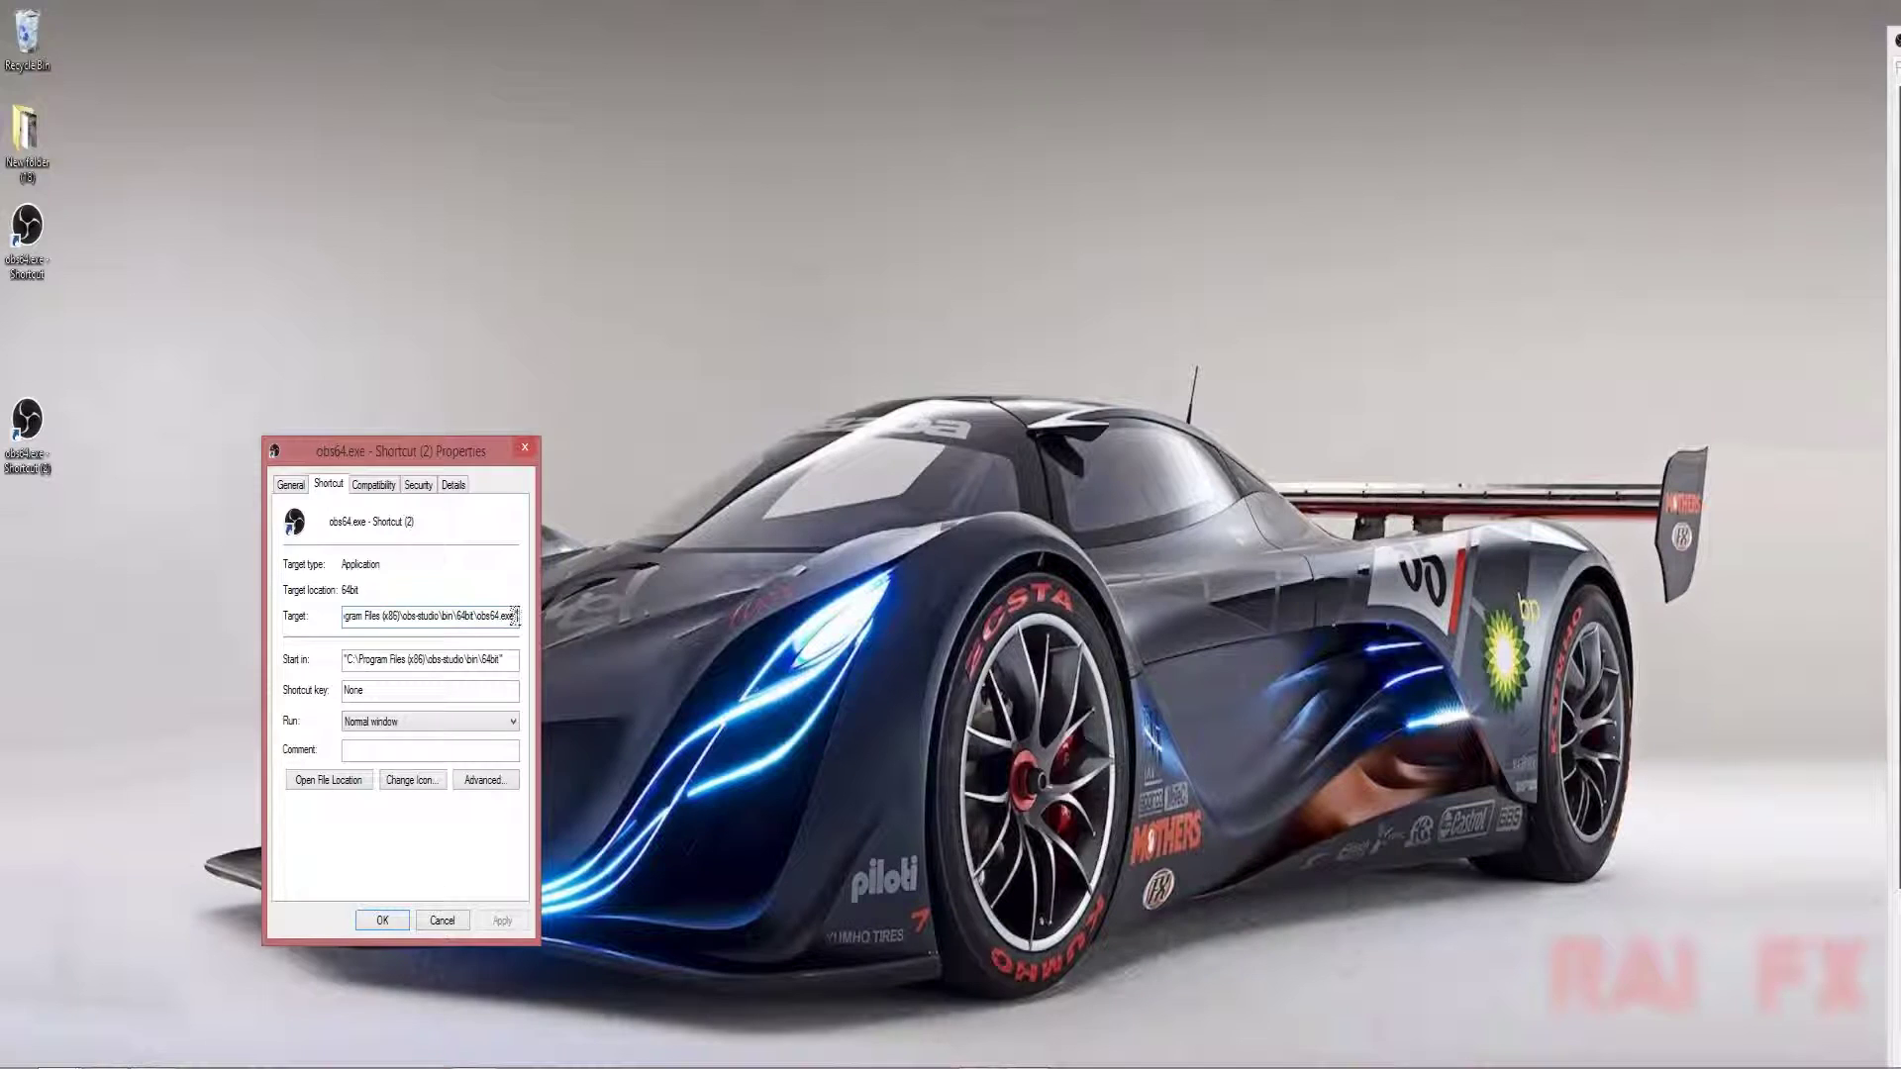
click(289, 485)
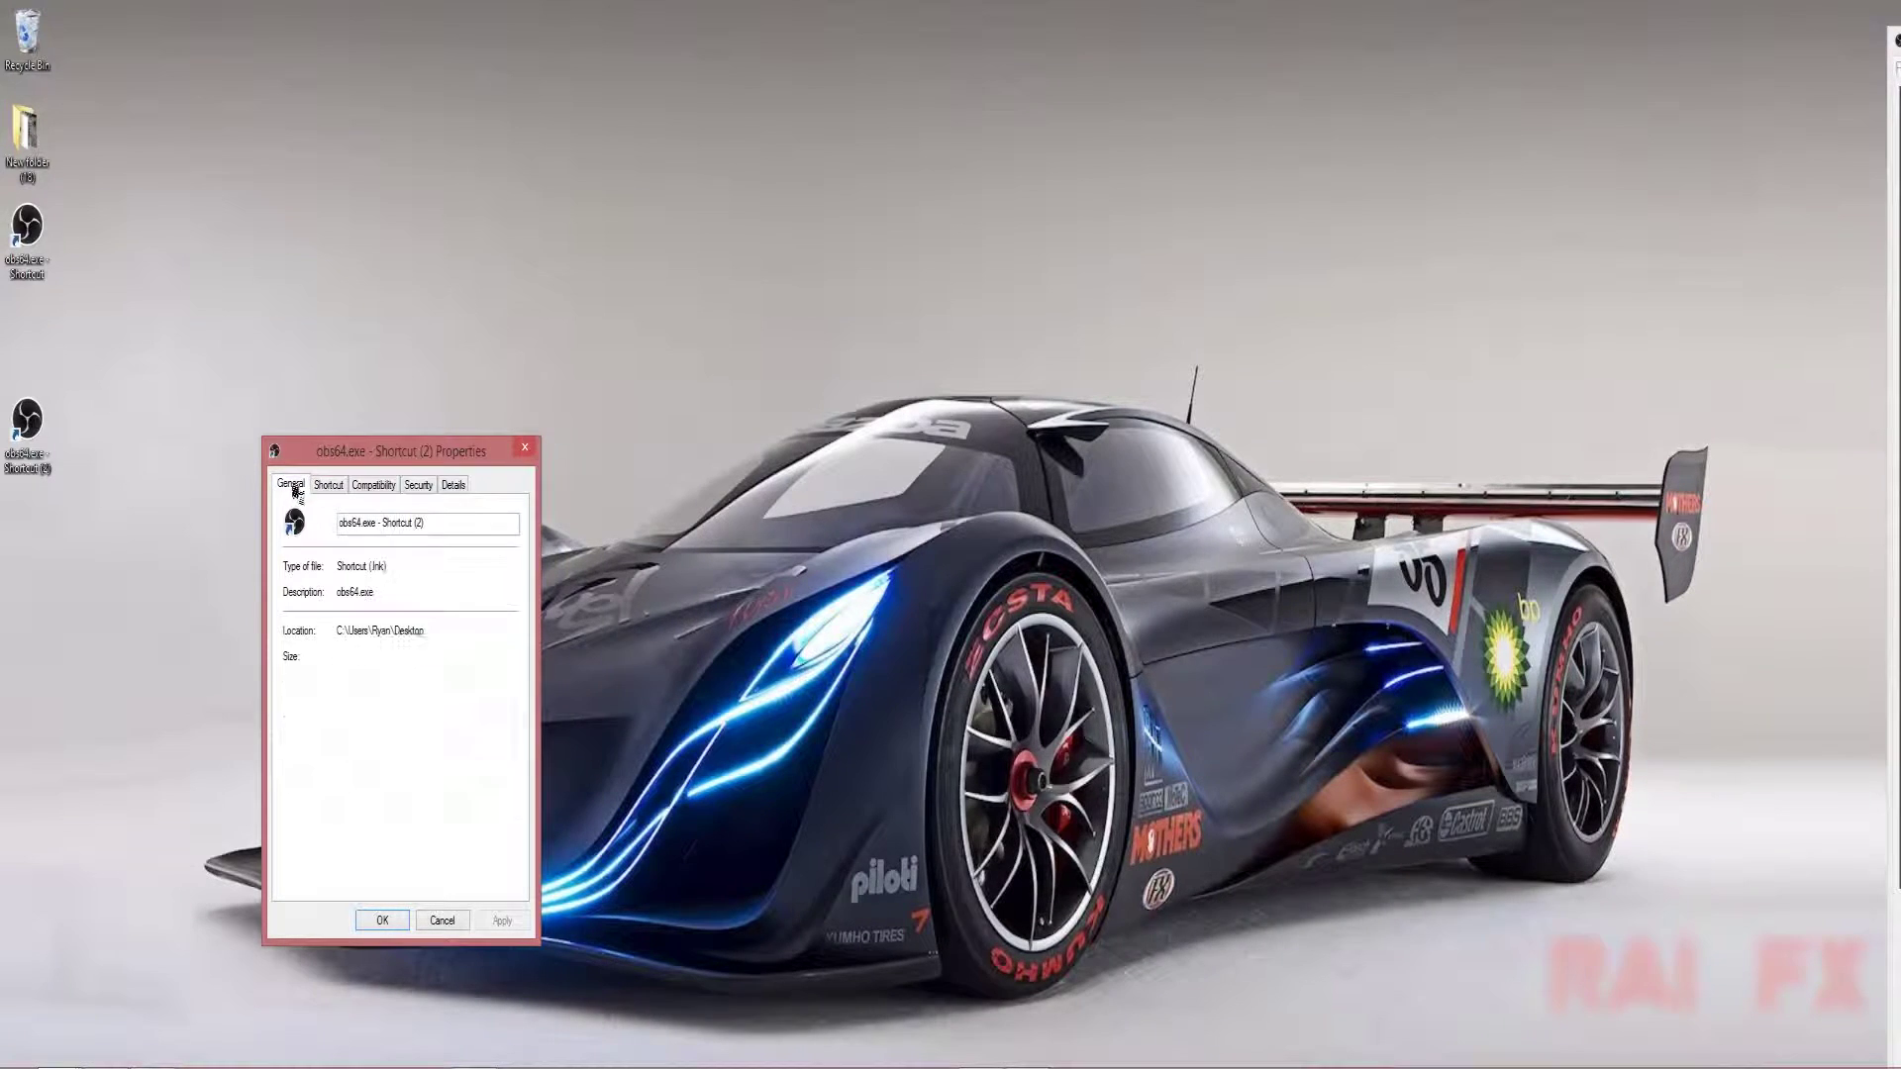
click(326, 485)
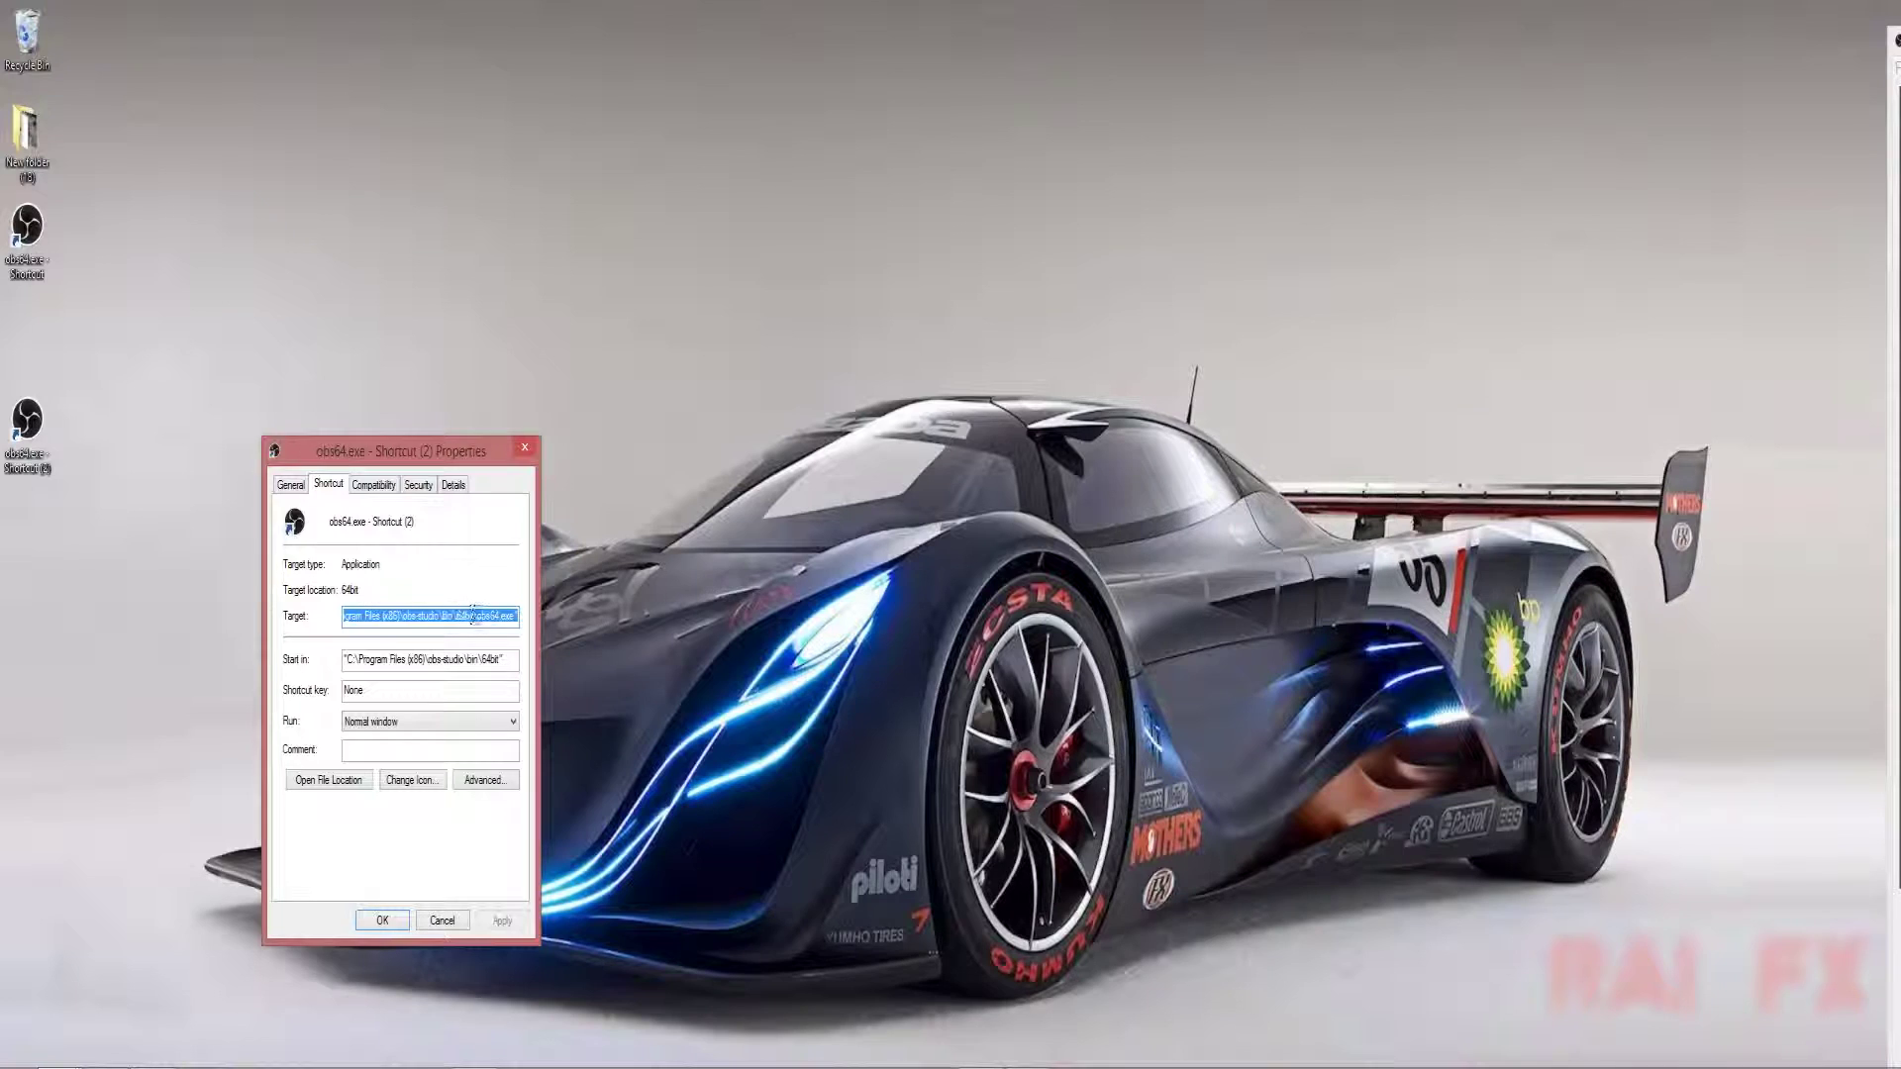
click(515, 616)
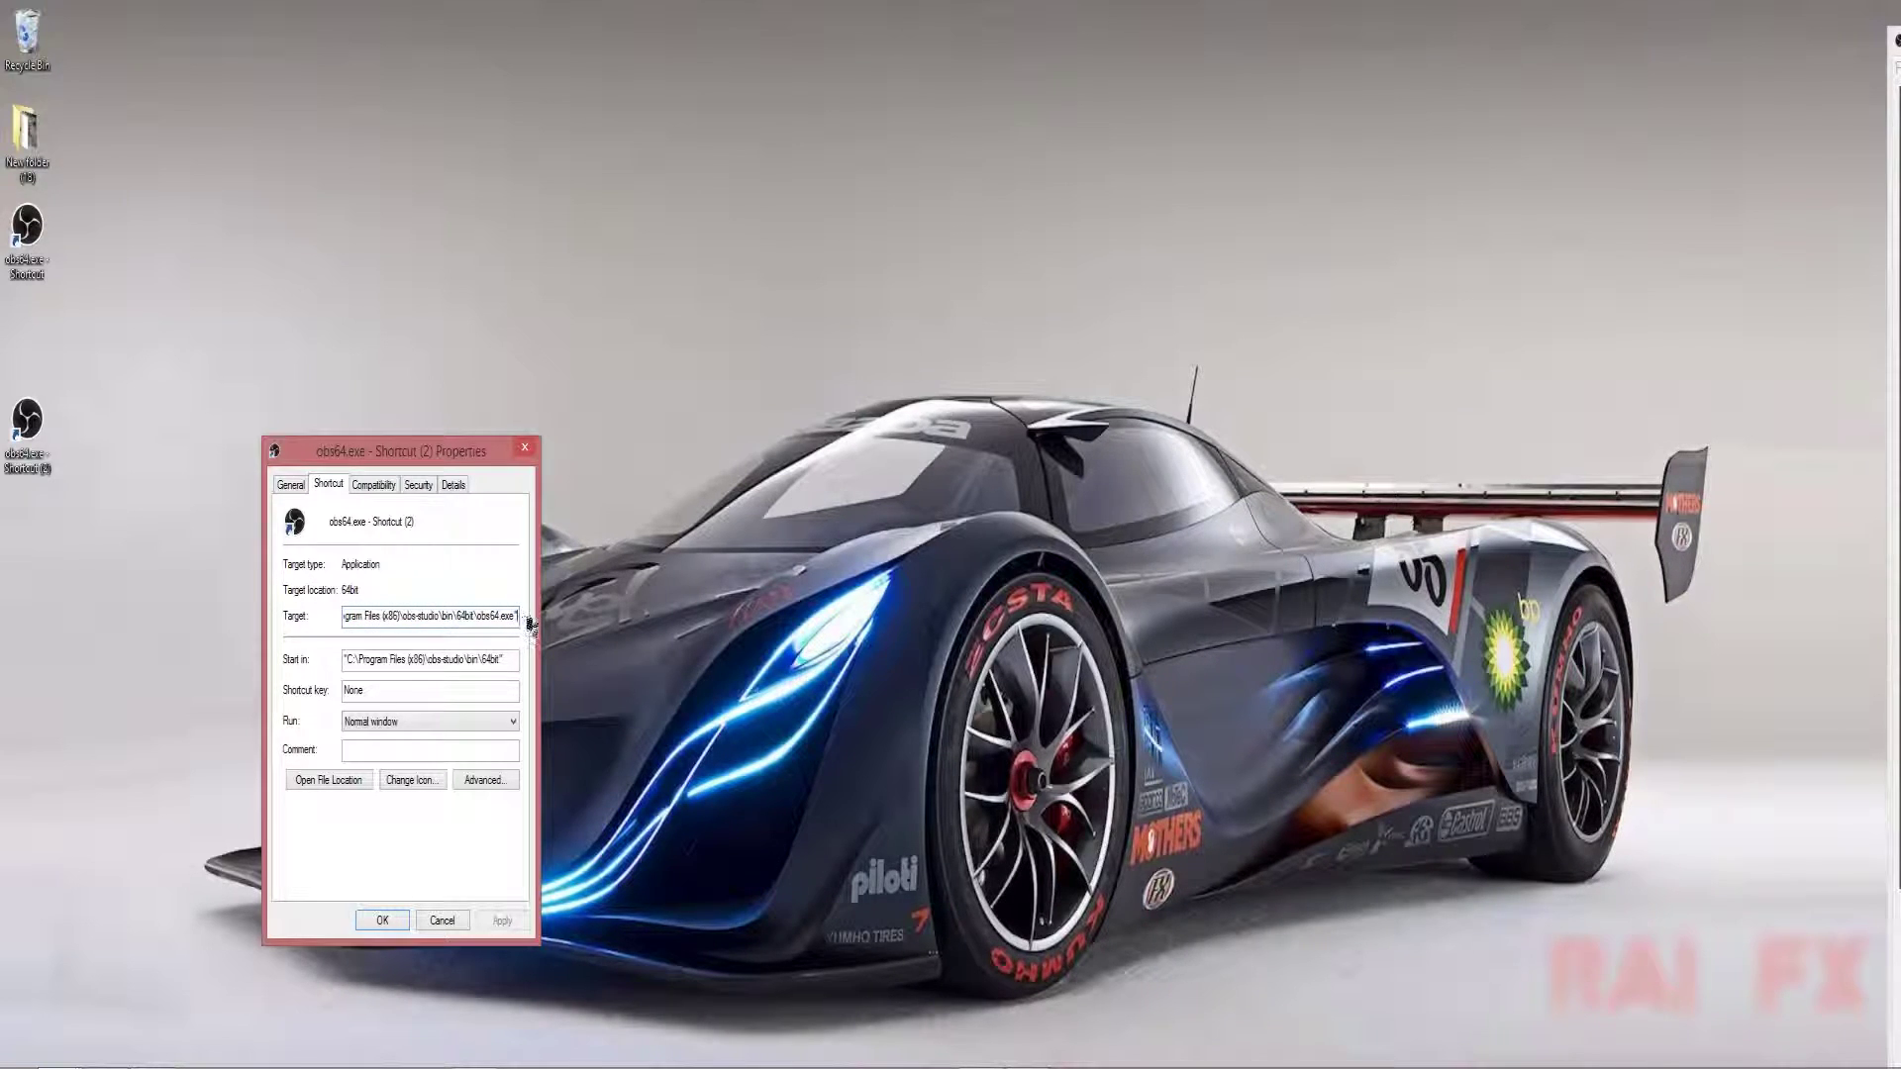
text(")
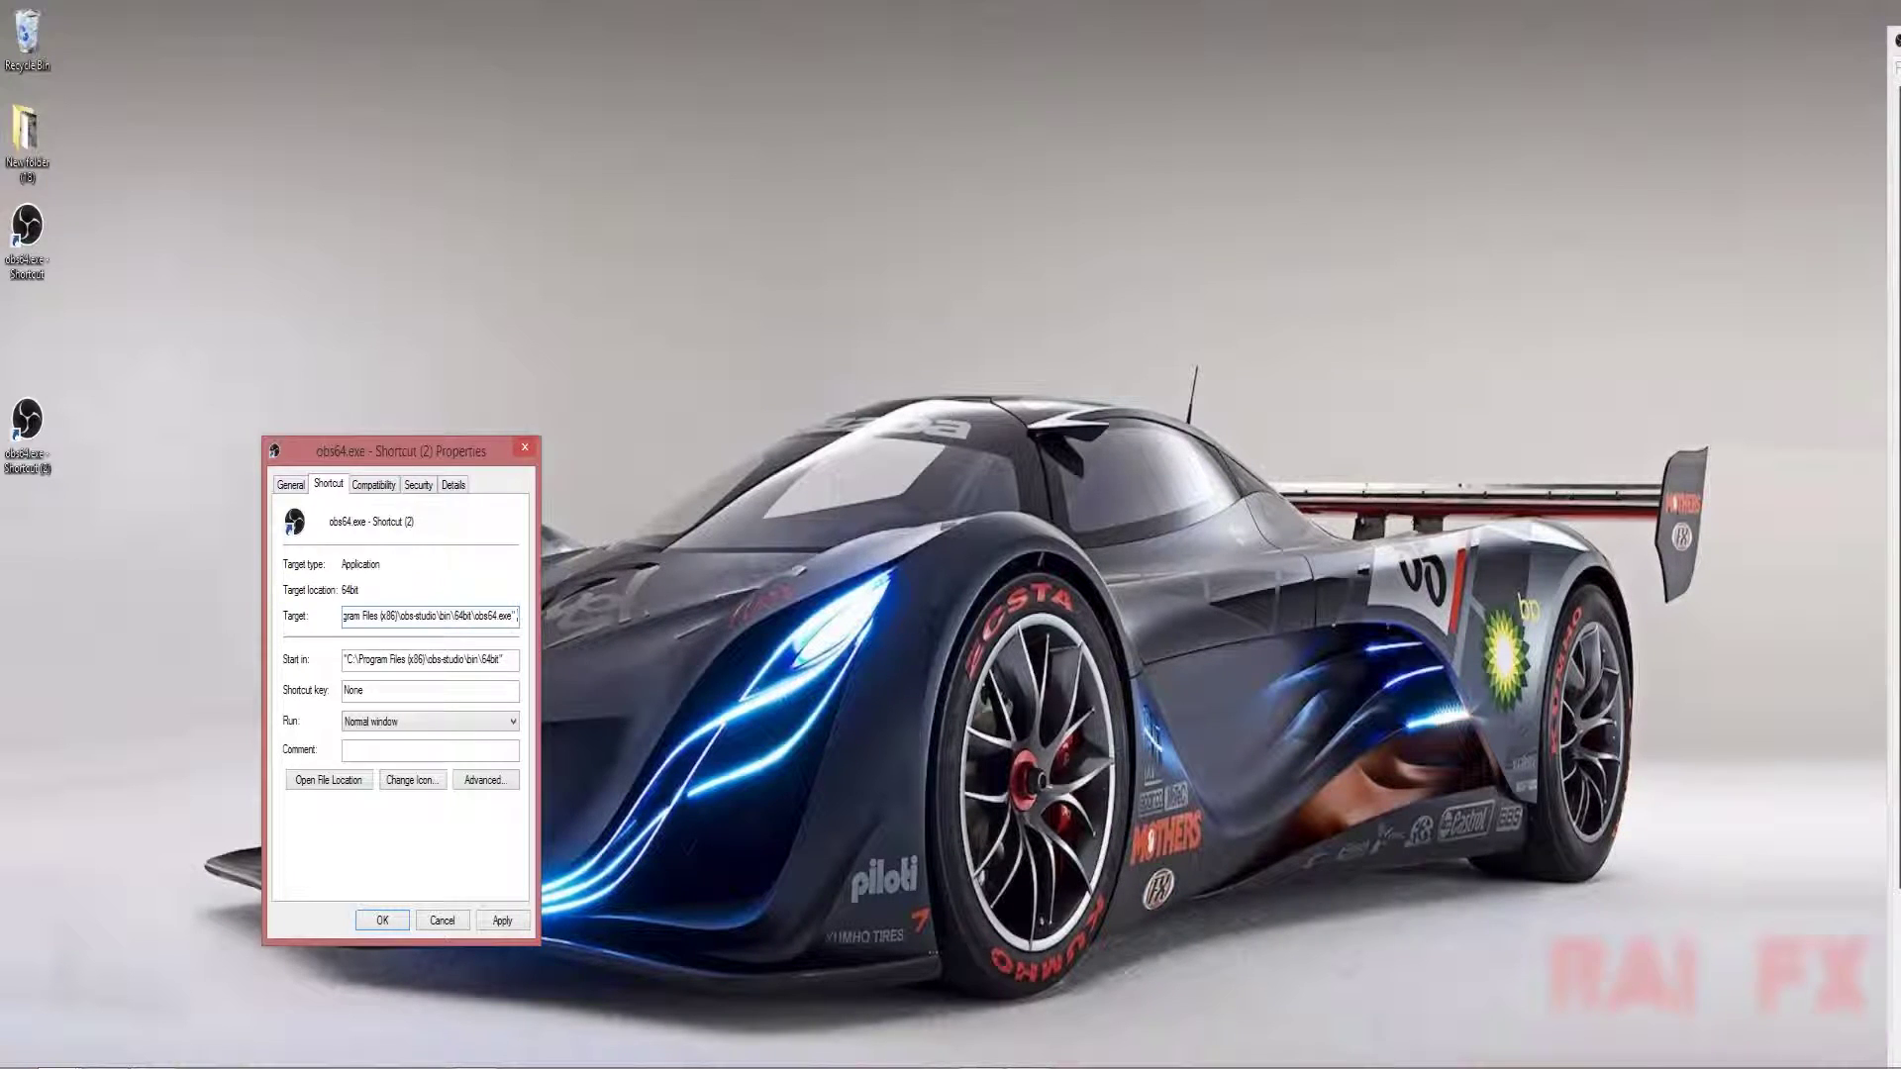
text(-)
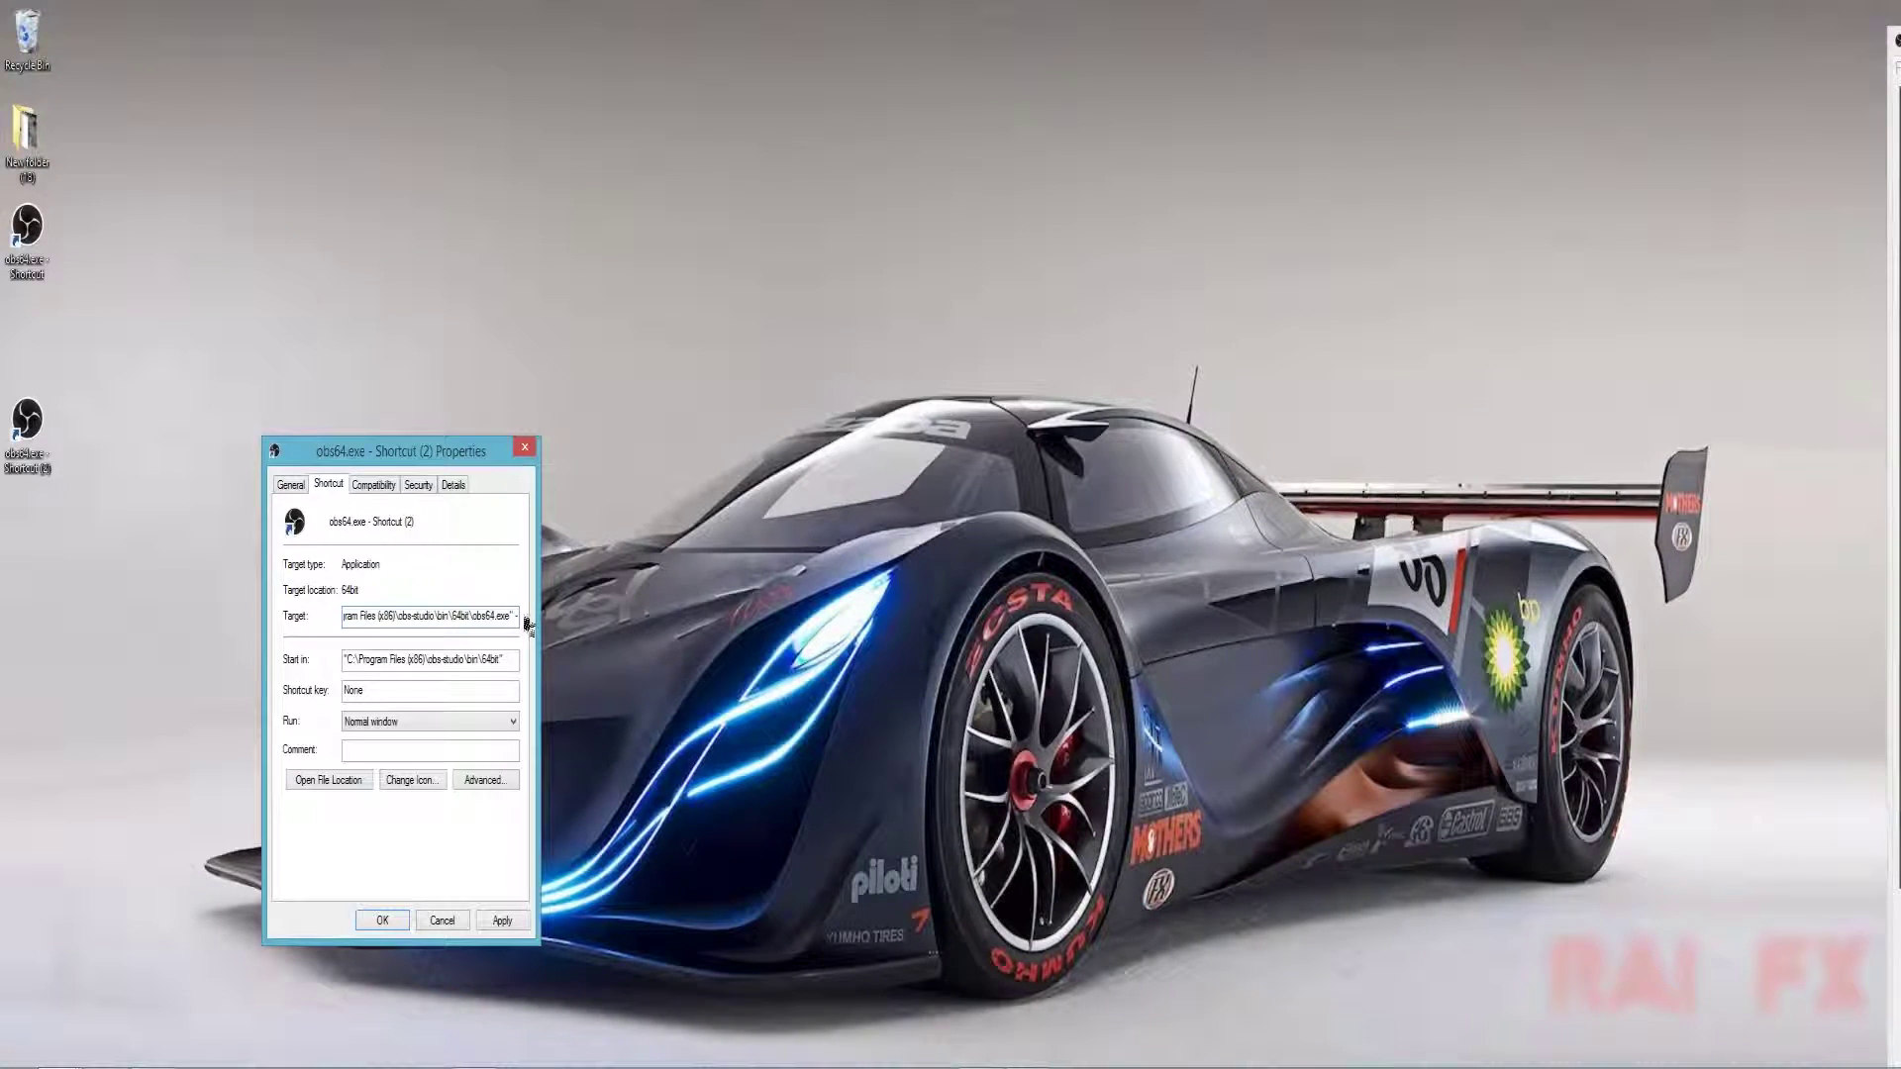
text(multi)
click(502, 921)
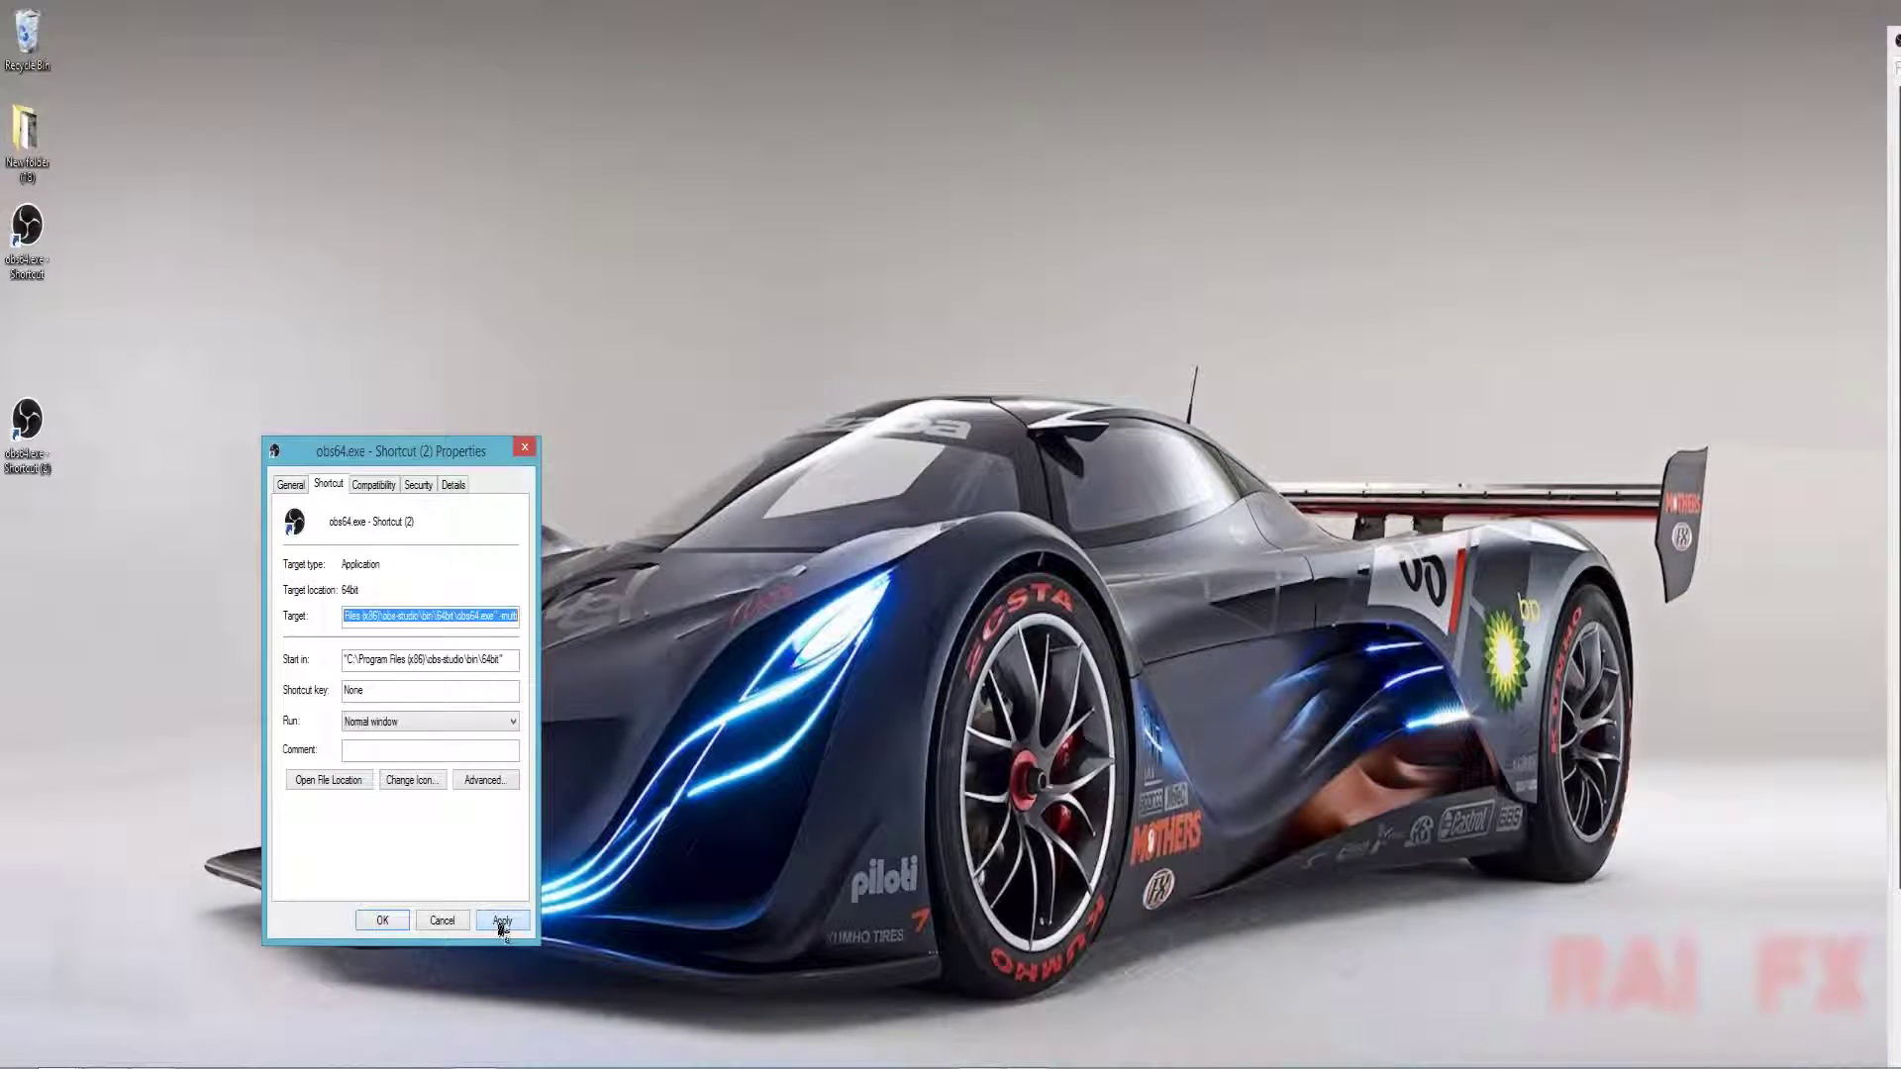
click(381, 921)
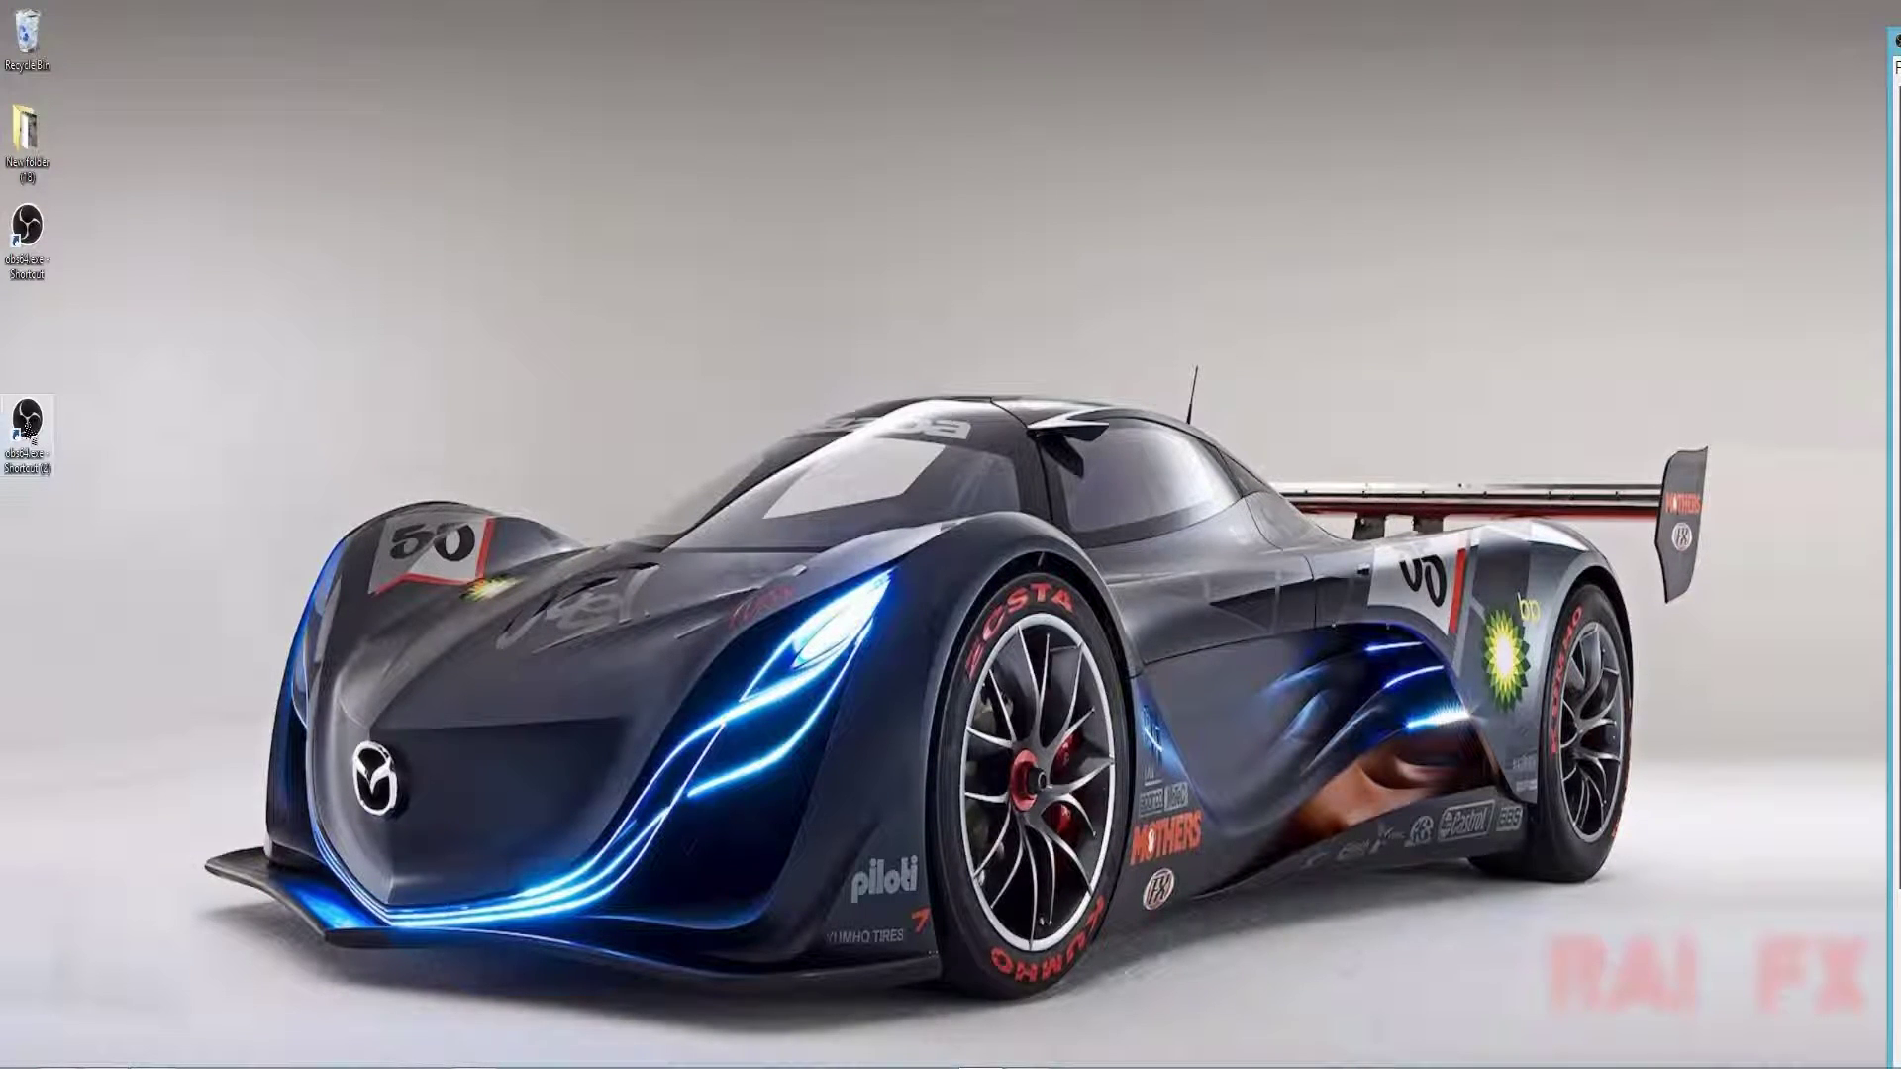
- Move the running OBS window right and launch a second OBS instance from Shortcut (2)
click(28, 427)
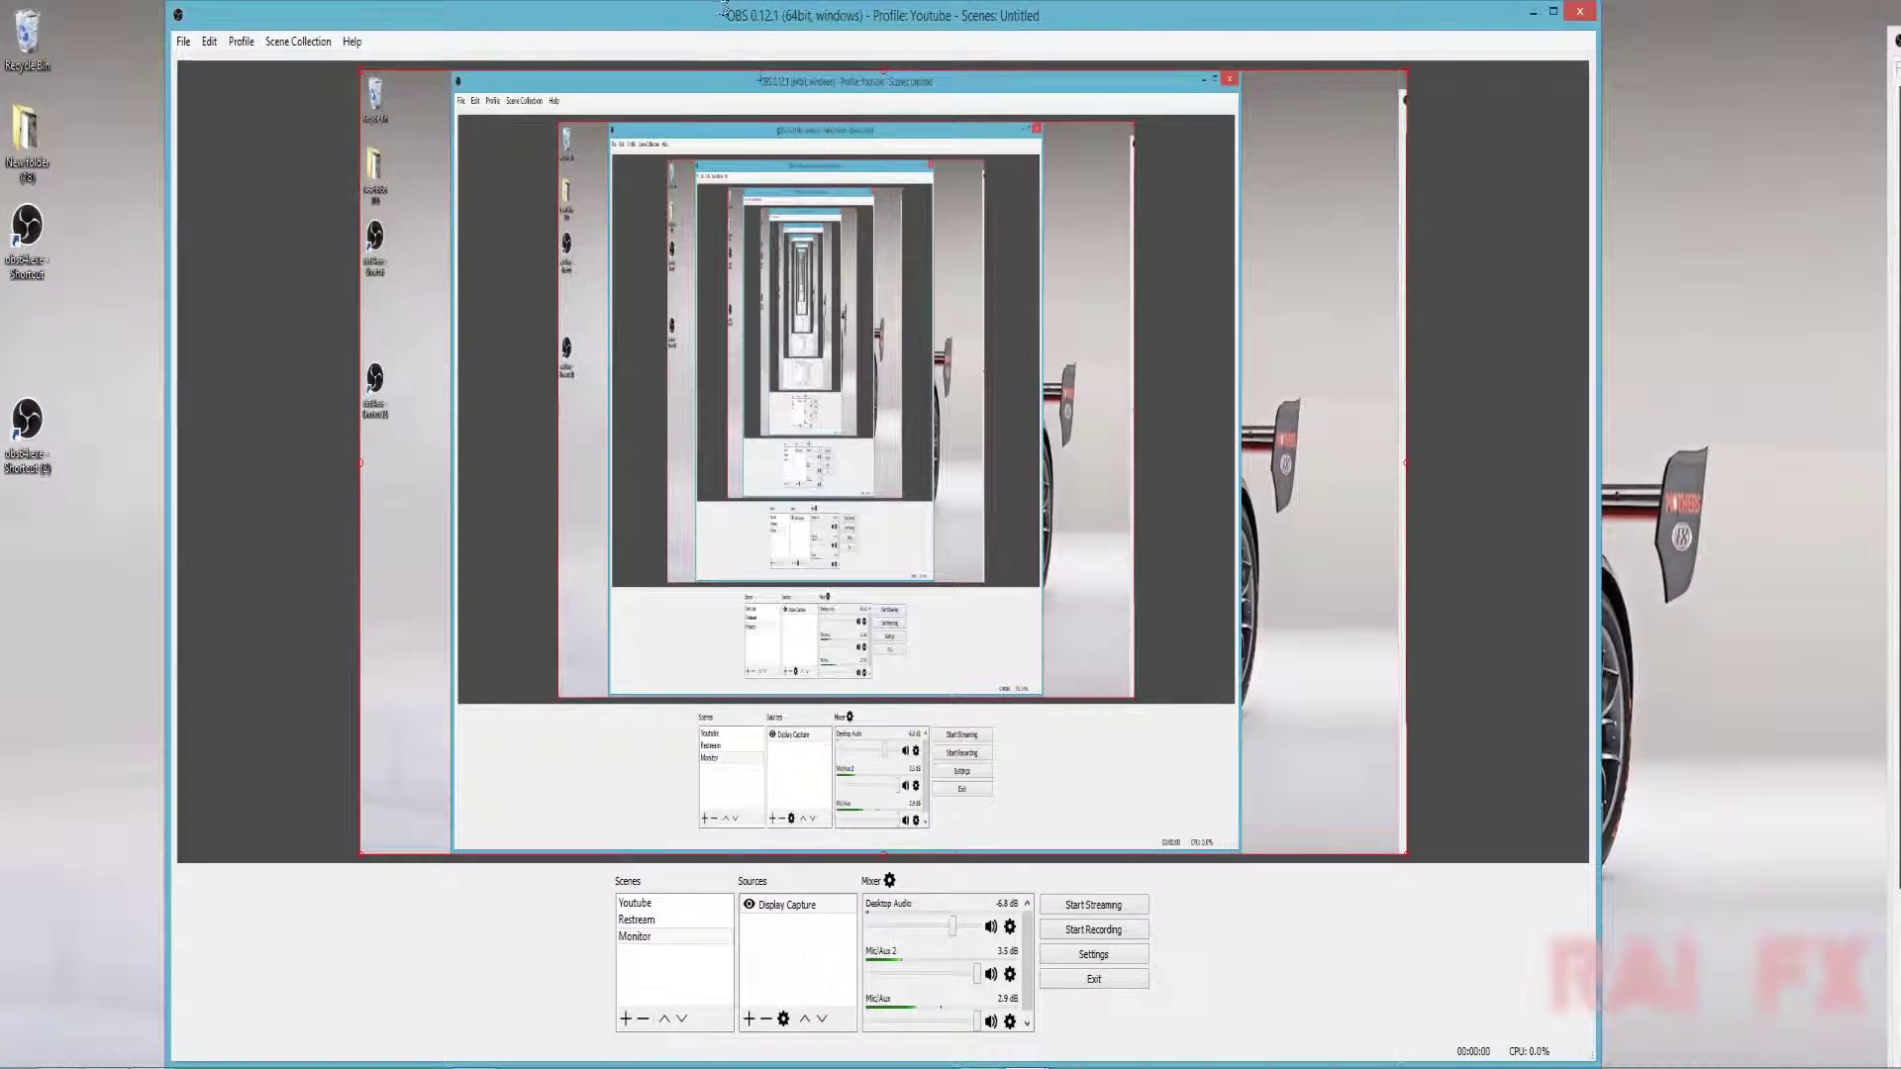
drag(724, 11, 1052, 48)
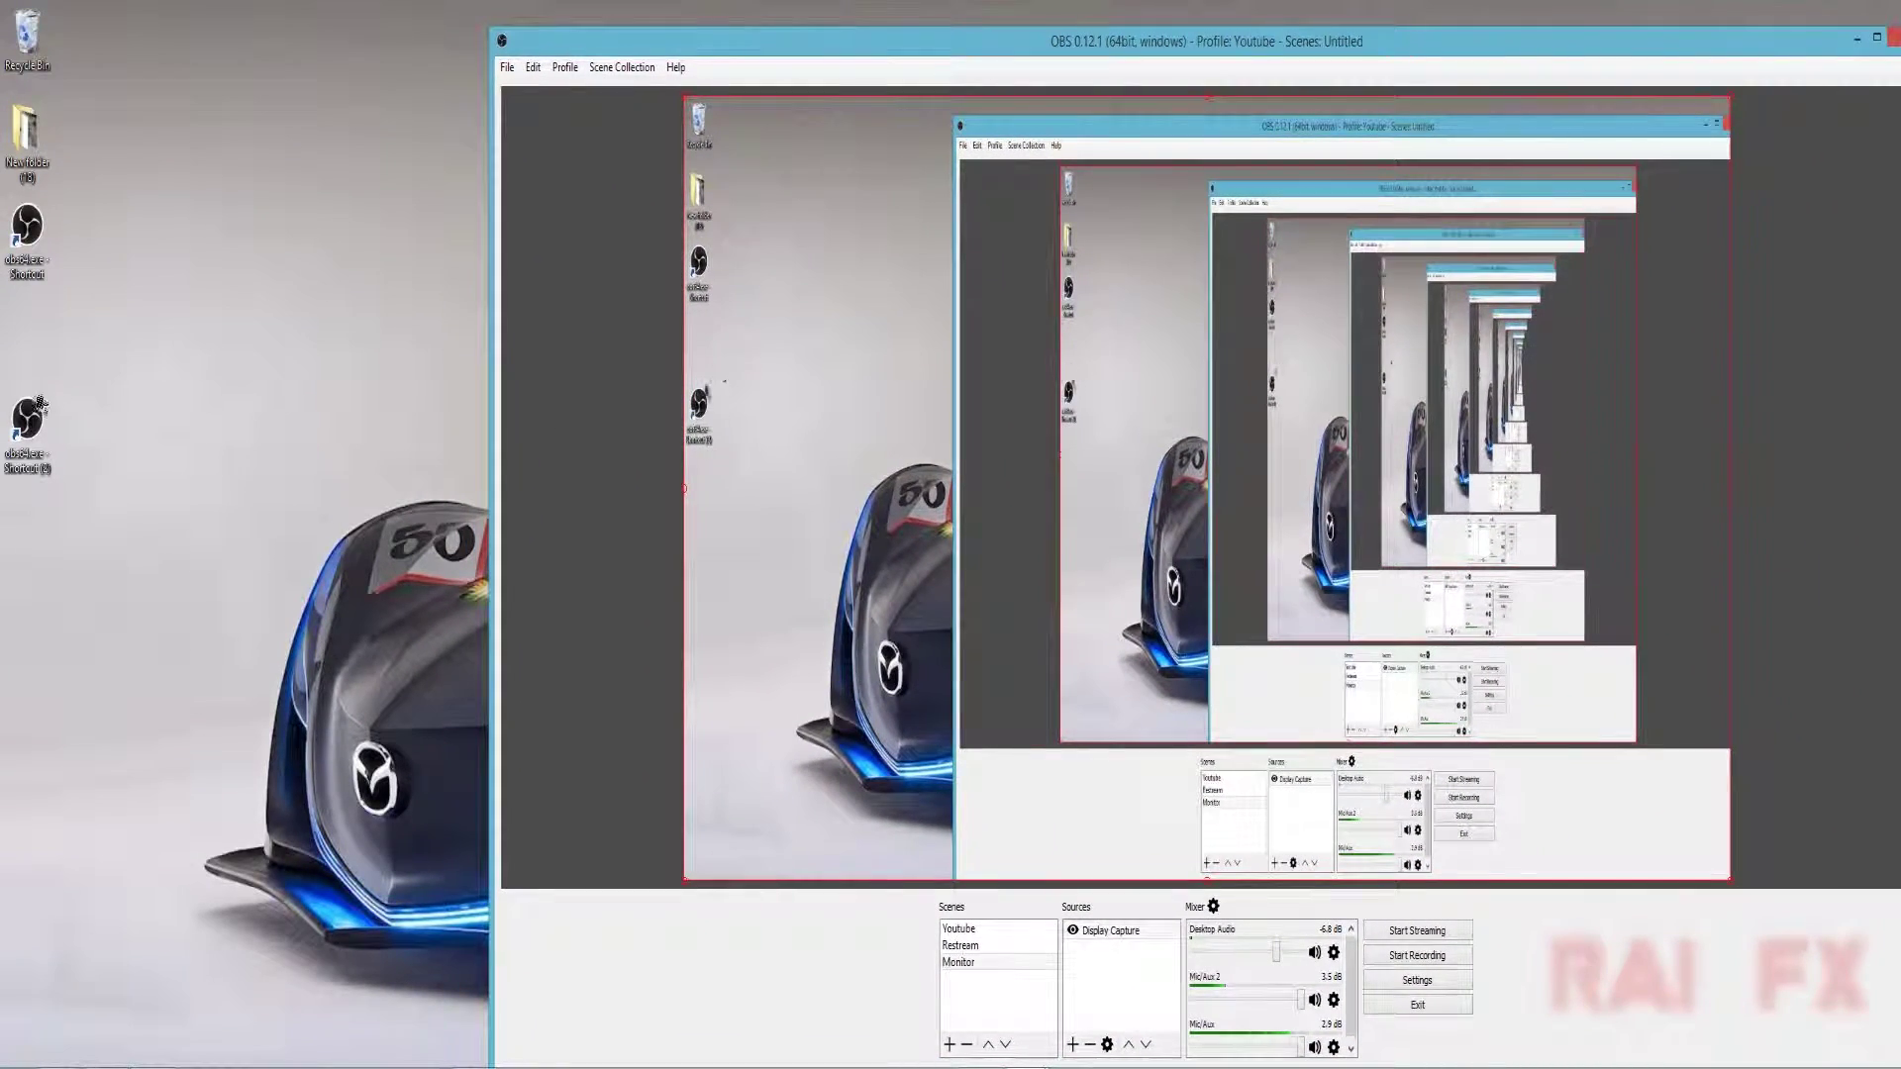
double_click(29, 436)
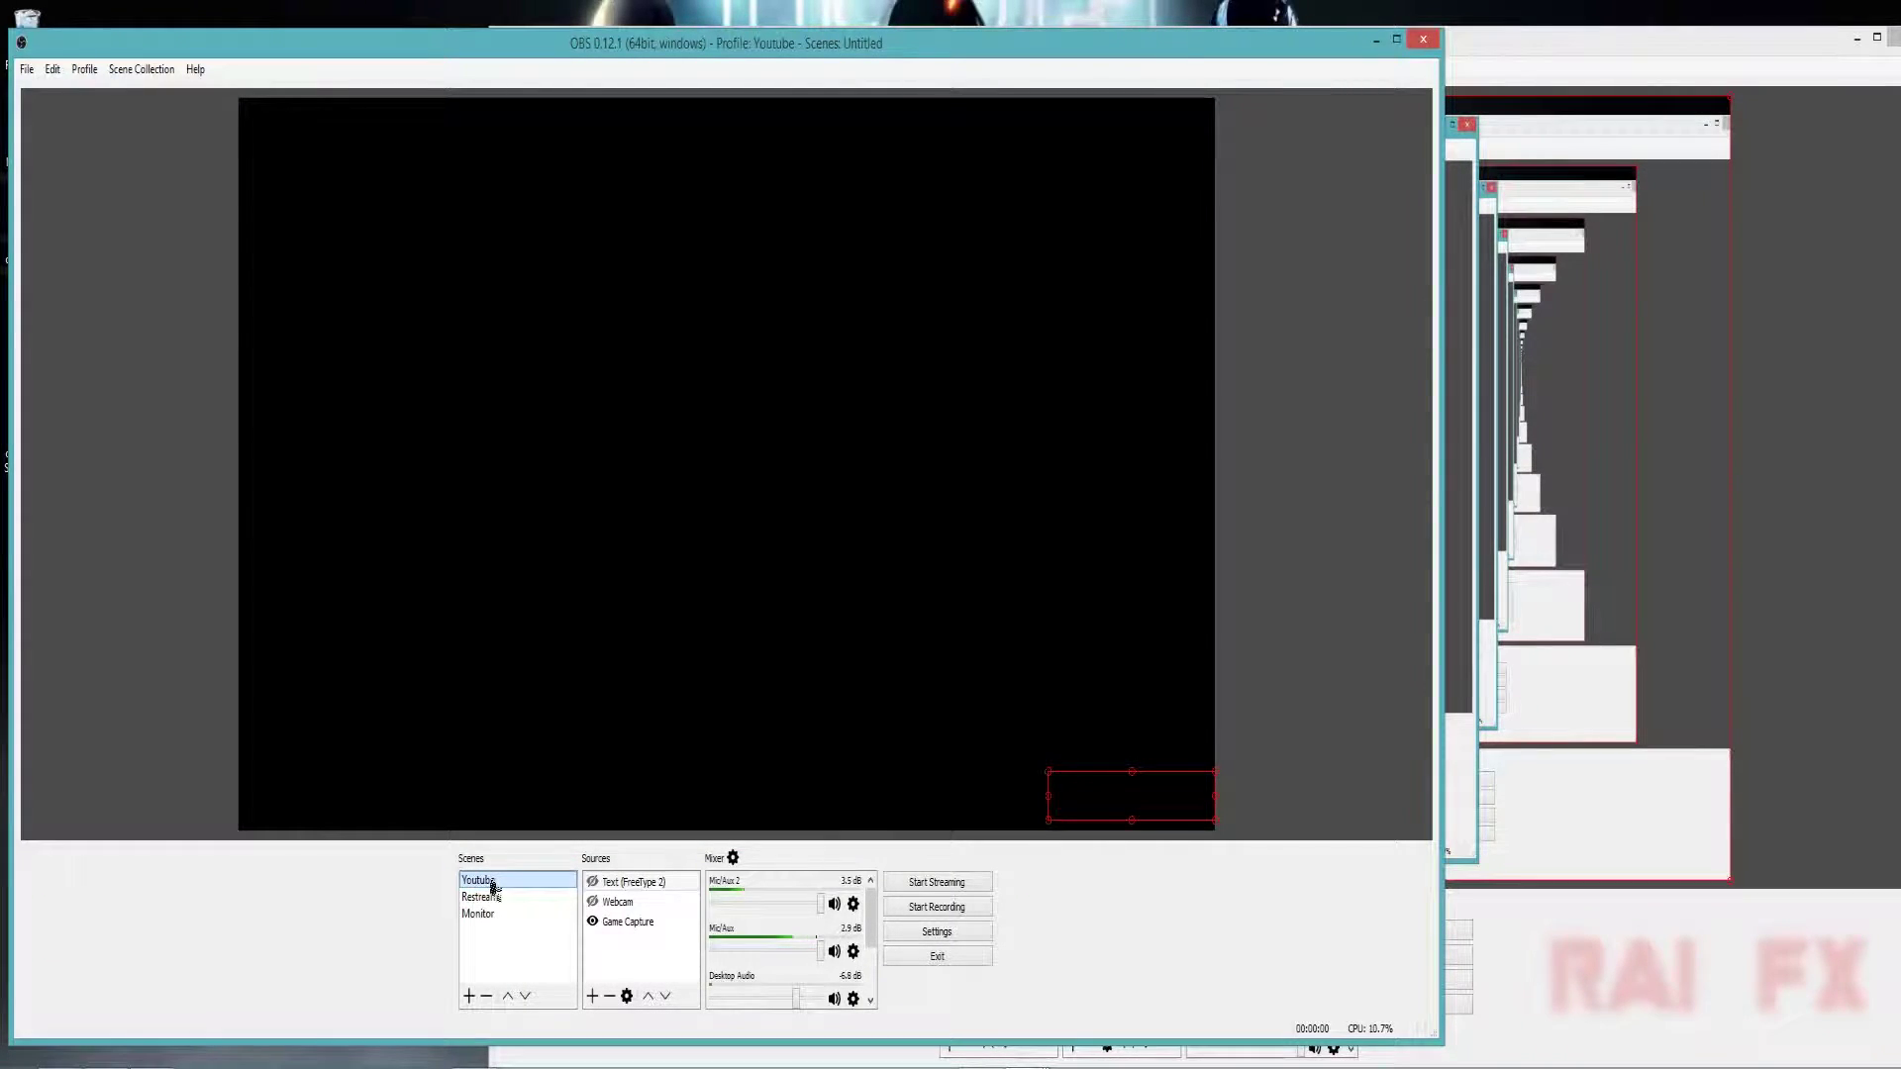
- Switch the second instance to the Restream scene and select Game Capture in the first
click(1615, 799)
click(976, 945)
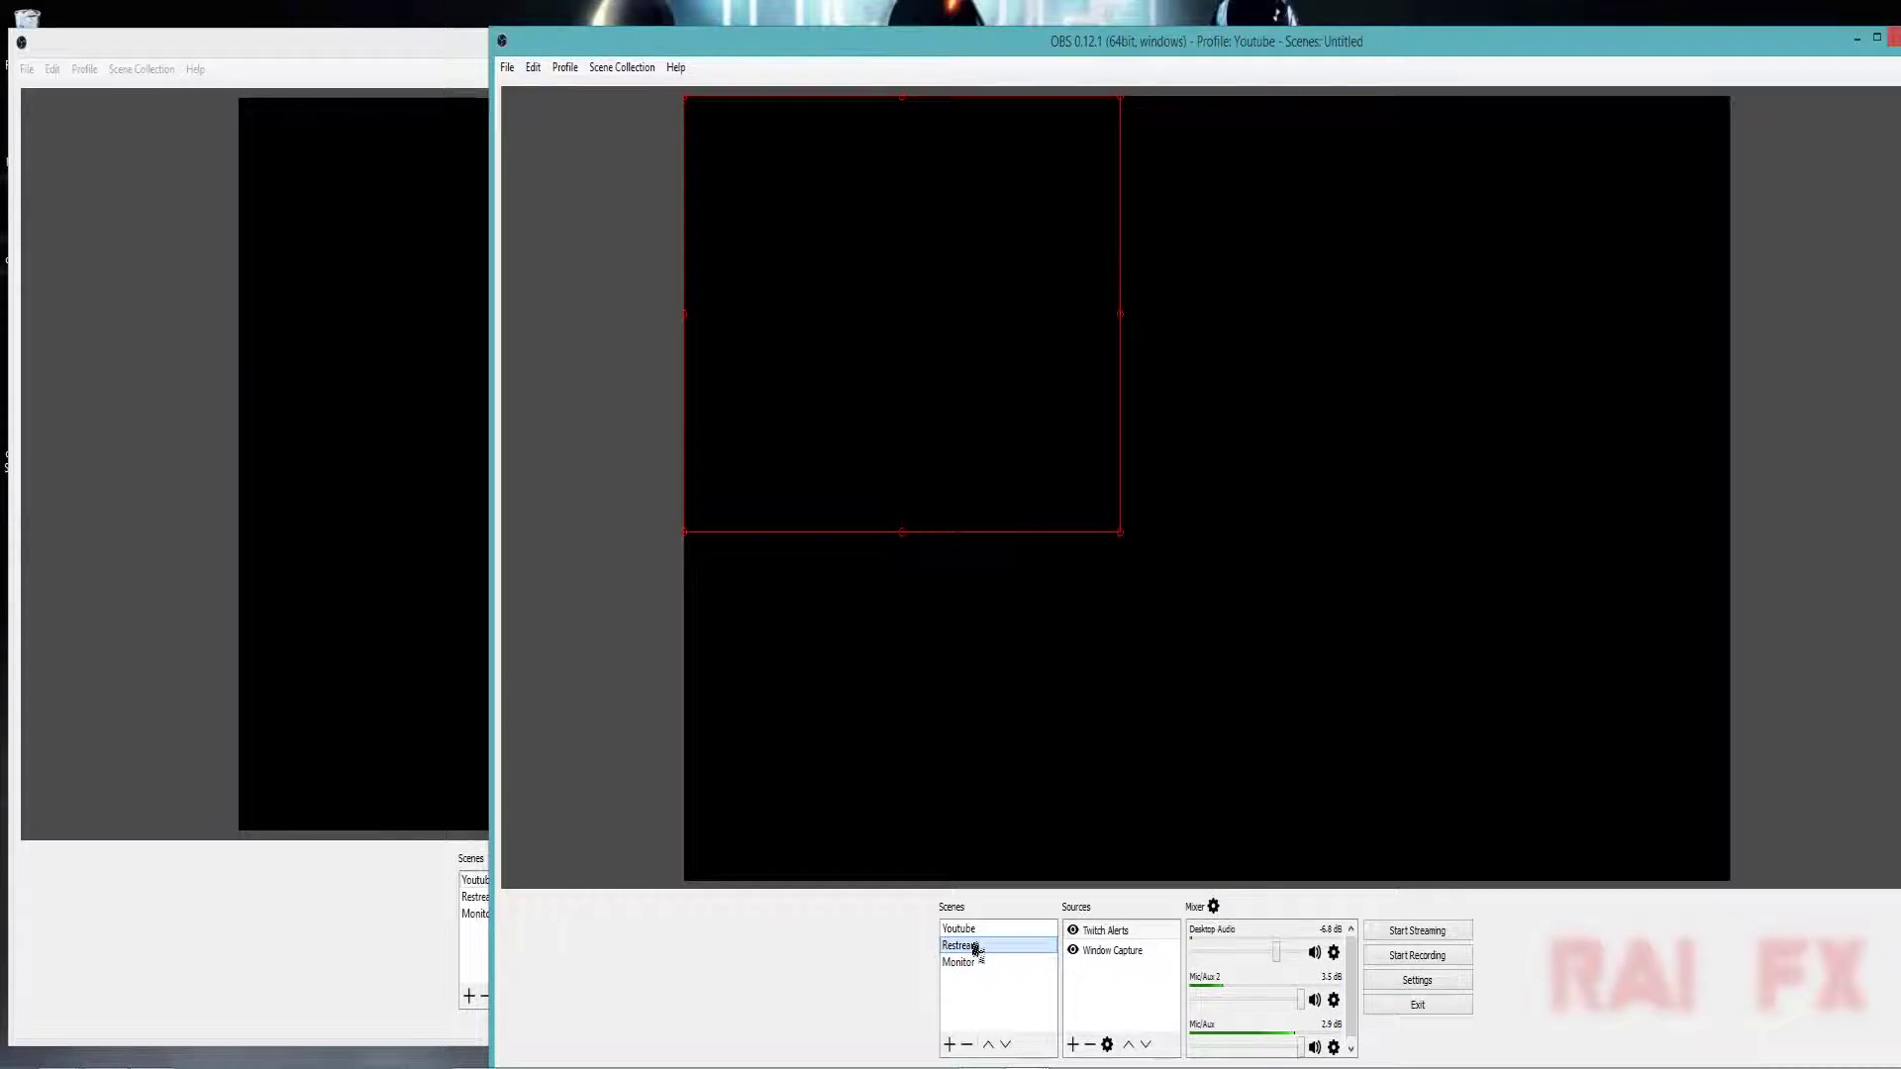
click(394, 951)
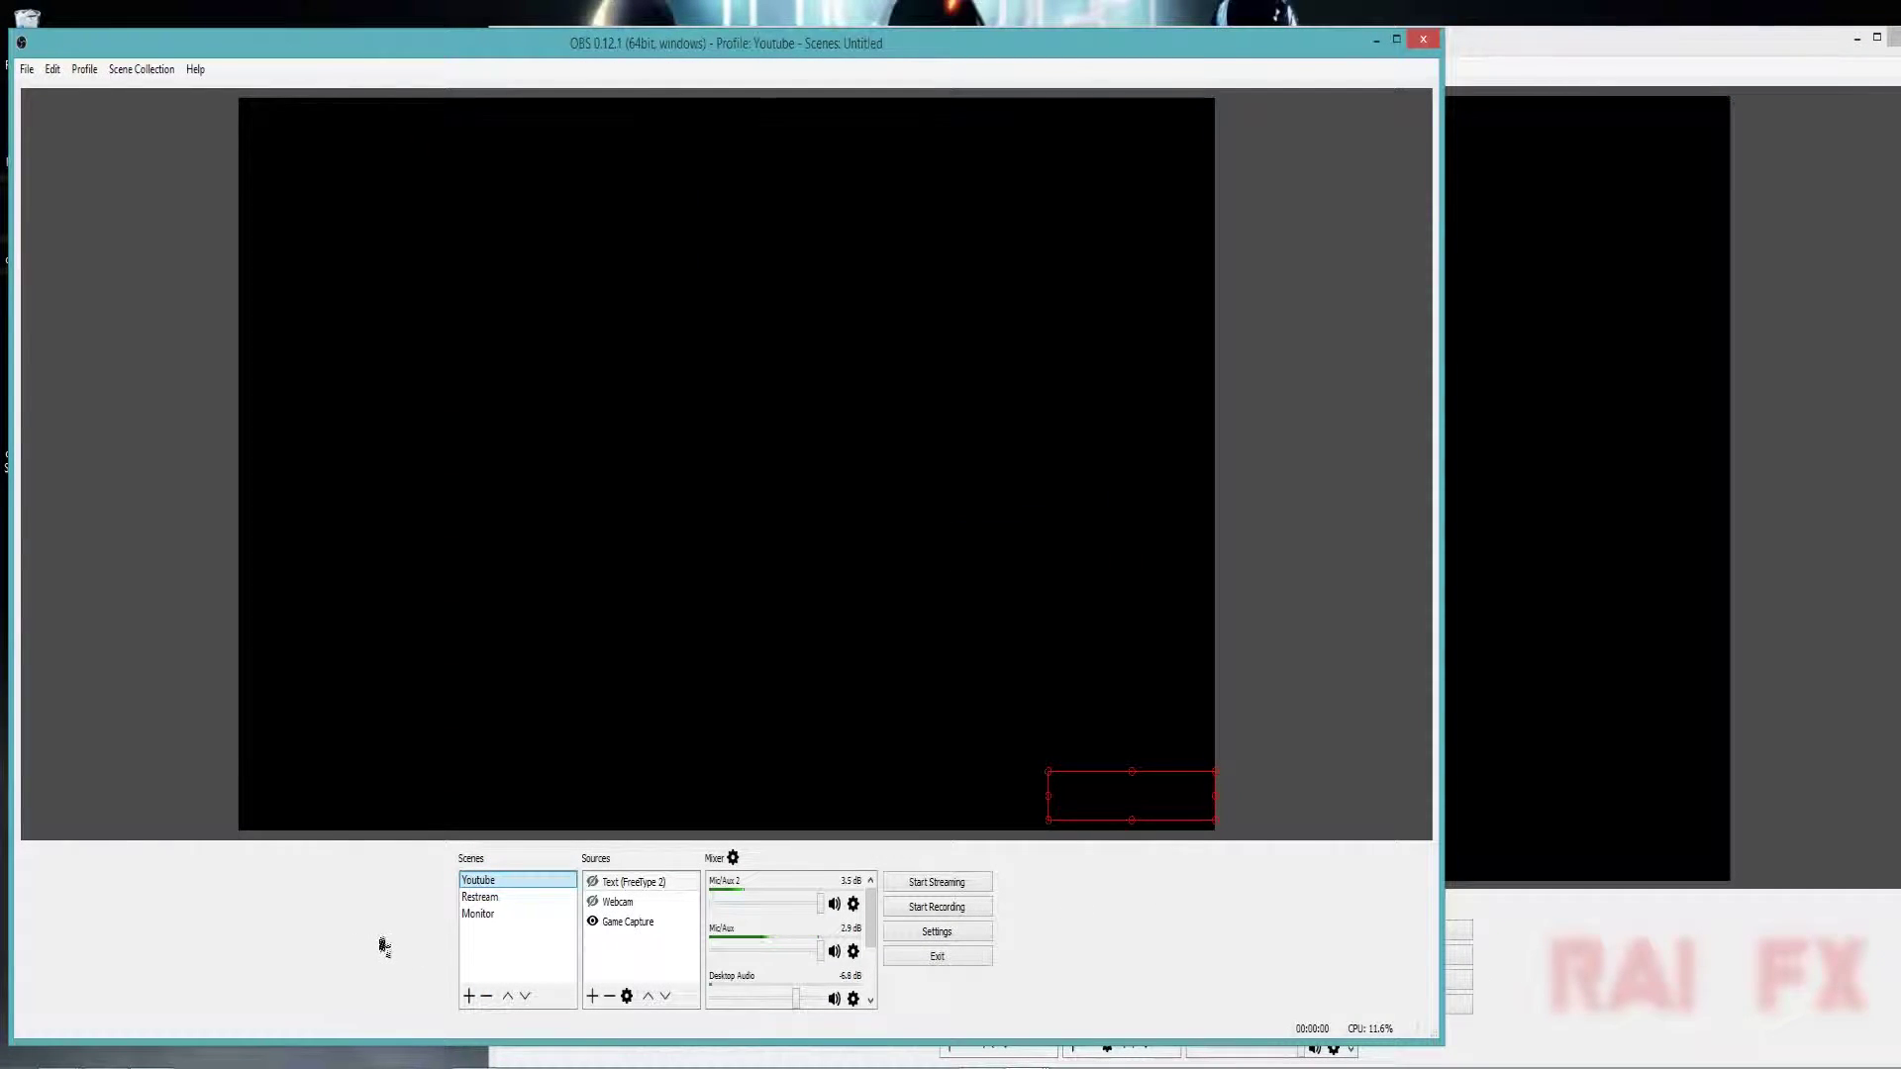
click(631, 925)
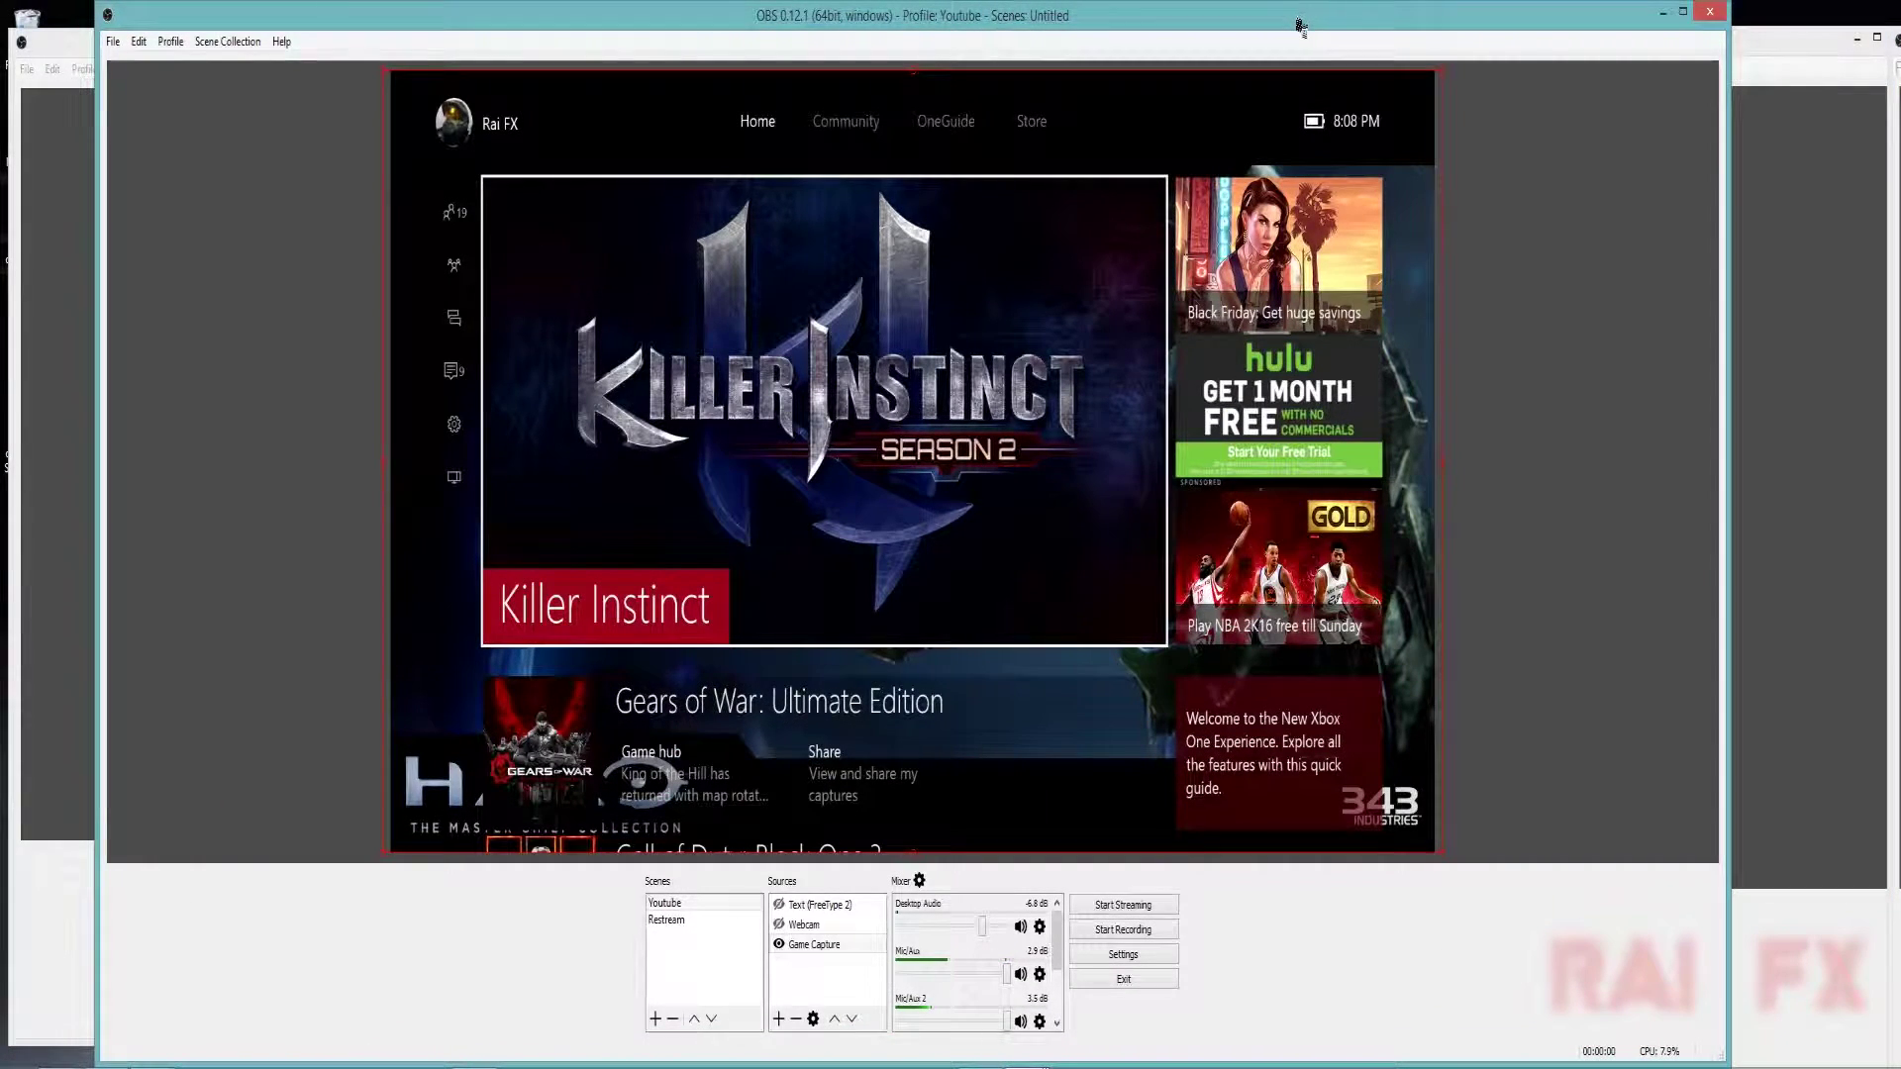
- Arrange both OBS windows side by side, leaving the Xbox-preview instance in front
drag(1307, 30, 1224, 82)
drag(995, 64, 1146, 54)
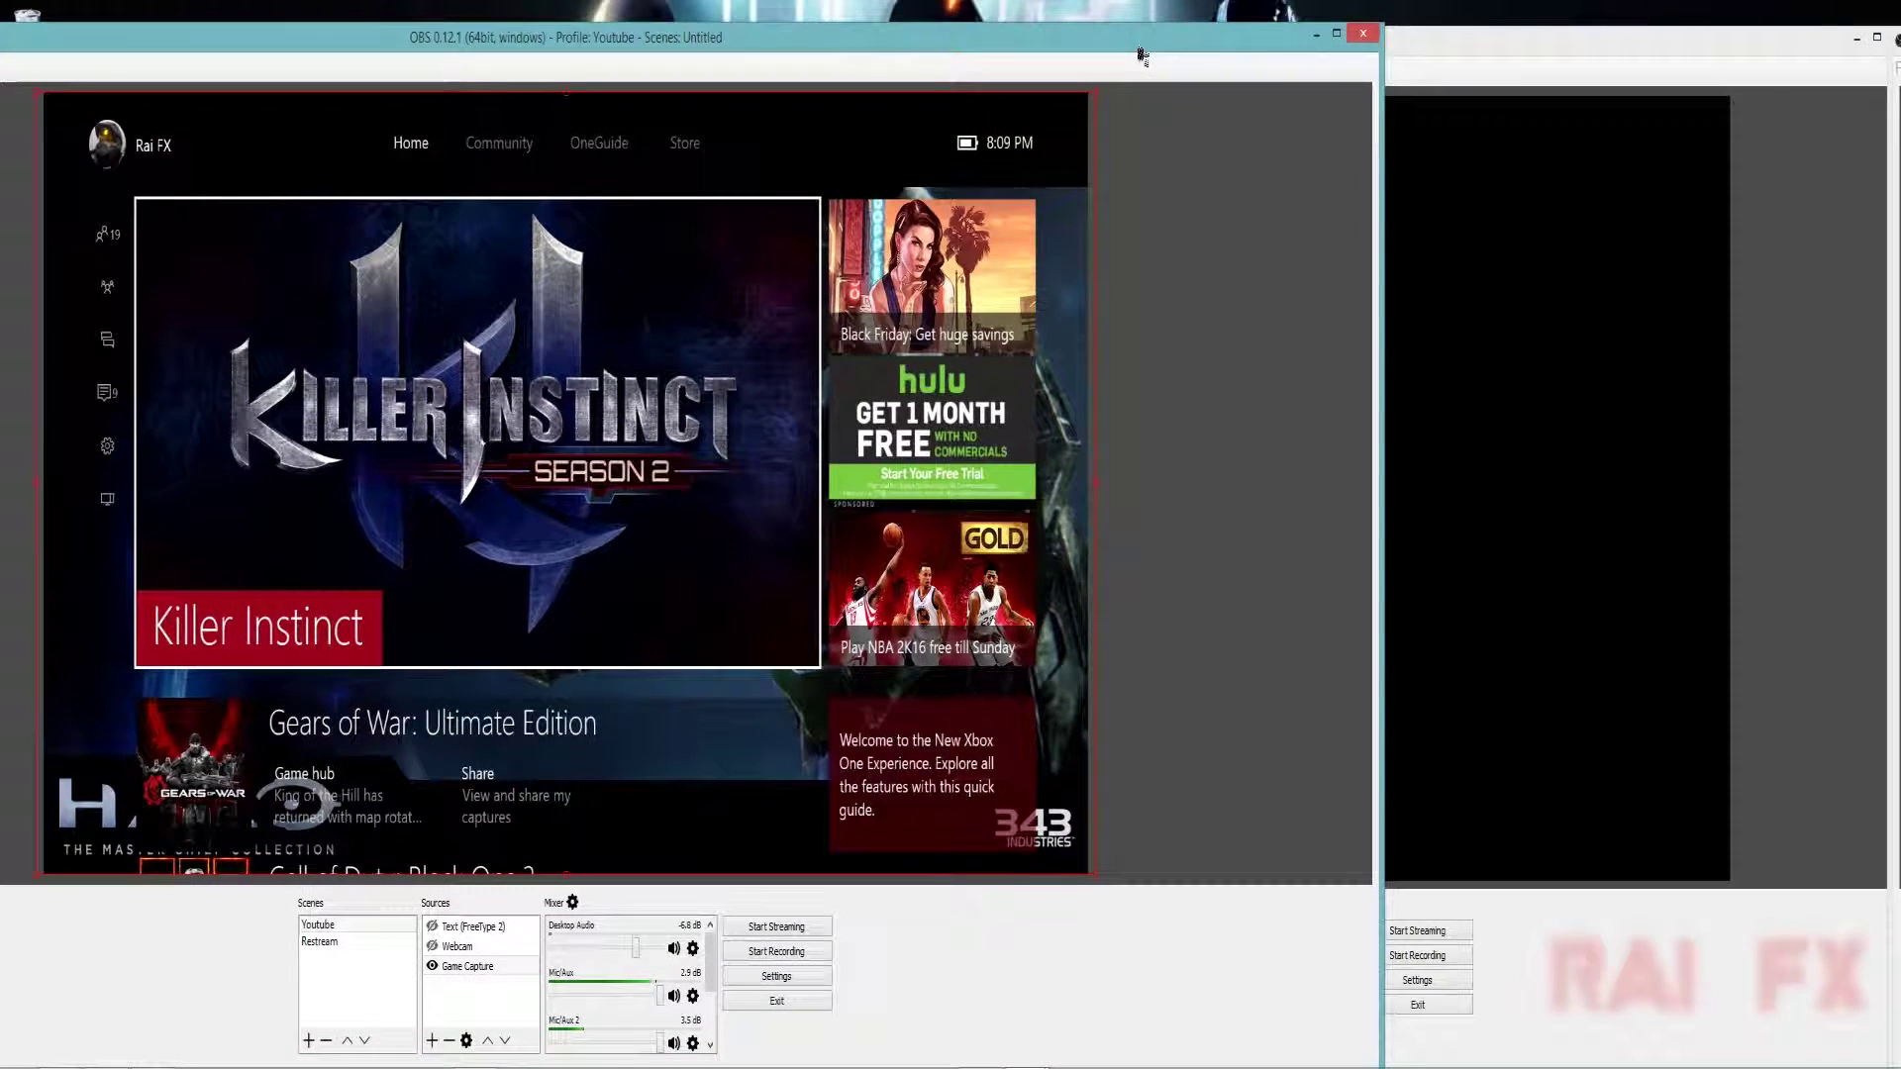
click(1500, 61)
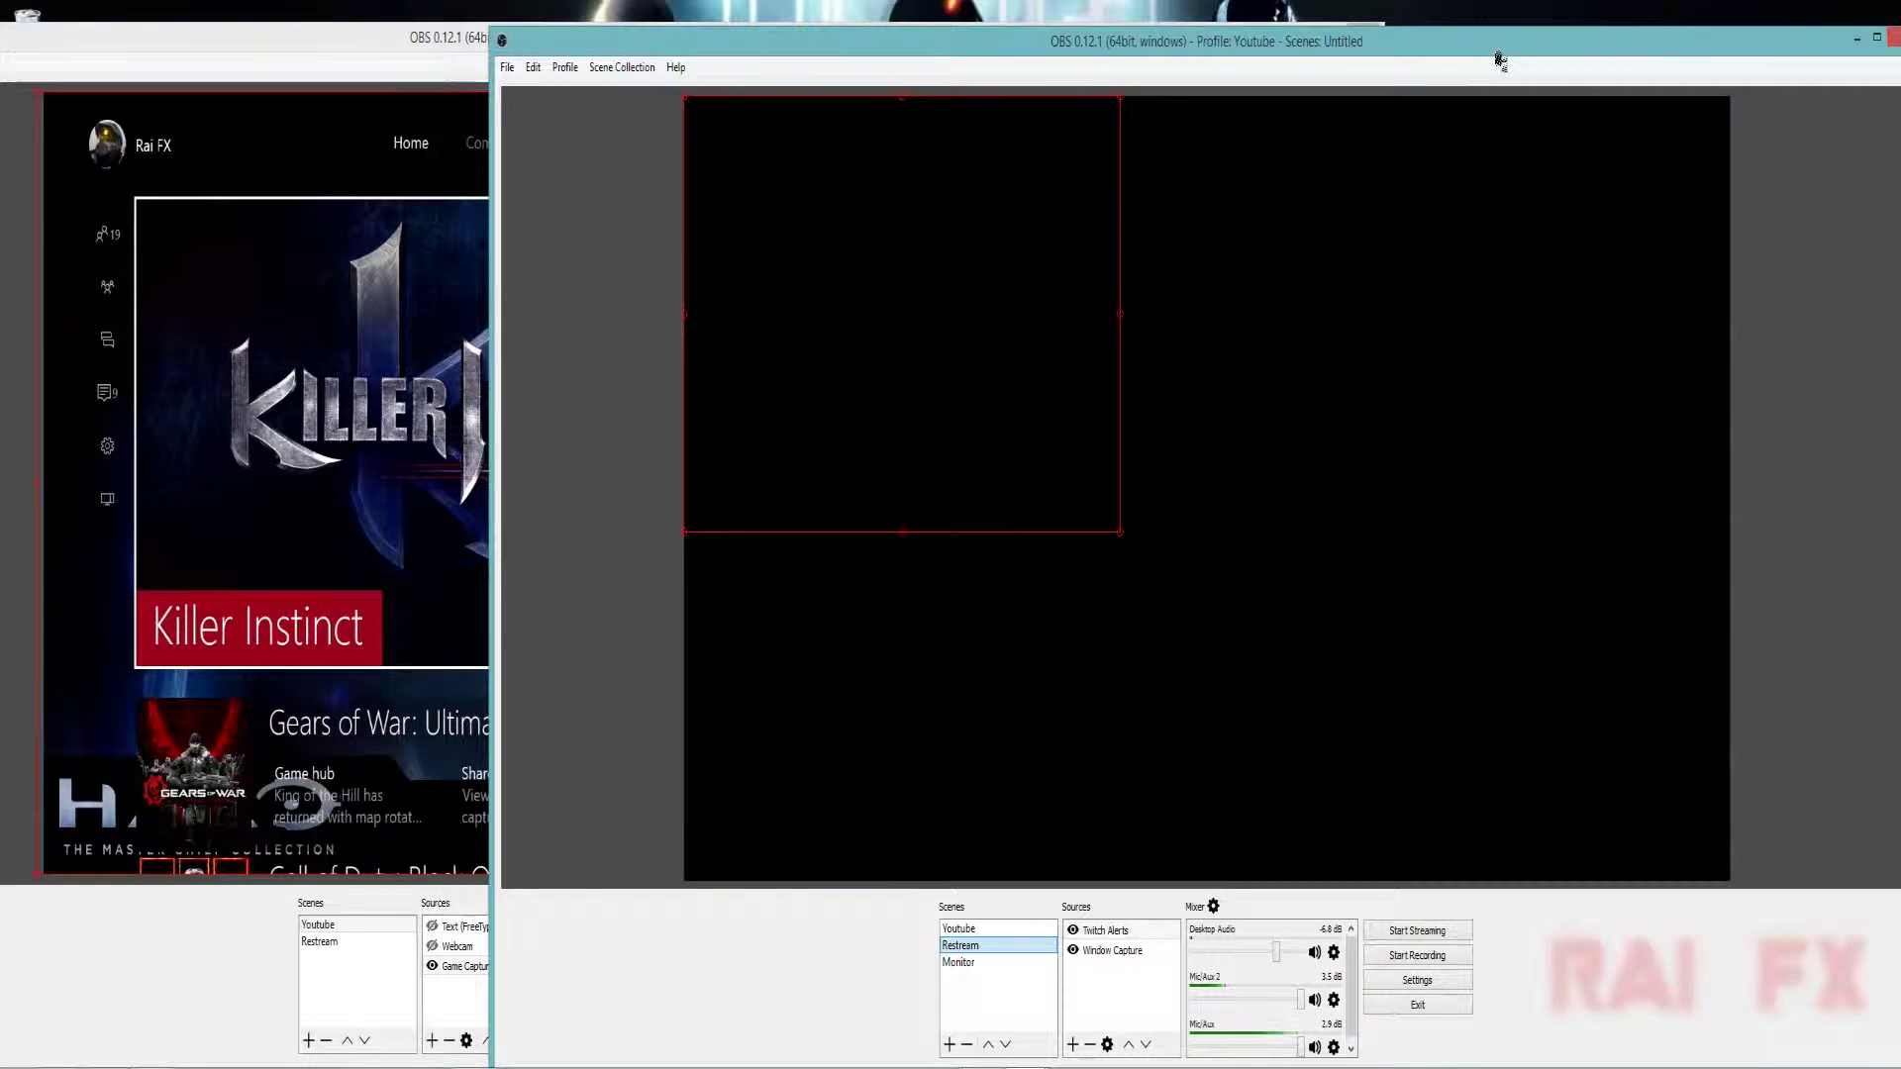
click(424, 44)
click(1459, 57)
click(415, 44)
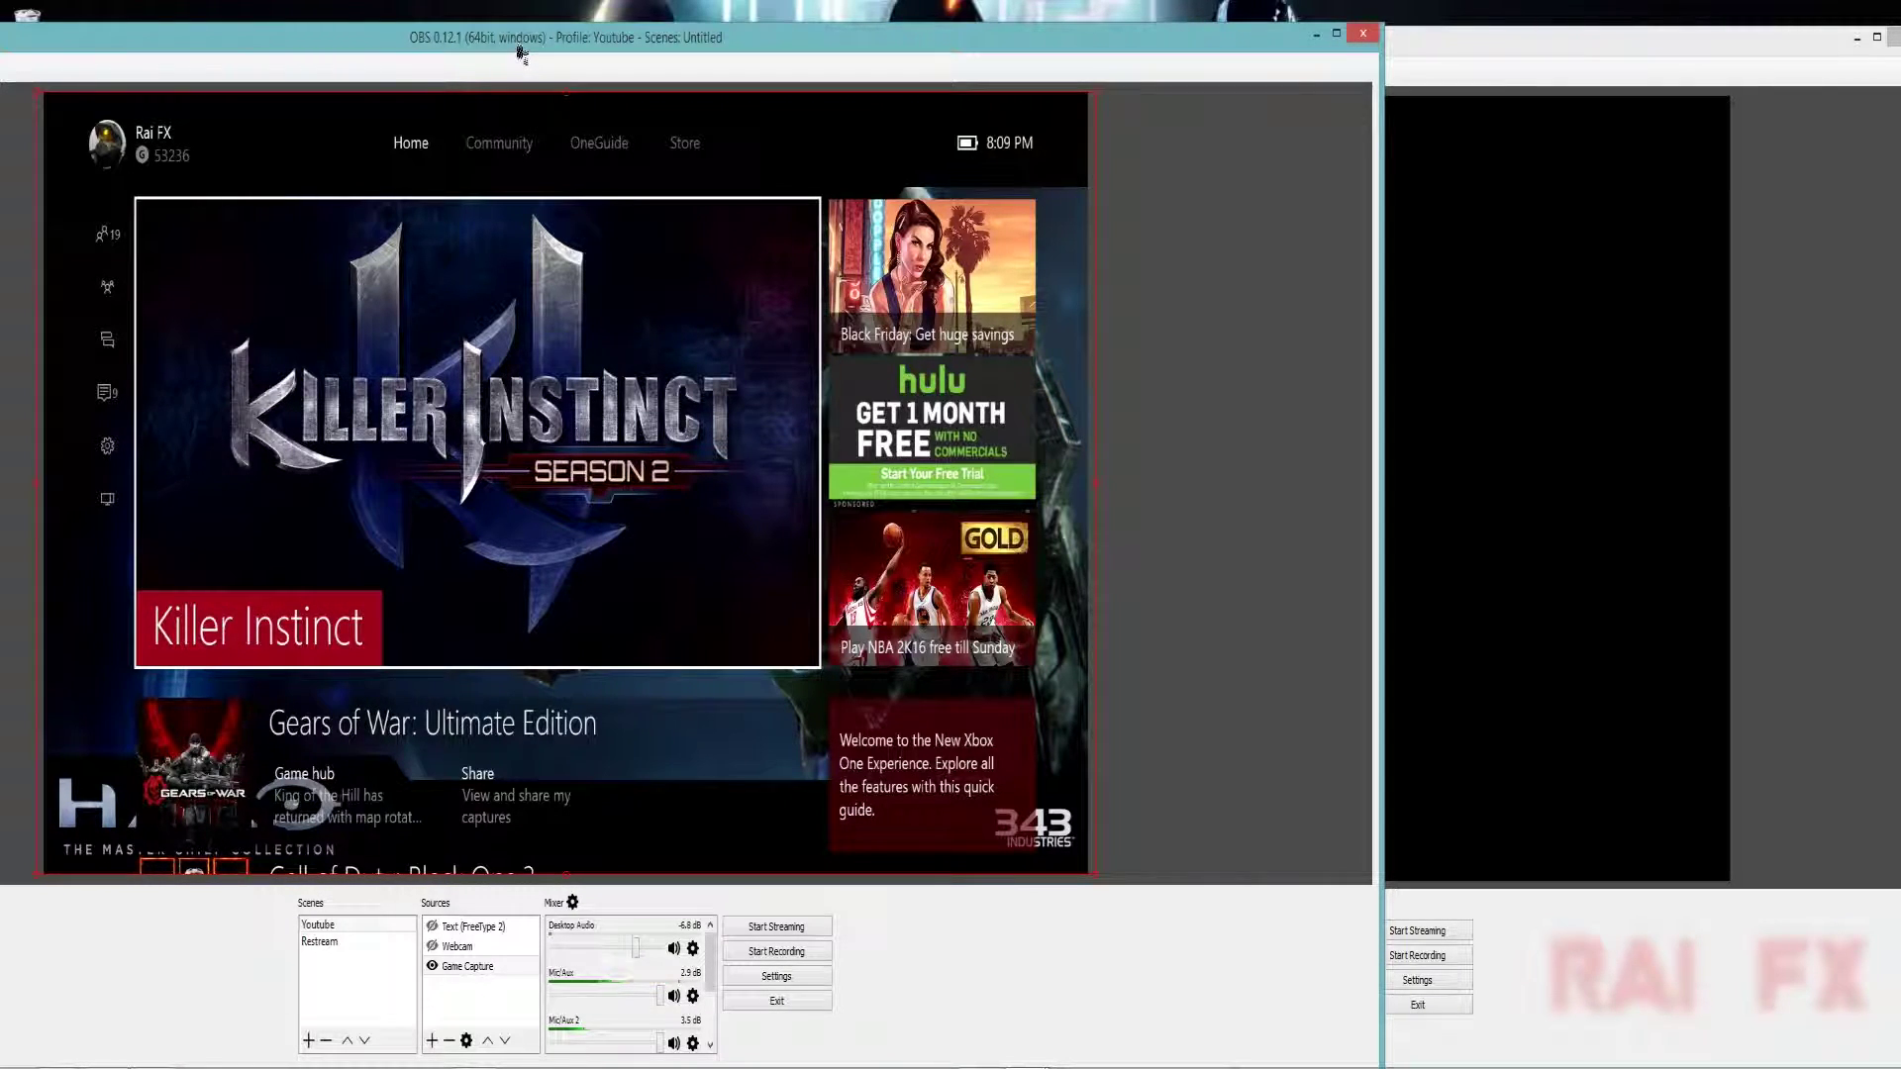
drag(525, 45, 804, 64)
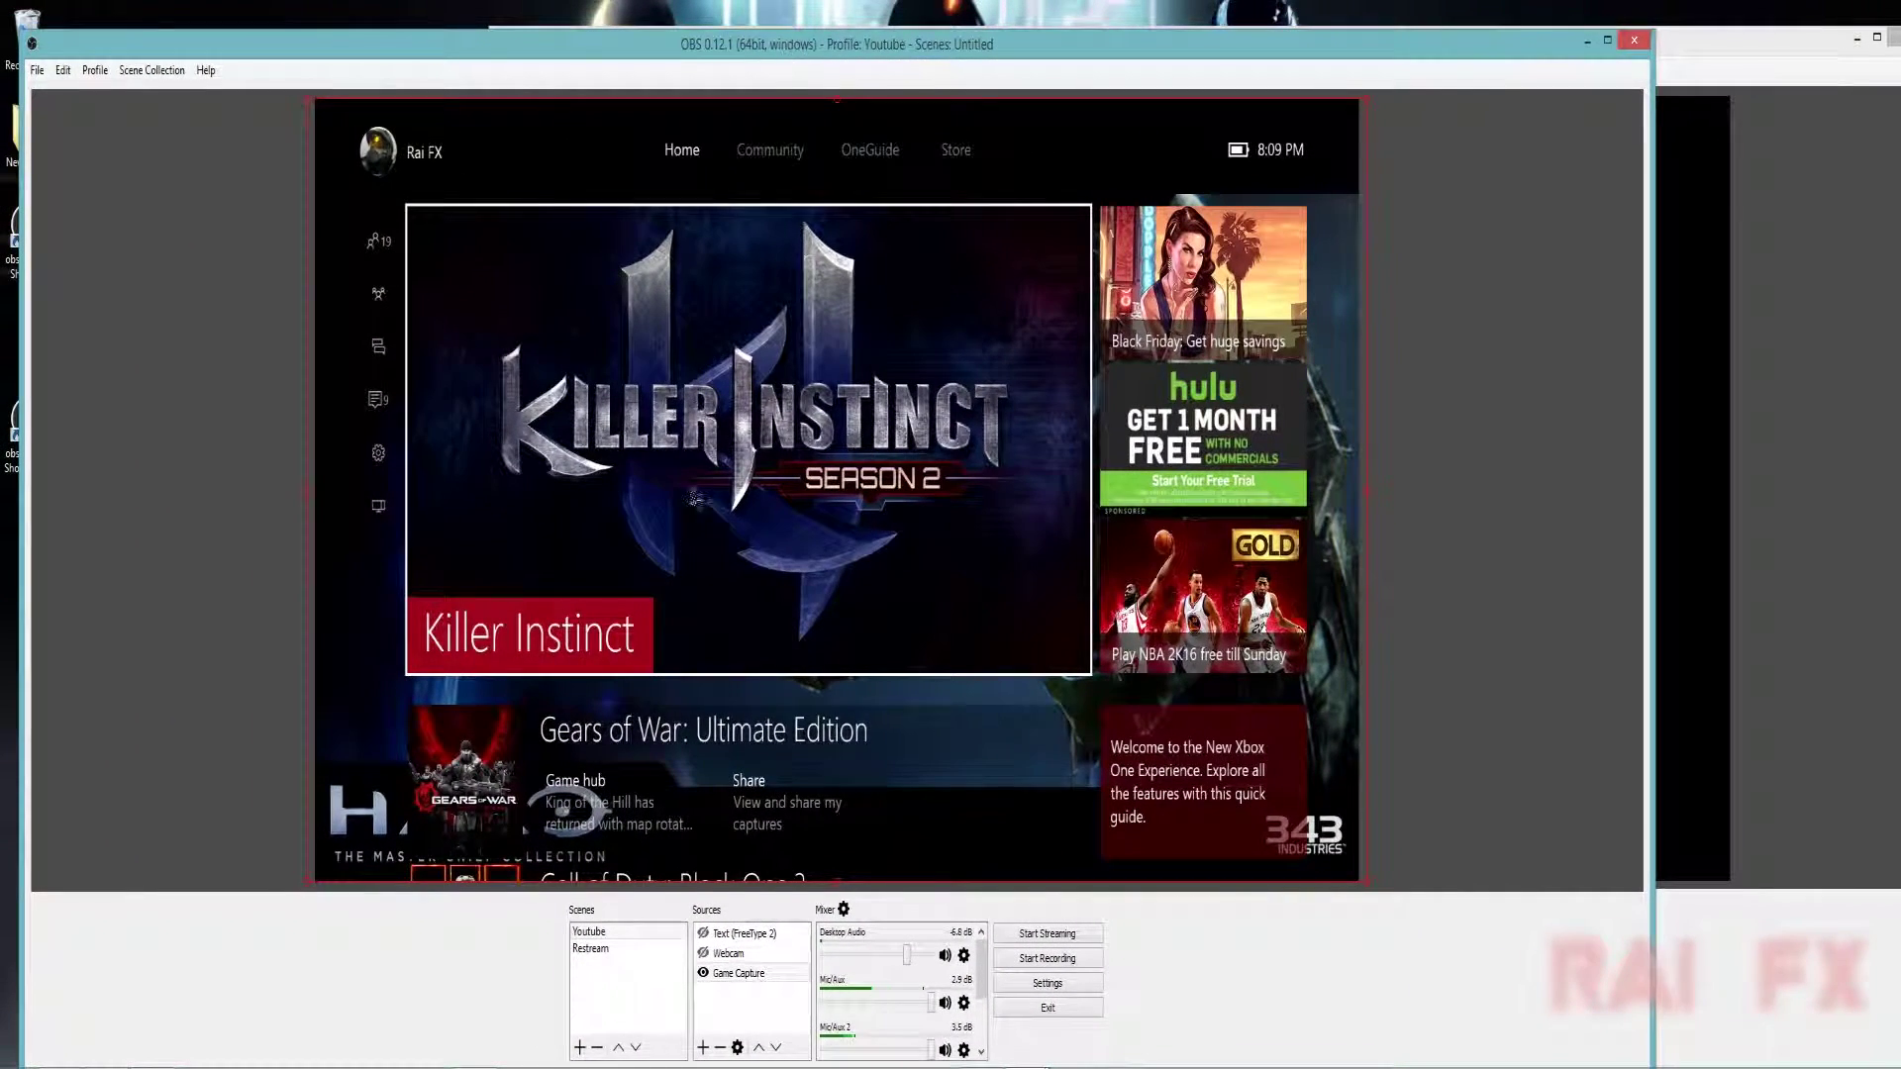
- Select the Youtube scene, then open and close Settings and the Profile list unchanged
click(588, 933)
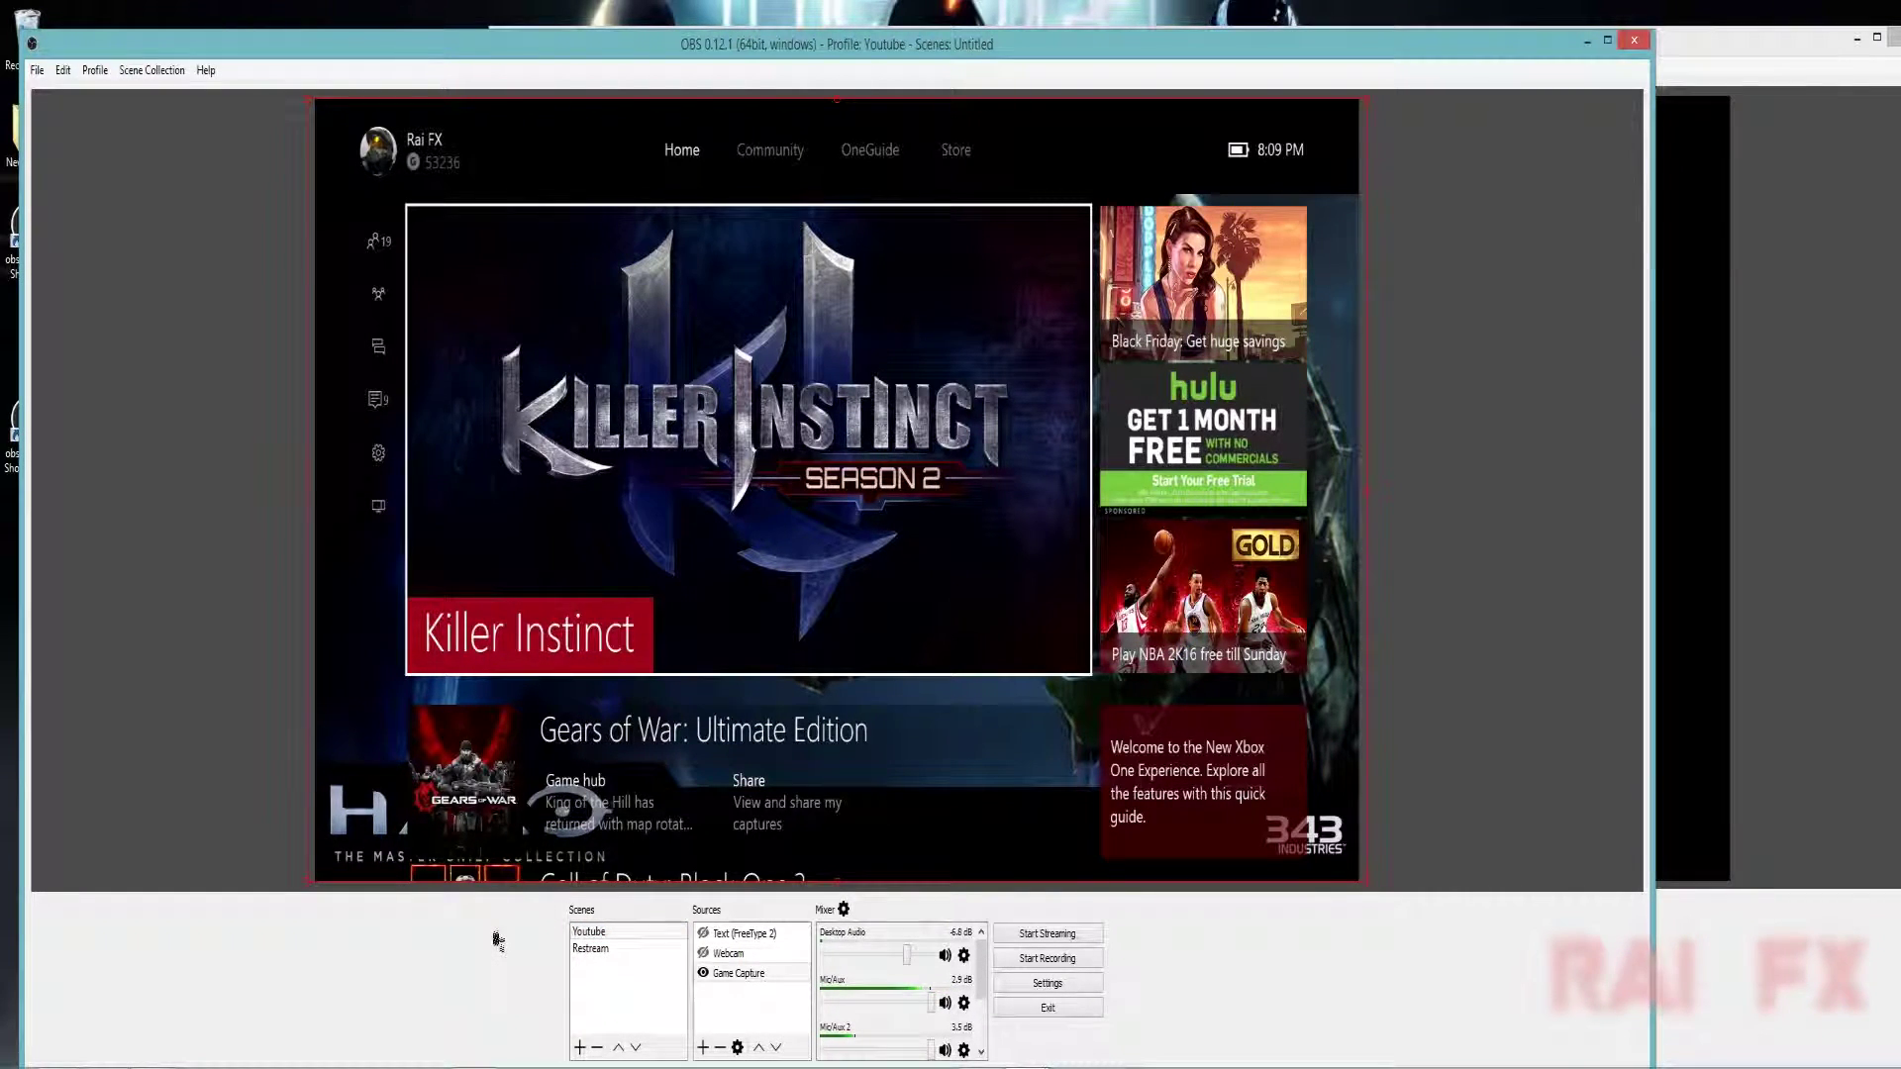
click(598, 934)
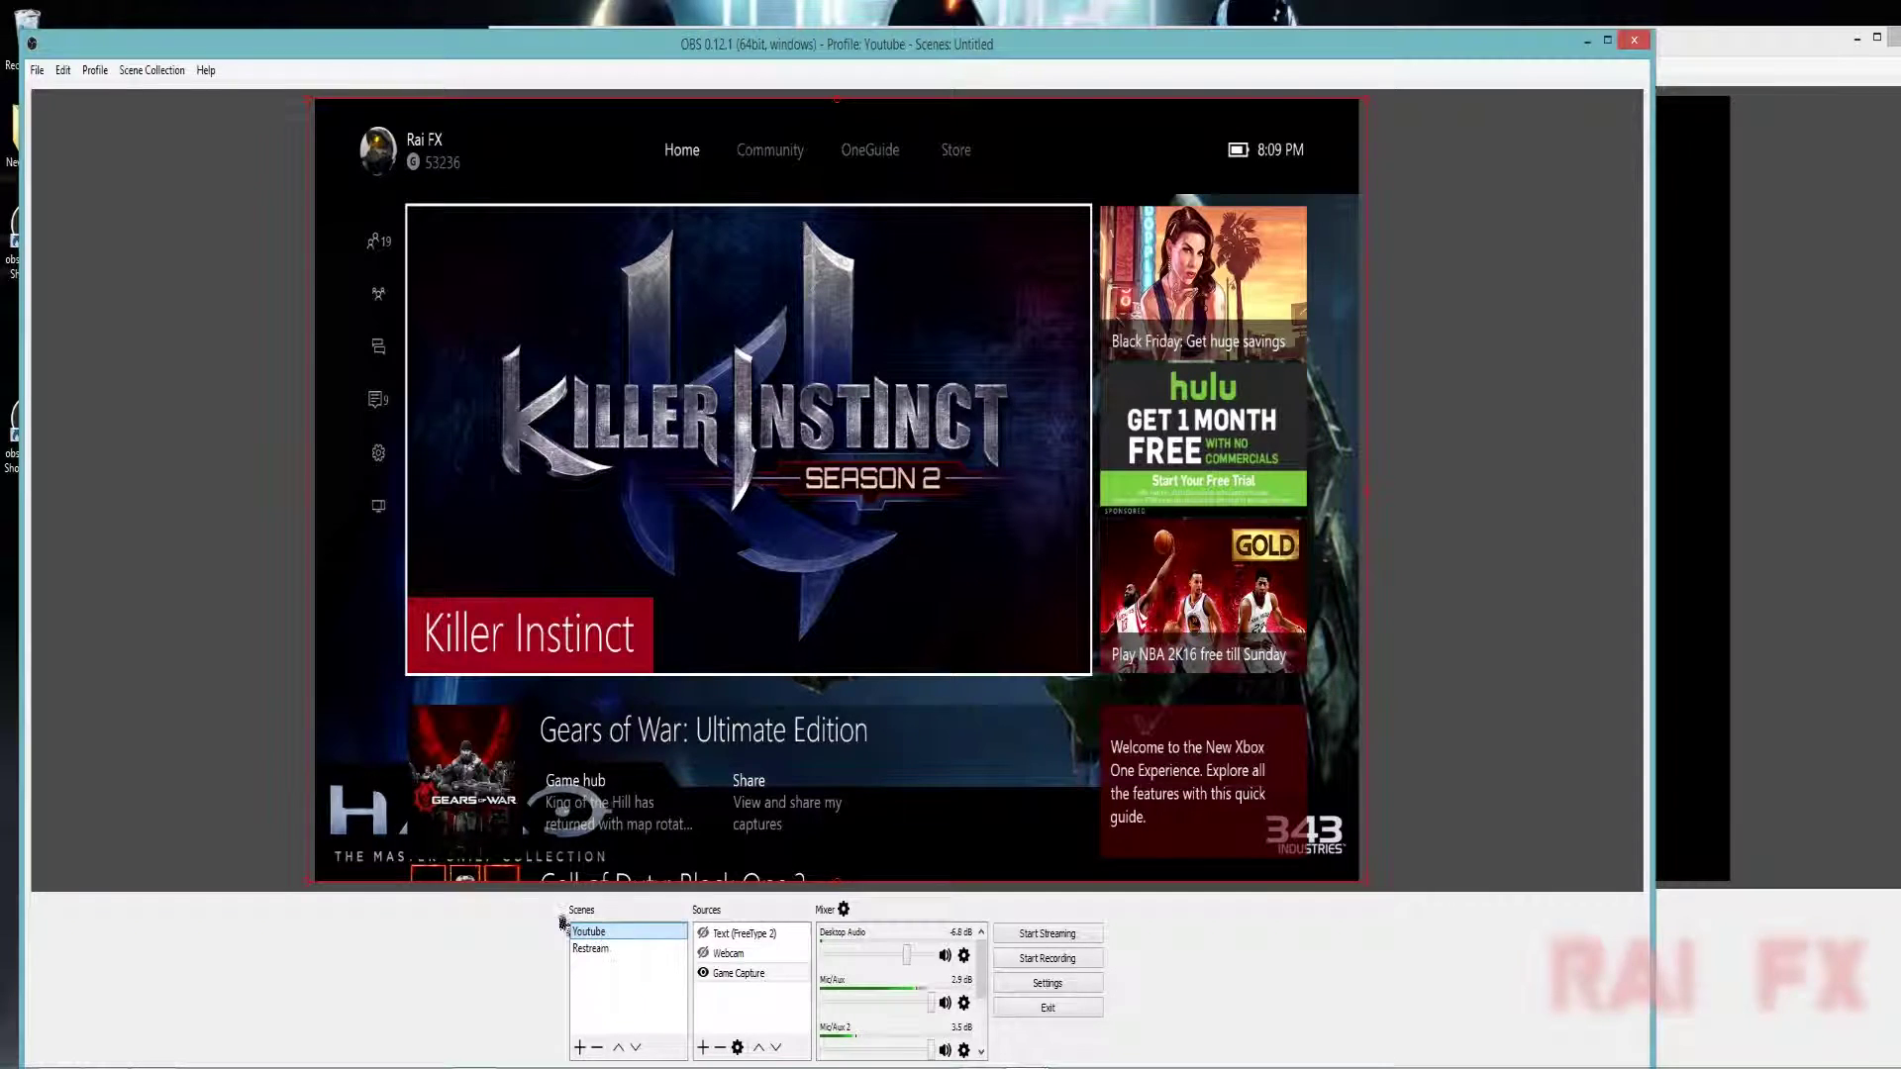
click(62, 70)
mouse_move(37, 70)
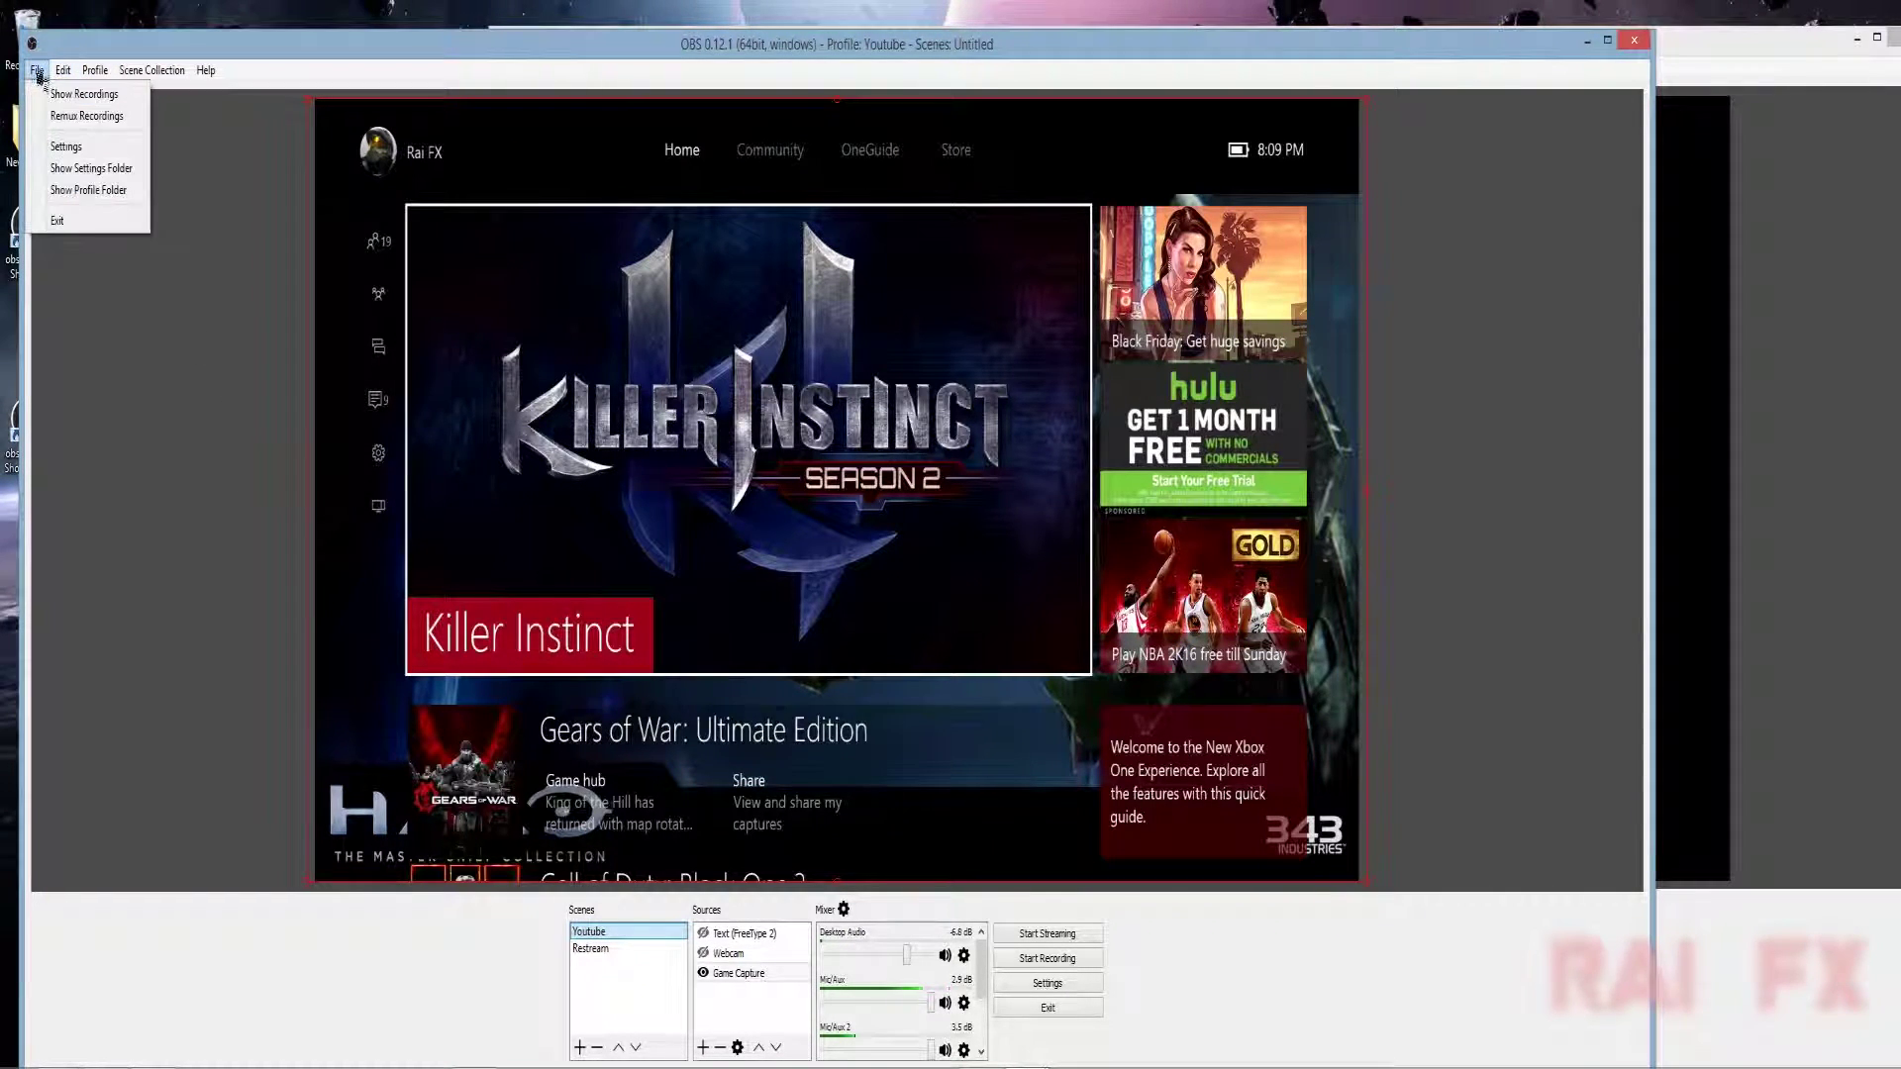
click(56, 149)
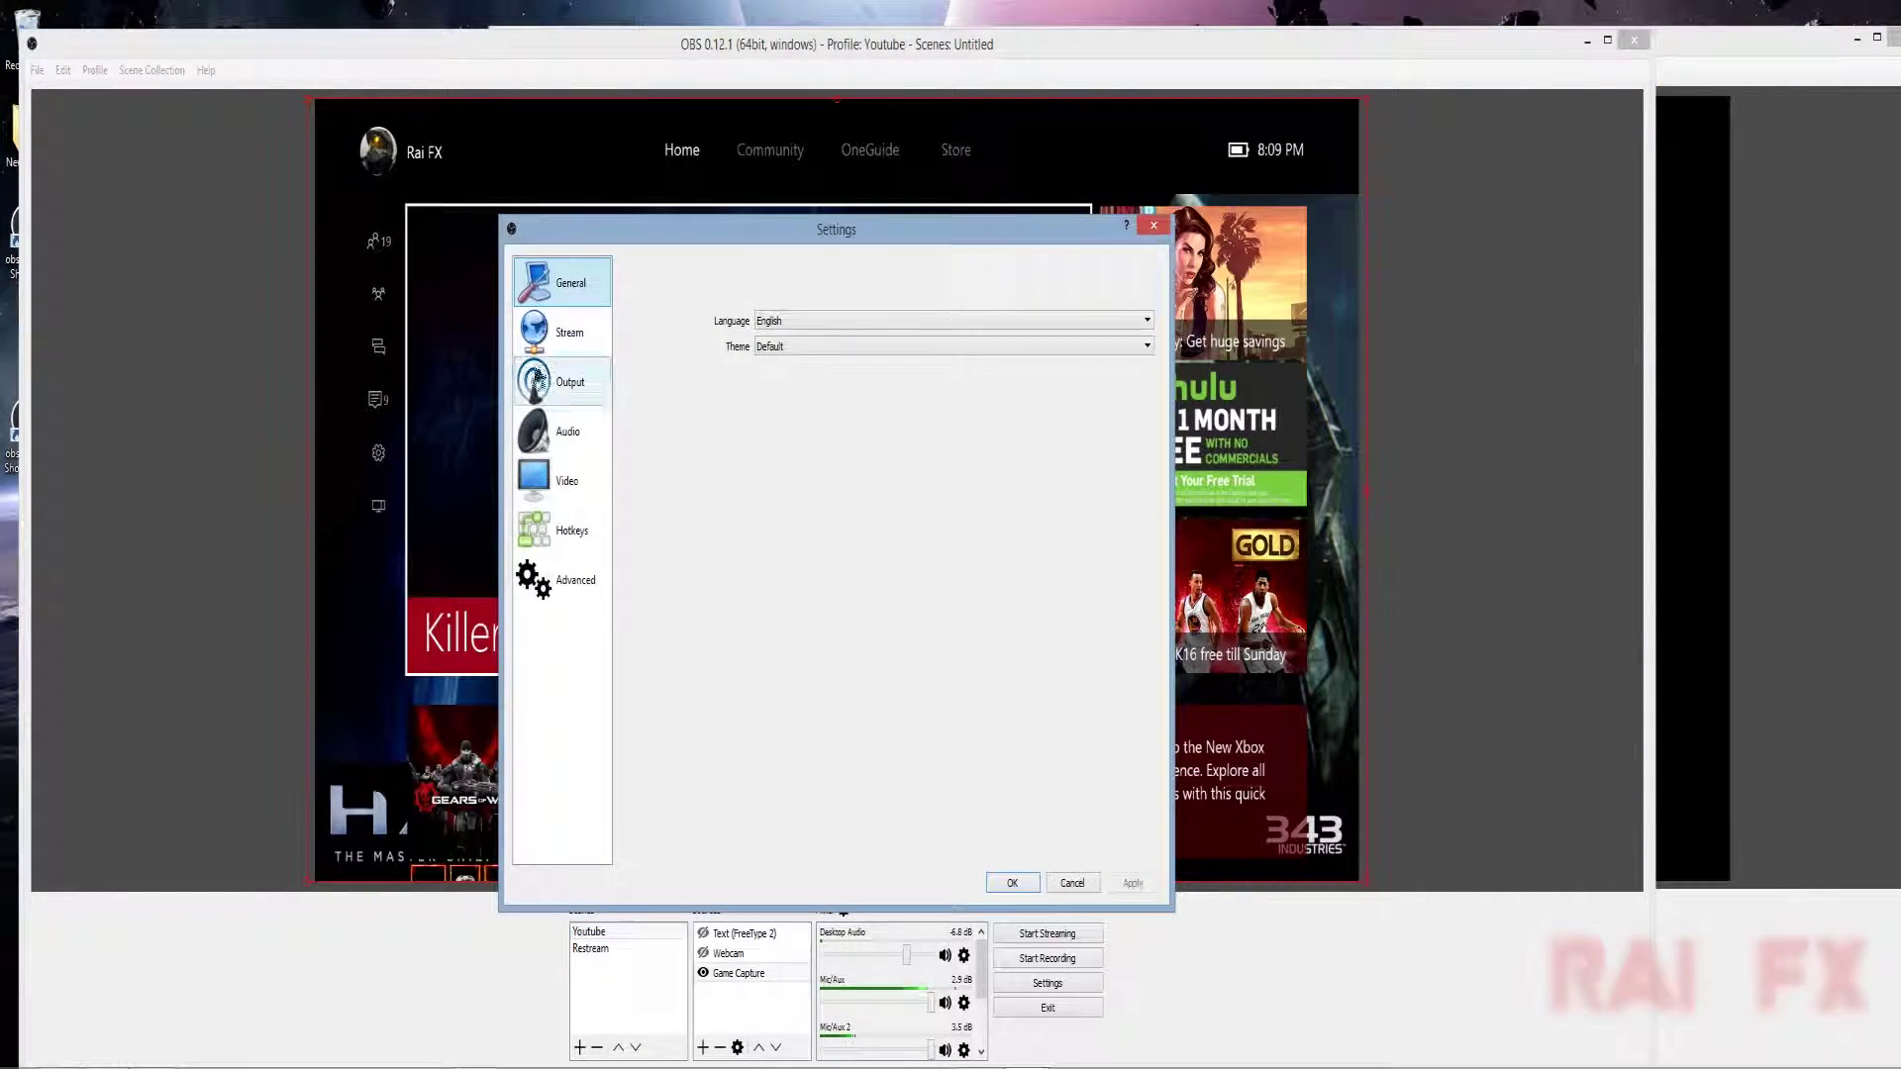
drag(704, 234, 543, 237)
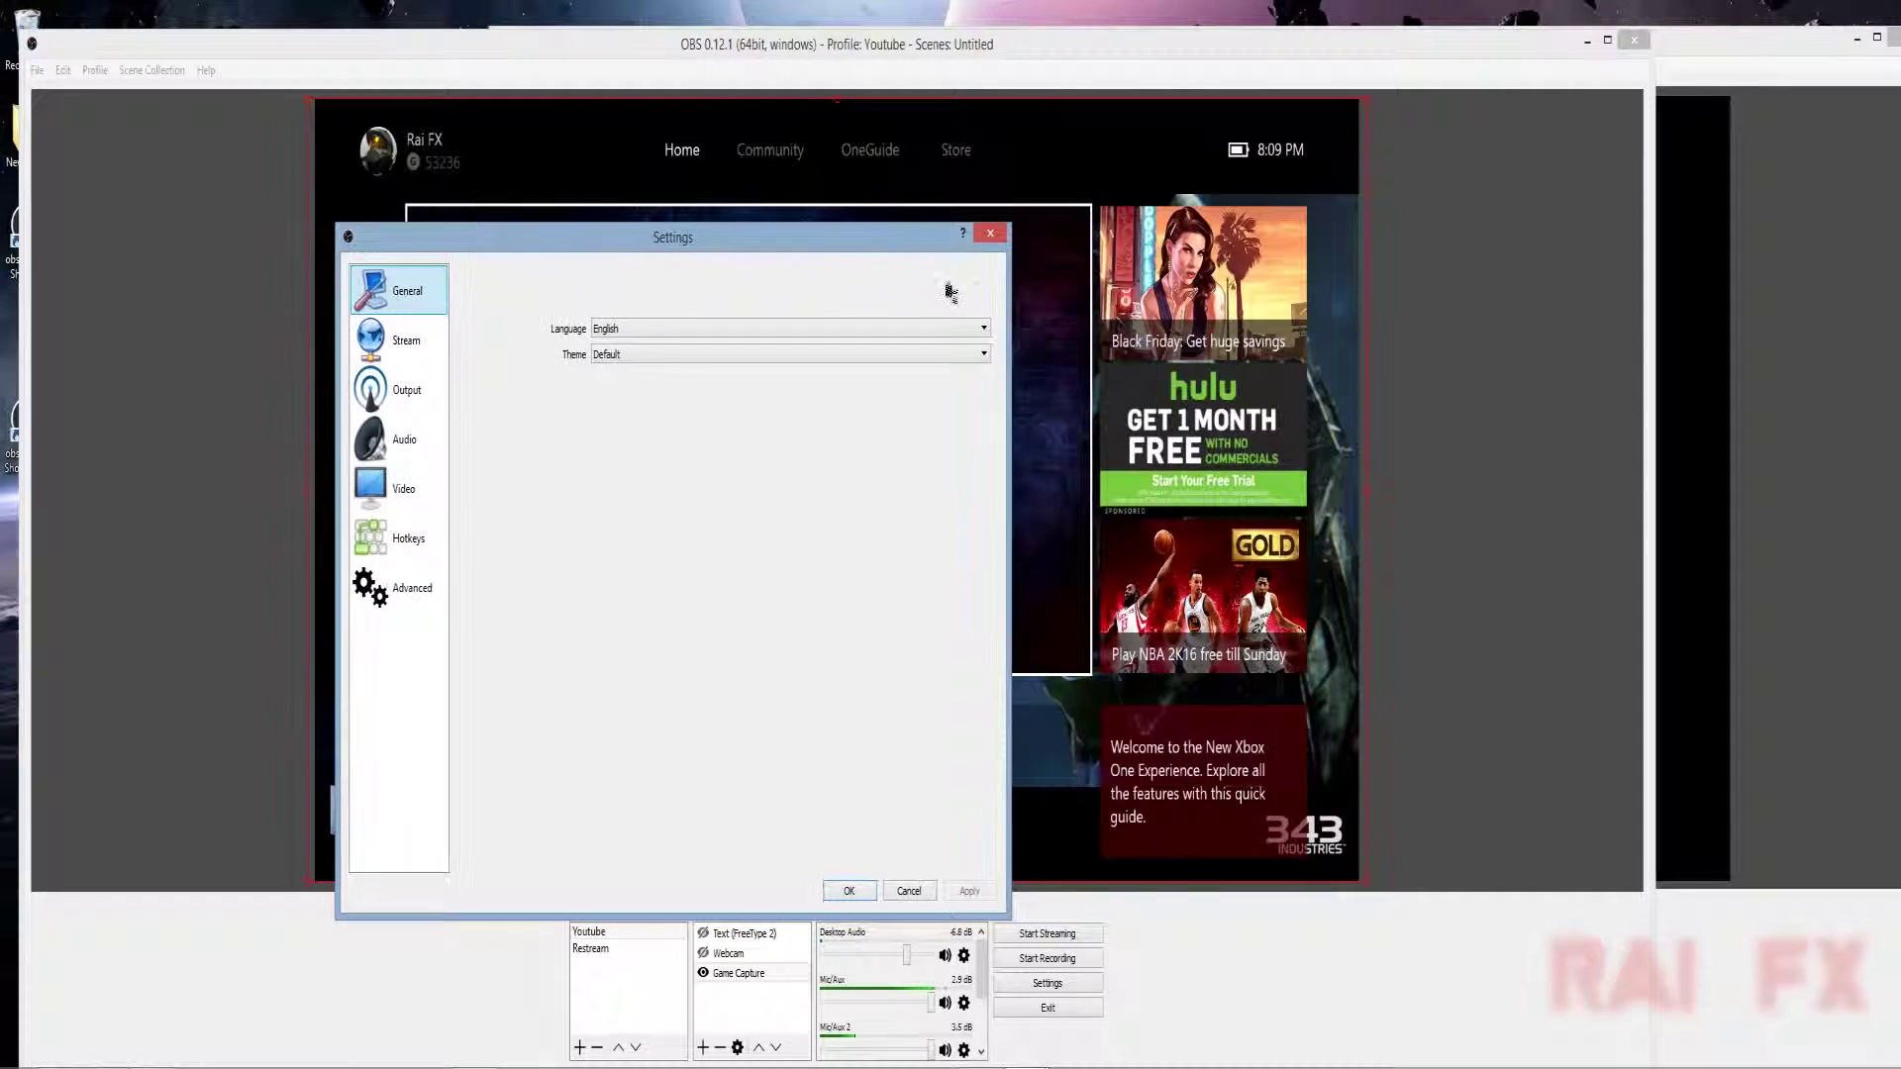
click(991, 228)
click(95, 70)
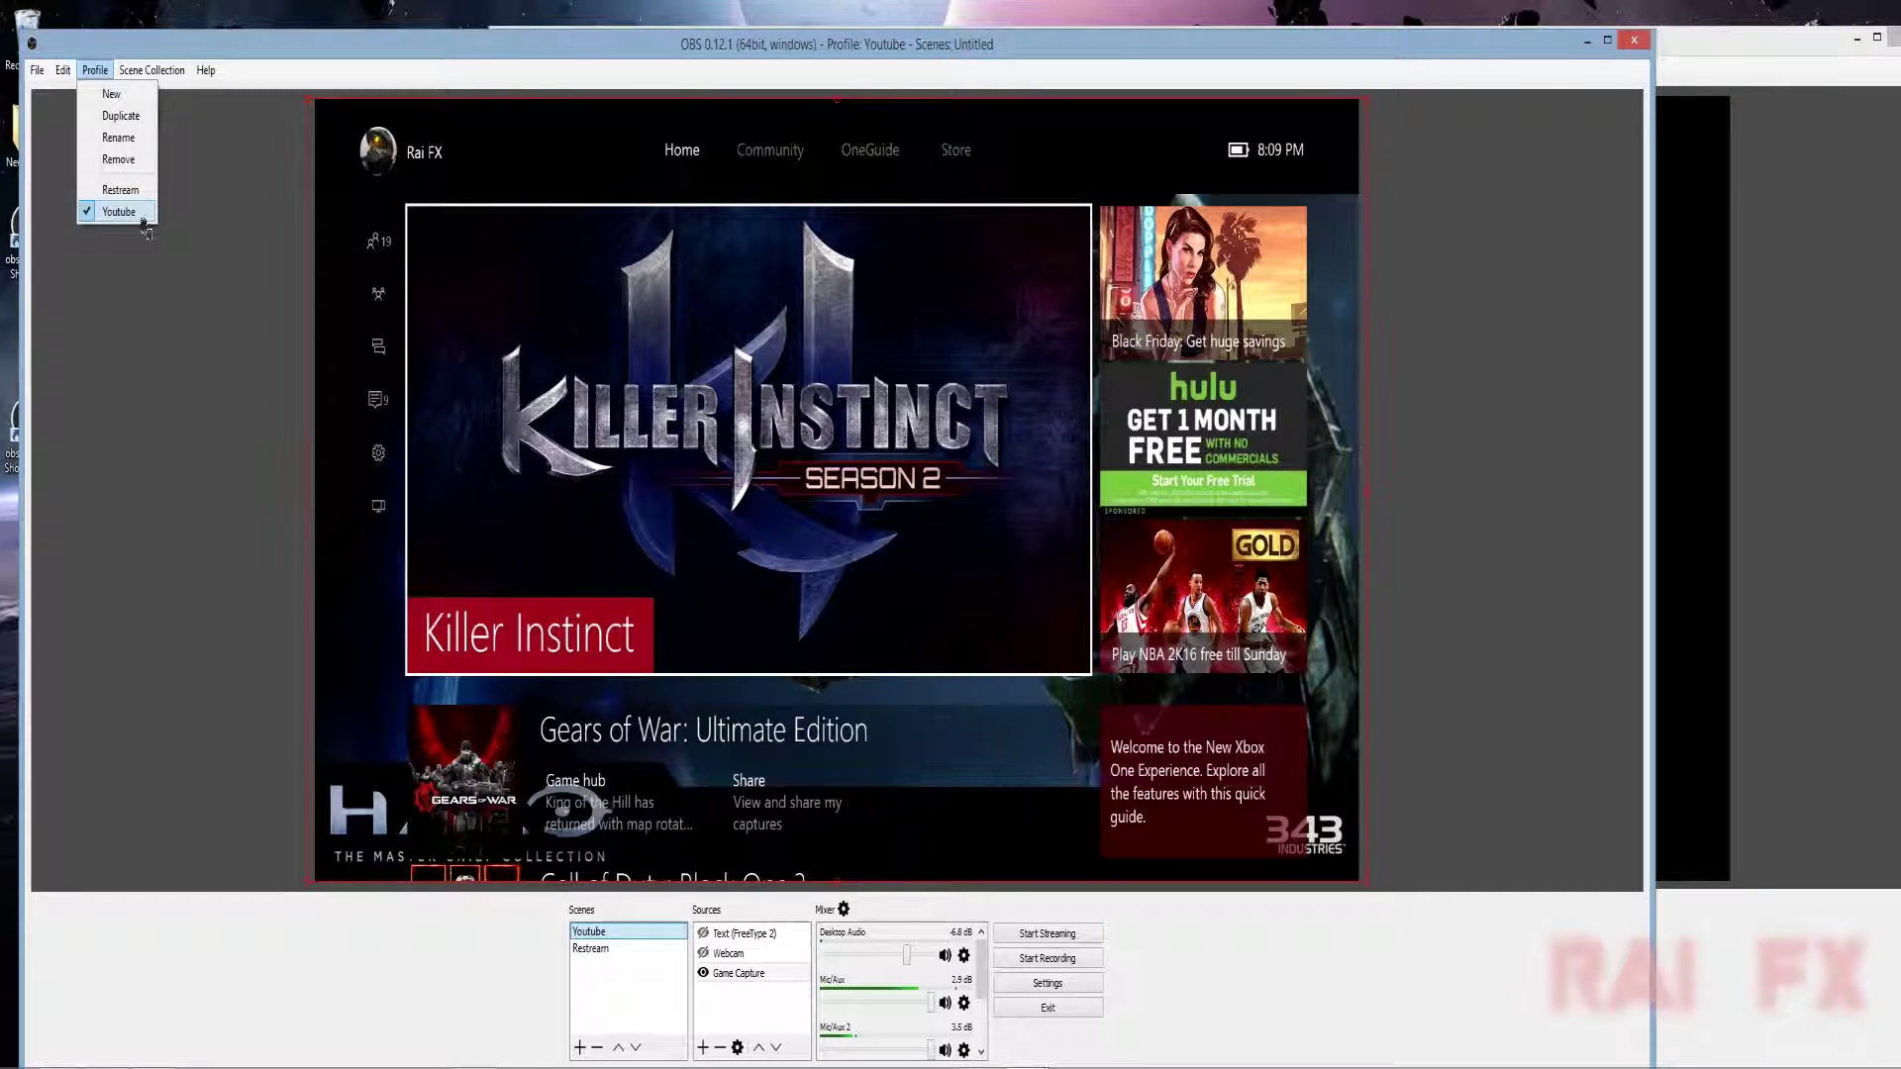
click(297, 71)
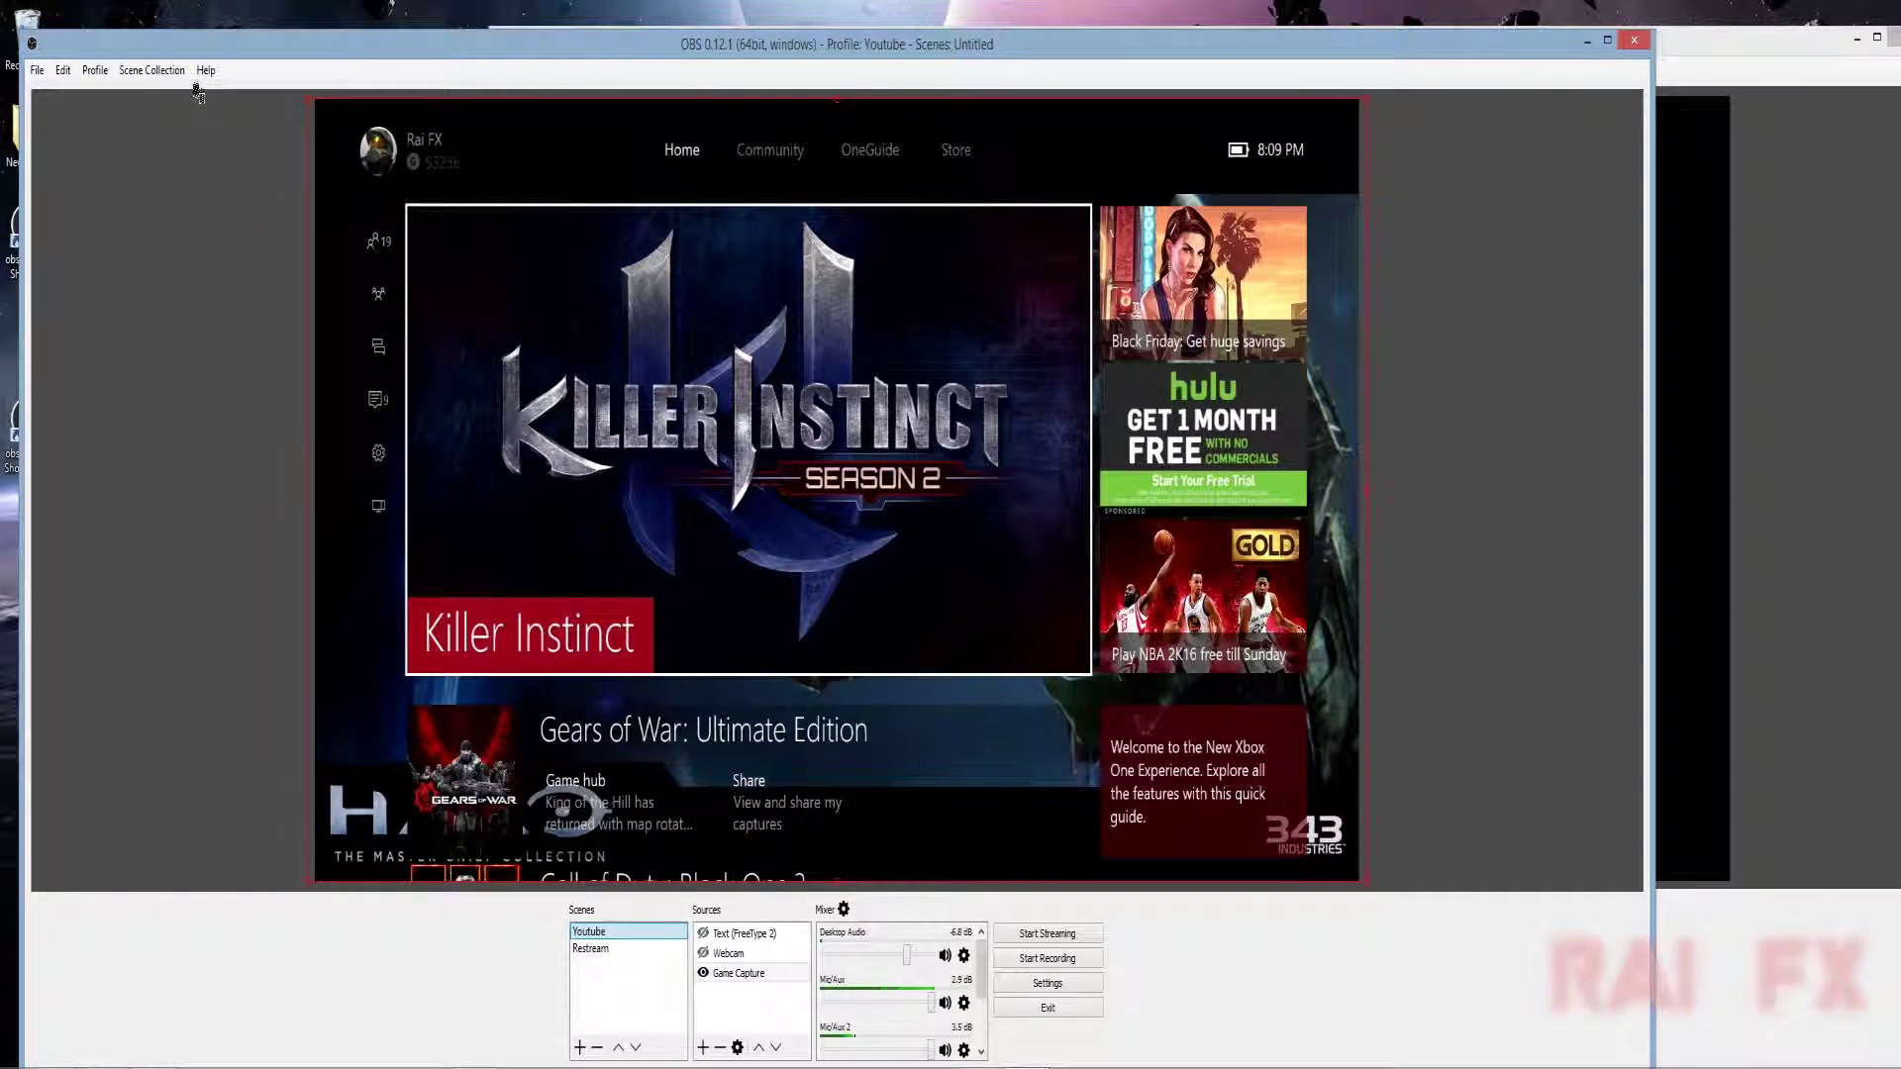
- Turn on visibility of the Text (FreeType 2) and Webcam sources in the preview
click(599, 933)
click(744, 935)
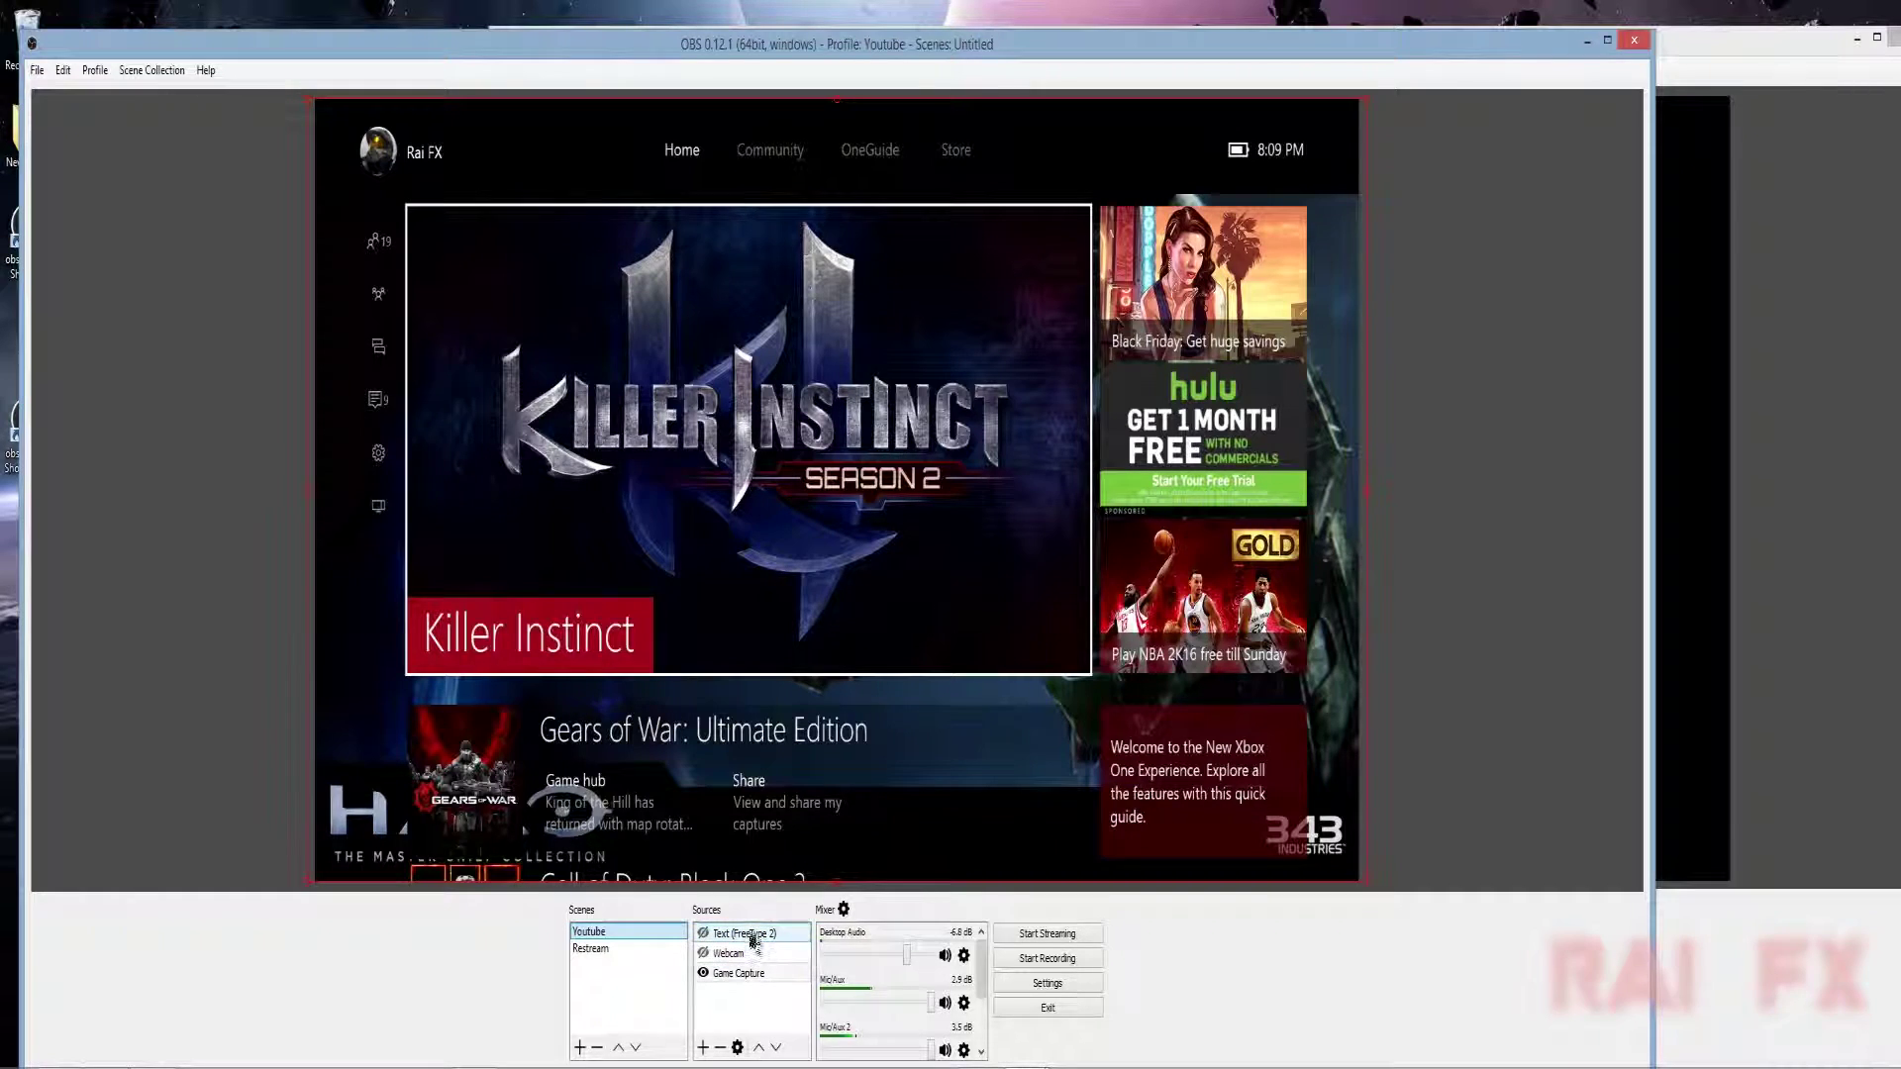
click(703, 933)
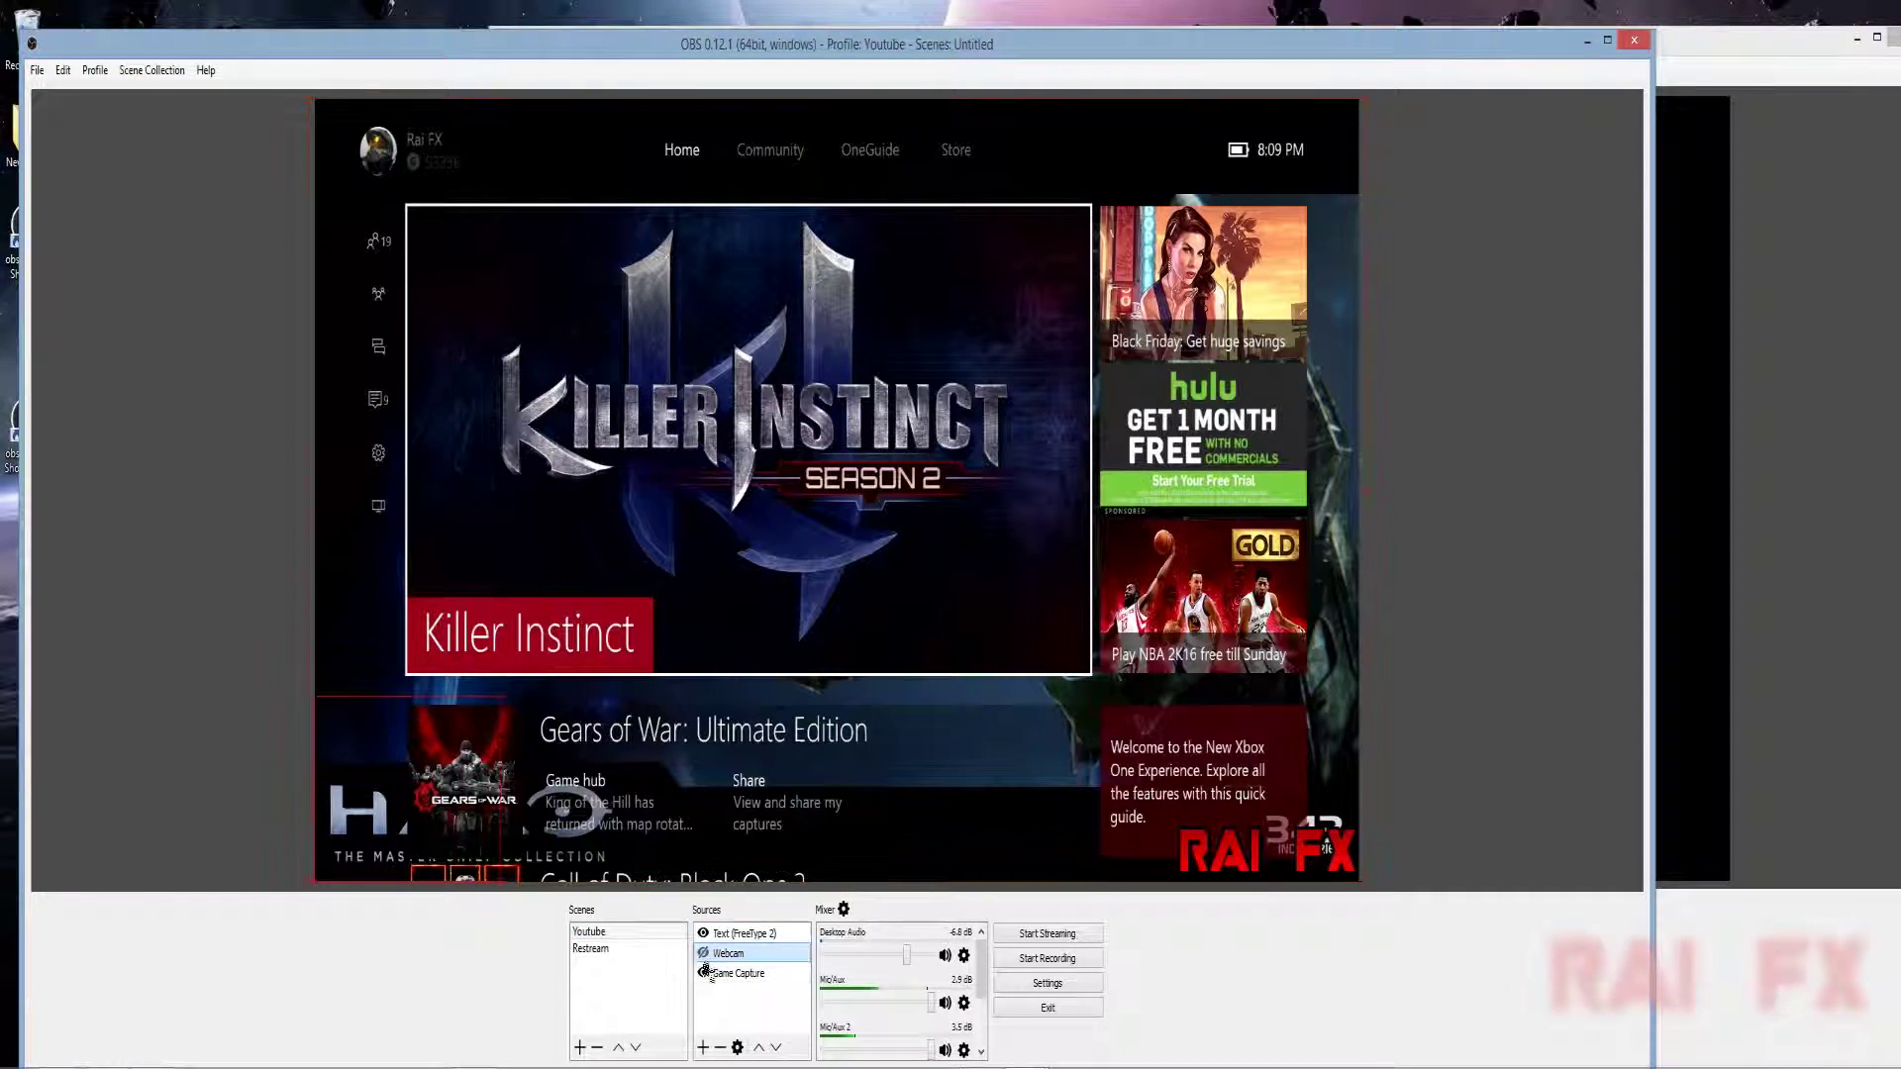
click(703, 952)
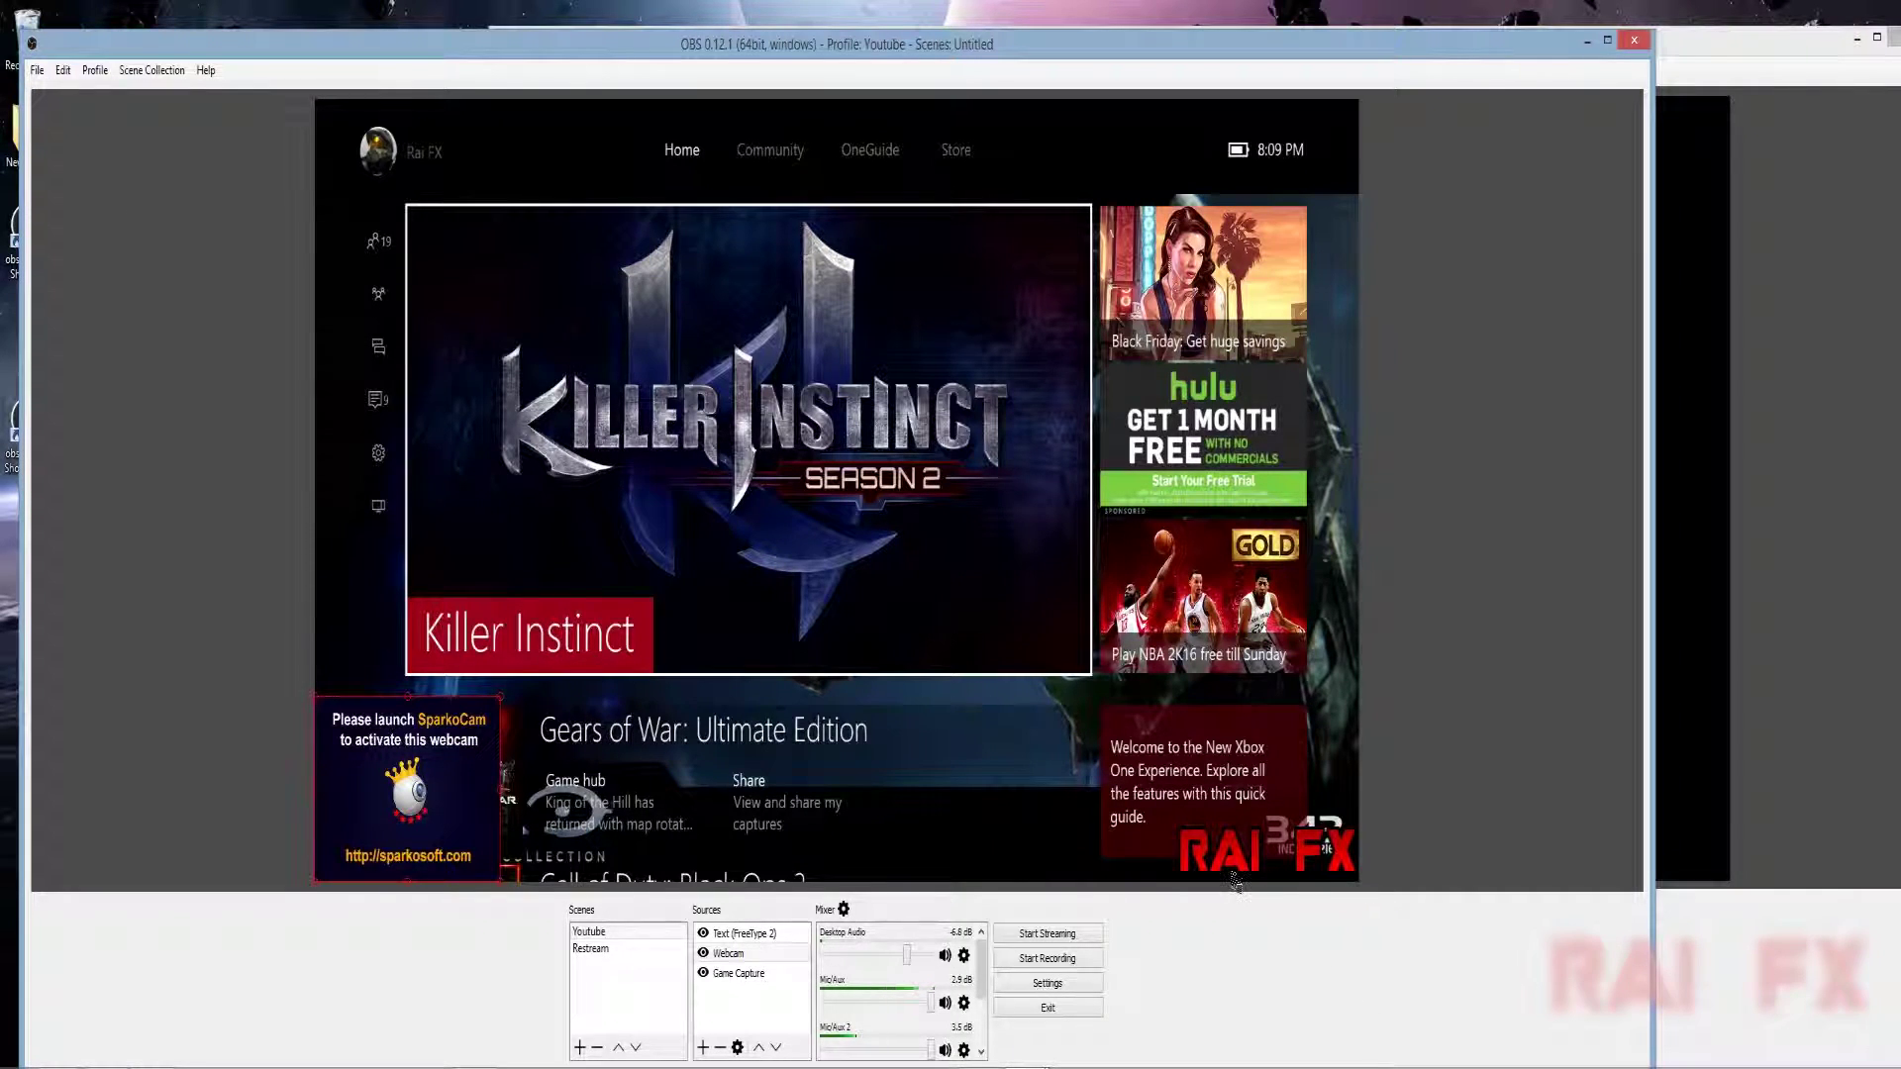
click(36, 71)
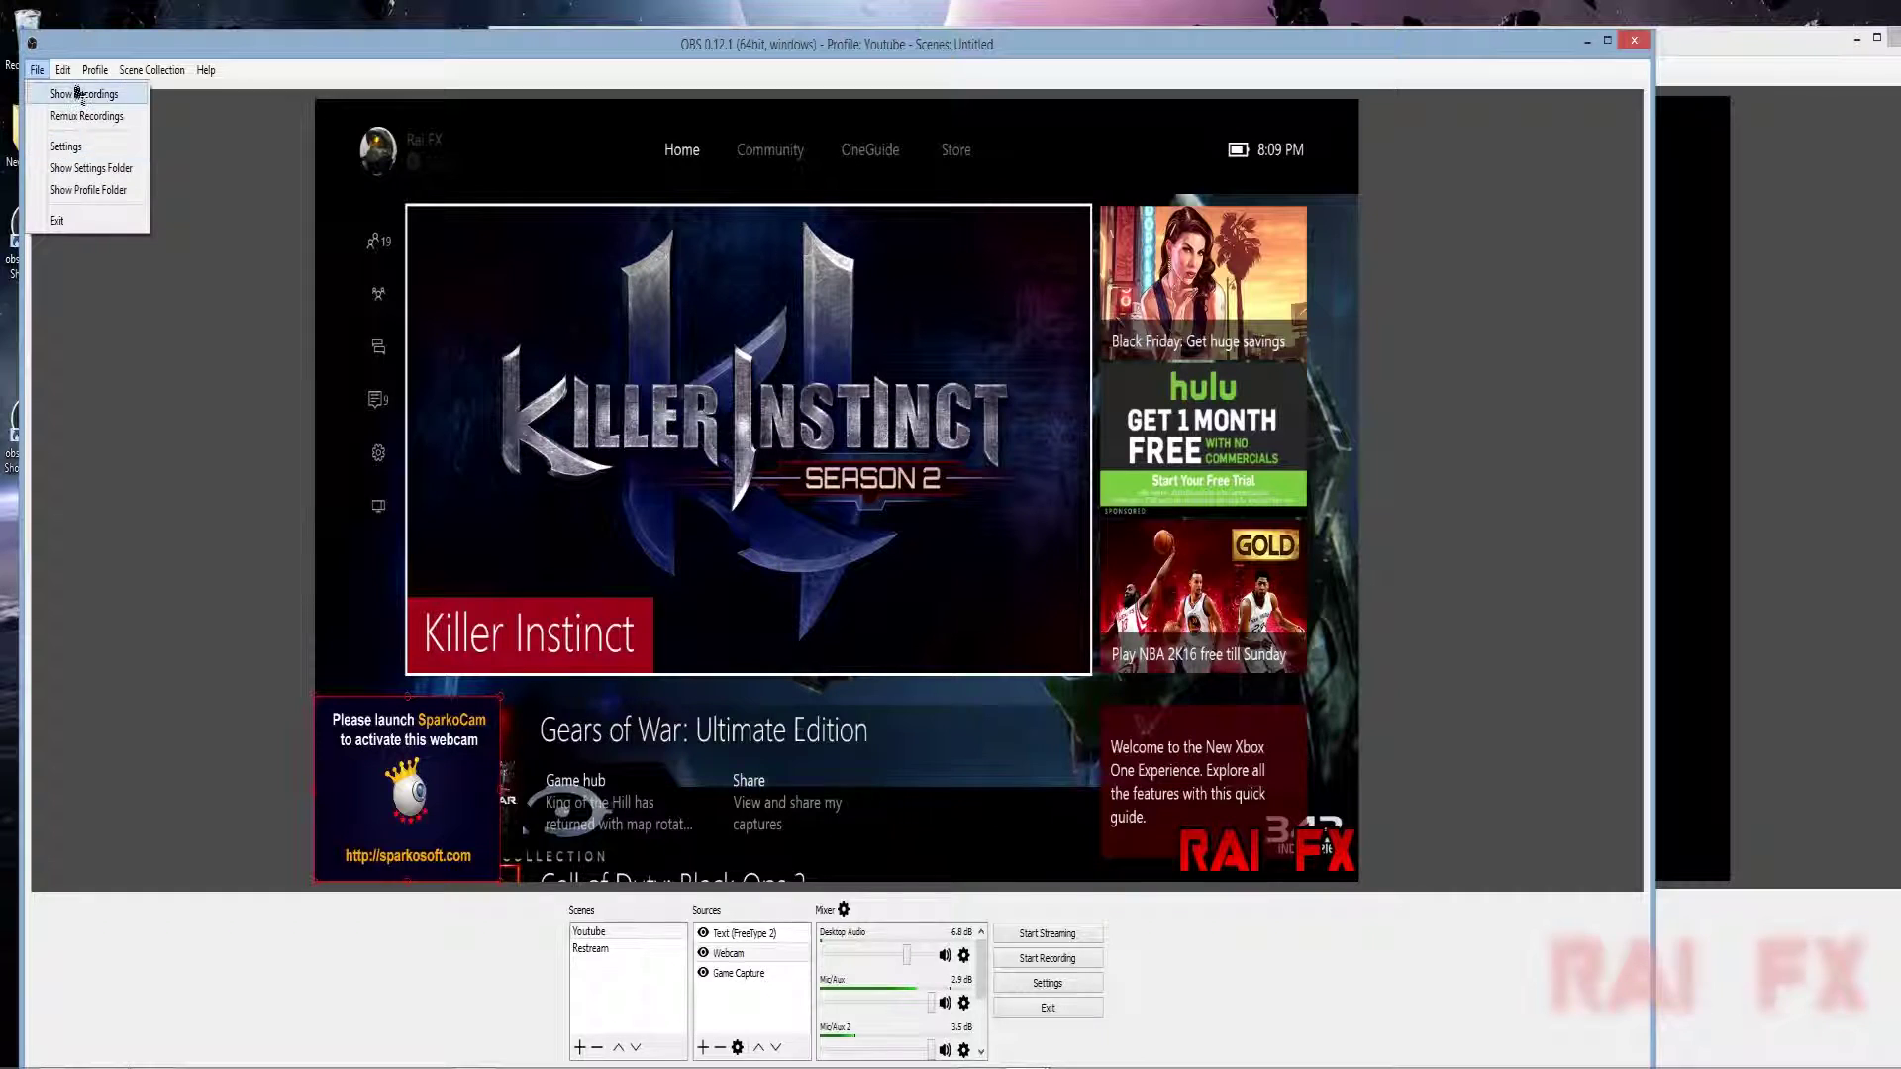
mouse_move(95, 72)
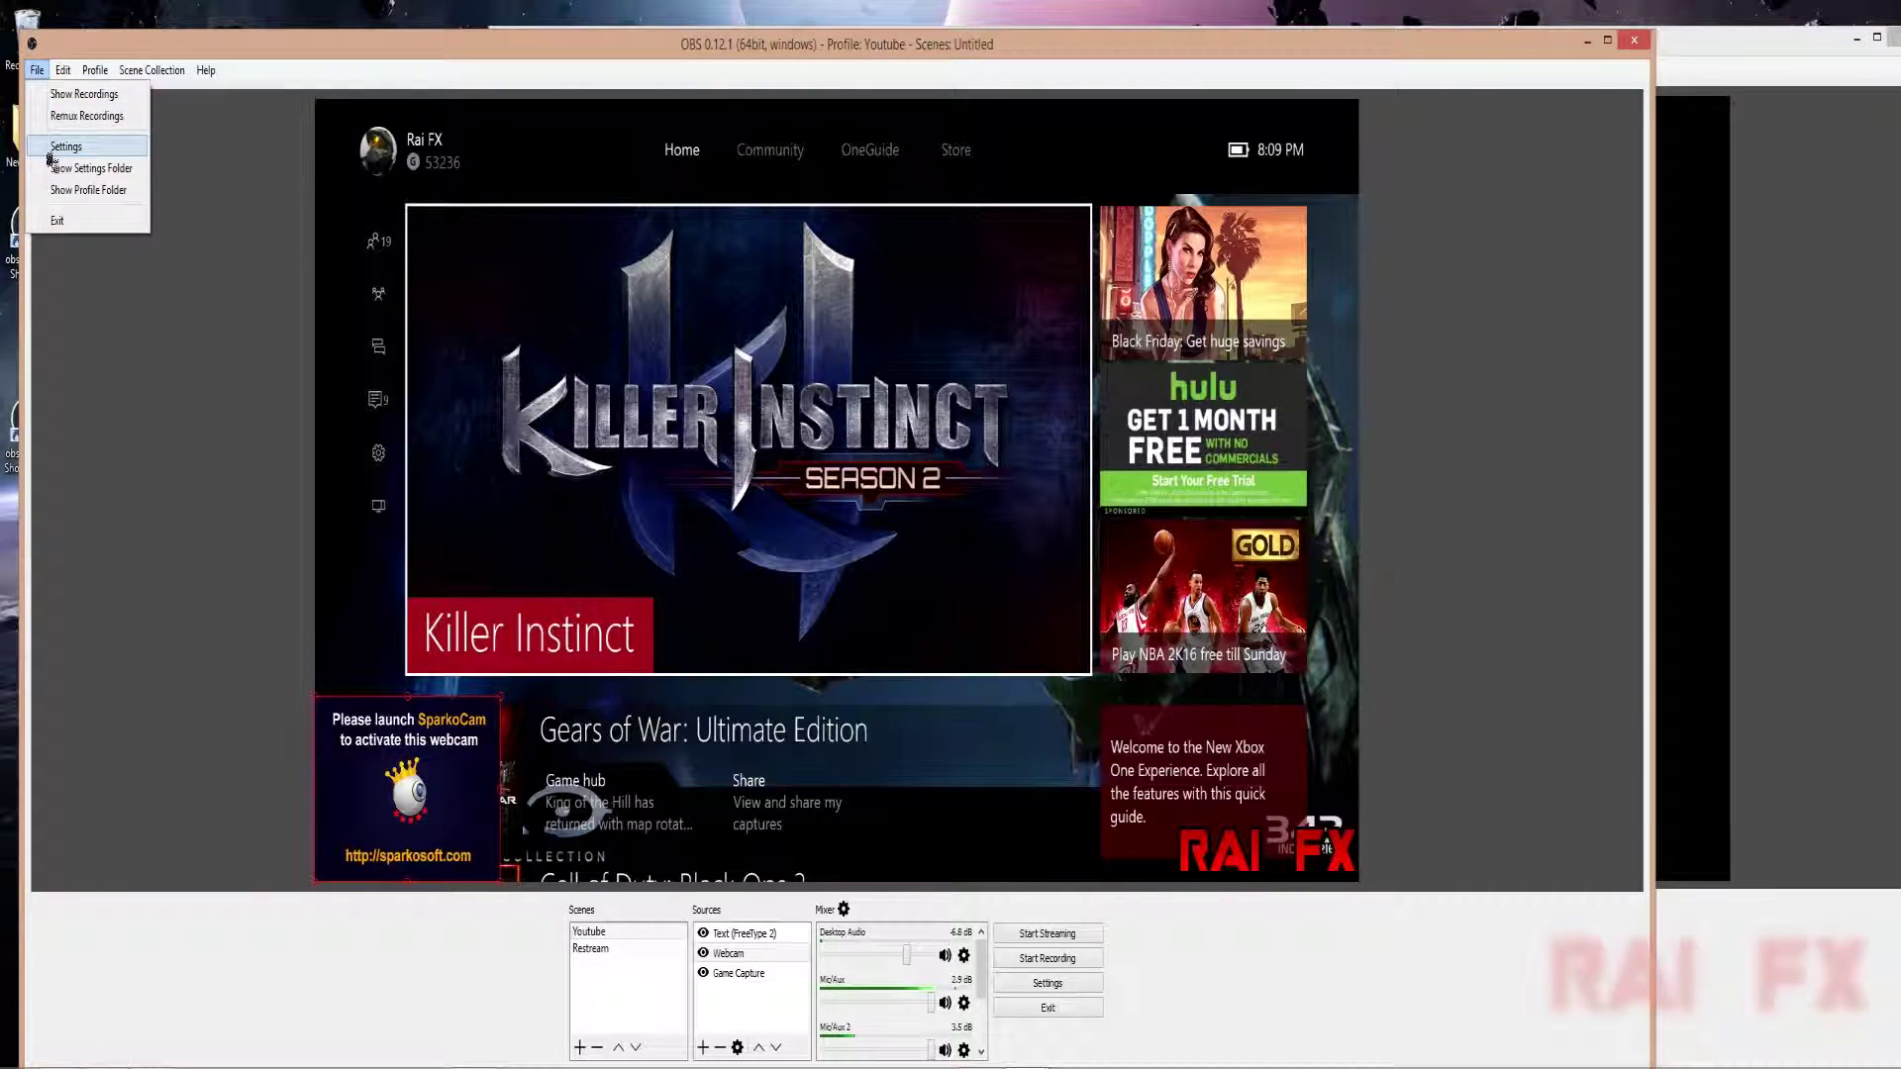
key(Escape)
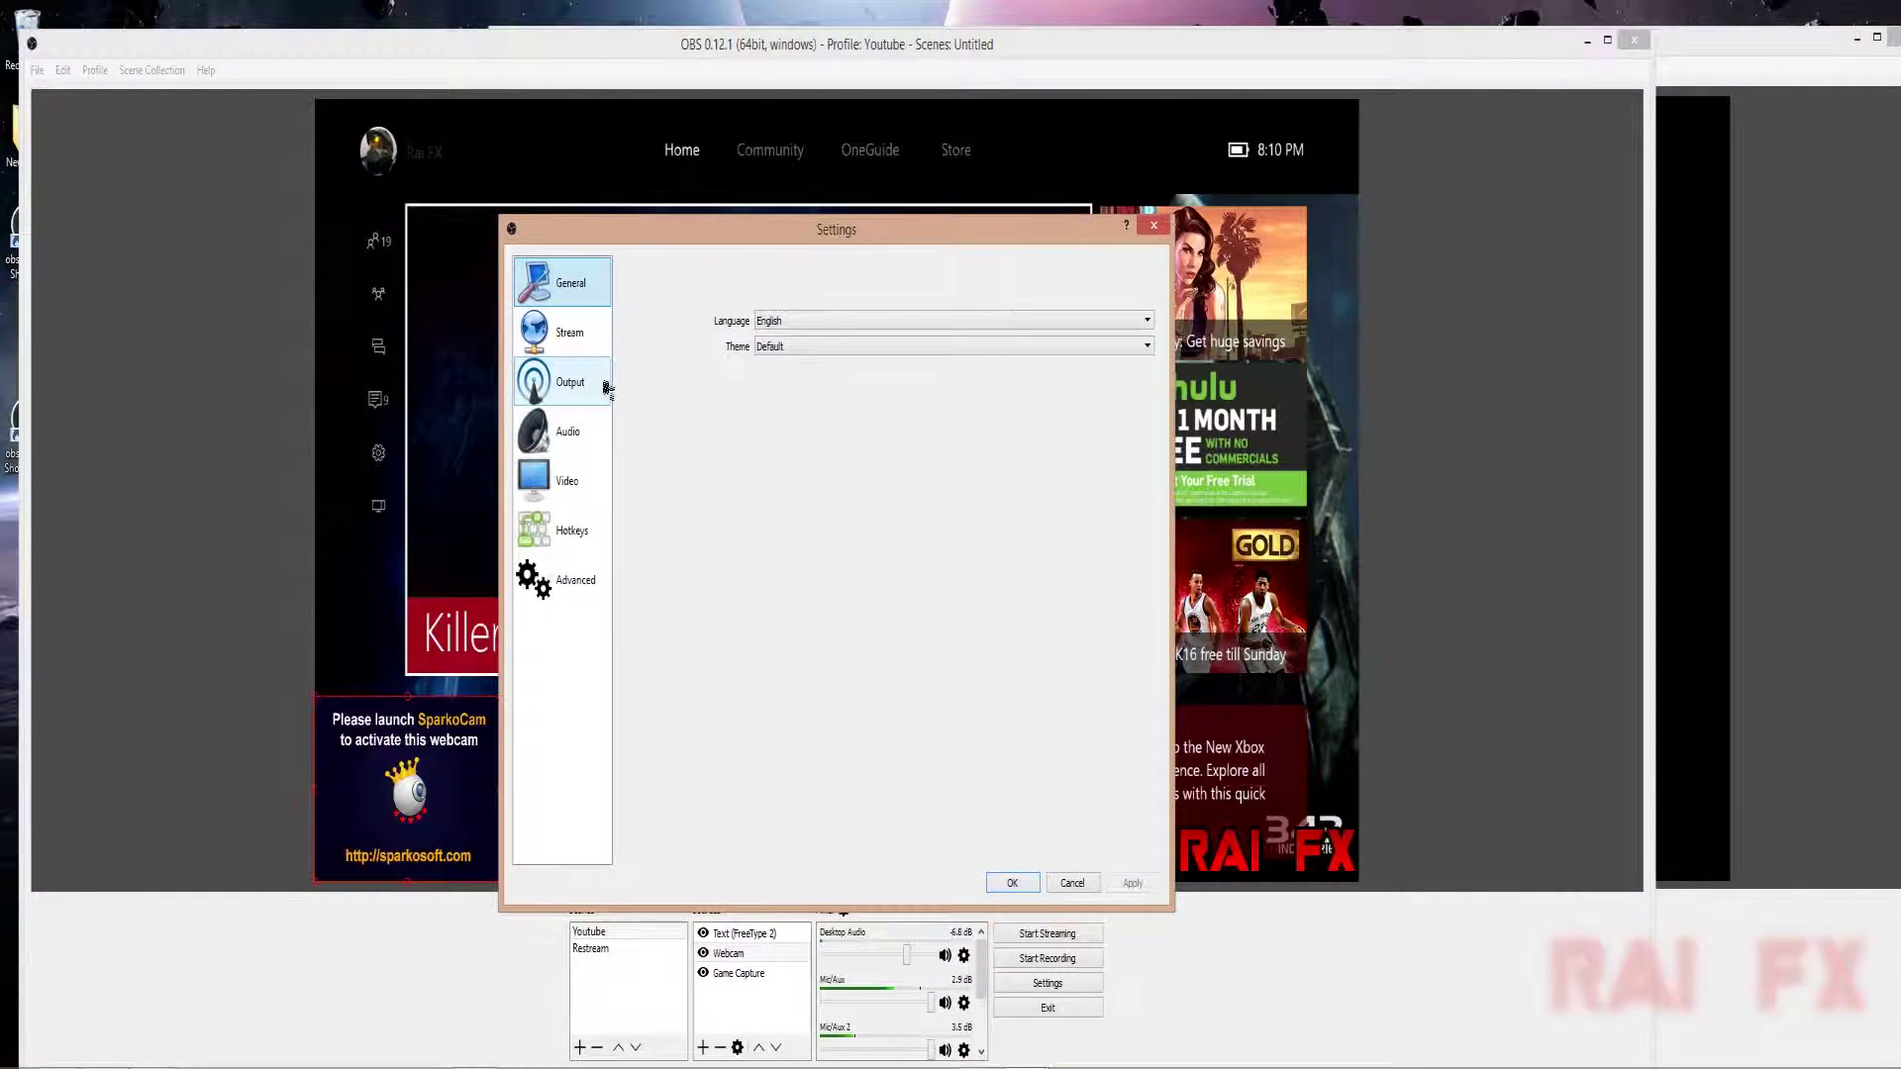
click(588, 386)
click(570, 341)
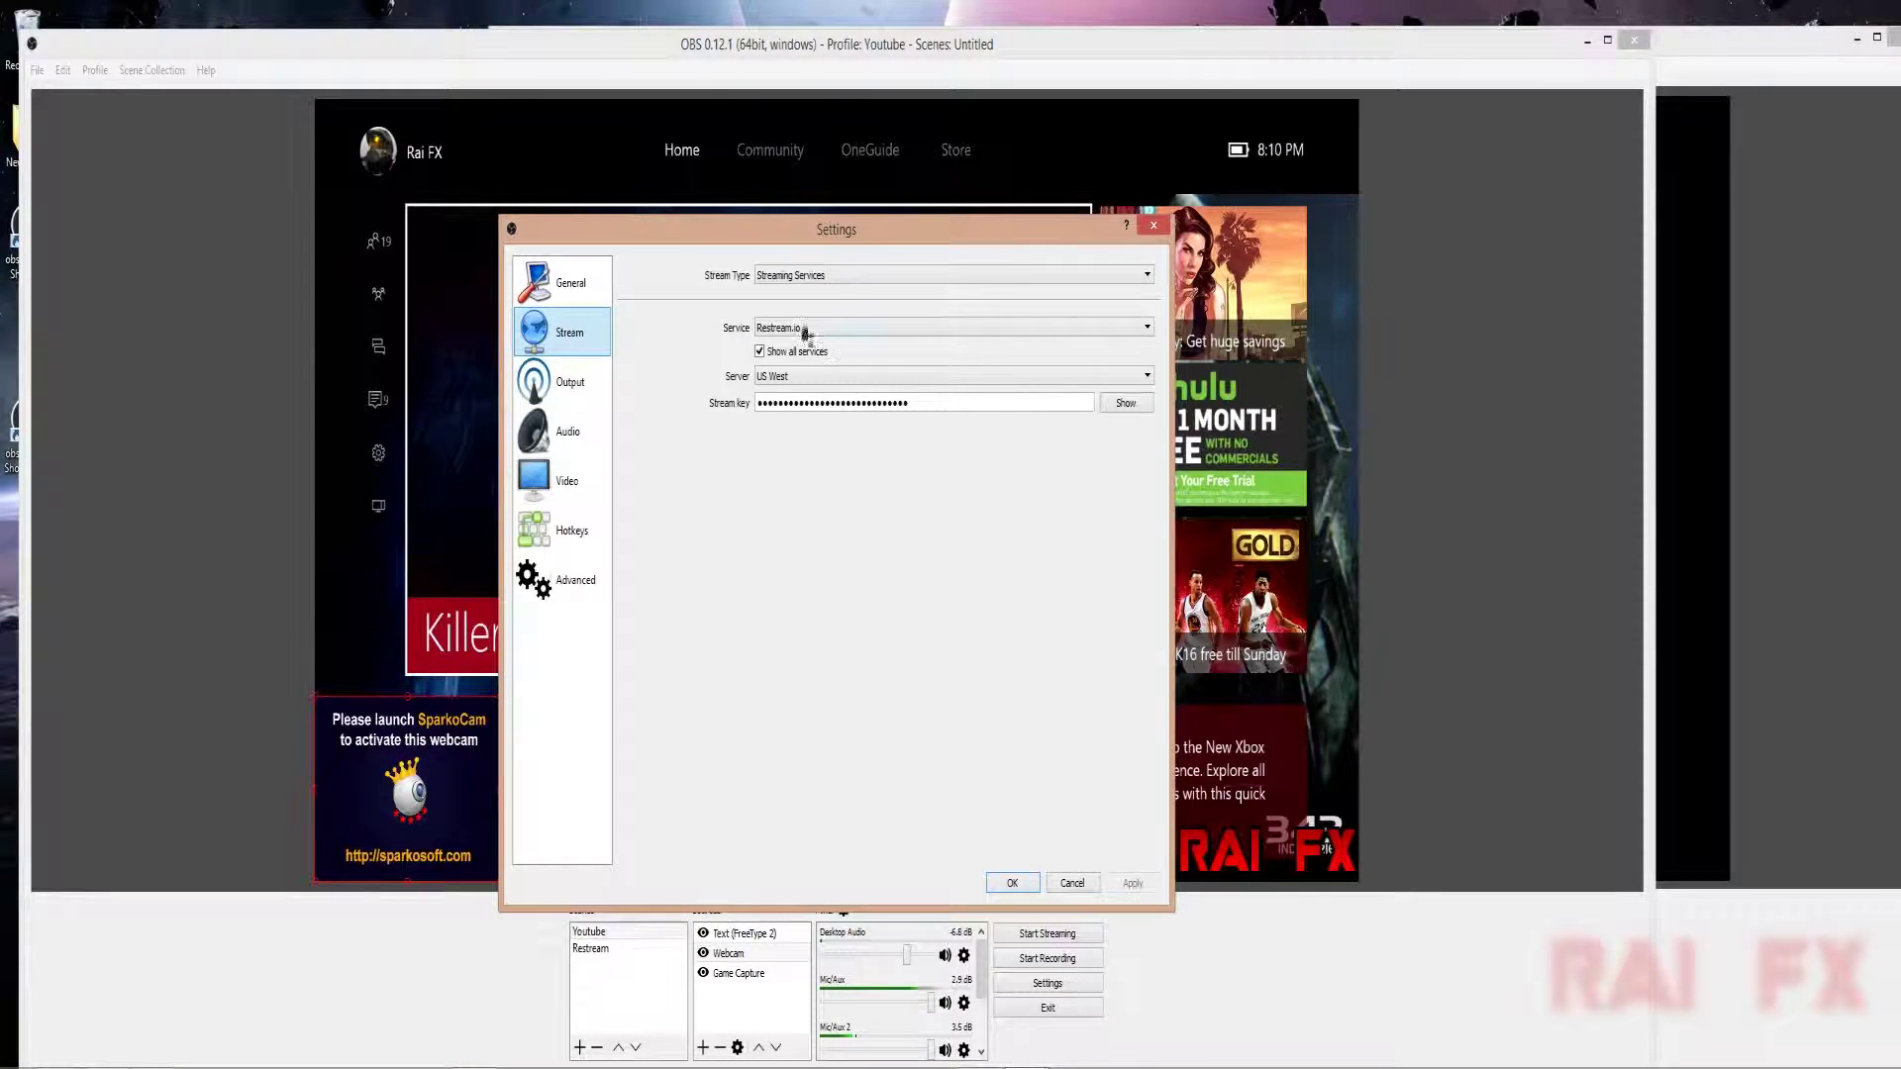
click(577, 384)
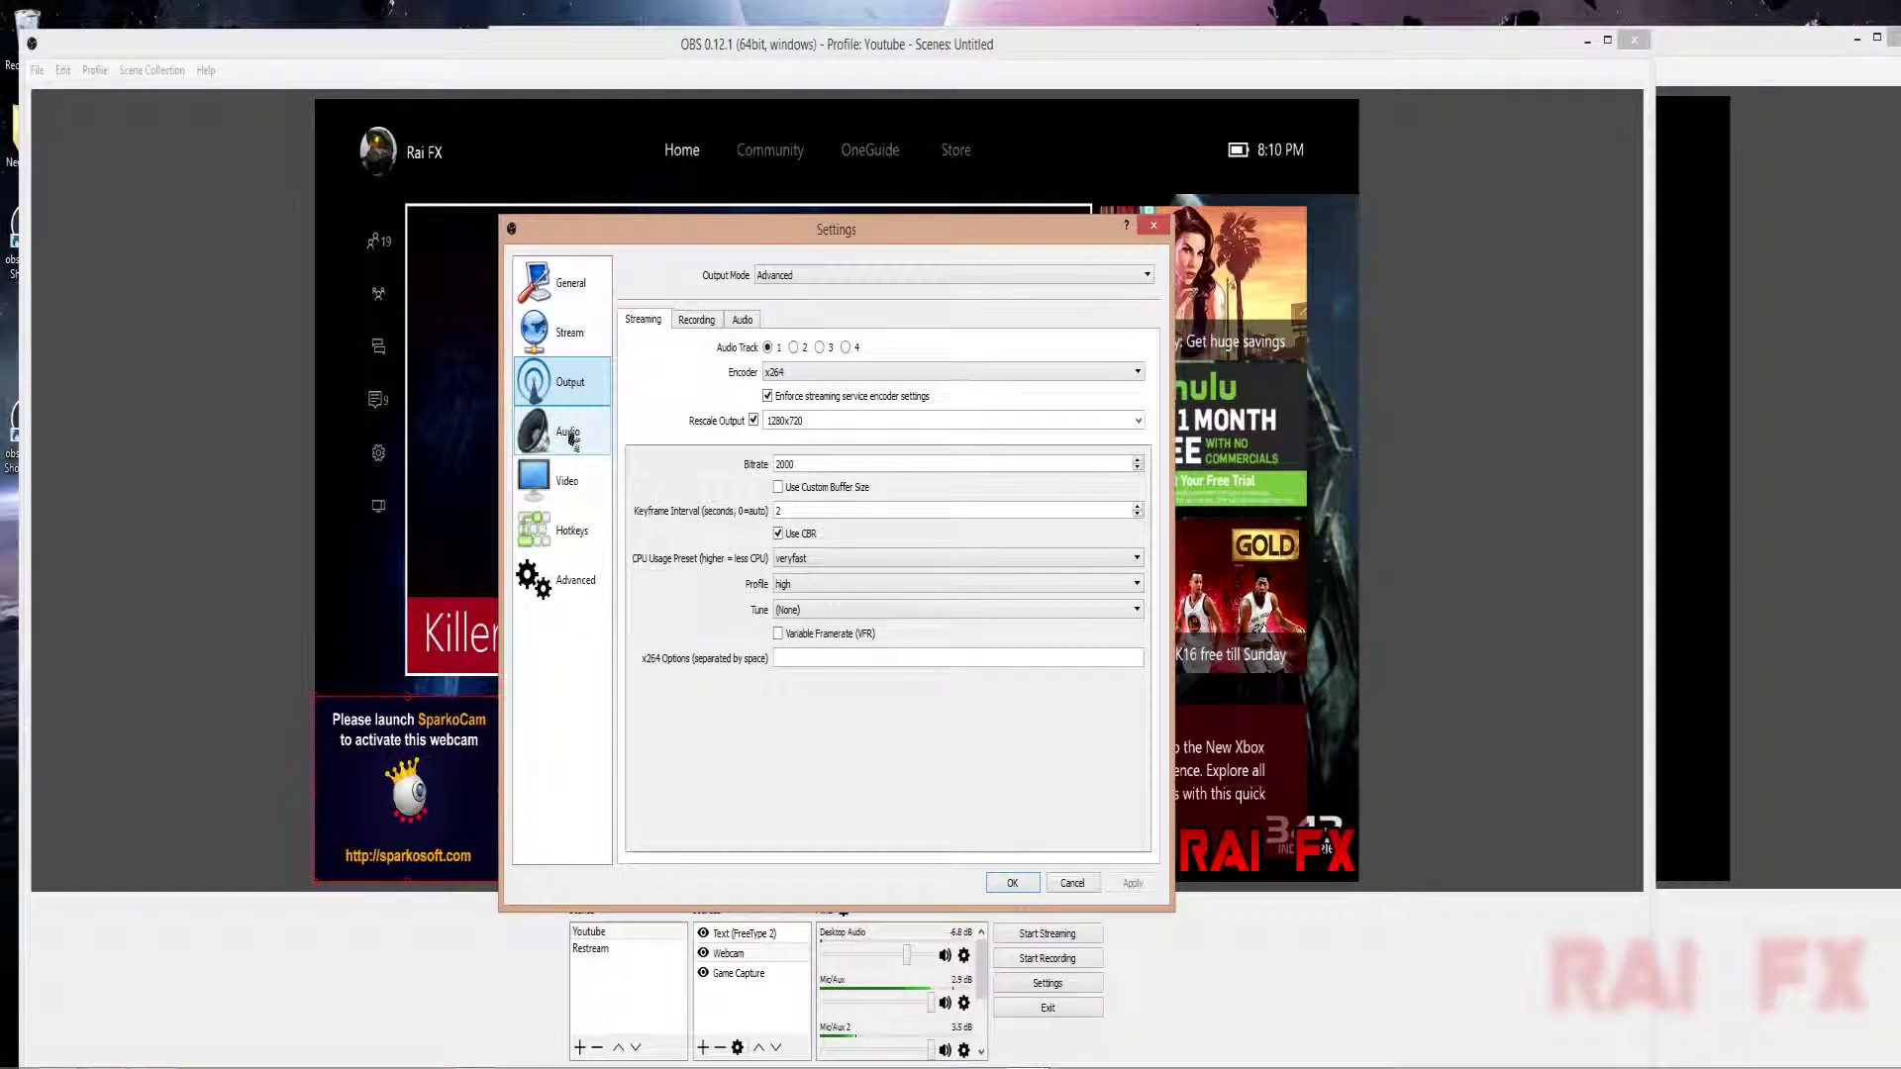
click(697, 321)
click(643, 321)
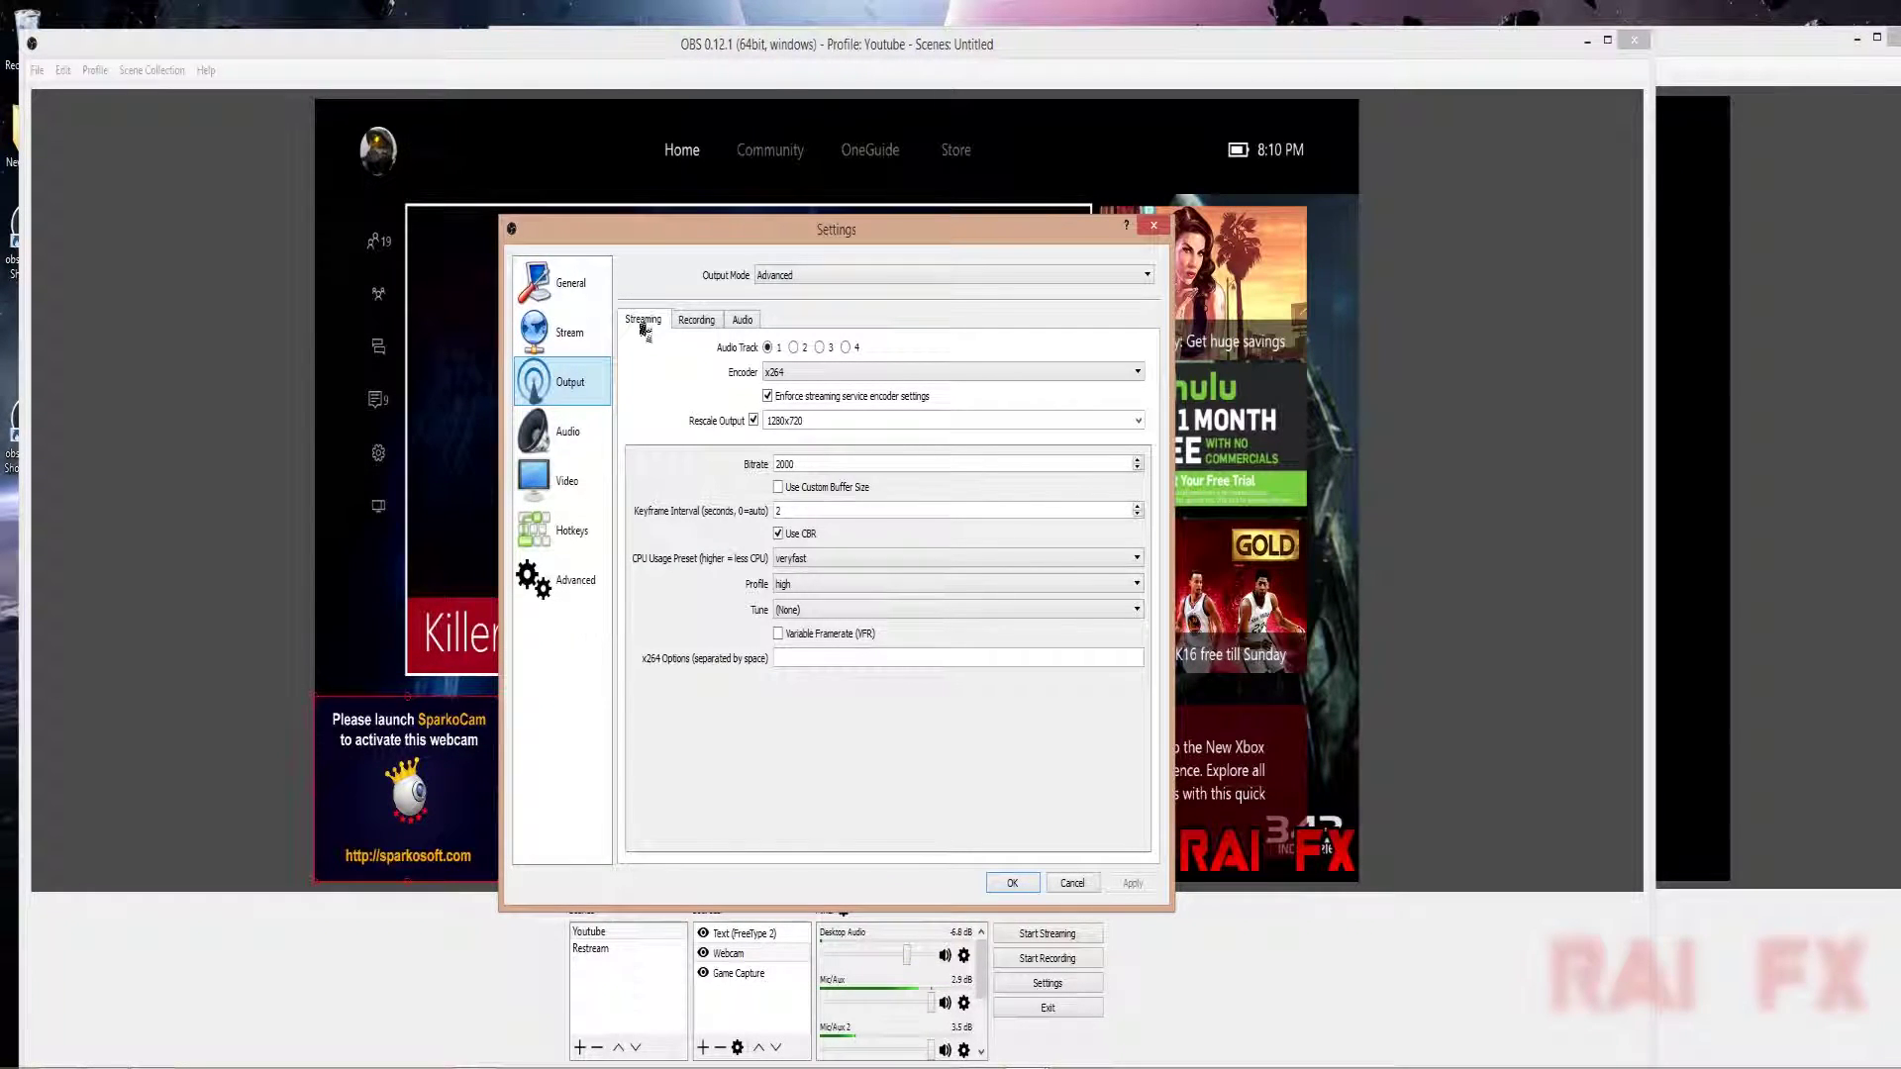
click(698, 332)
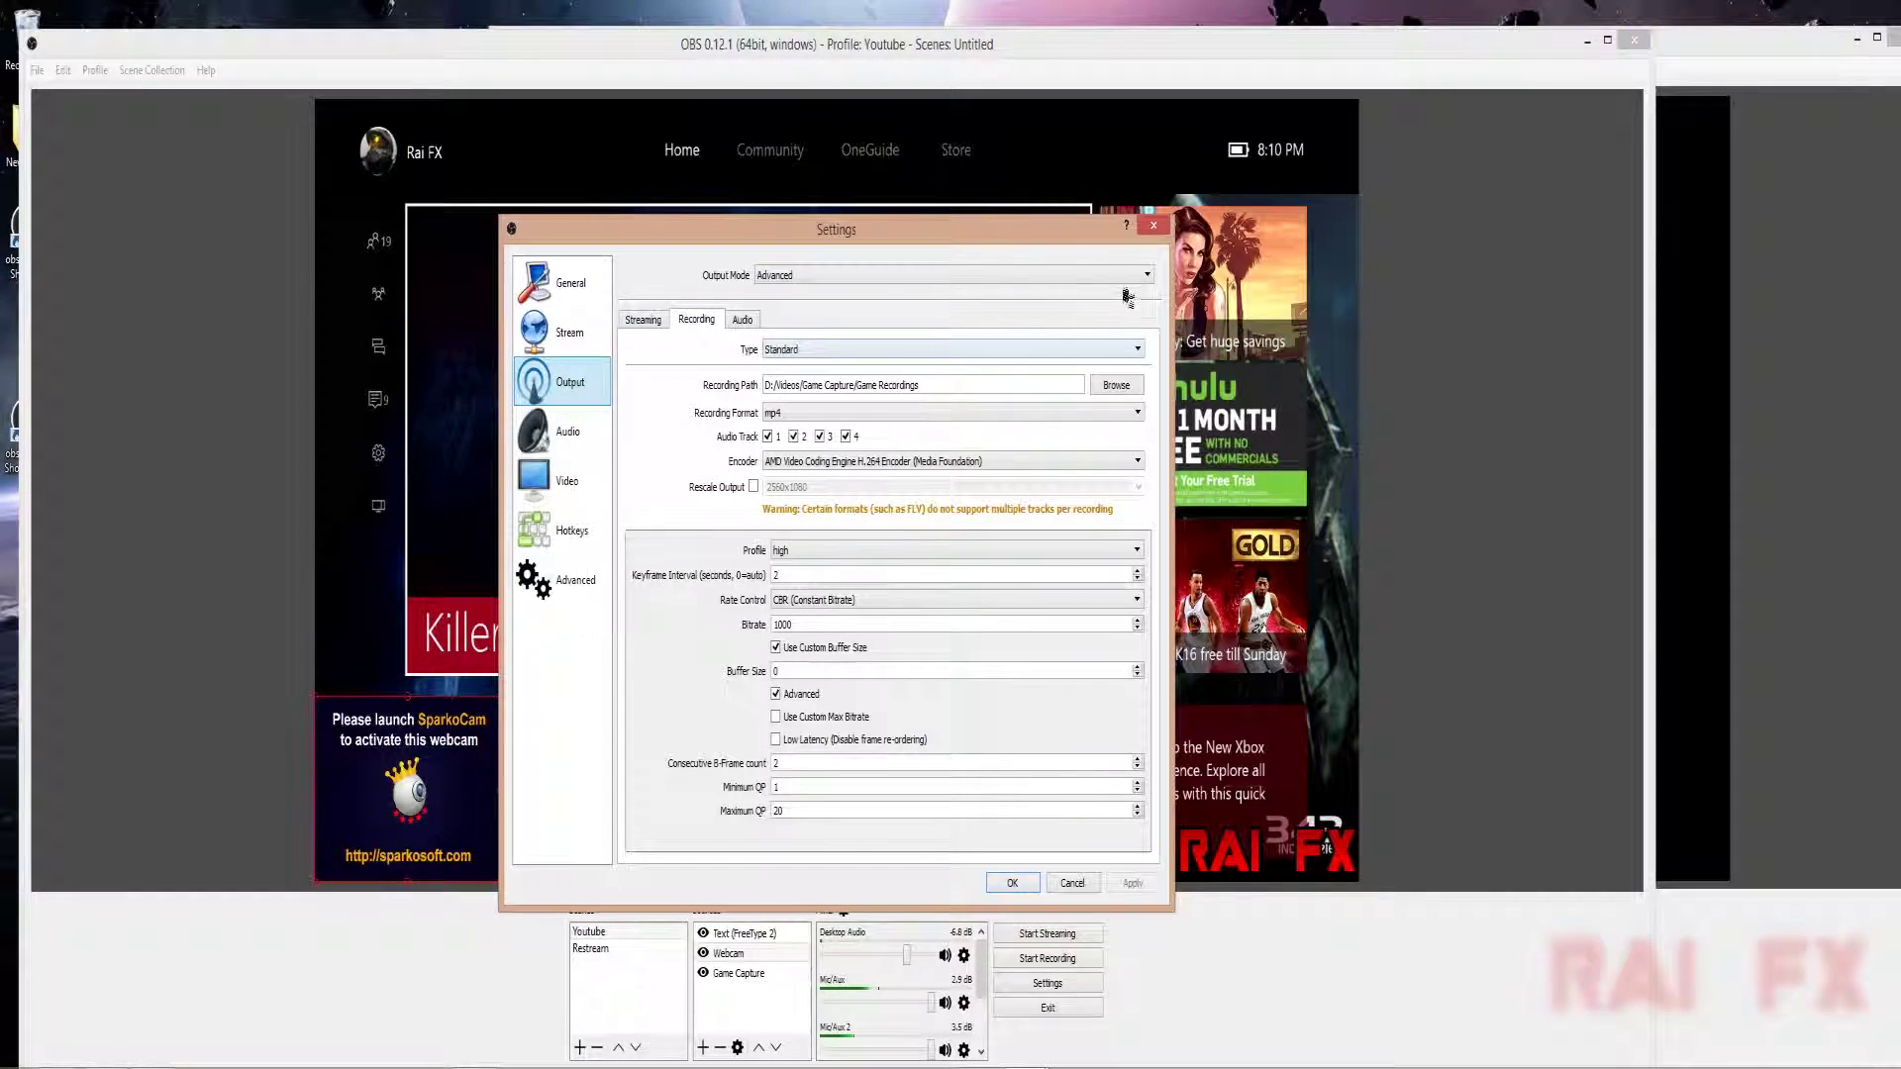
click(1154, 228)
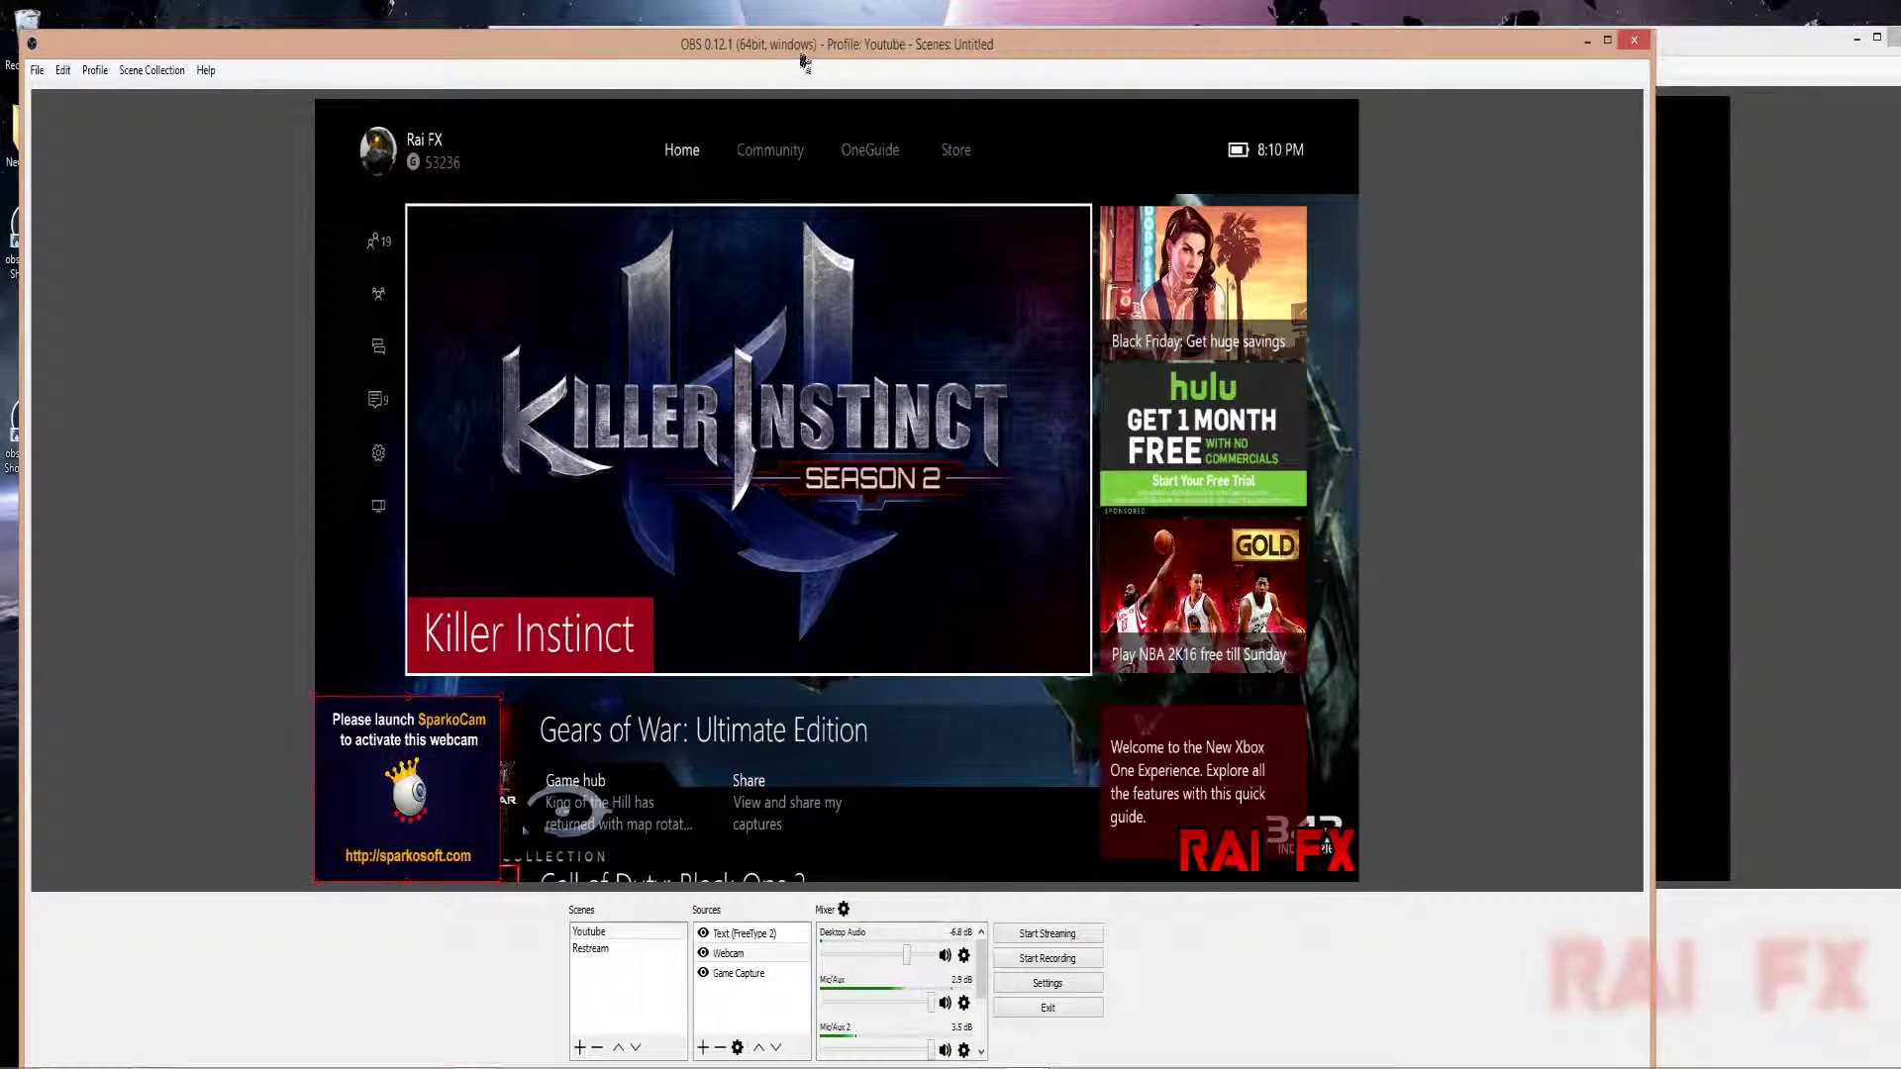
- Move the first OBS window aside, bring the second instance forward, and open its Profile menu
drag(805, 62, 648, 39)
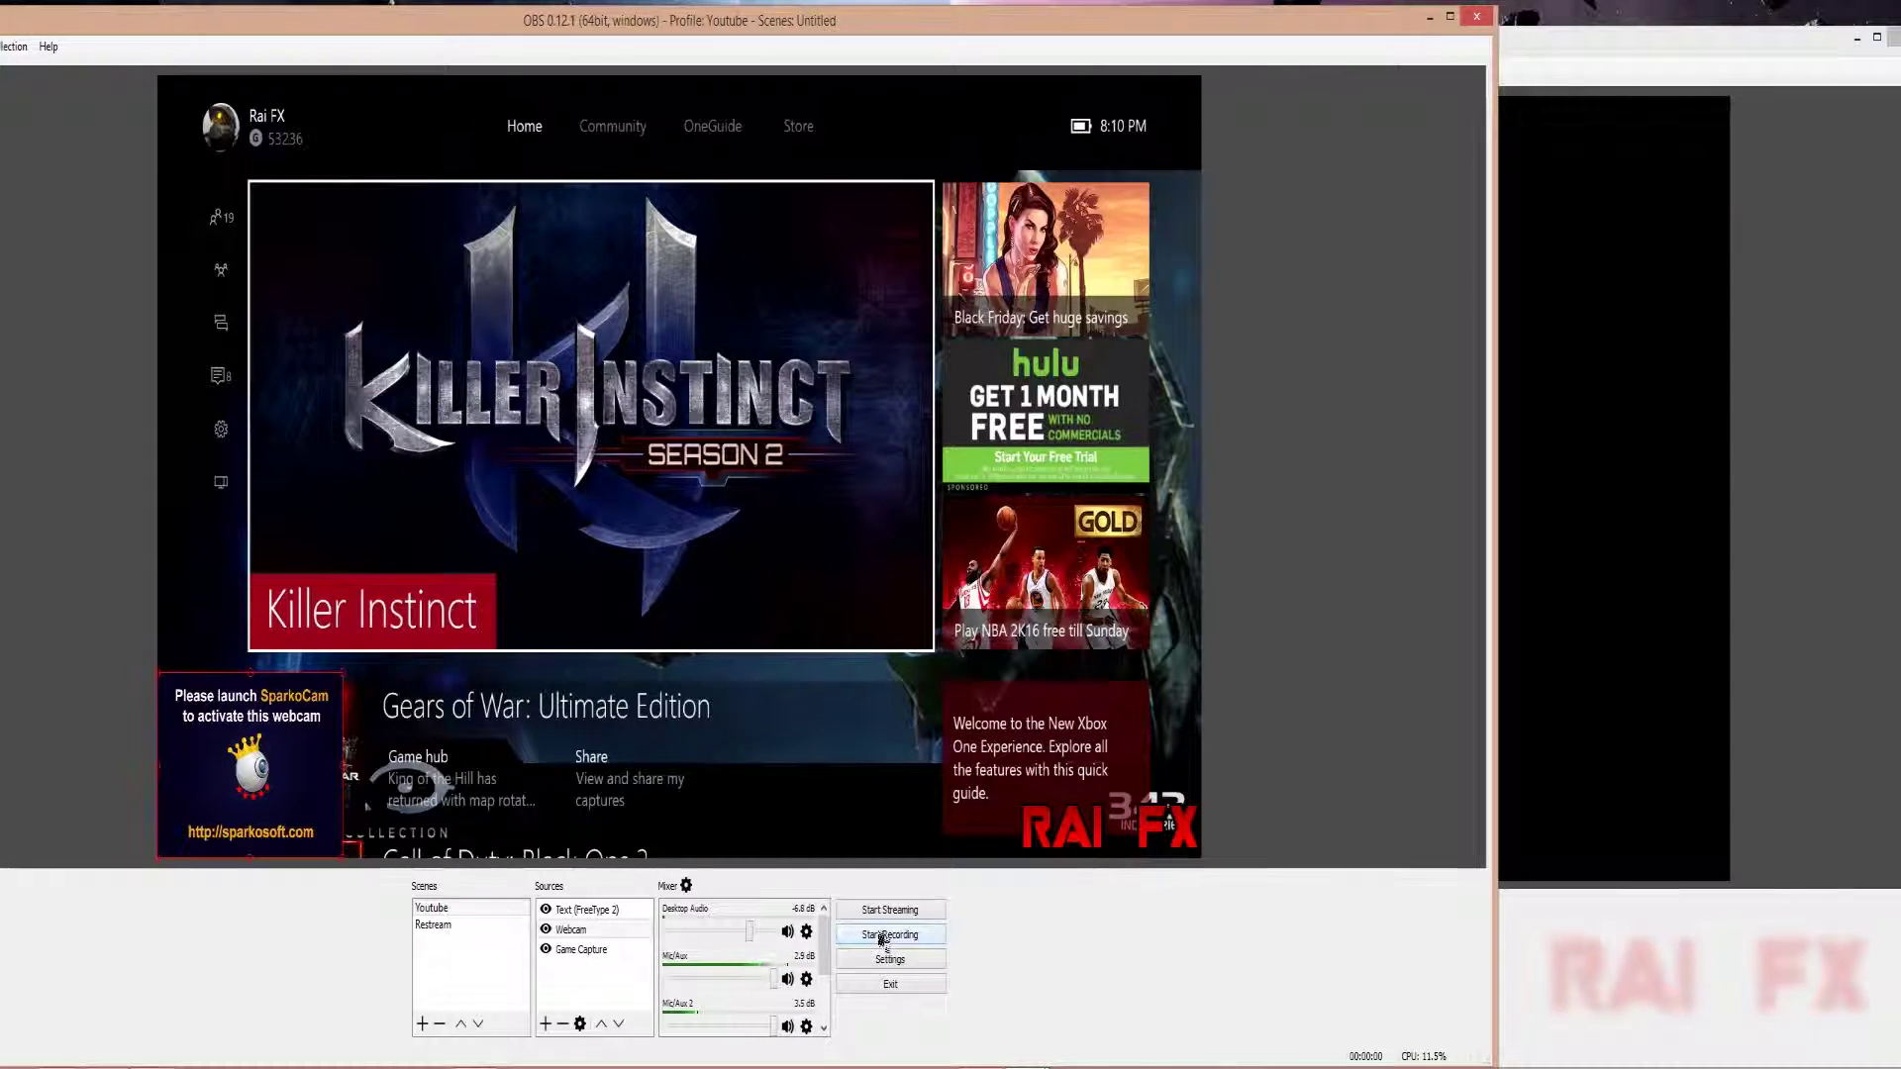
drag(1644, 60, 1613, 31)
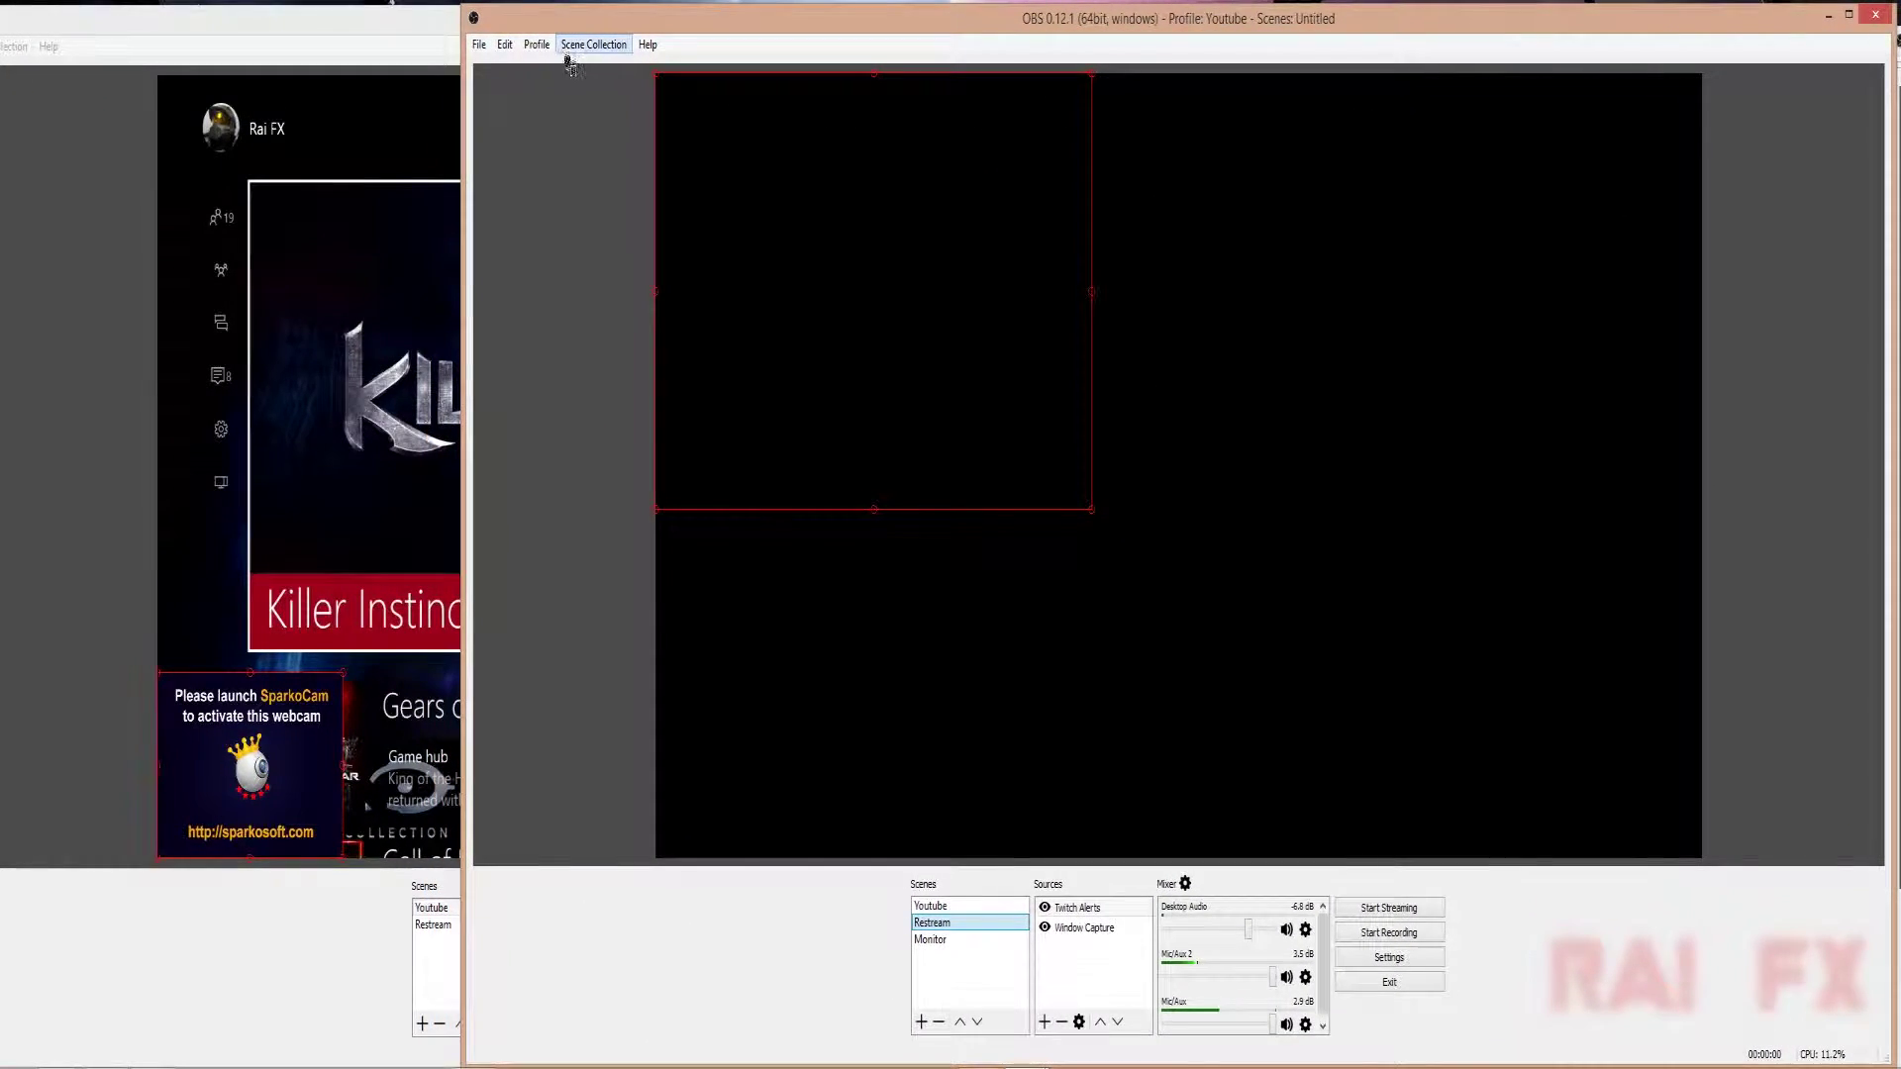
click(478, 44)
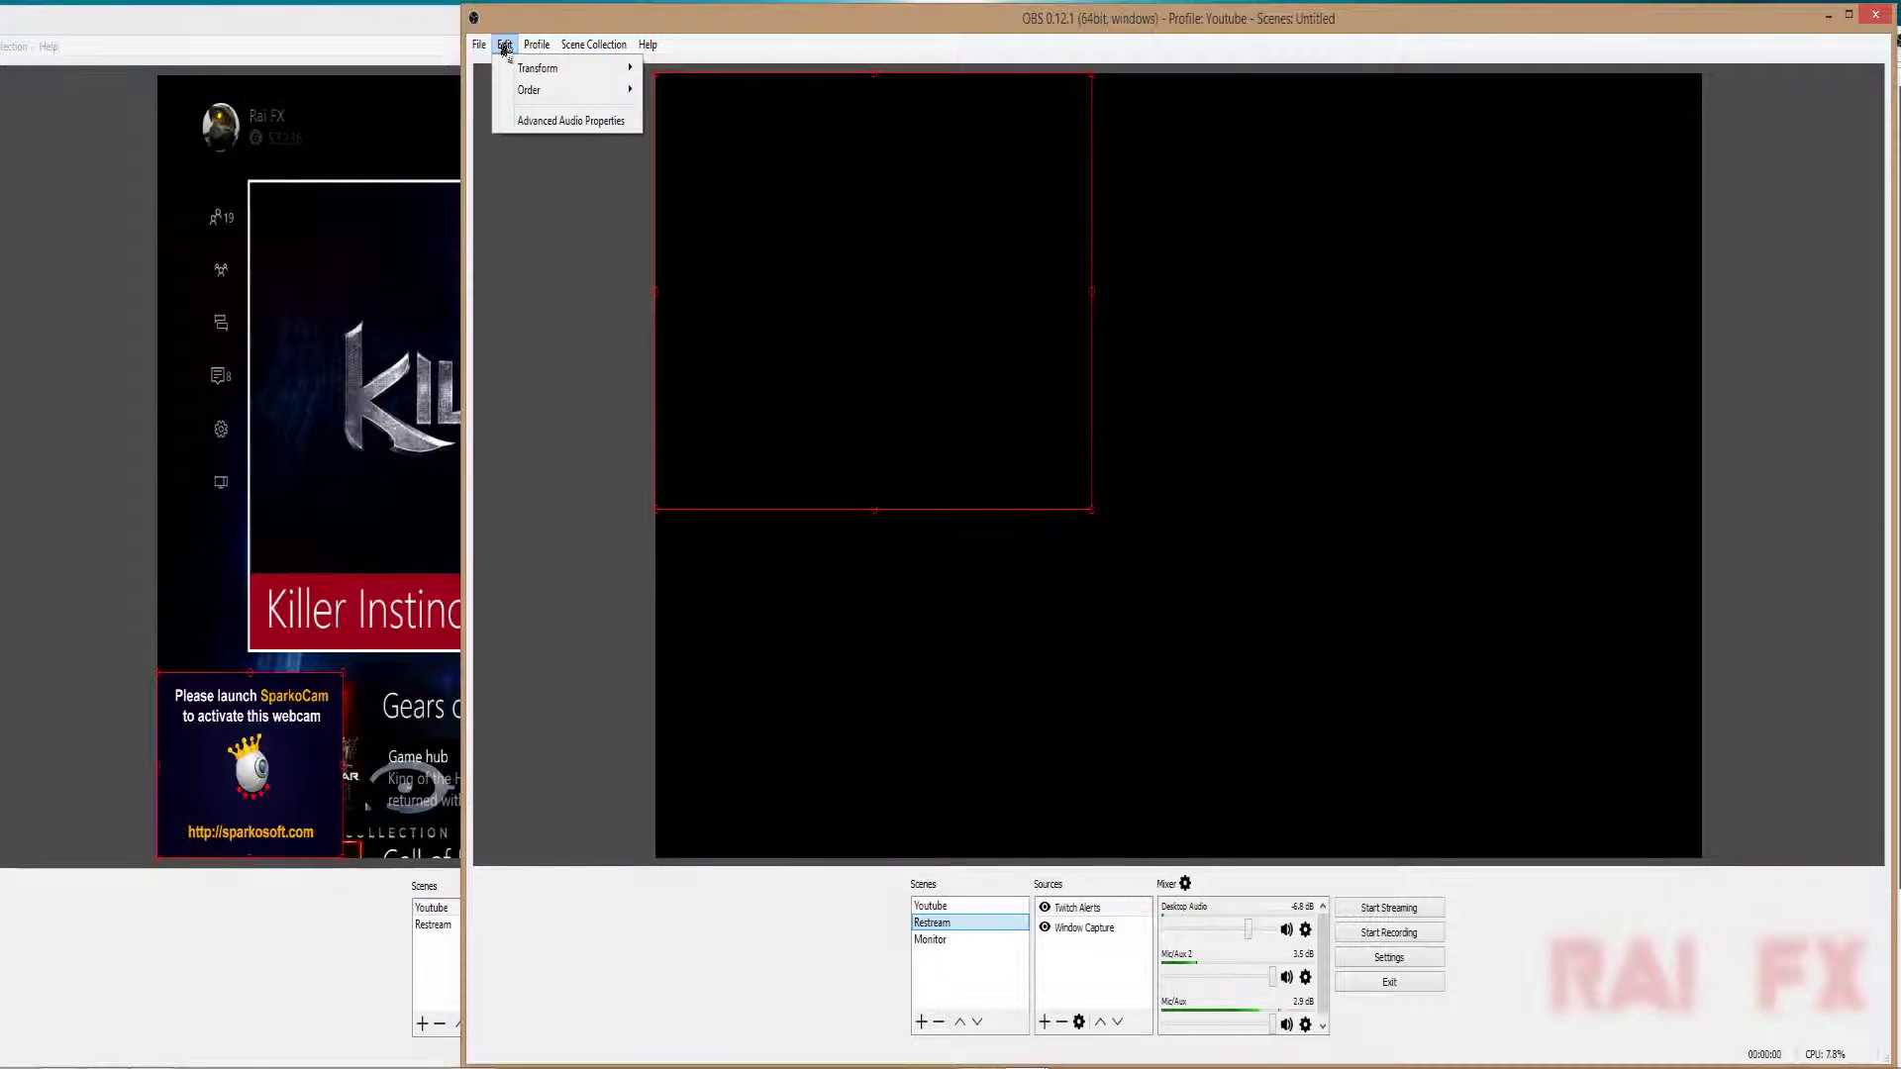
mouse_move(534, 50)
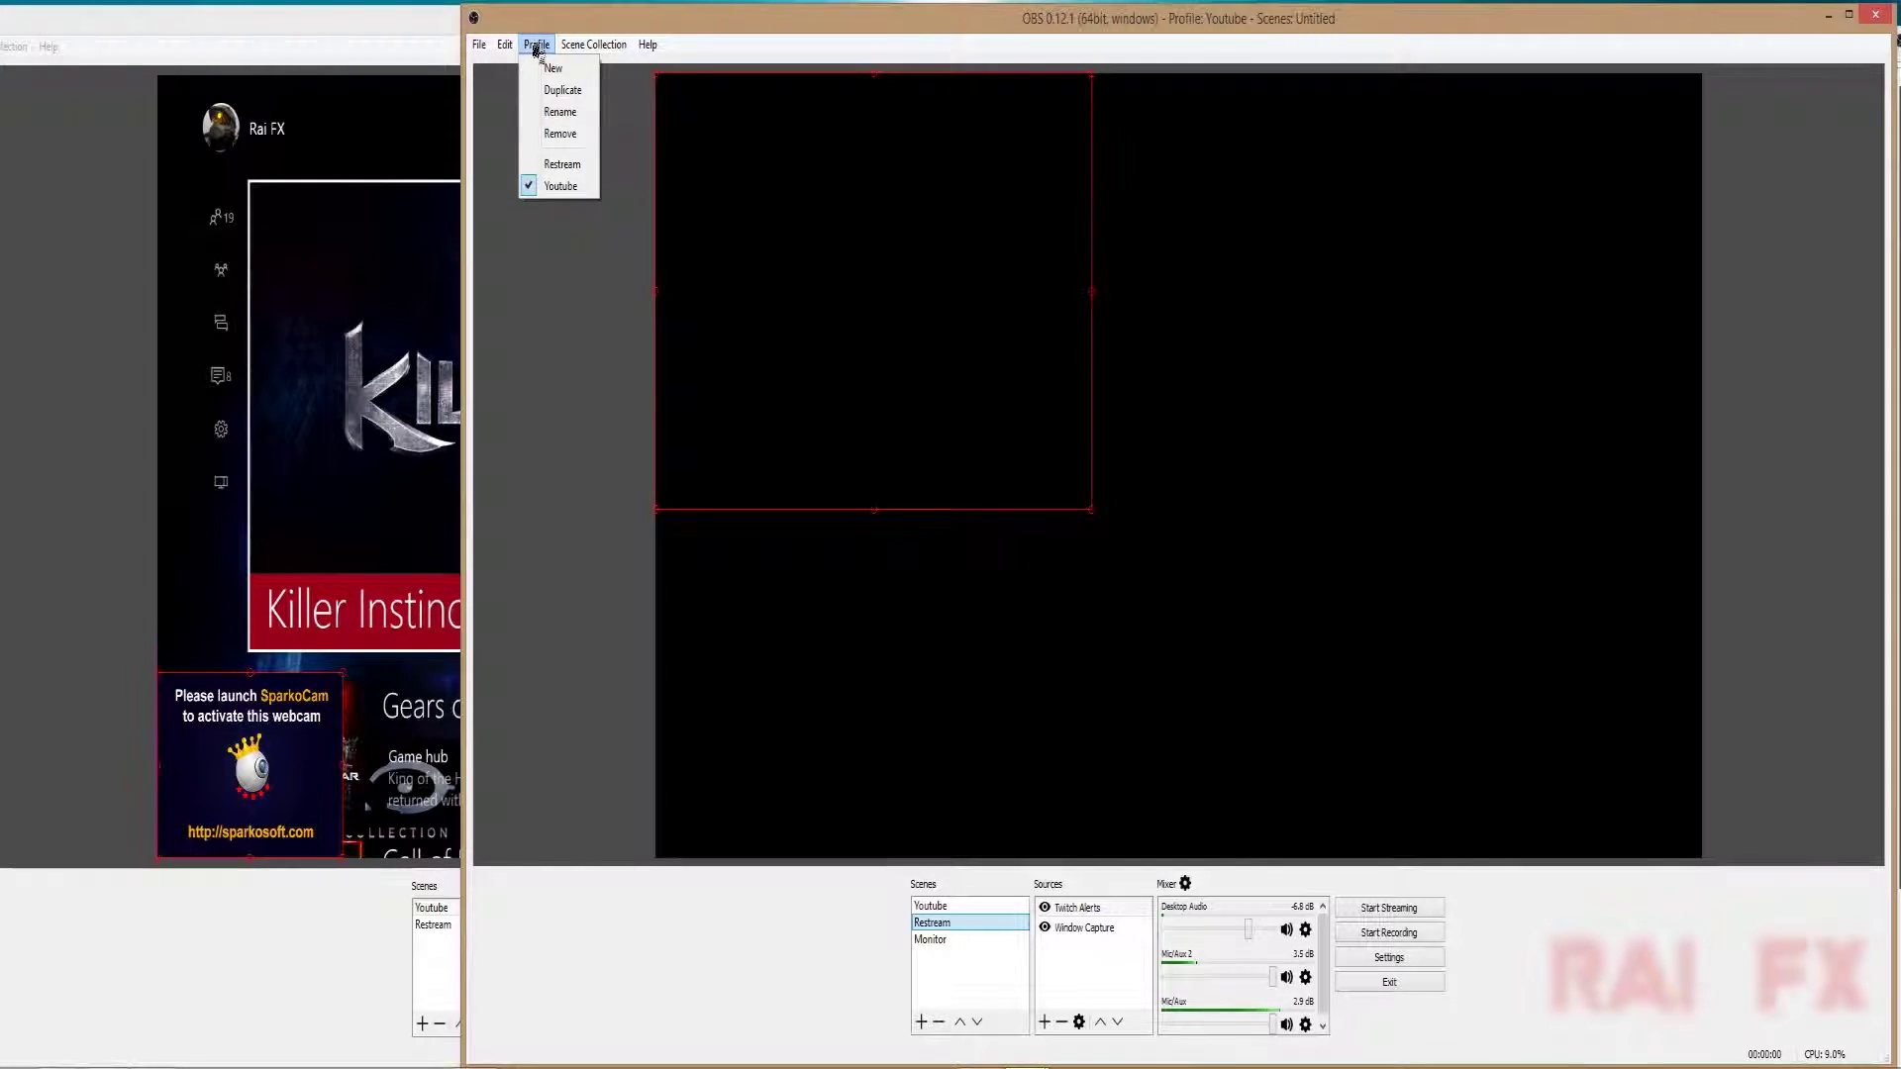
- Choose the Restream profile, then select the Restream scene and its Twitch Alerts source
click(562, 166)
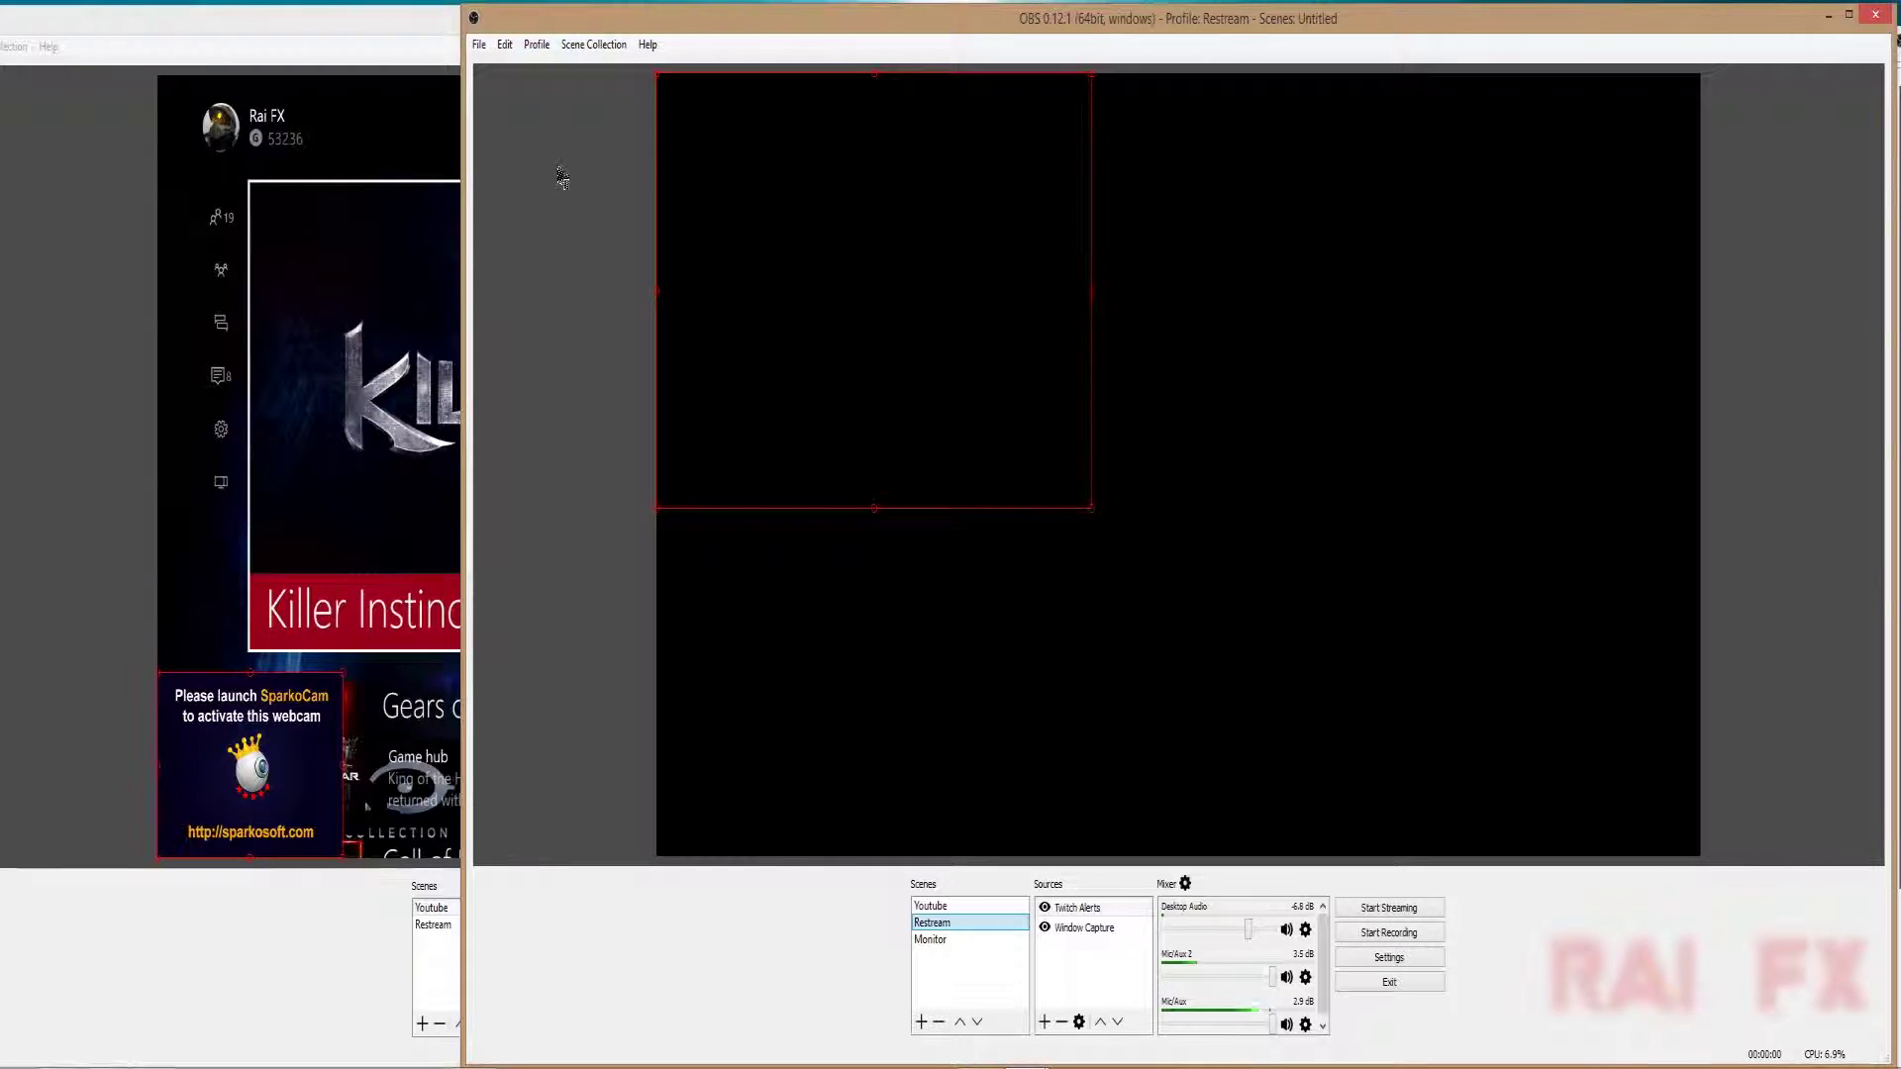
click(478, 44)
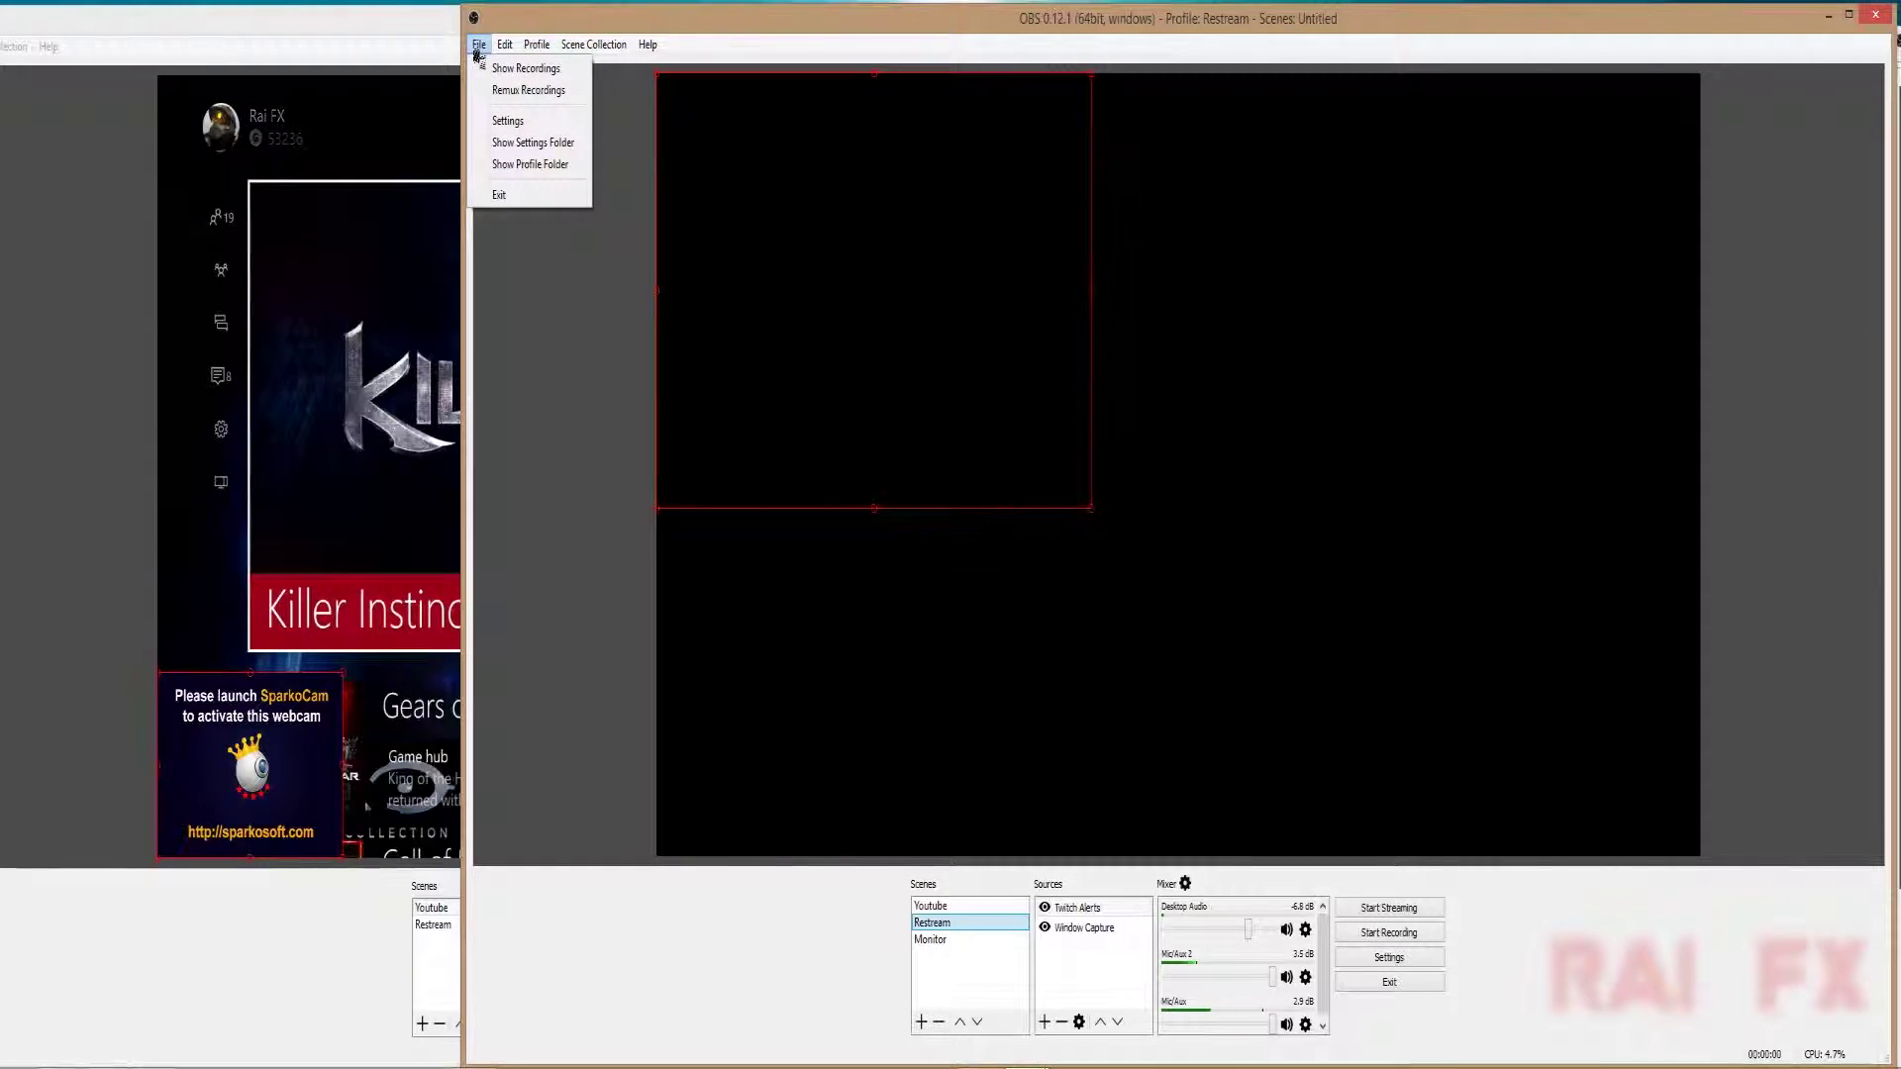
click(478, 45)
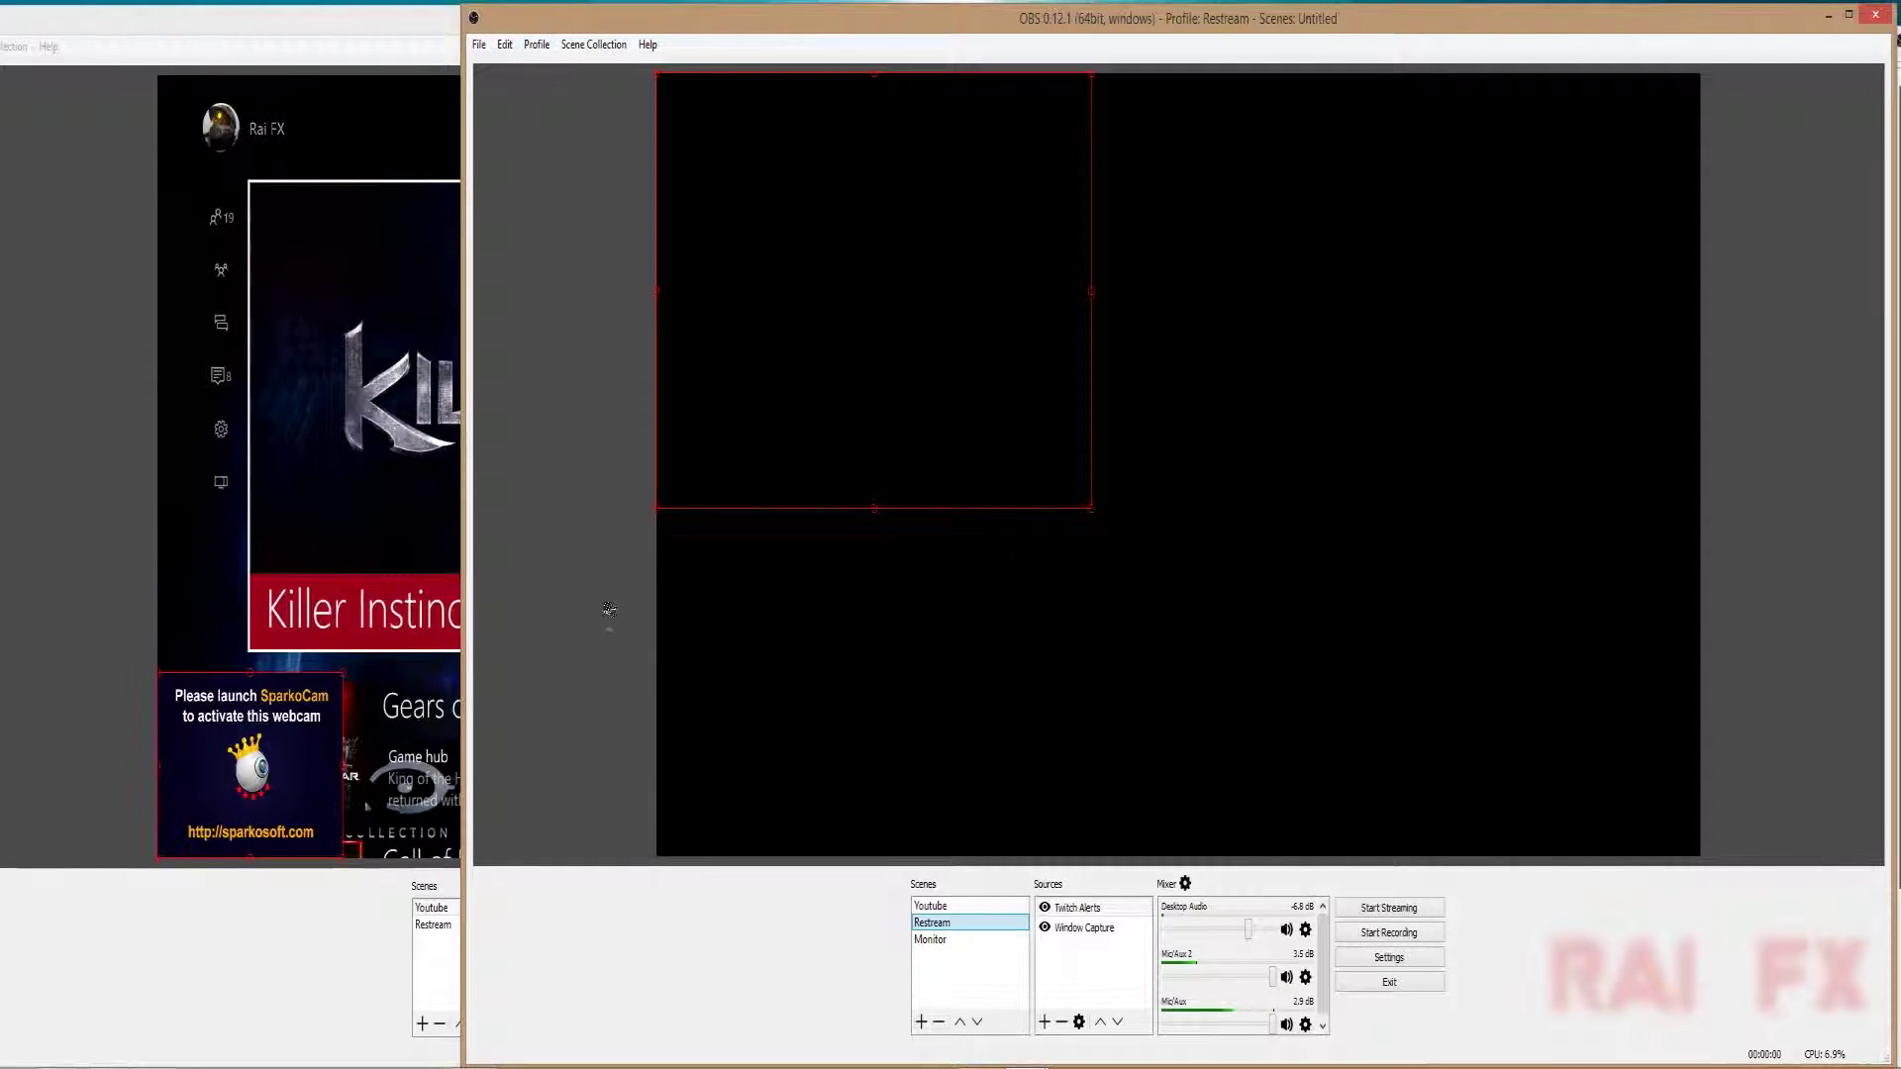
click(941, 922)
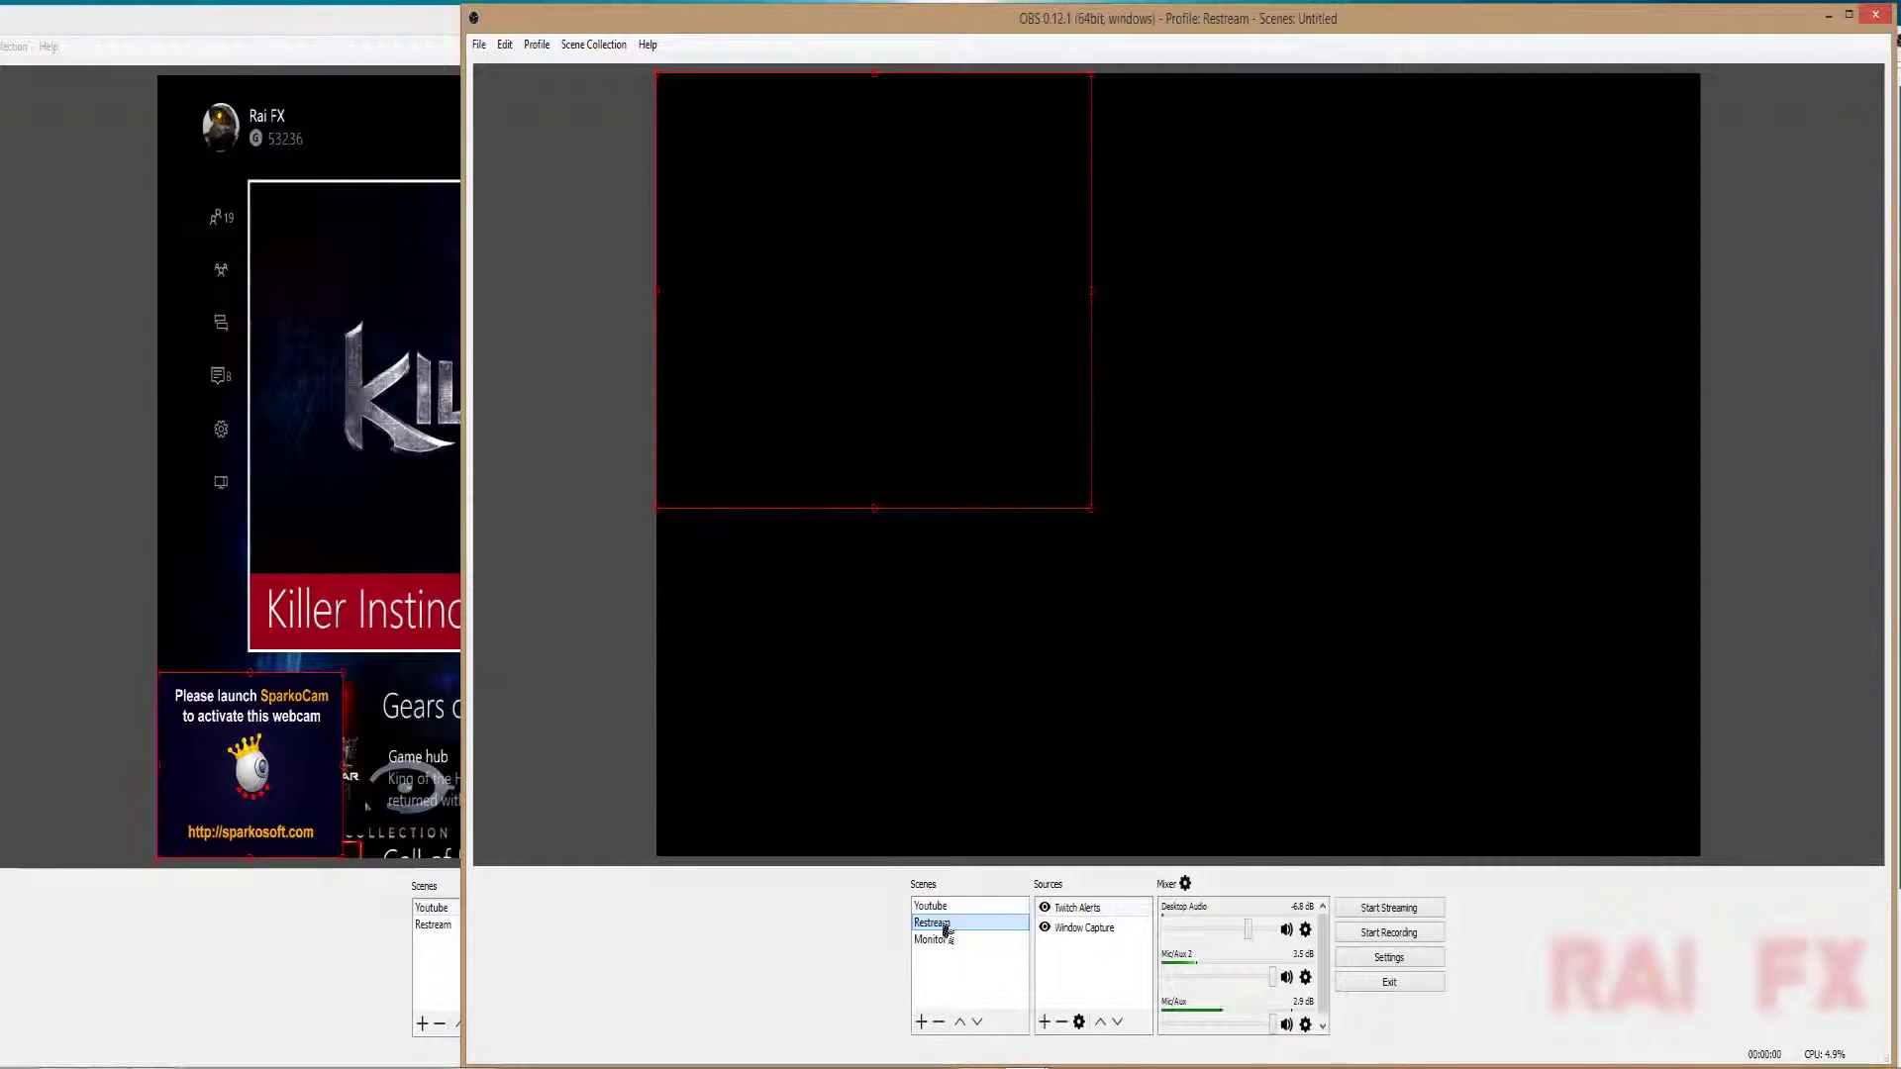
click(1074, 910)
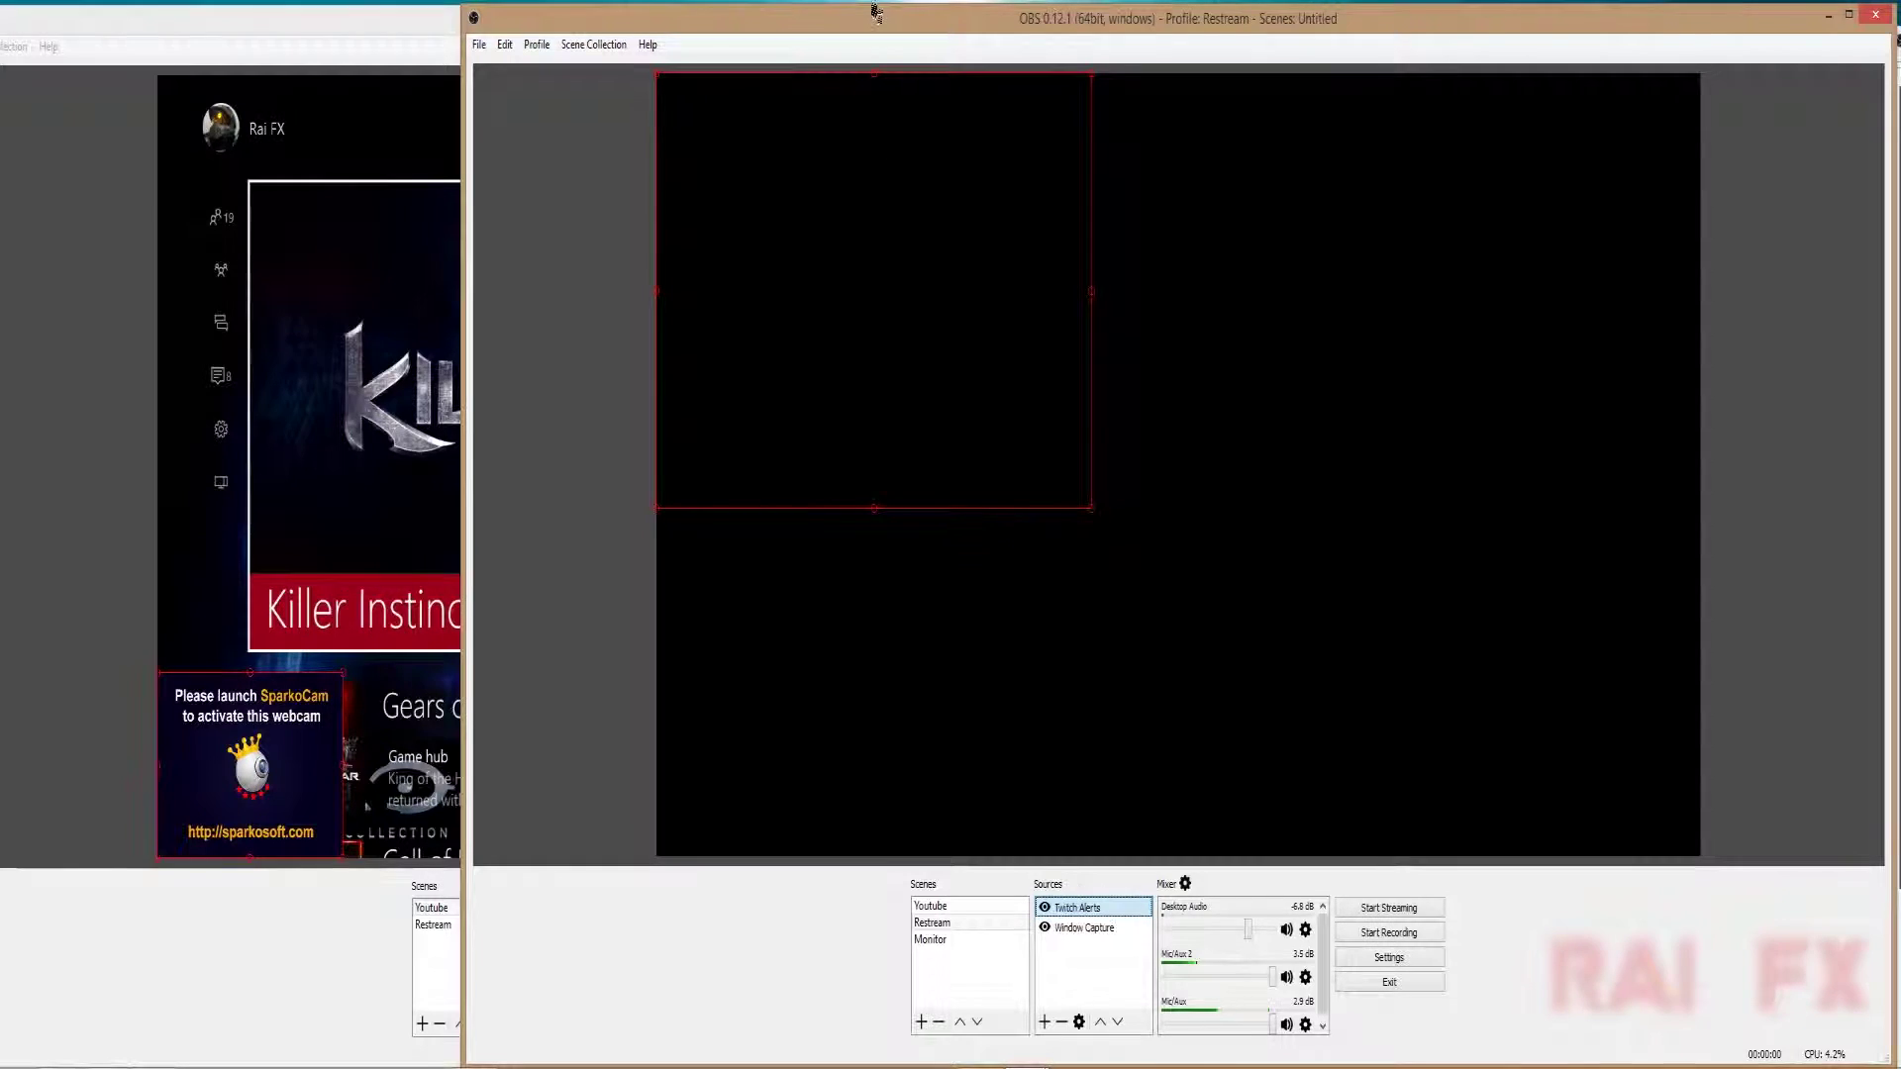
- In the Restream OBS window, start adding a new Window Capture source from the Sources list
drag(973, 28, 936, 52)
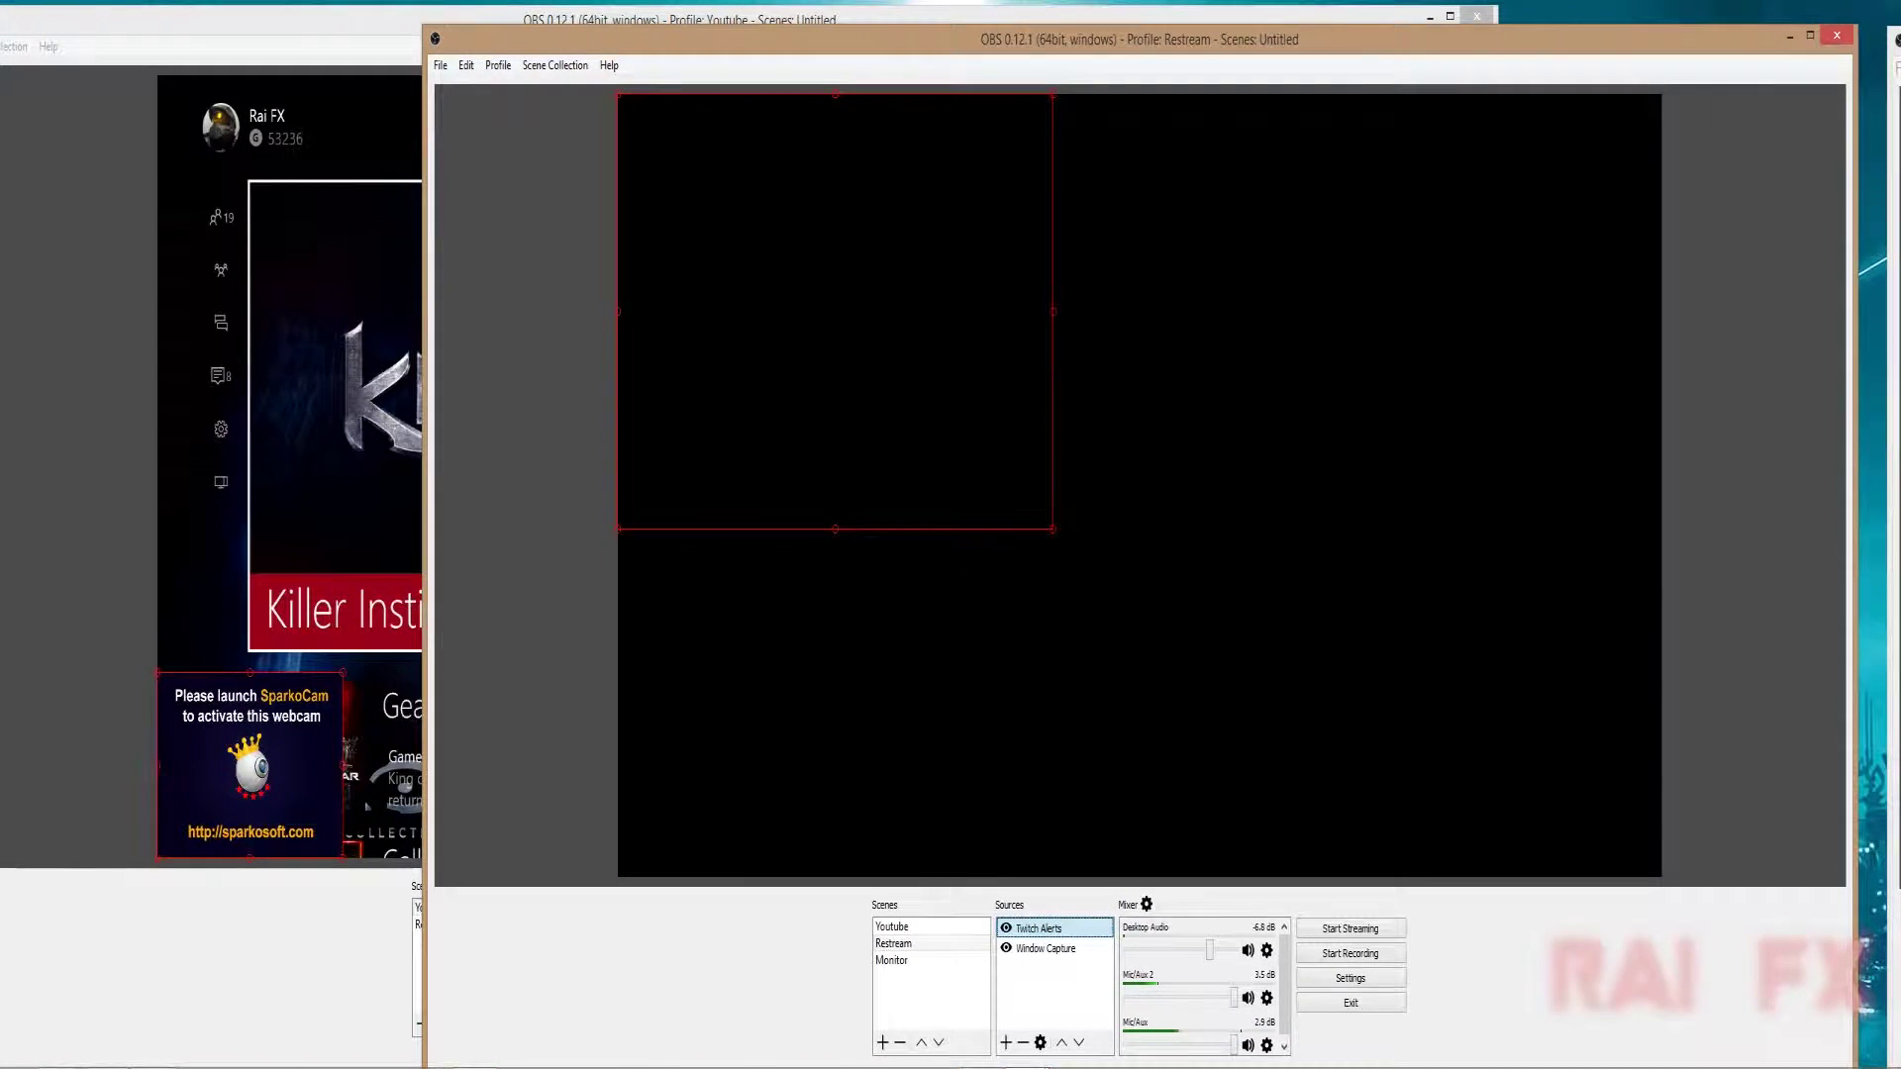
click(1045, 948)
right_click(1048, 953)
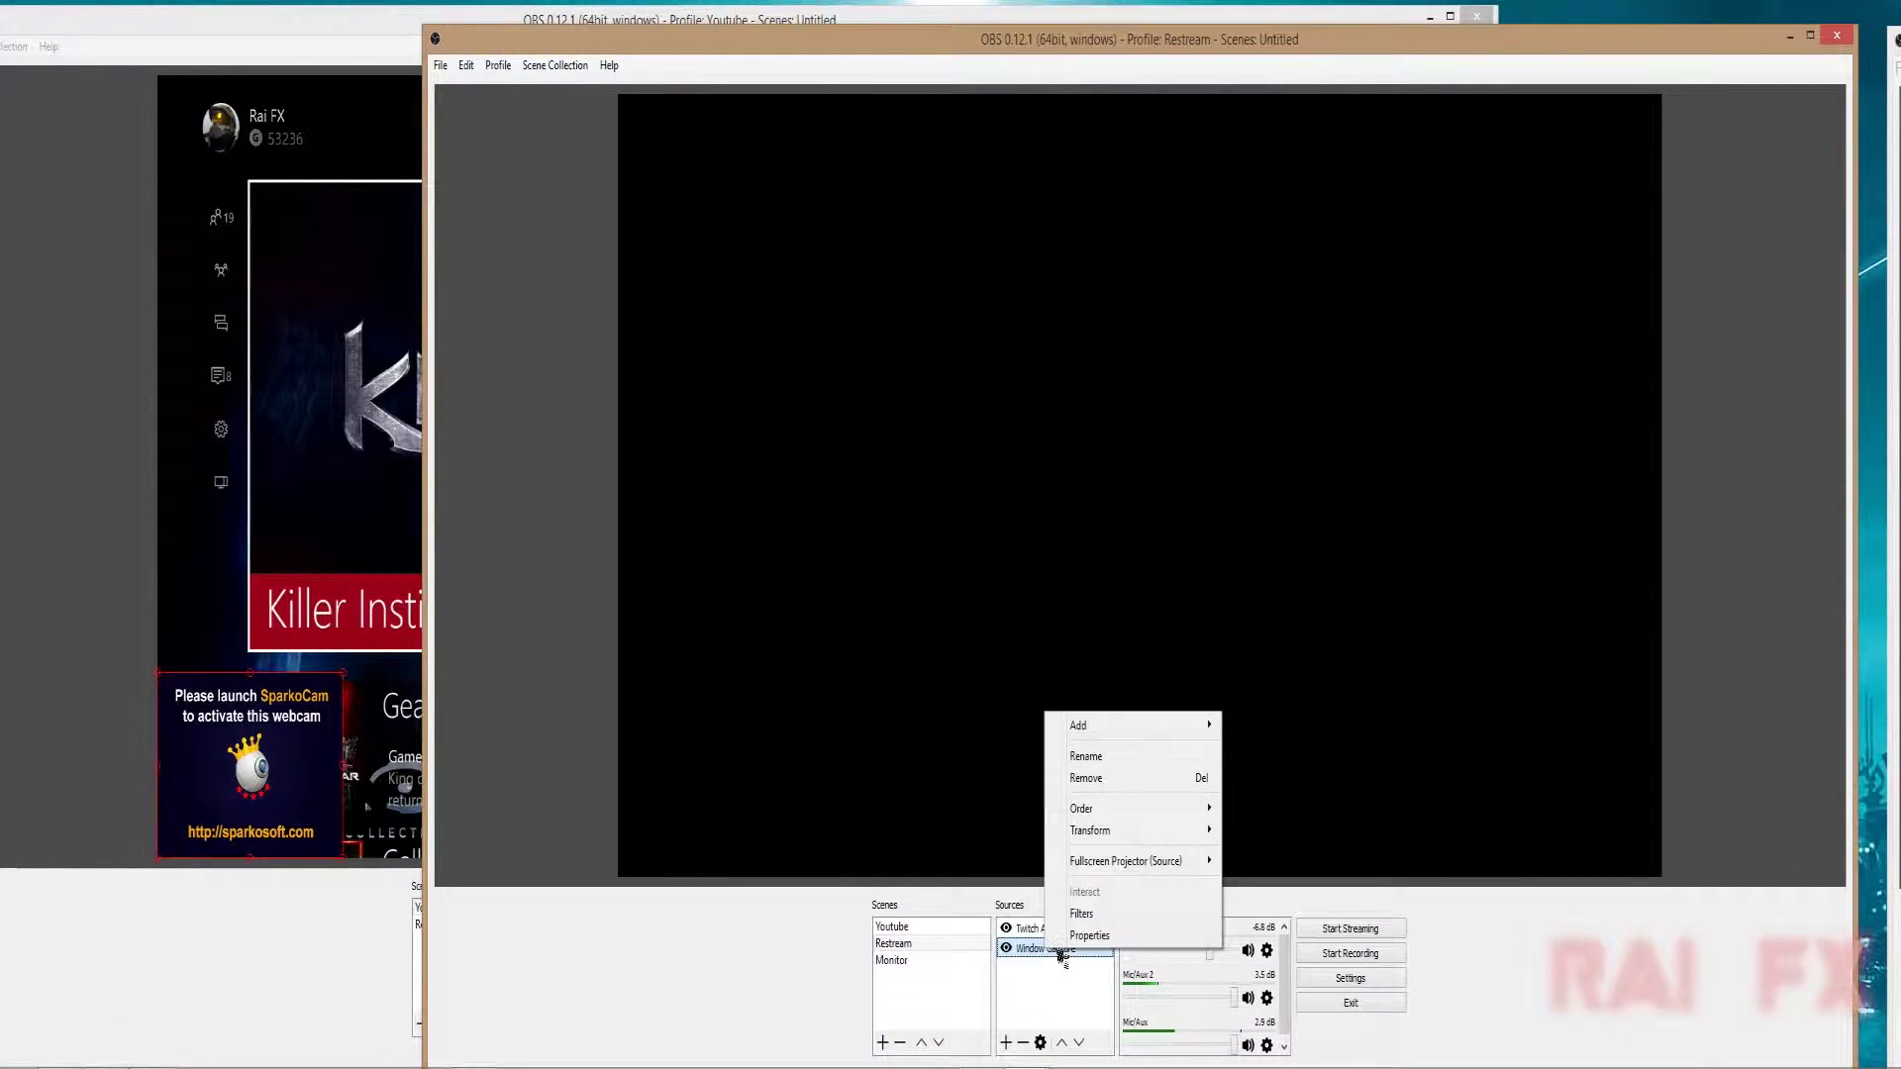
click(1057, 1005)
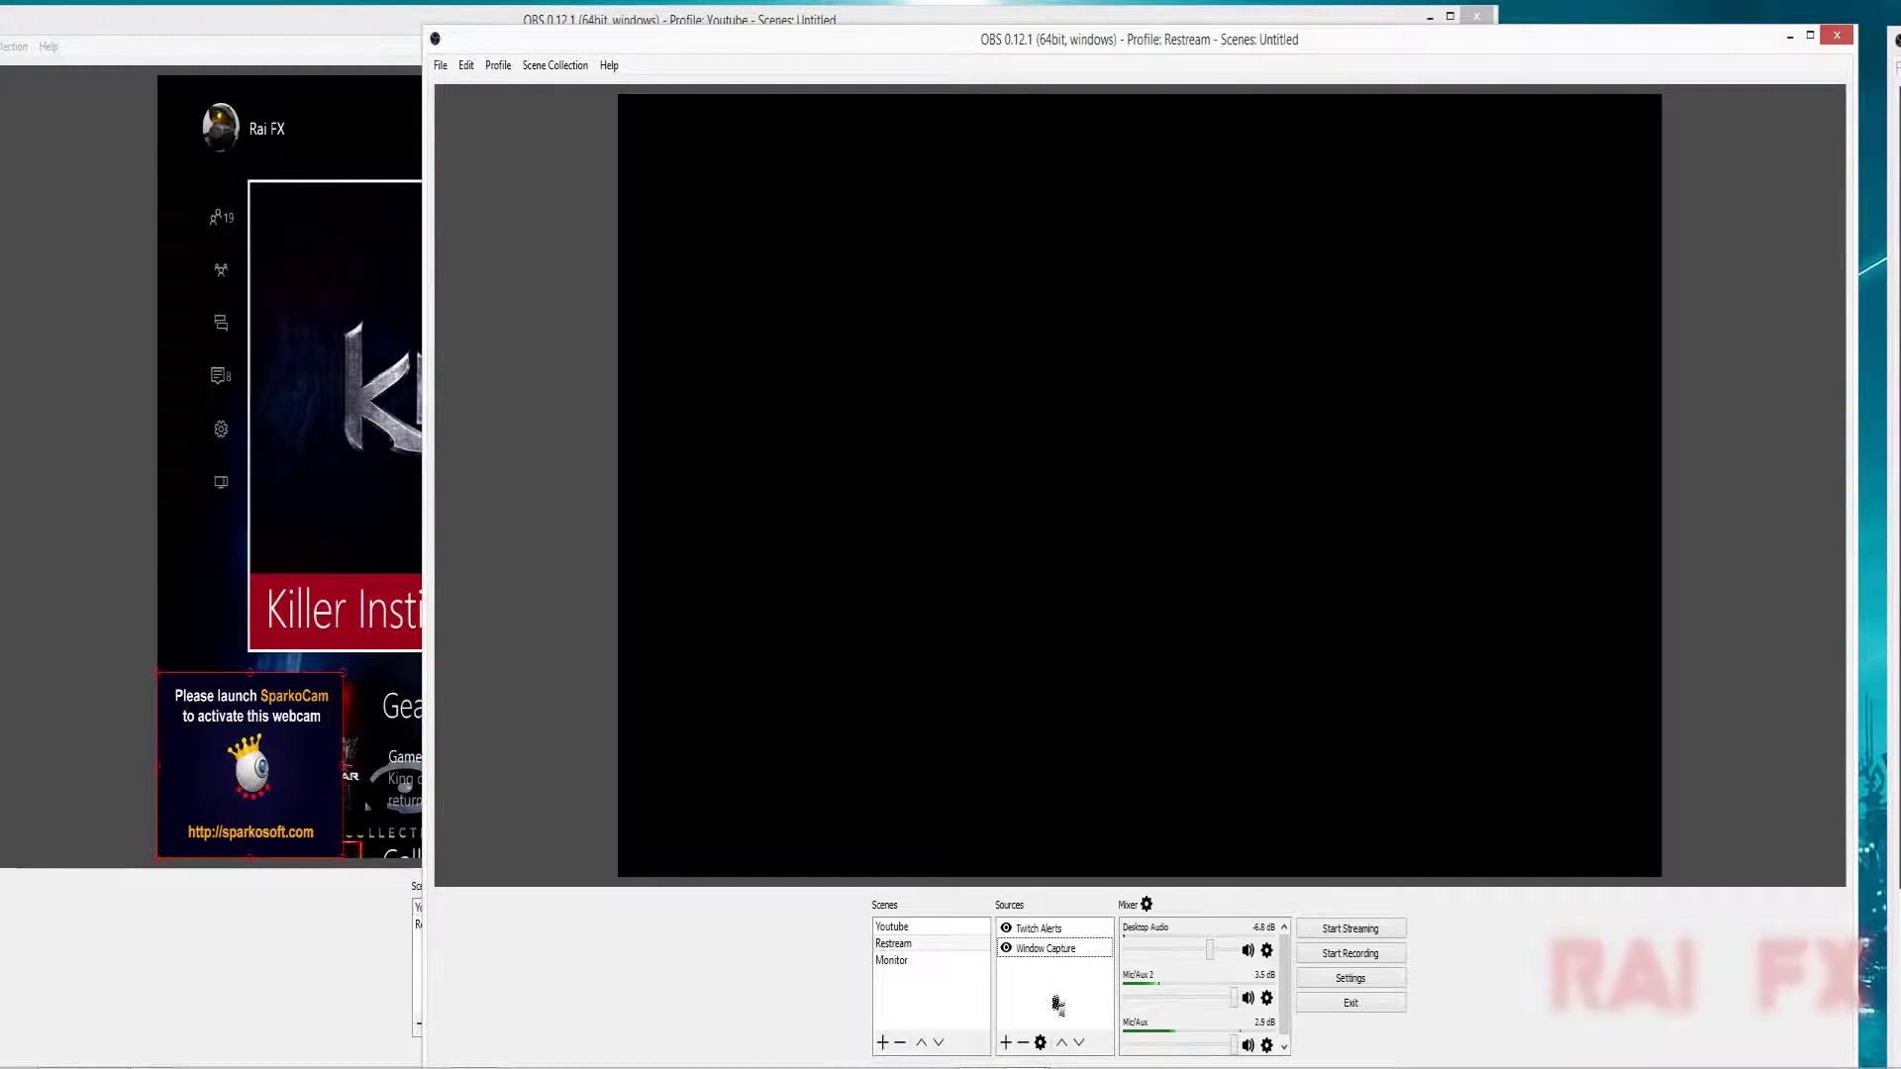
right_click(1057, 1005)
mouse_move(1094, 1006)
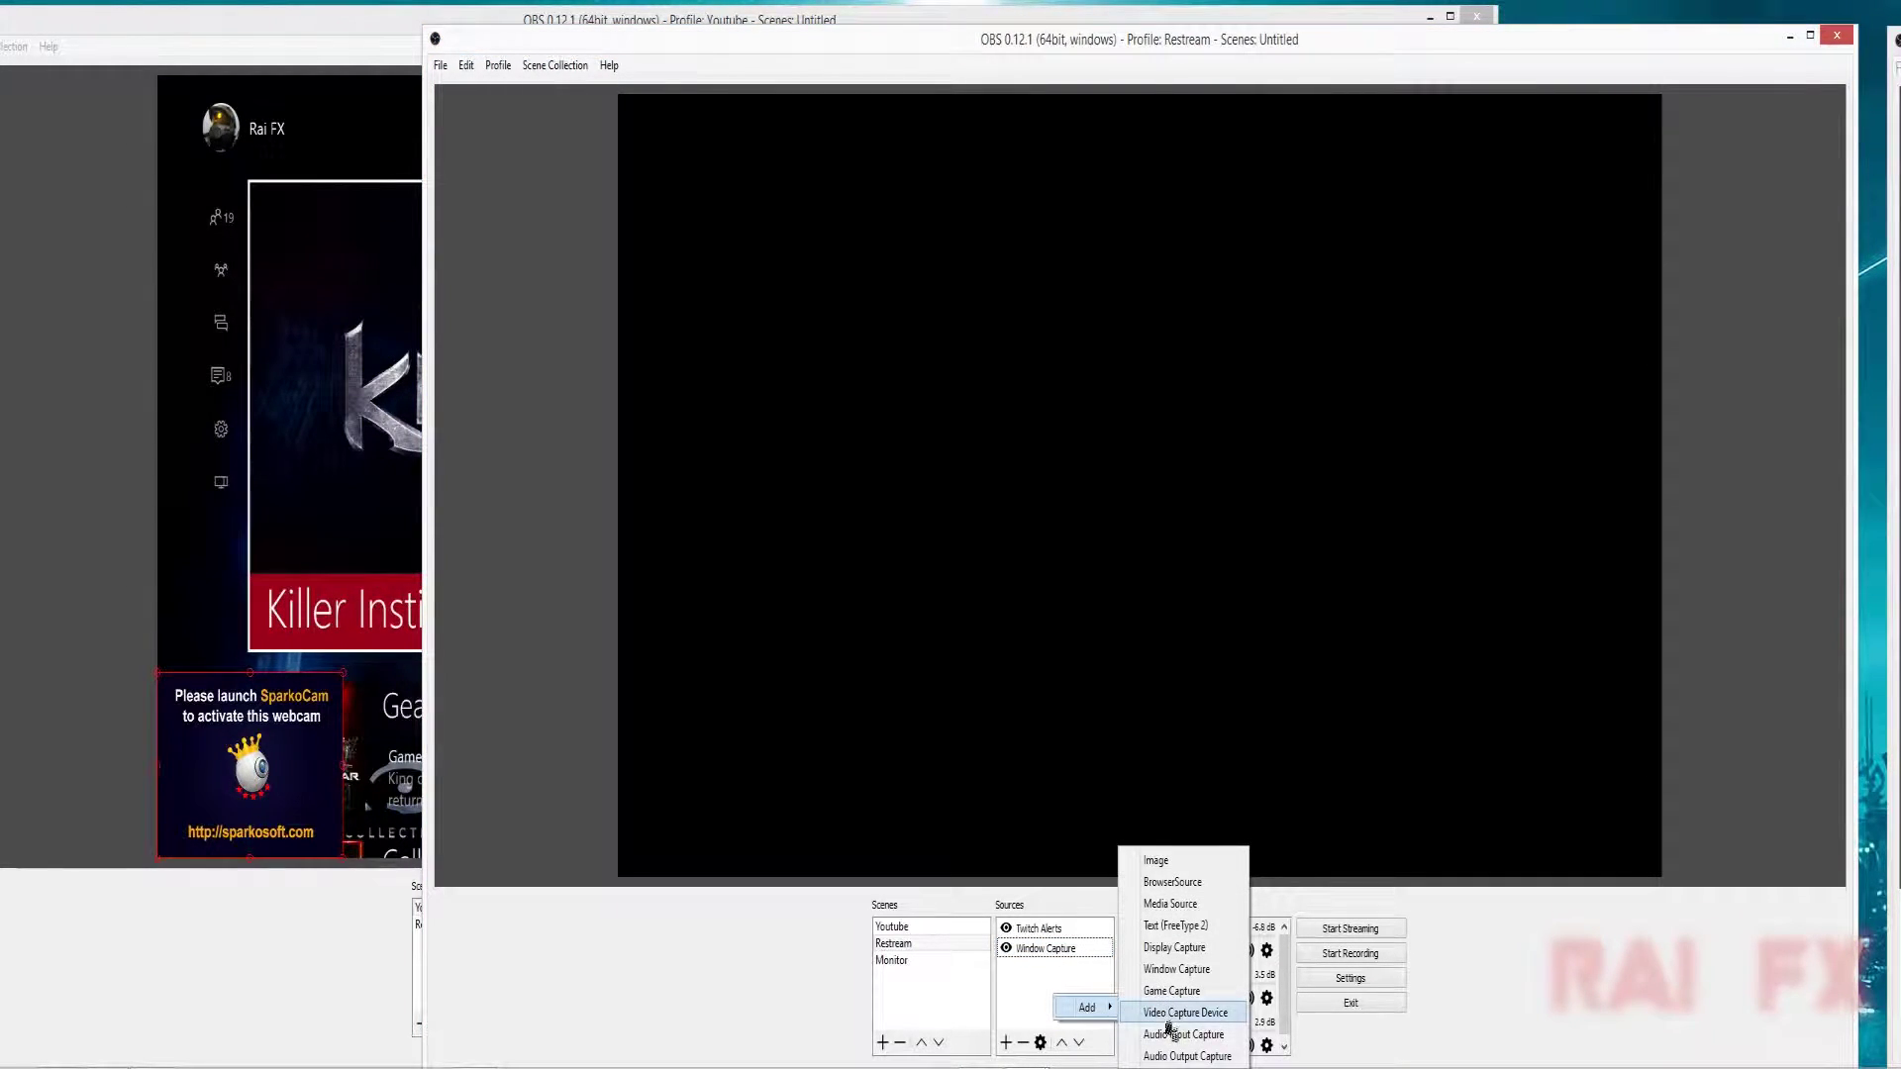
click(1176, 969)
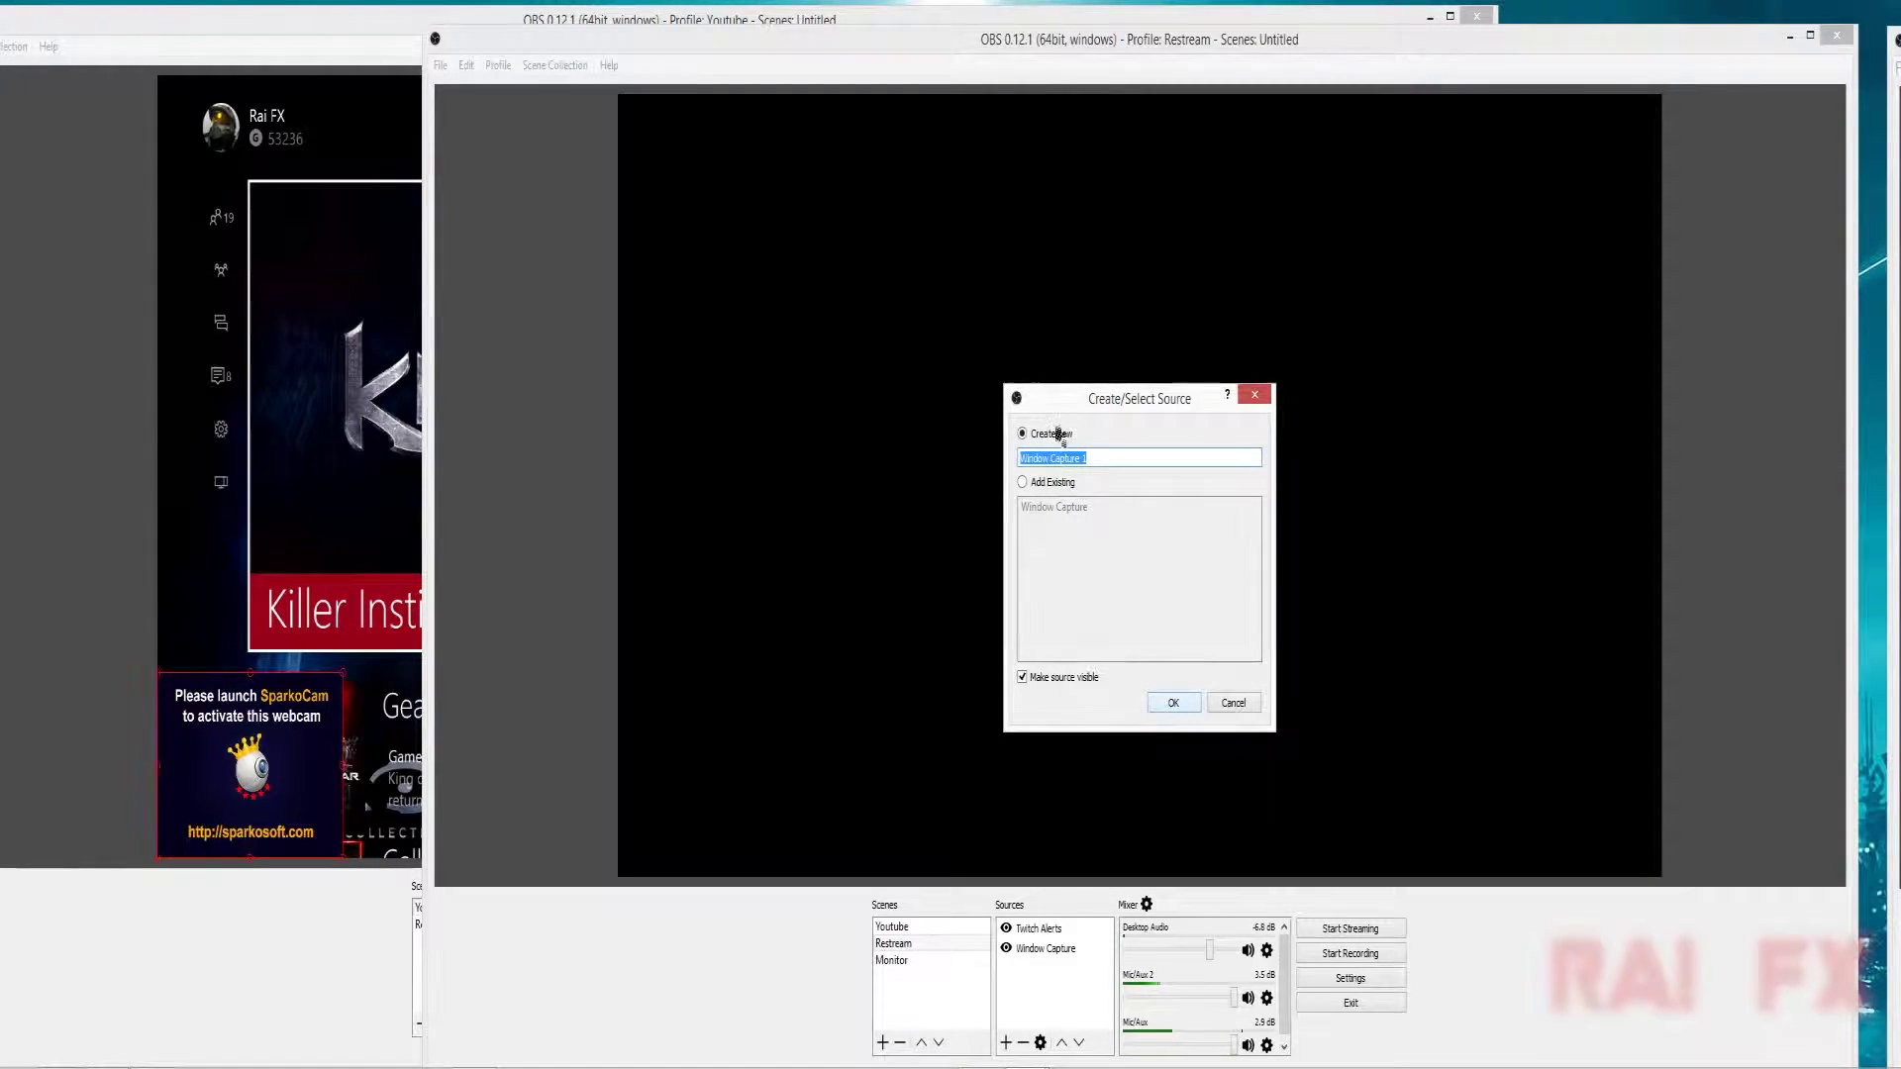
- Create Window Capture 1, keep its window choice unchanged, and discard the properties changes
click(1174, 703)
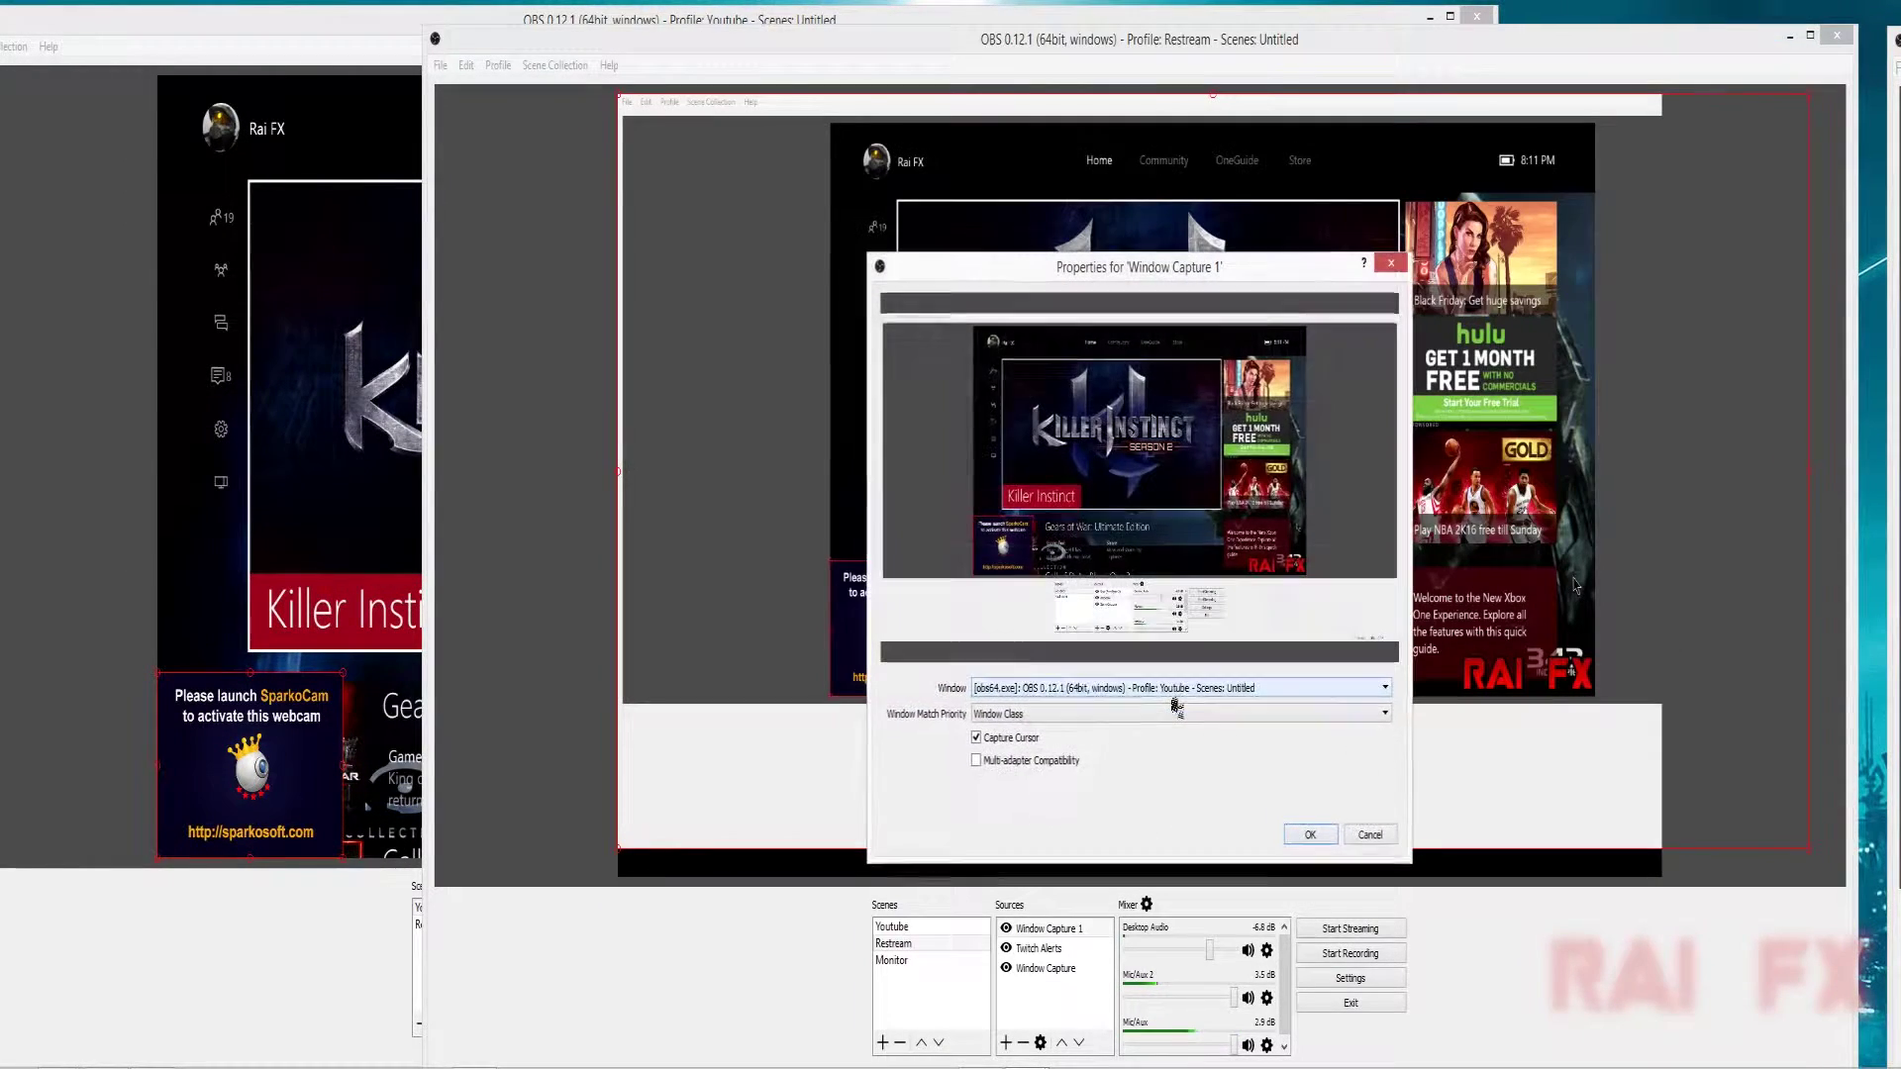
mouse_move(1117, 278)
mouse_down()
mouse_move(734, 333)
mouse_move(926, 333)
mouse_move(1240, 500)
mouse_move(1480, 560)
mouse_move(1483, 642)
mouse_move(1149, 293)
mouse_up()
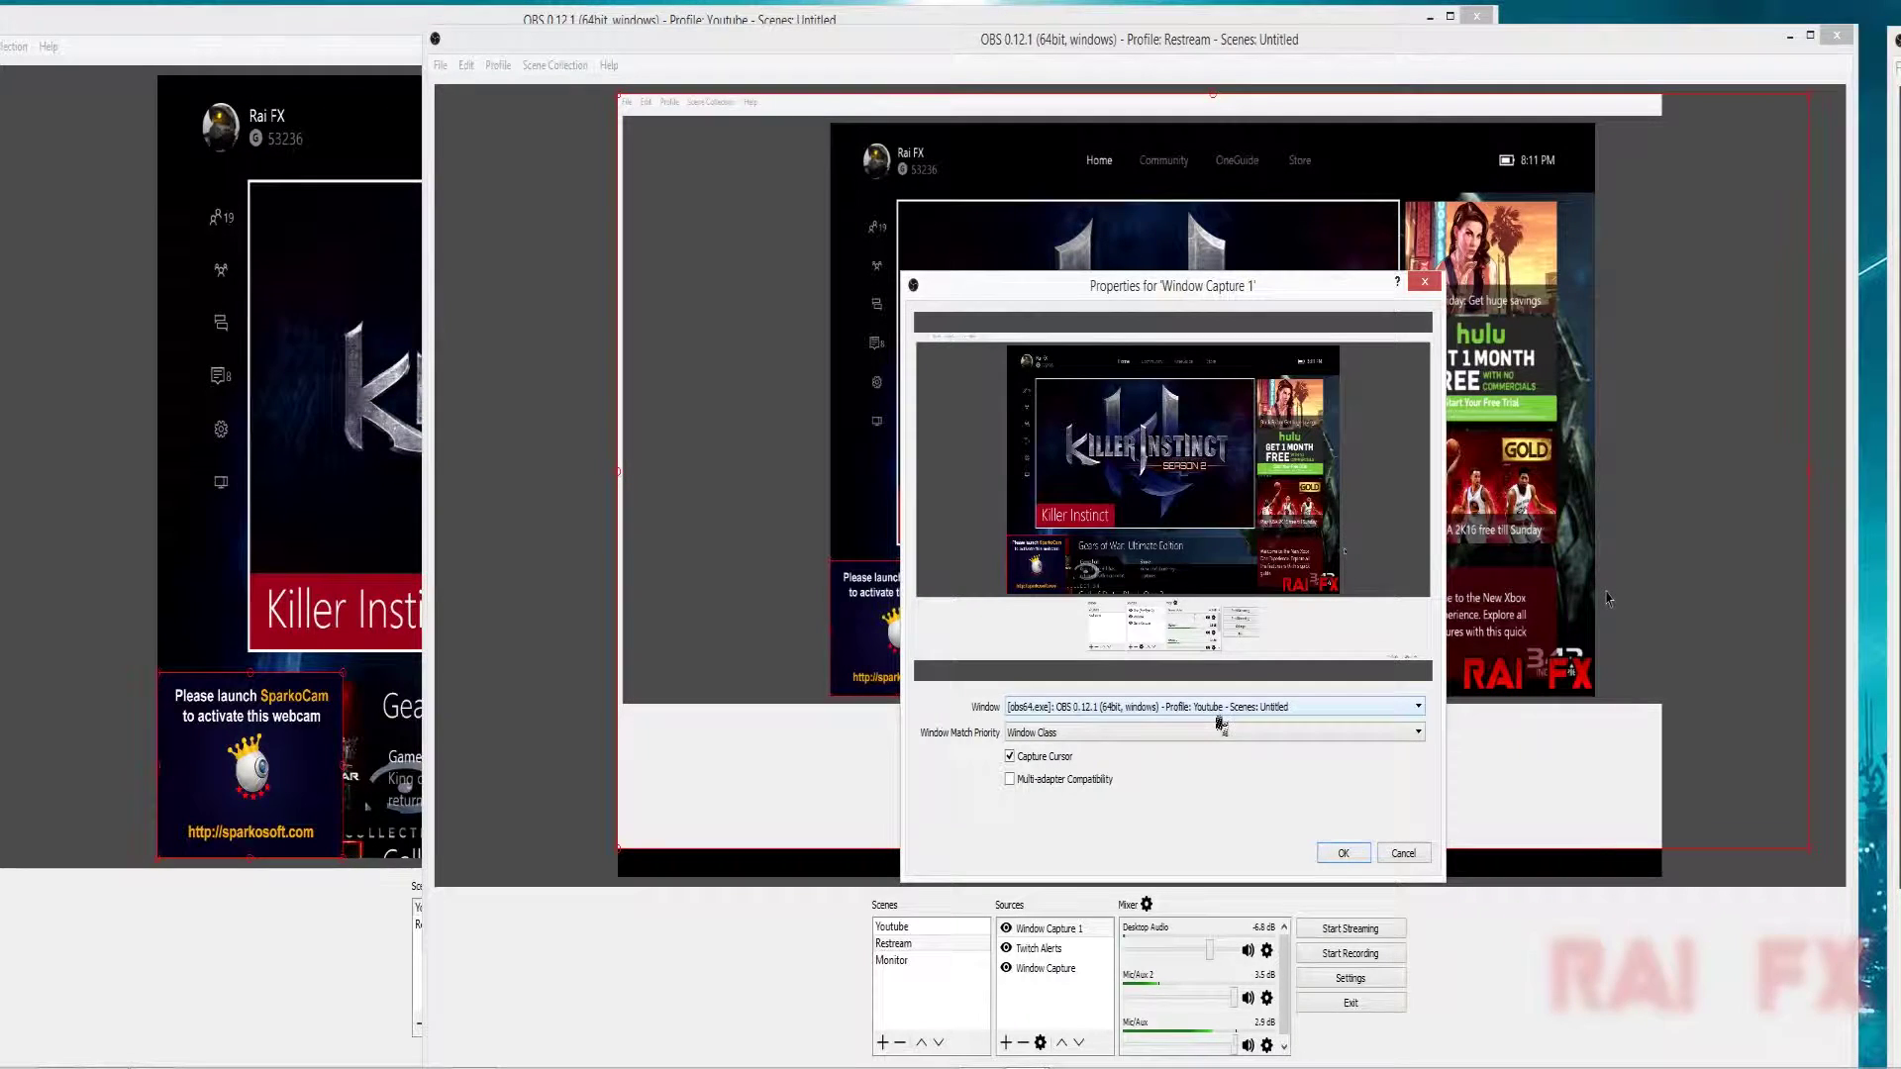
click(1228, 707)
click(1228, 722)
drag(1103, 296, 371, 242)
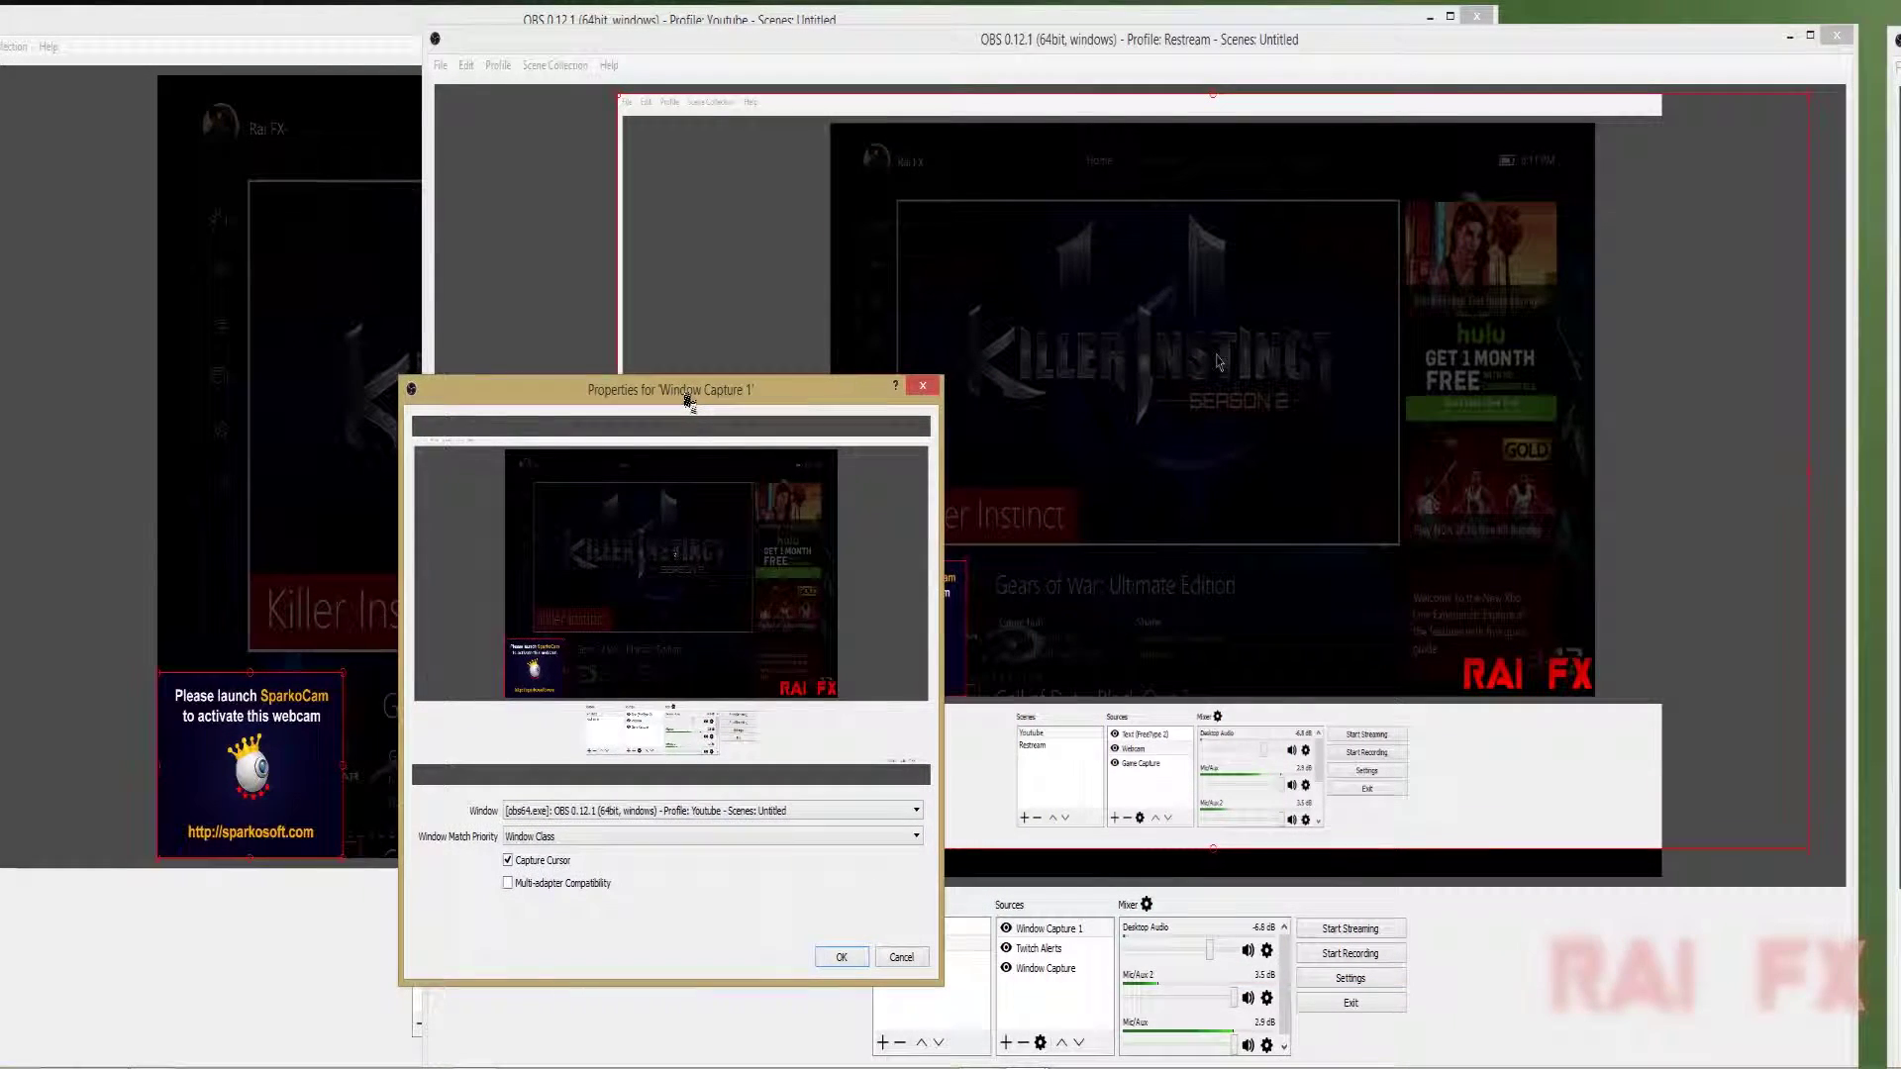
click(921, 392)
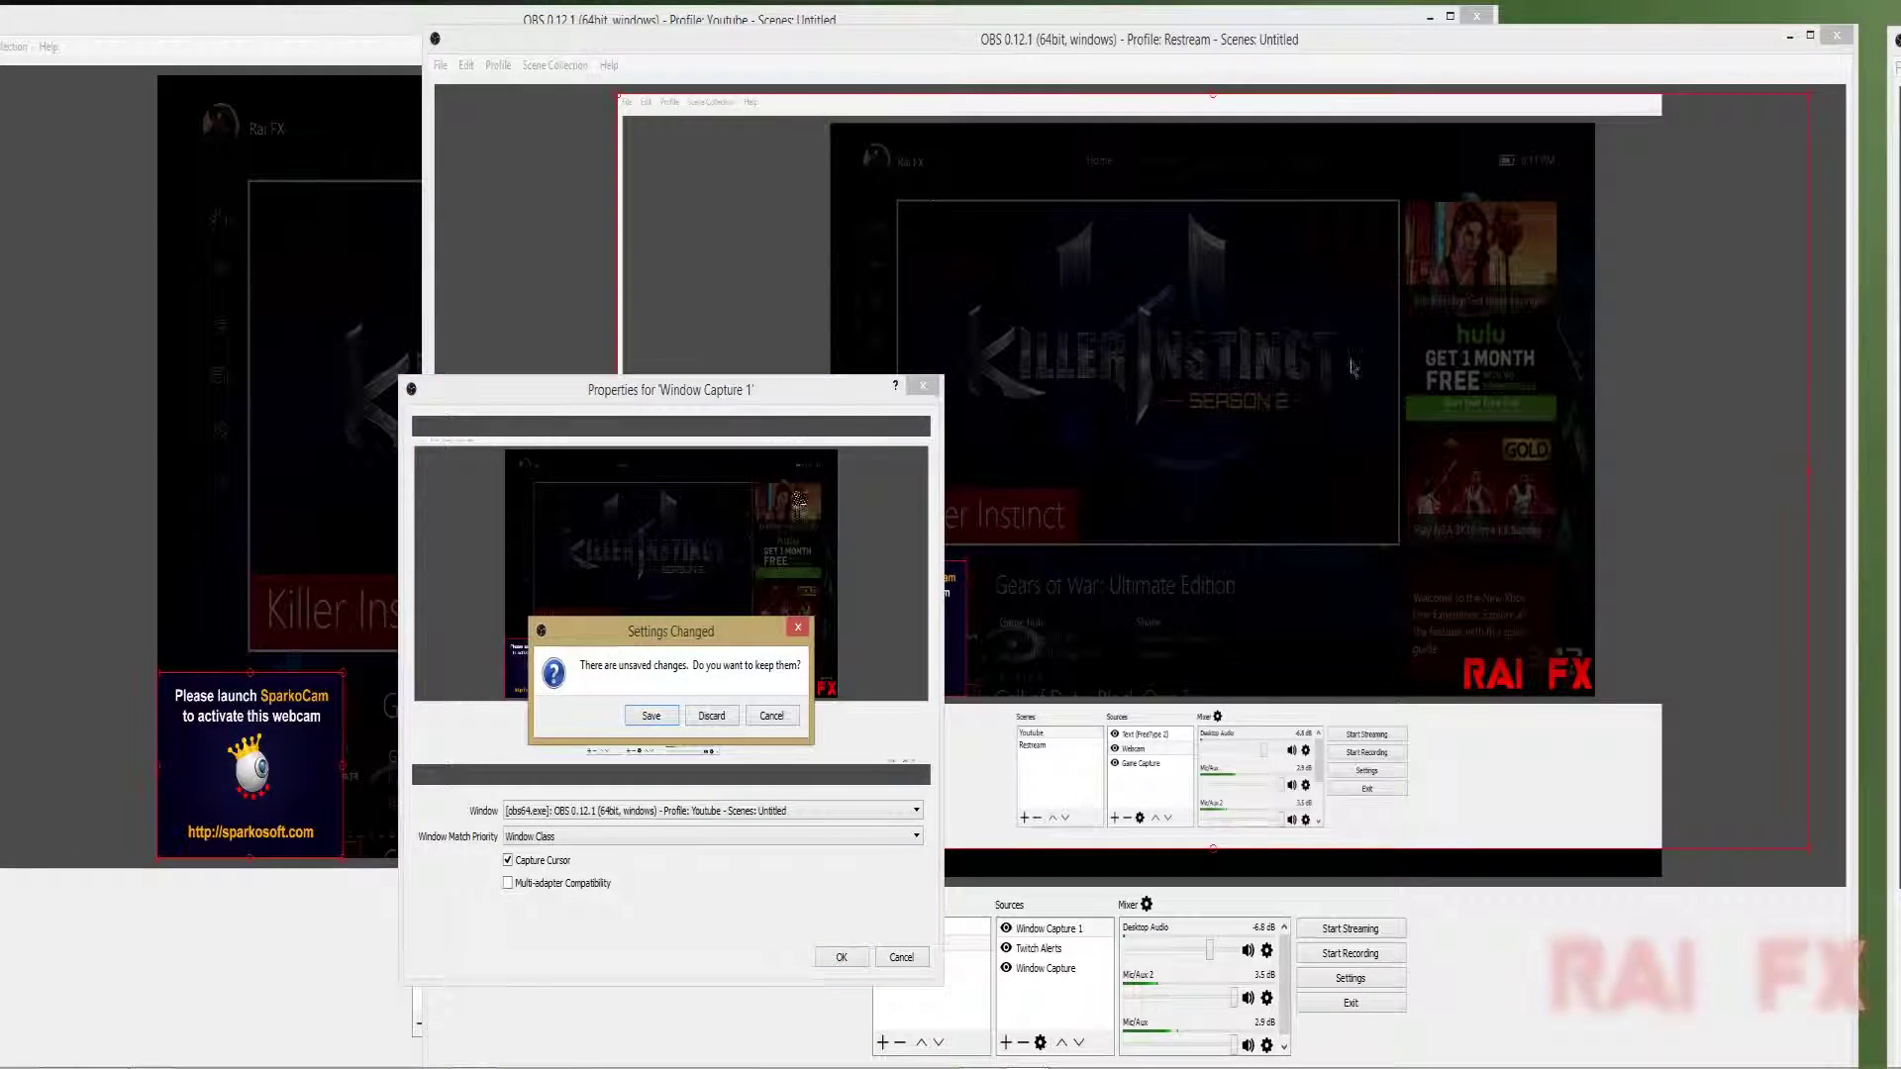
click(710, 717)
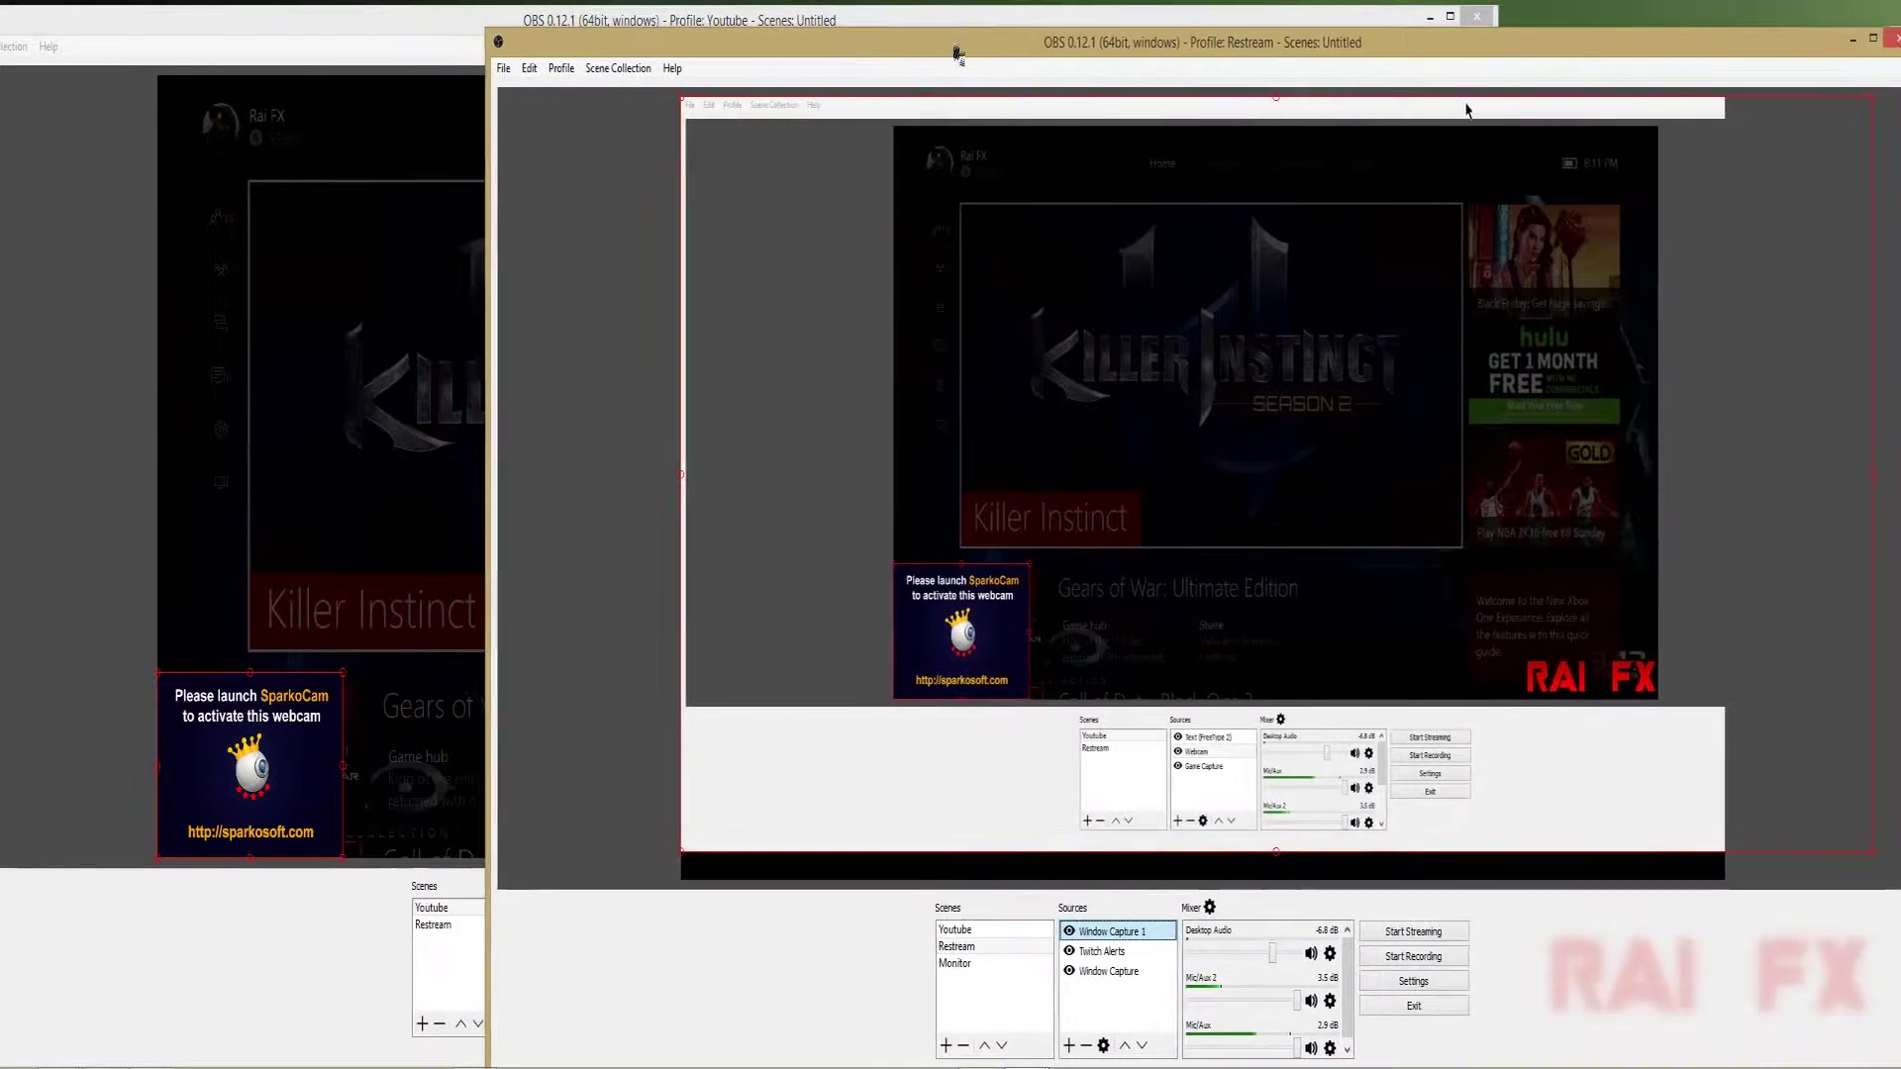
- Drag the Restream OBS window off to the right, revealing the Youtube-profile window
drag(959, 55, 1900, 127)
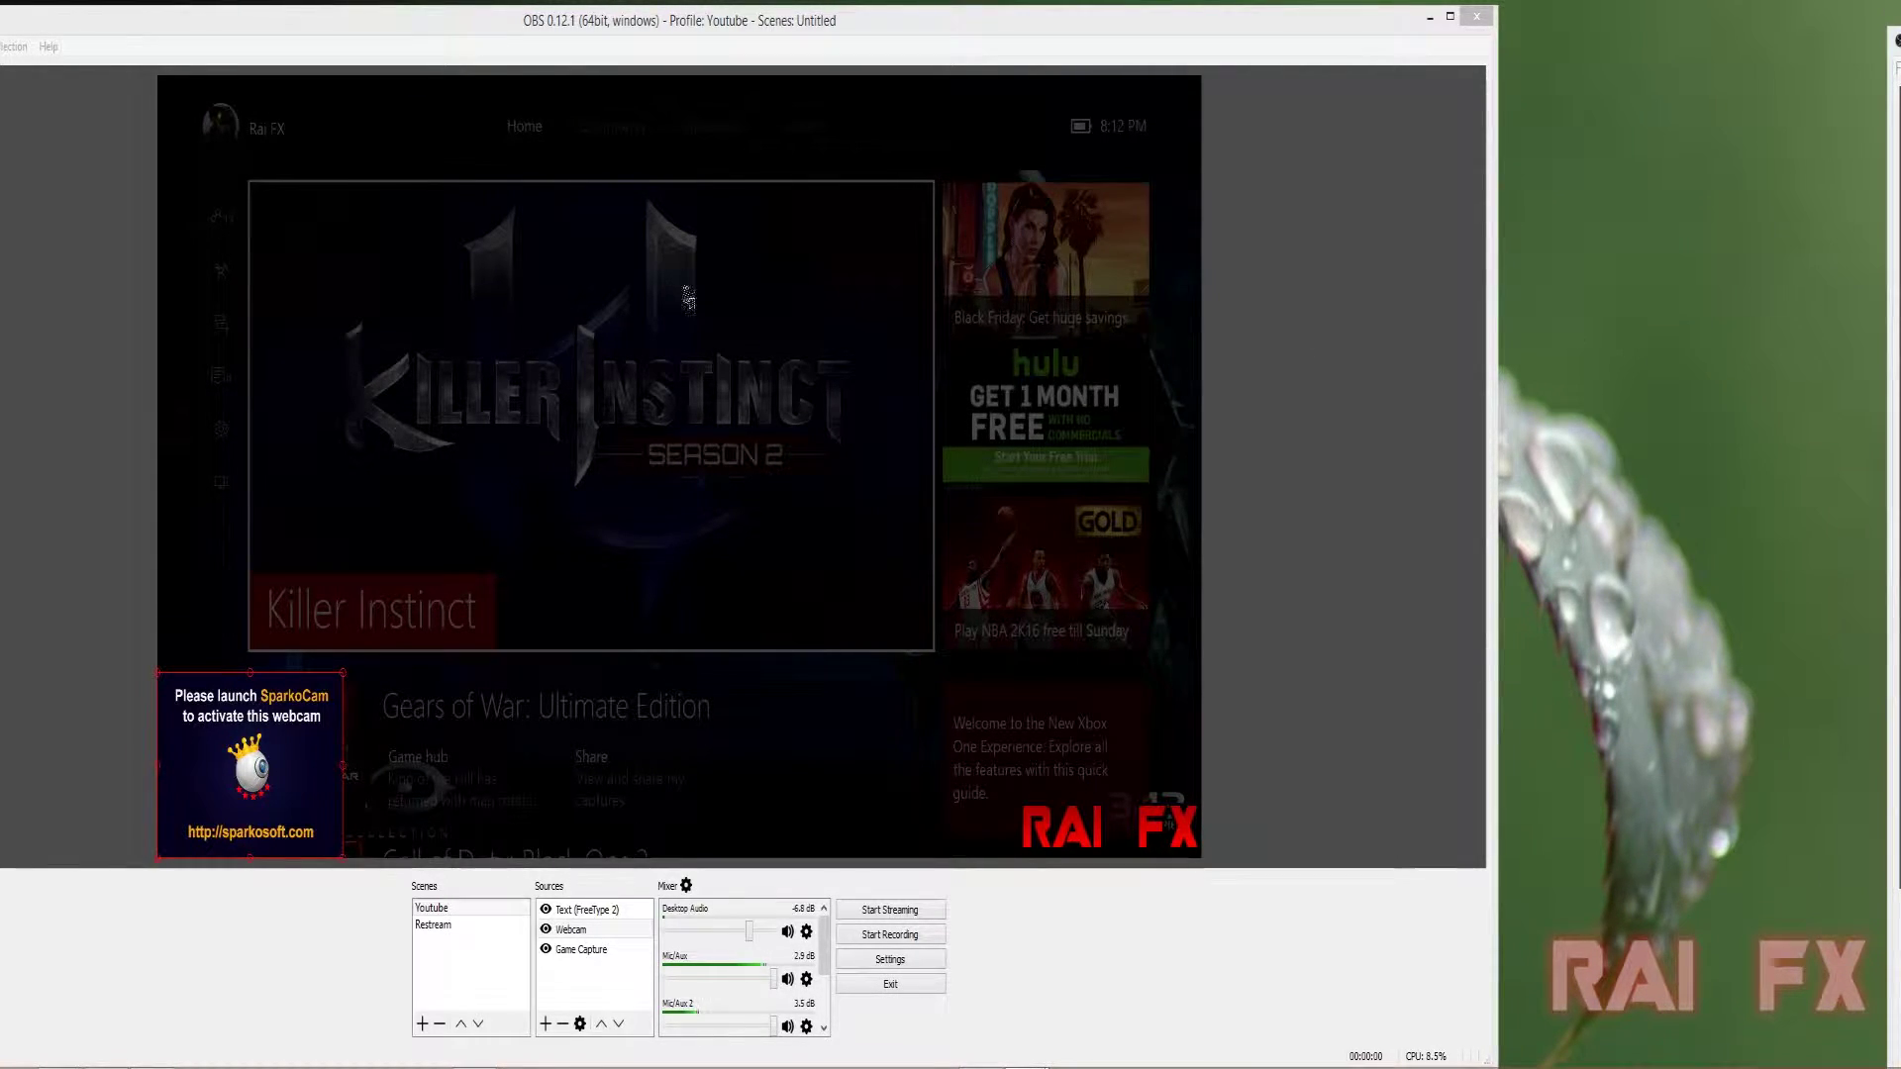
- Open a fullscreen preview projector on Display 1: 1920x1080 @ 2560,0
click(616, 307)
right_click(660, 330)
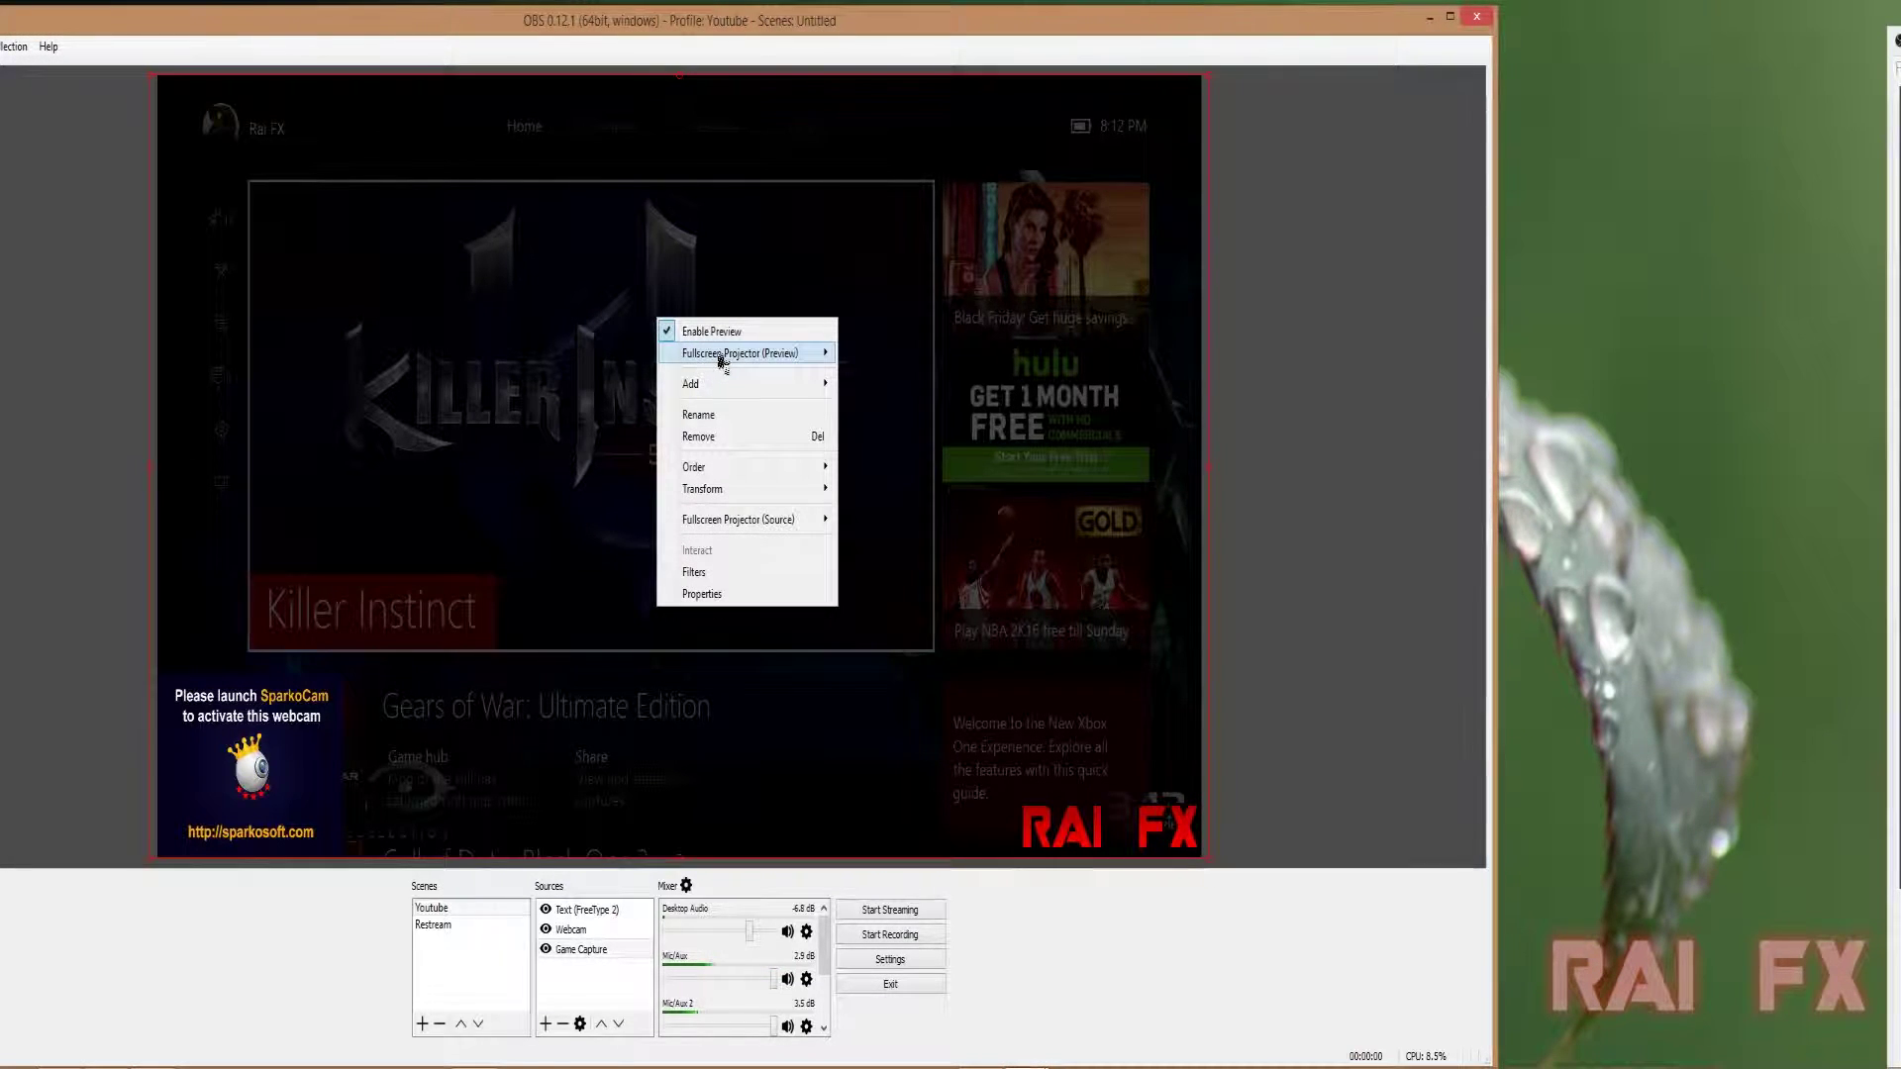
mouse_move(743, 354)
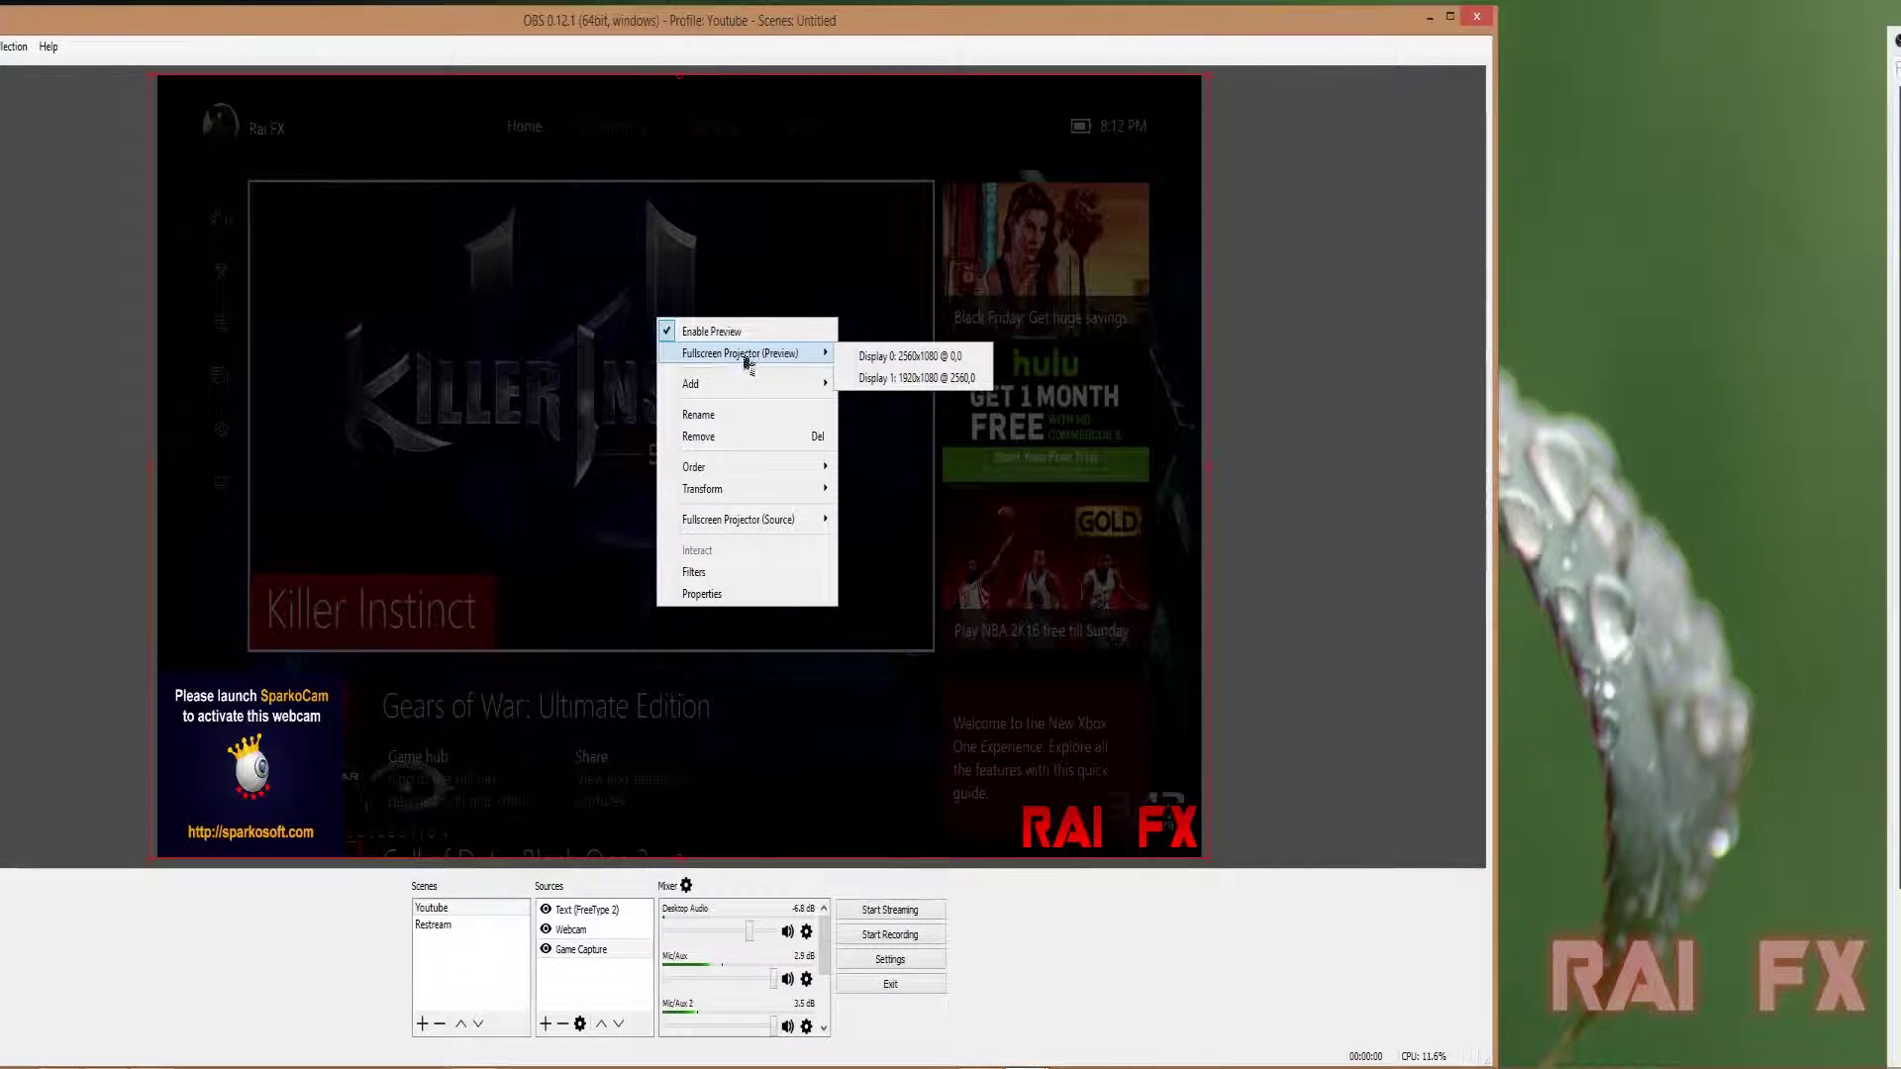
click(904, 379)
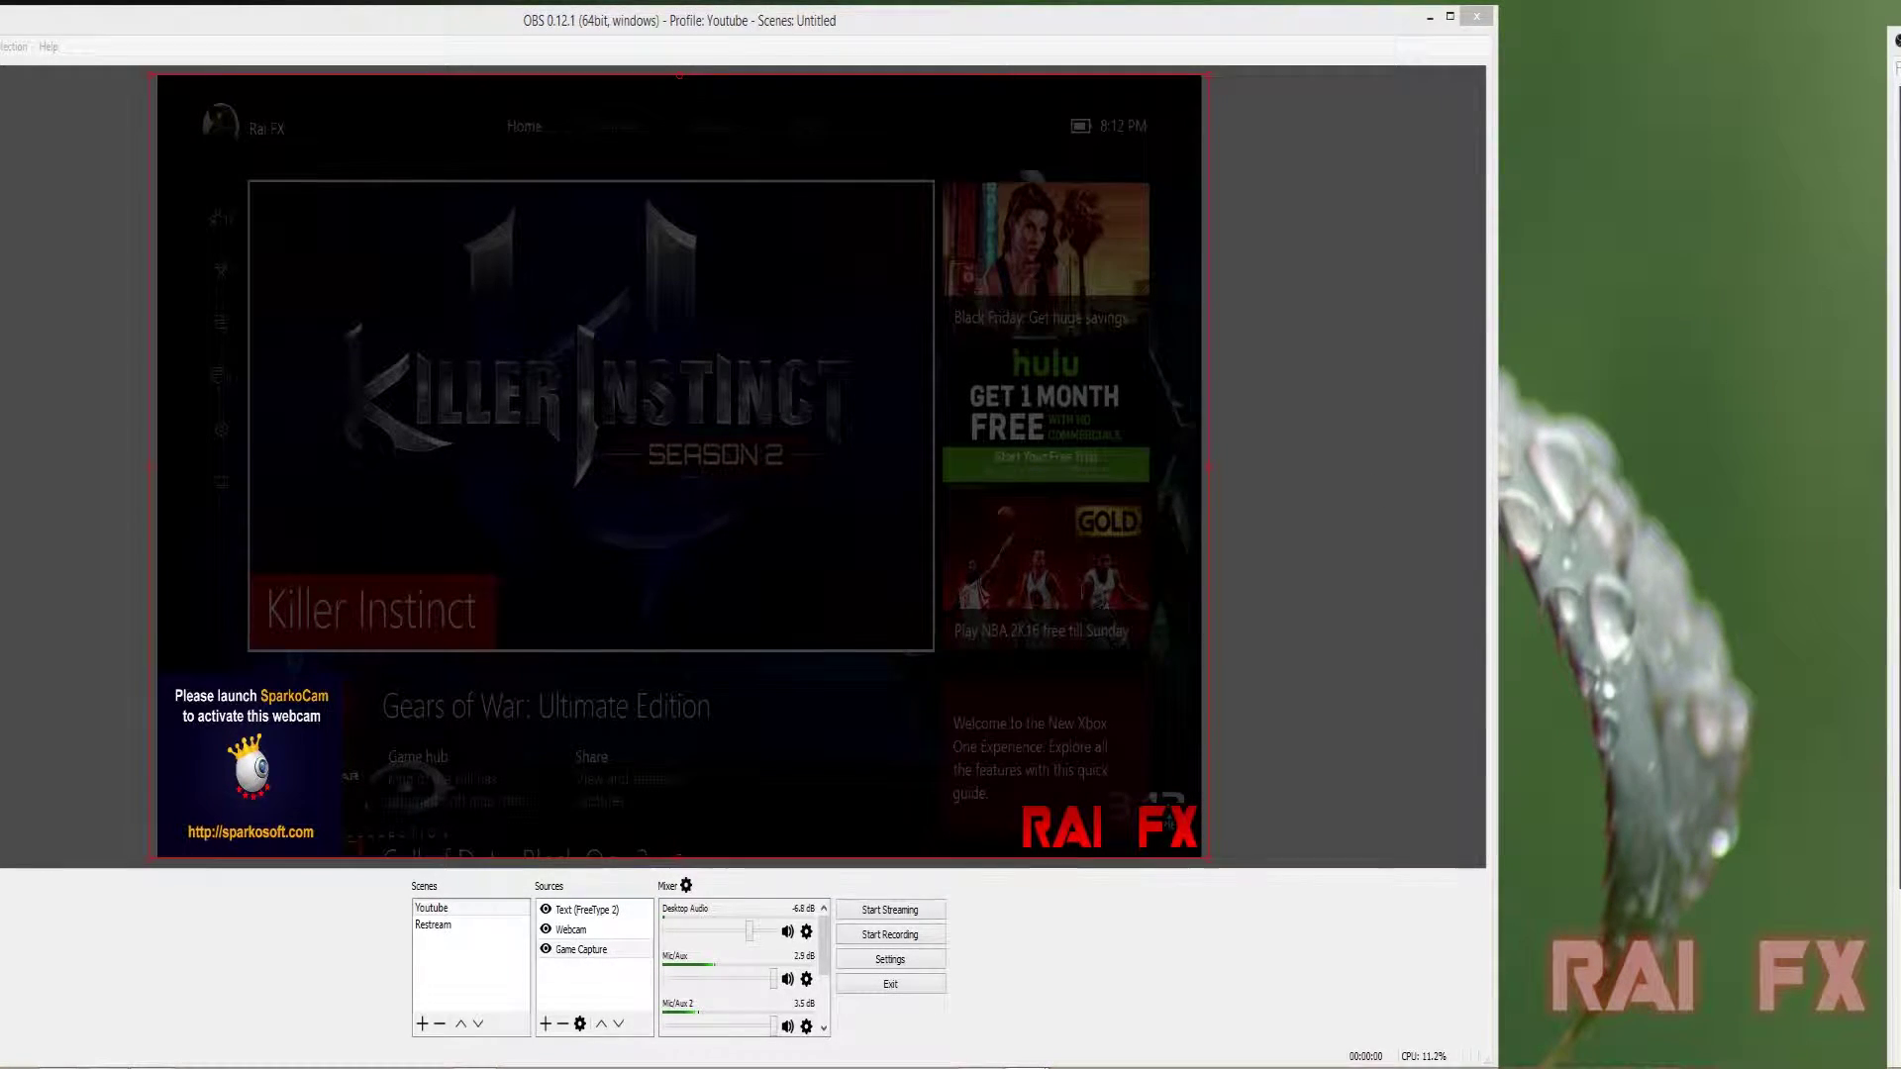
right_click(1088, 270)
mouse_move(1156, 305)
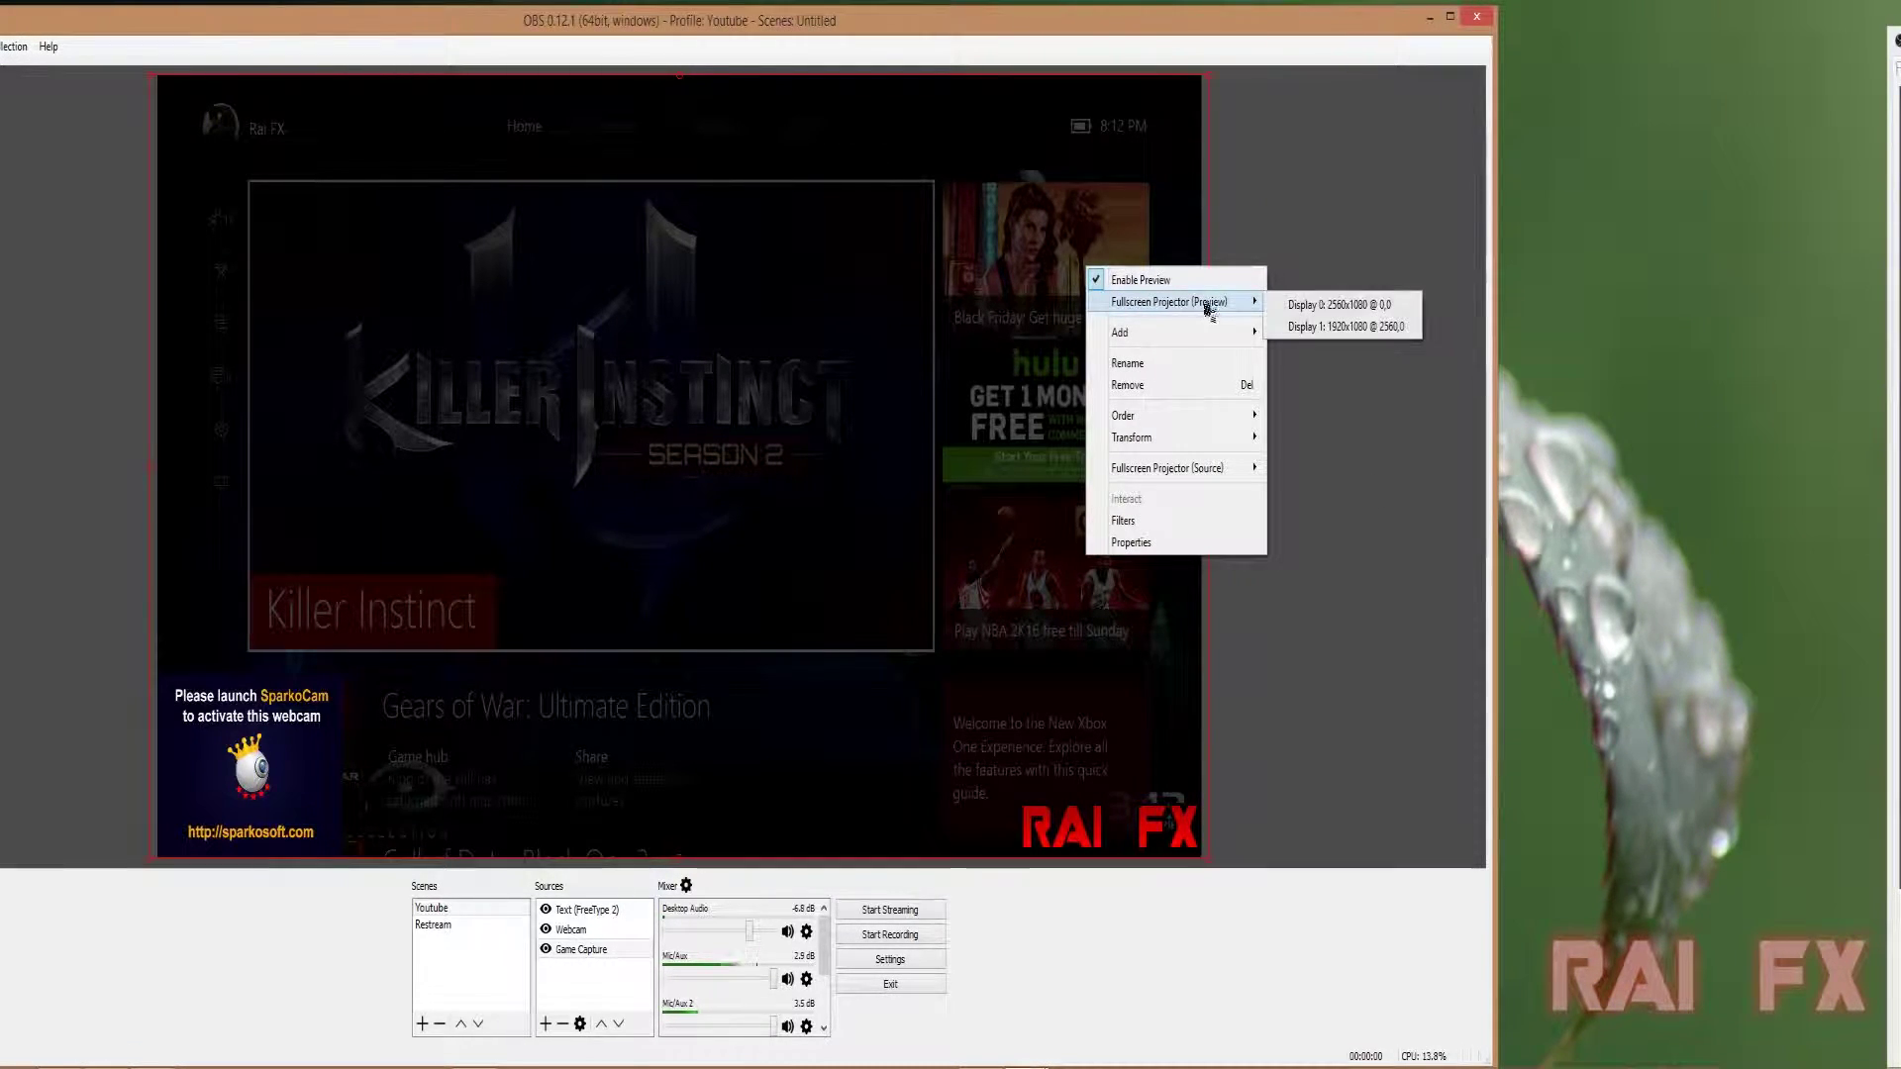
click(1305, 303)
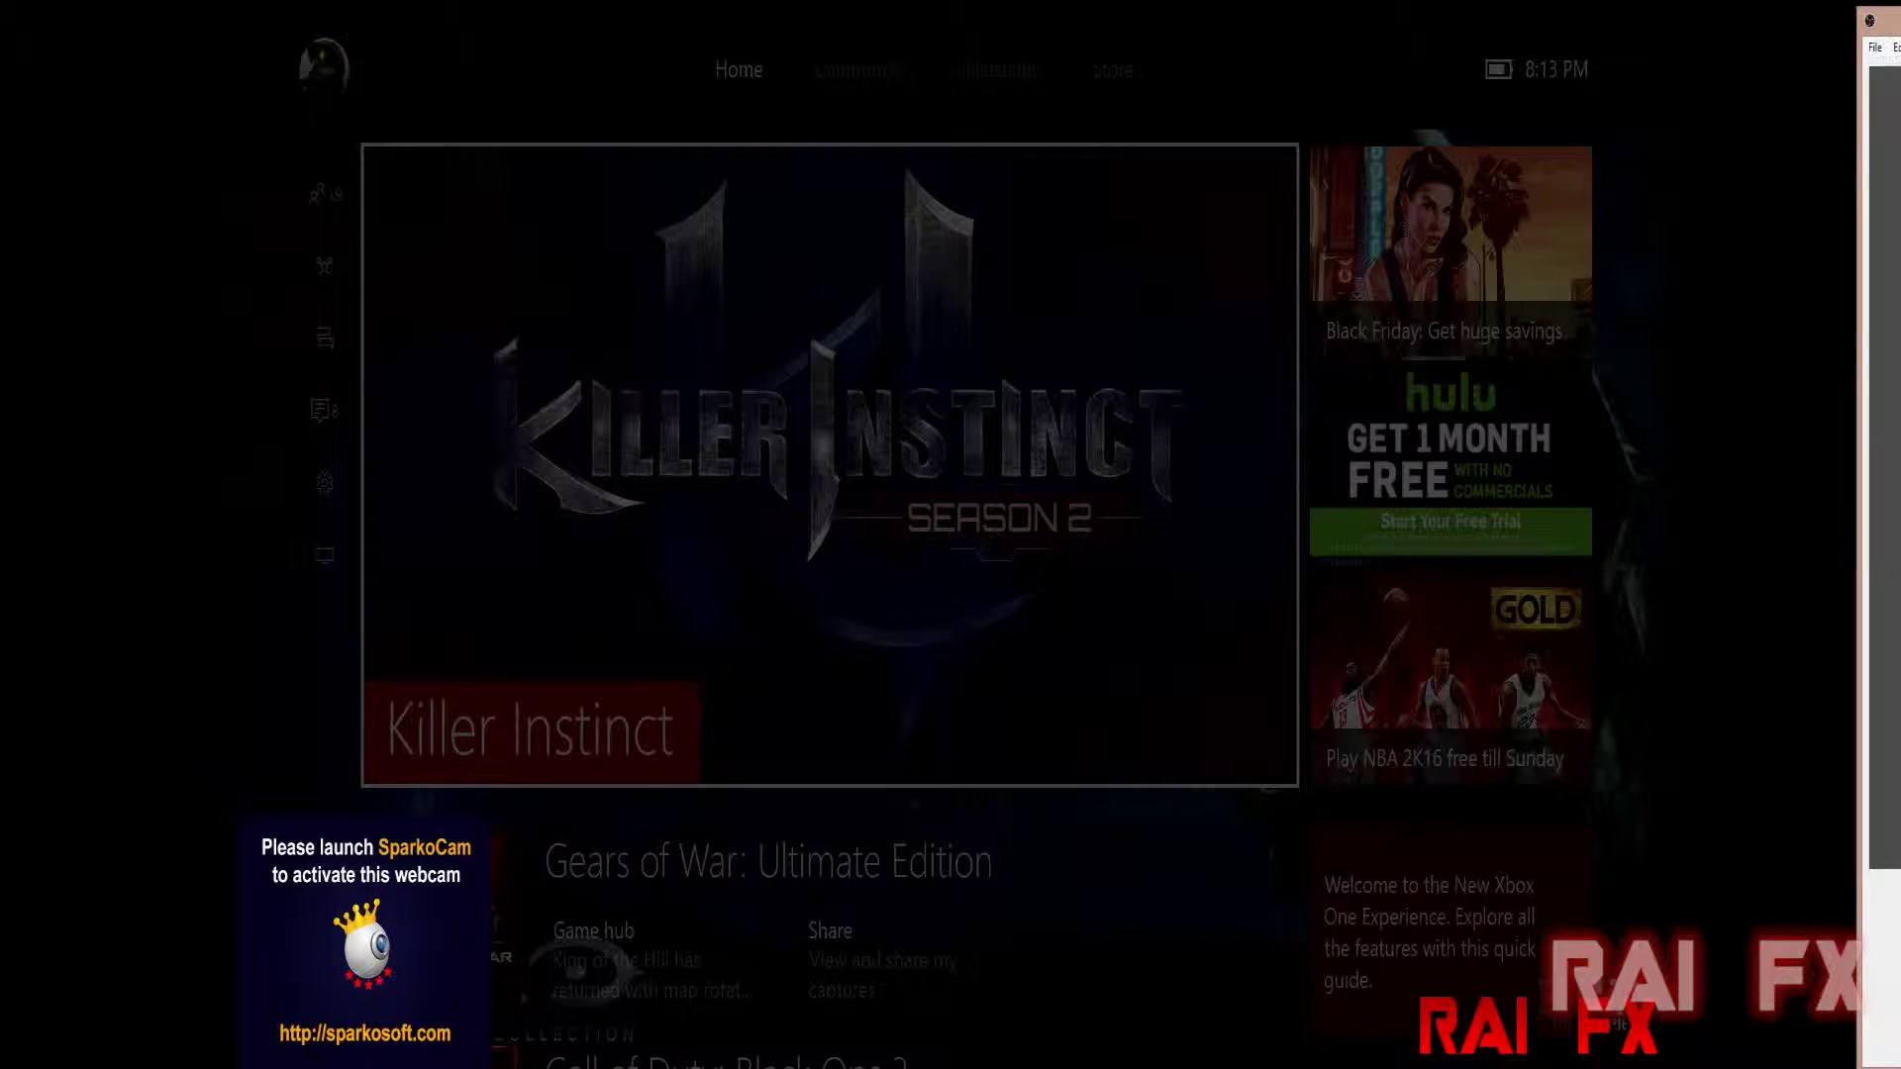
- Bring the Restream OBS window back on screen and select the Restream scene and Window Capture 1
drag(1900, 35, 1075, 30)
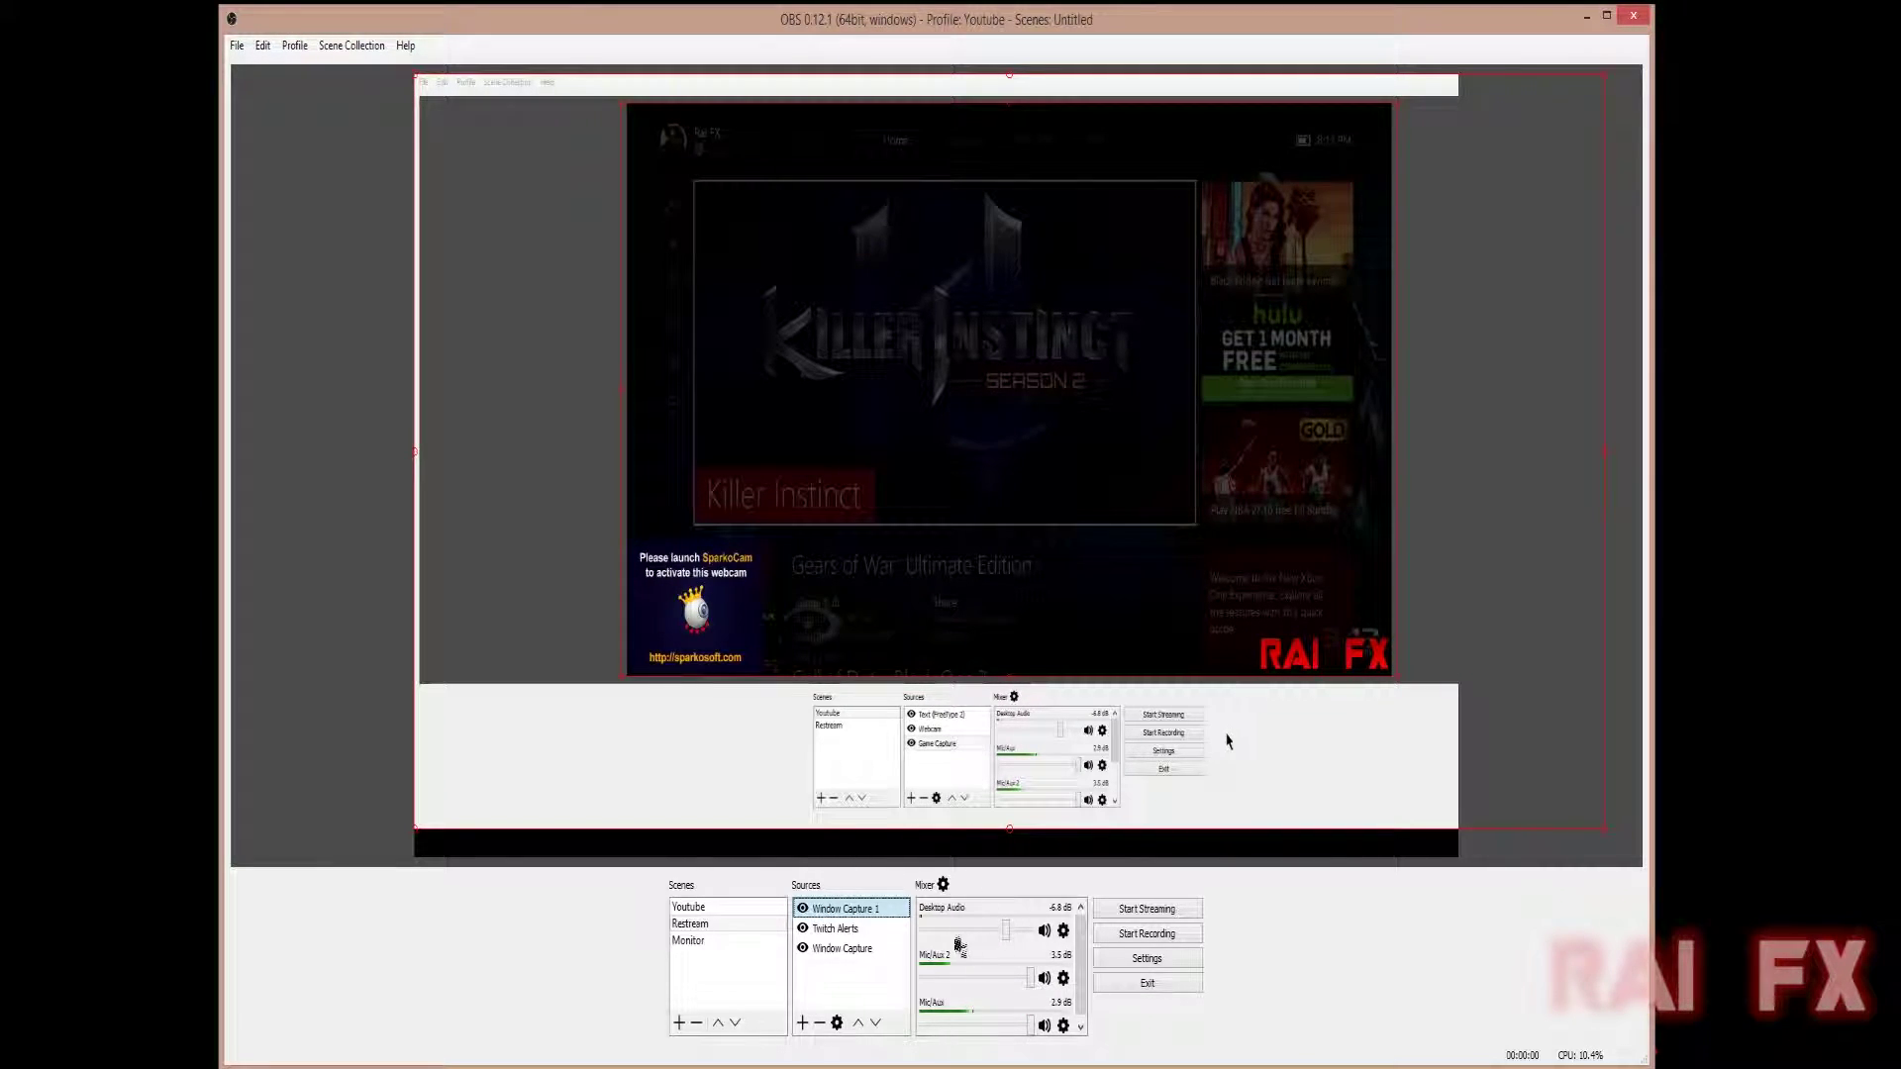
click(712, 923)
click(824, 912)
- Set Window Capture 1 to capture [obs64.exe]: obs64 with Capture Cursor turned off
right_click(857, 912)
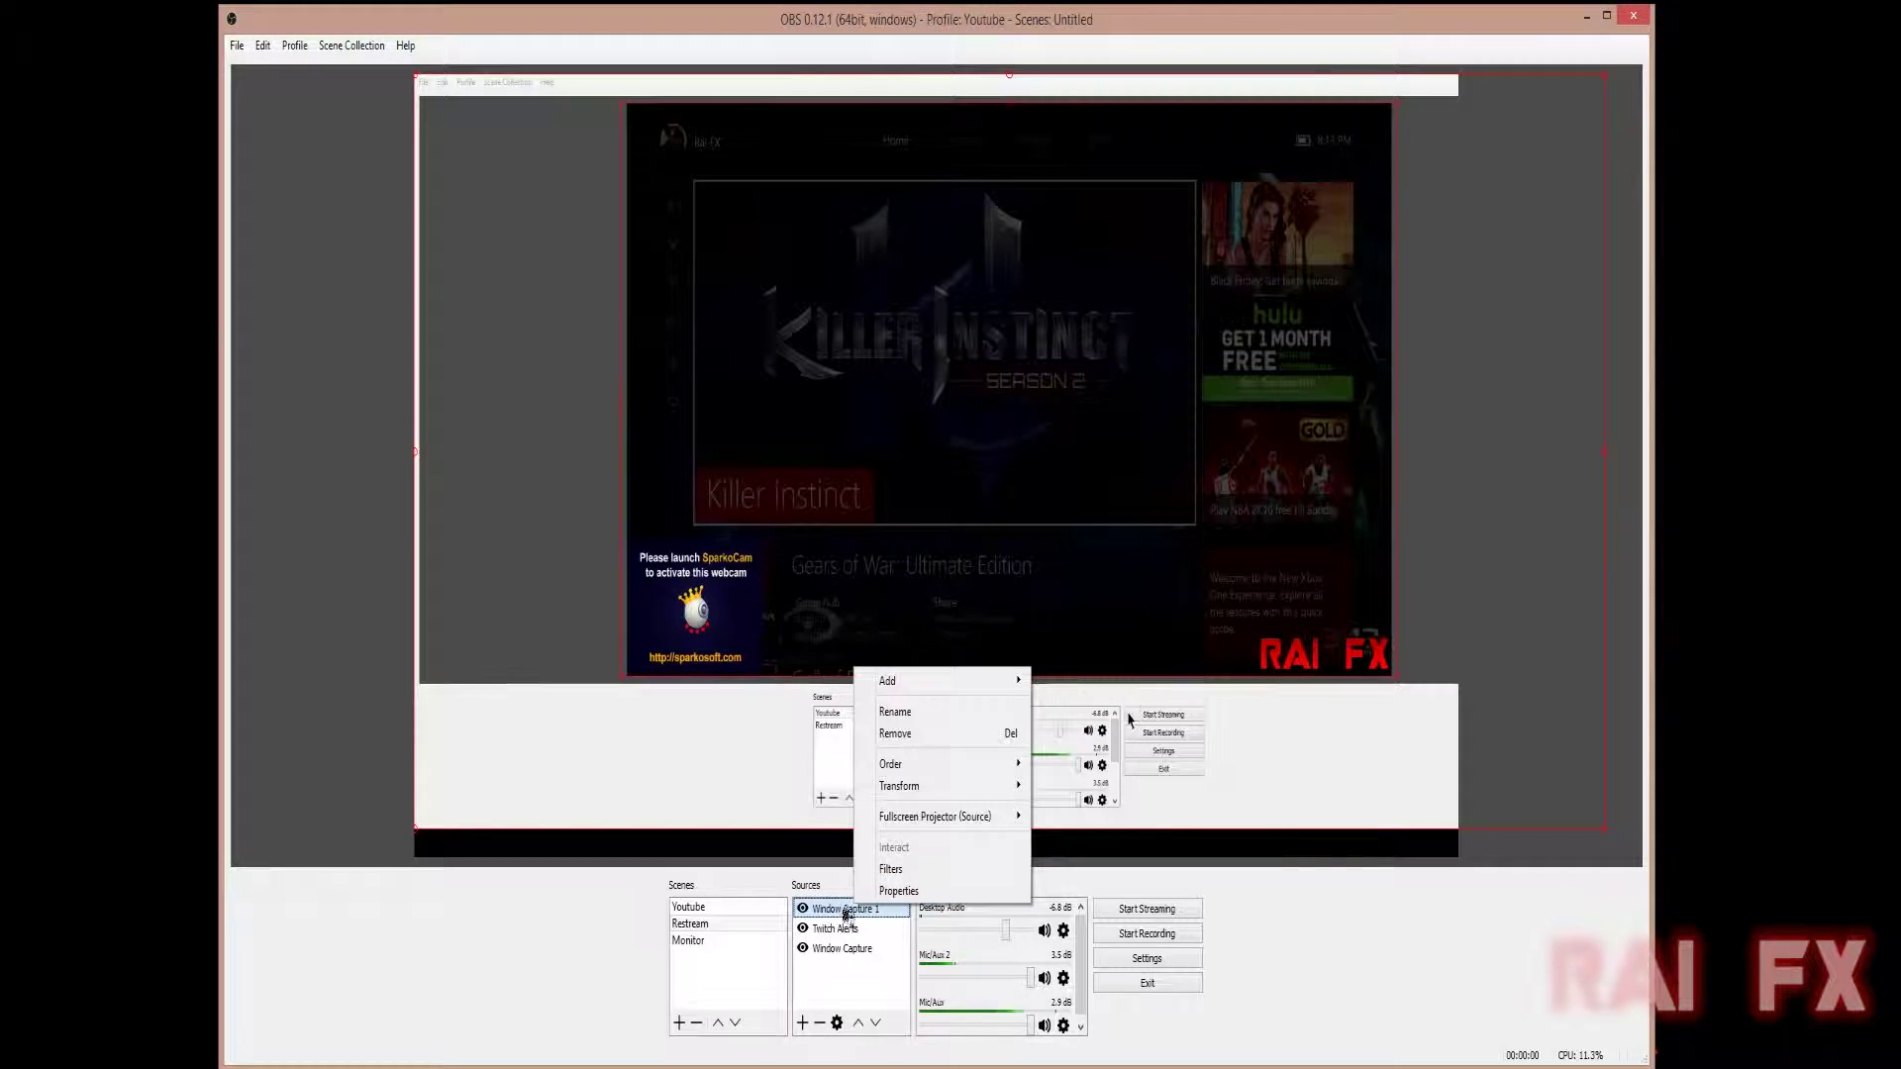
click(880, 894)
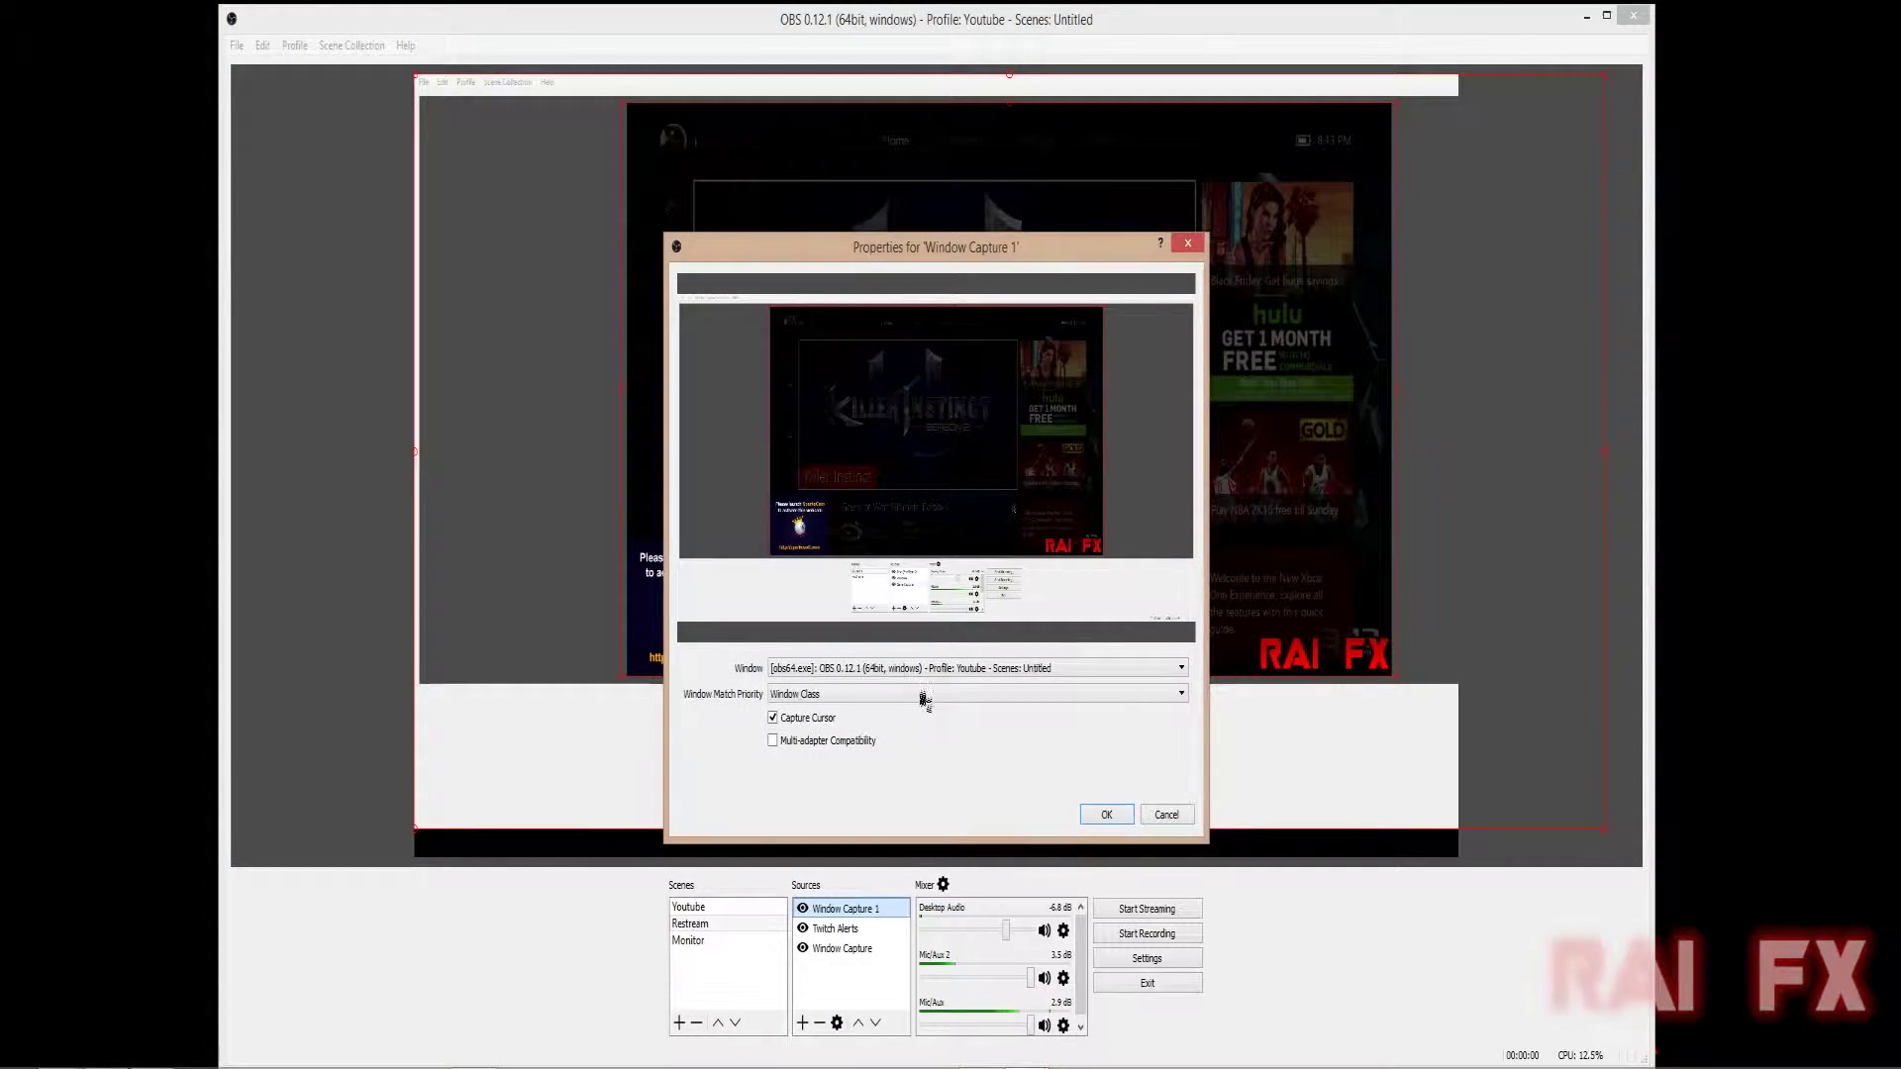
click(920, 670)
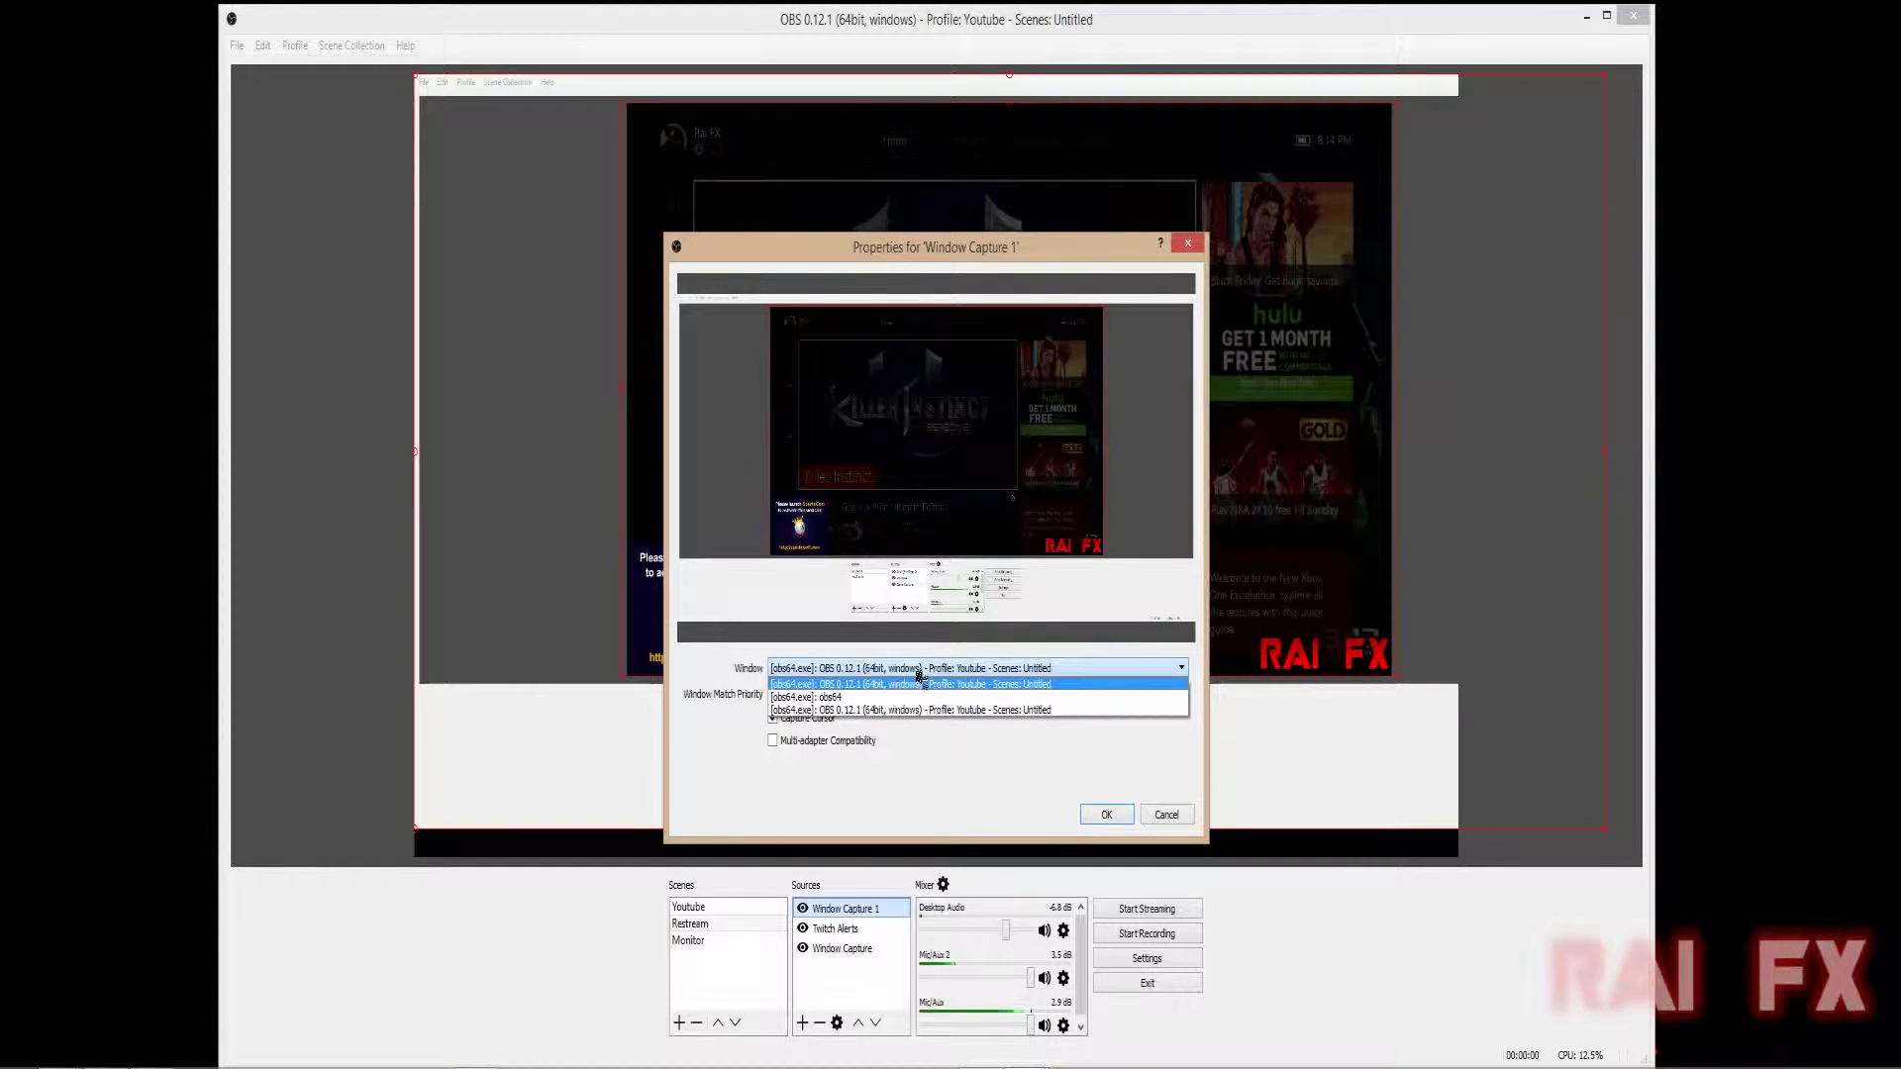
click(840, 697)
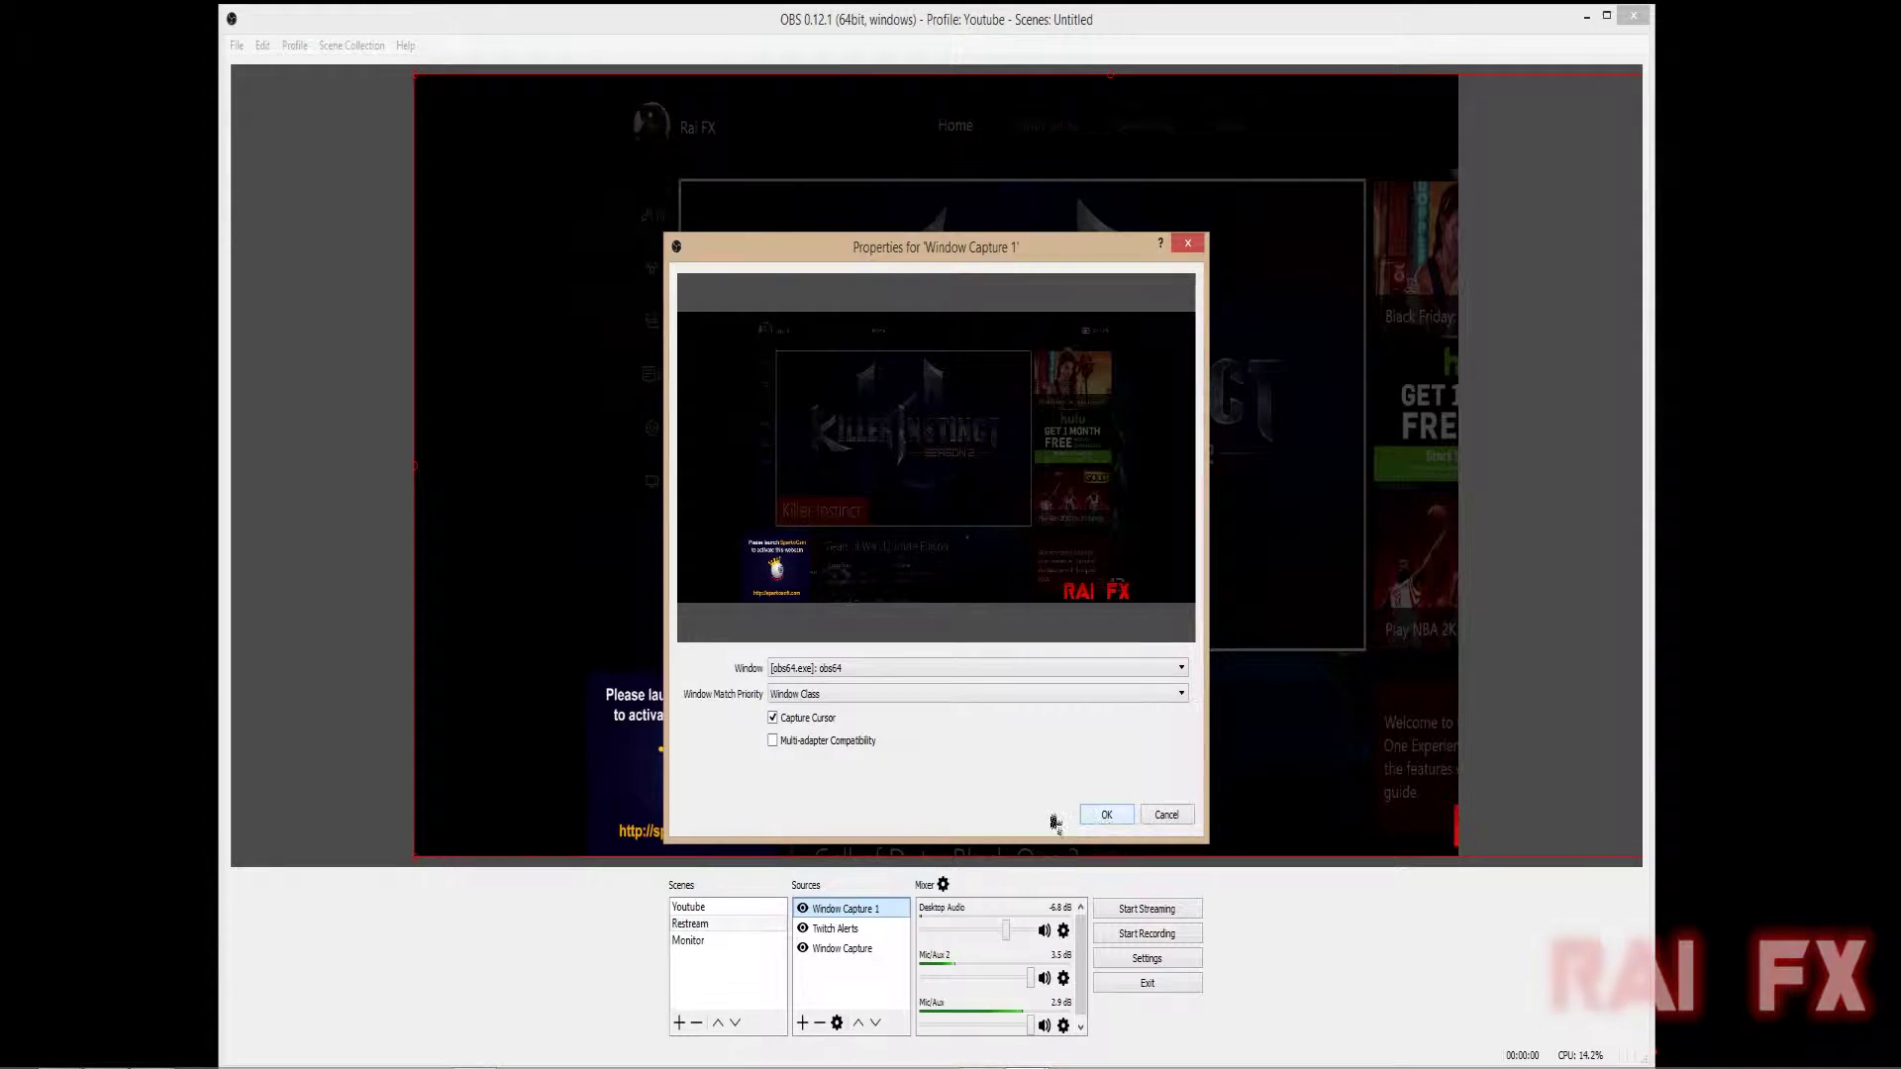
click(791, 730)
click(1107, 816)
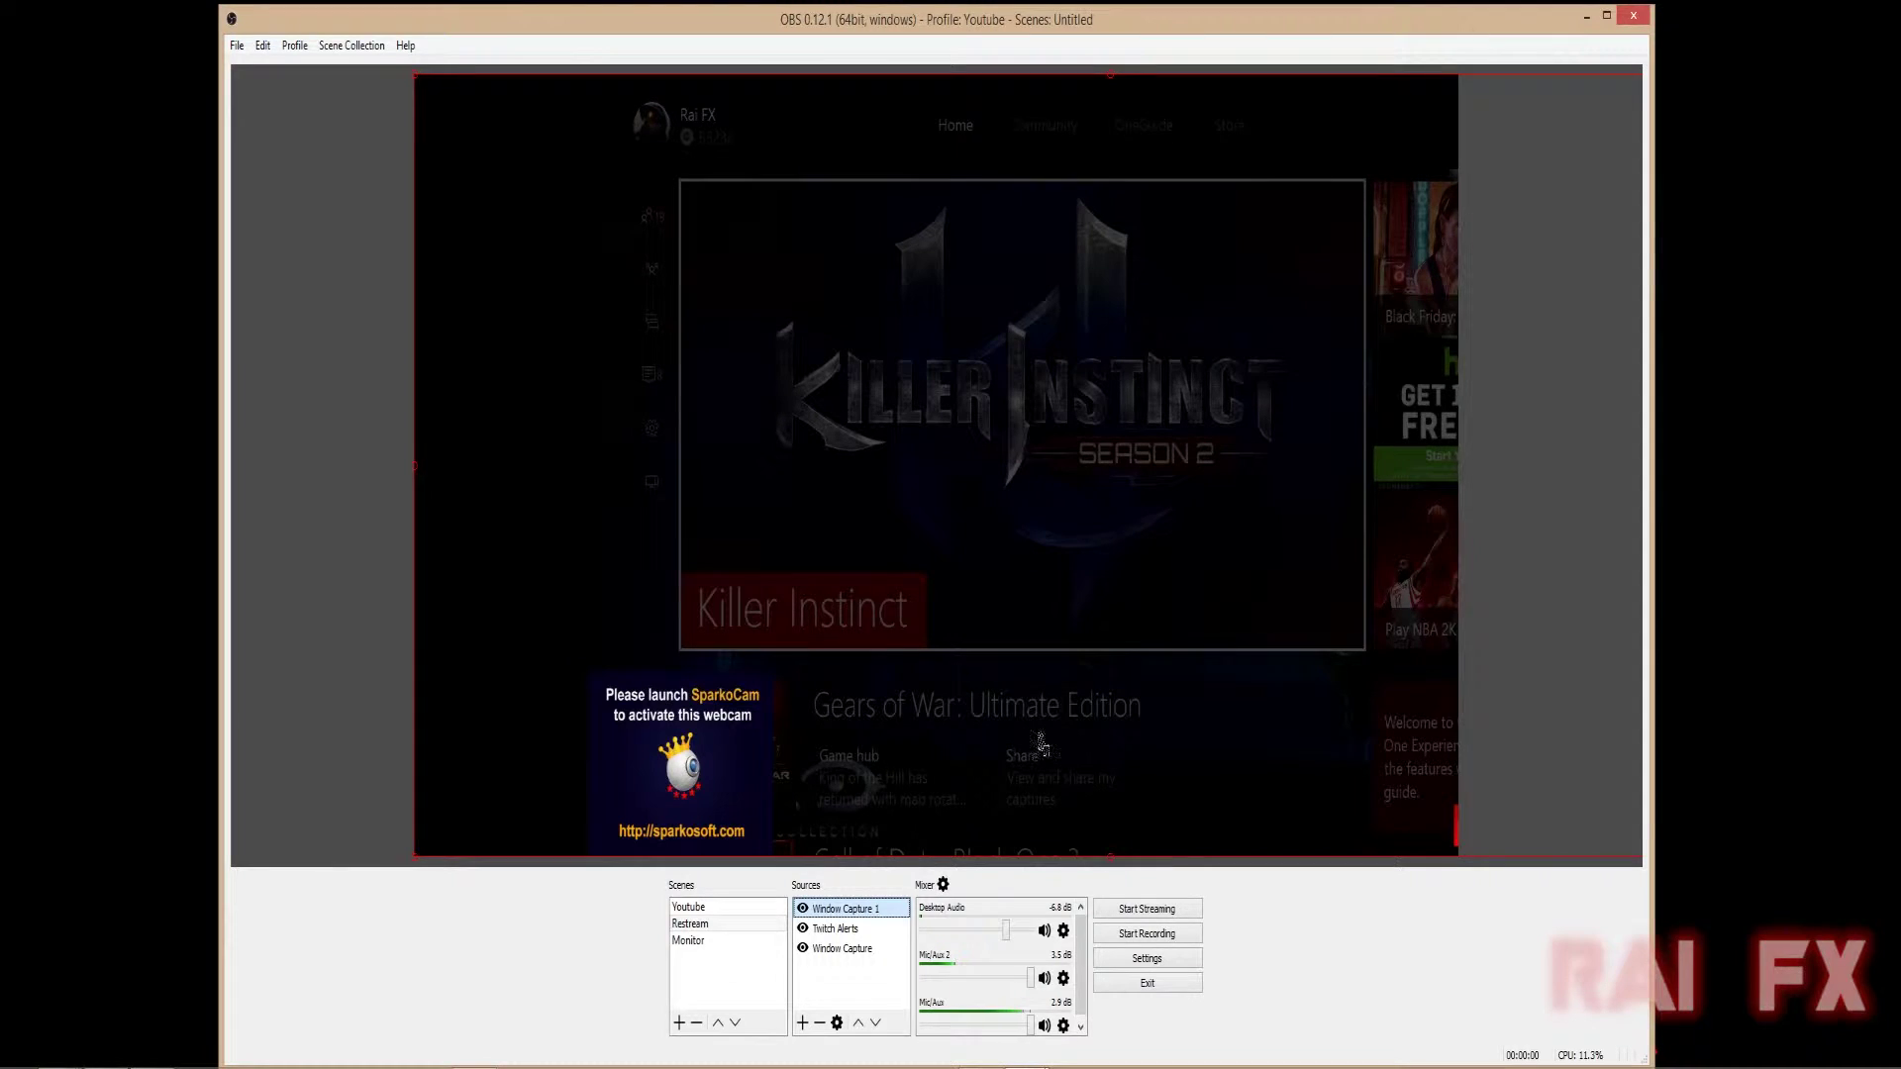
- Shift the captured projector image left to align with the canvas, then nudge the OBS window right
drag(1135, 465, 959, 458)
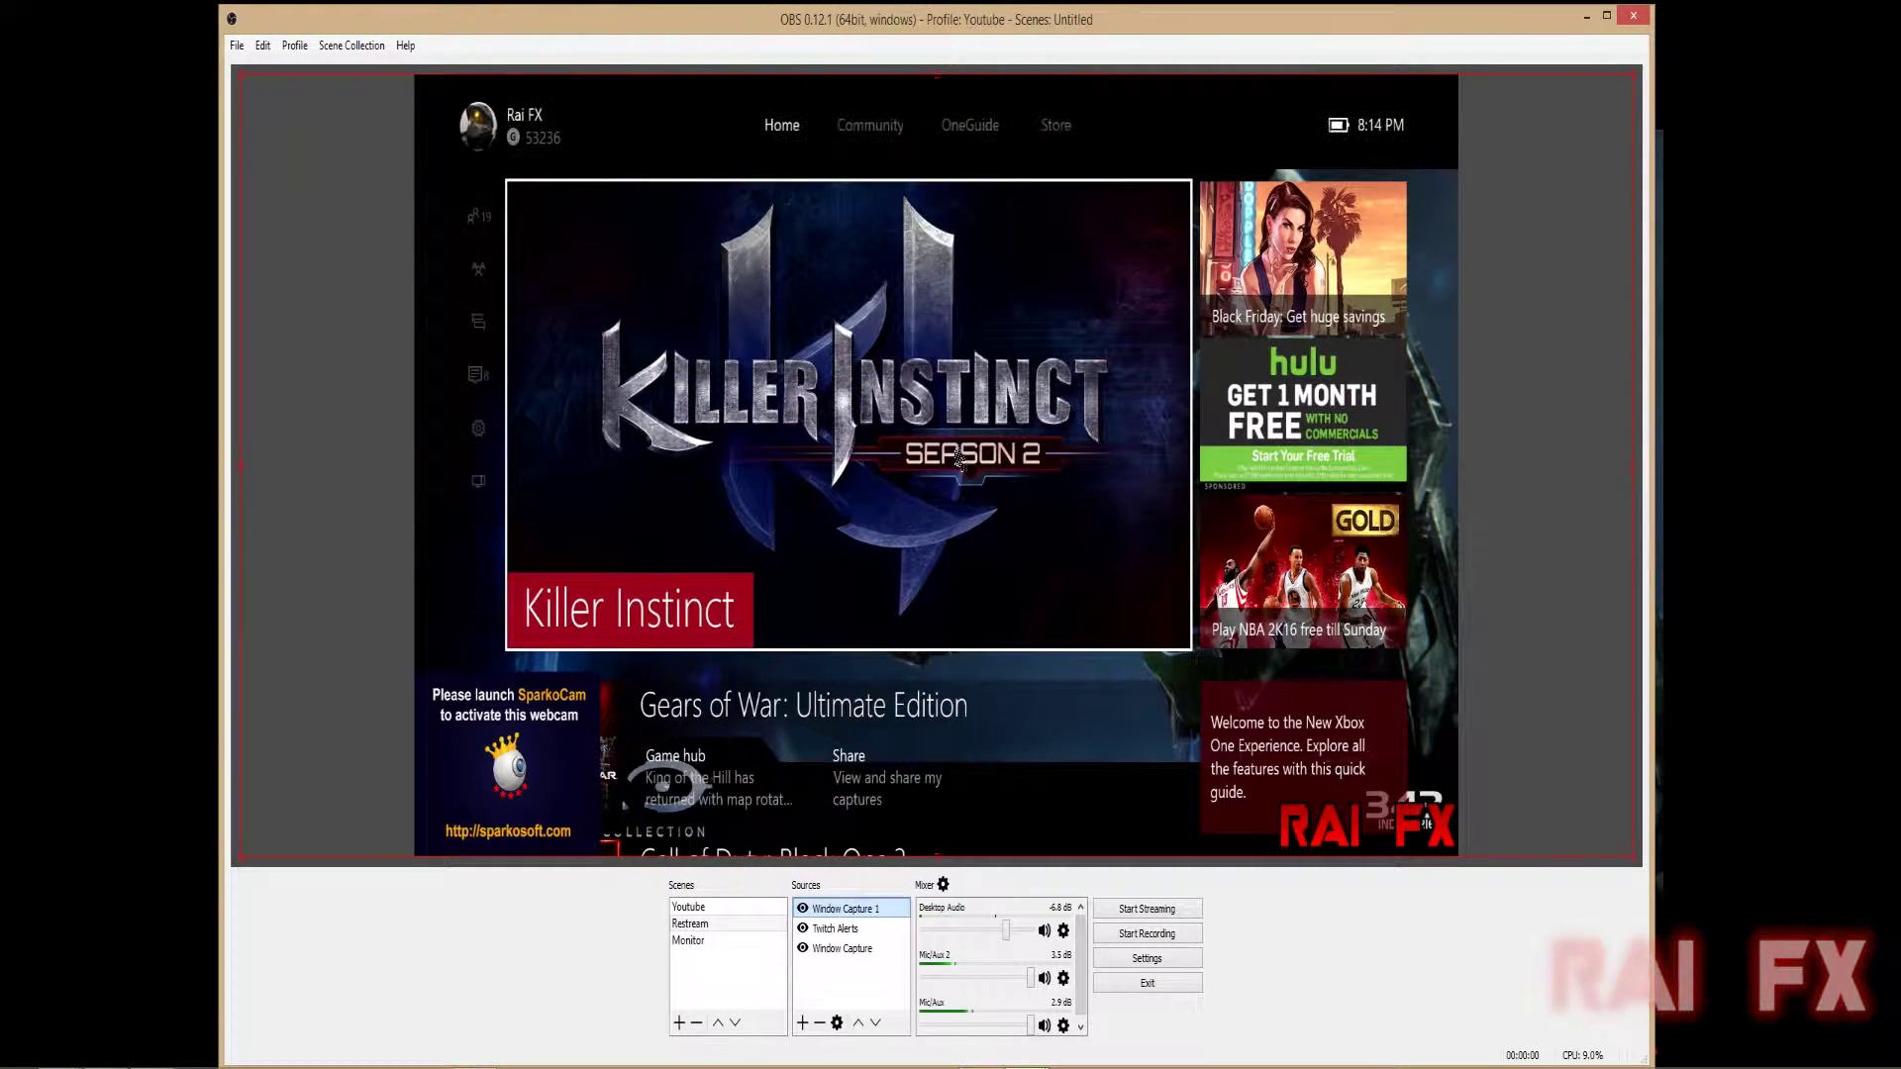
drag(958, 459, 956, 459)
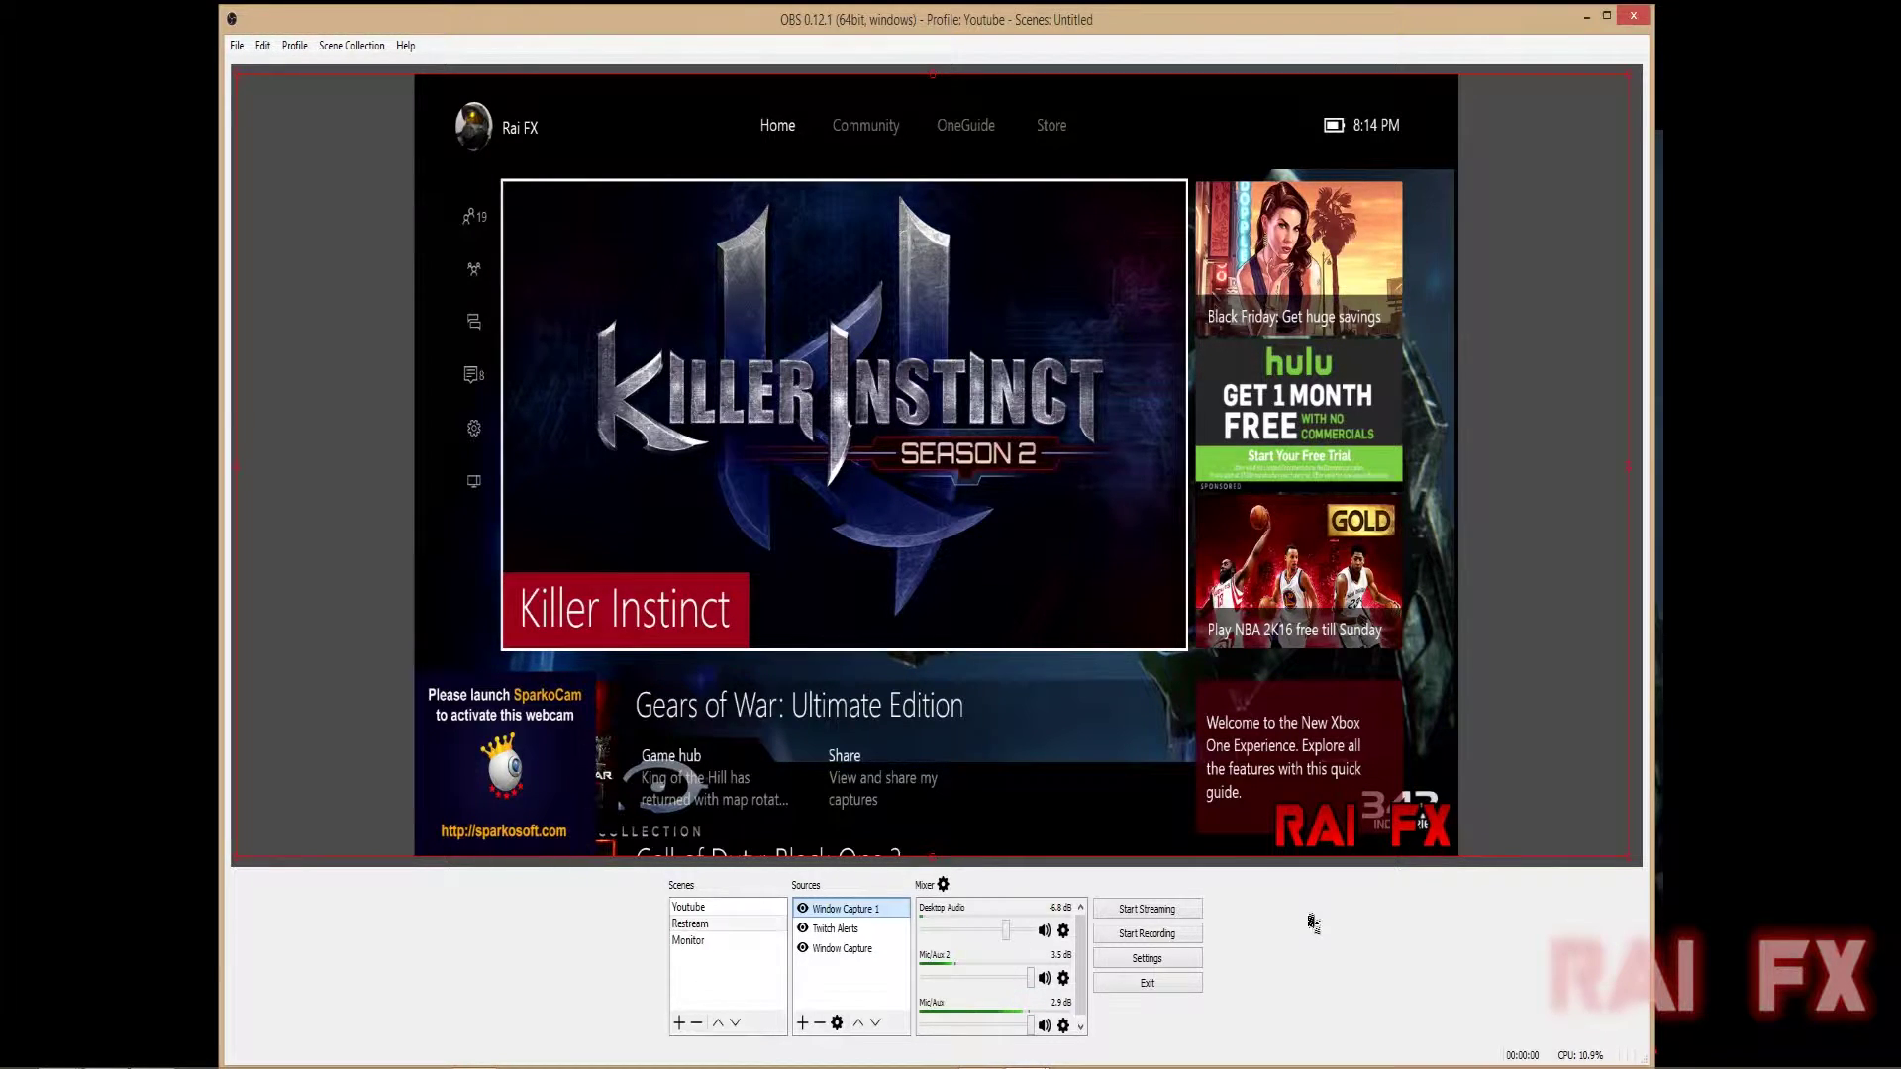
drag(921, 29, 1043, 77)
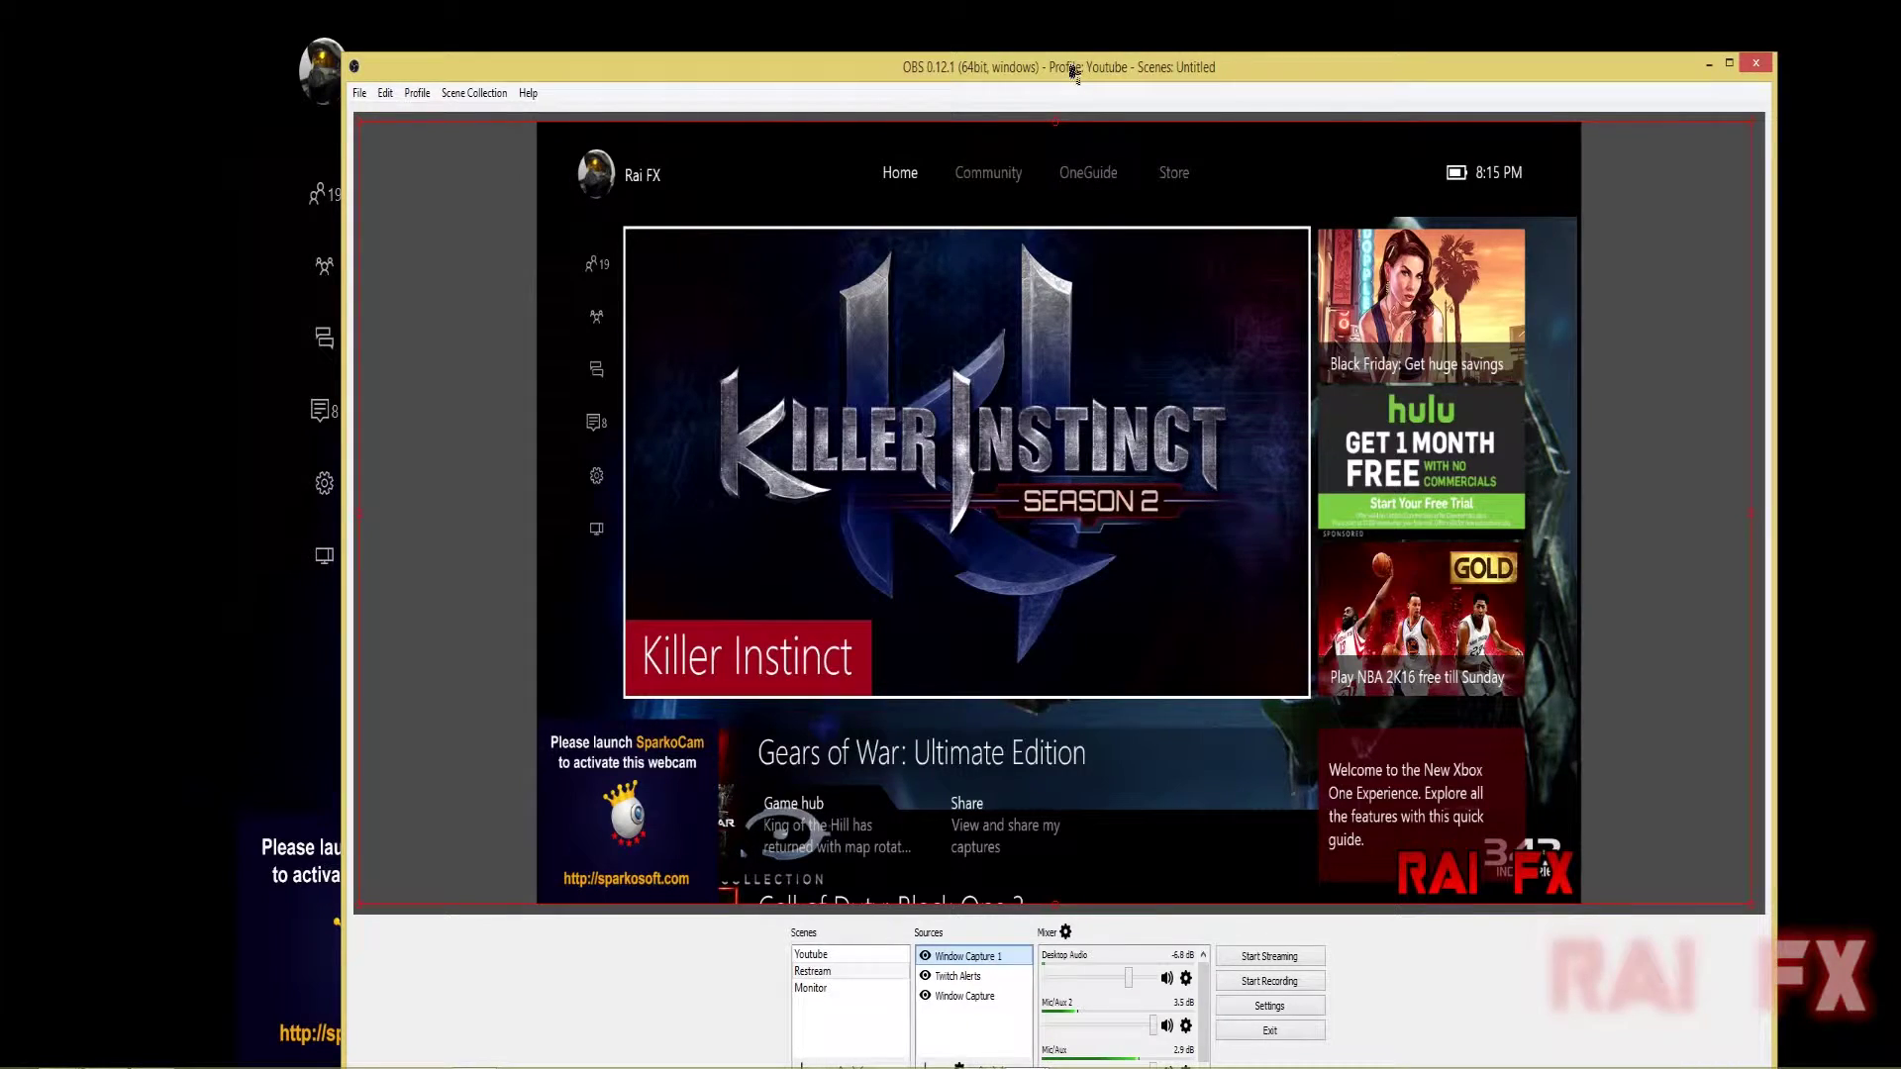
- Drag the Restream OBS window almost entirely off the right screen edge
drag(1076, 70, 1837, 42)
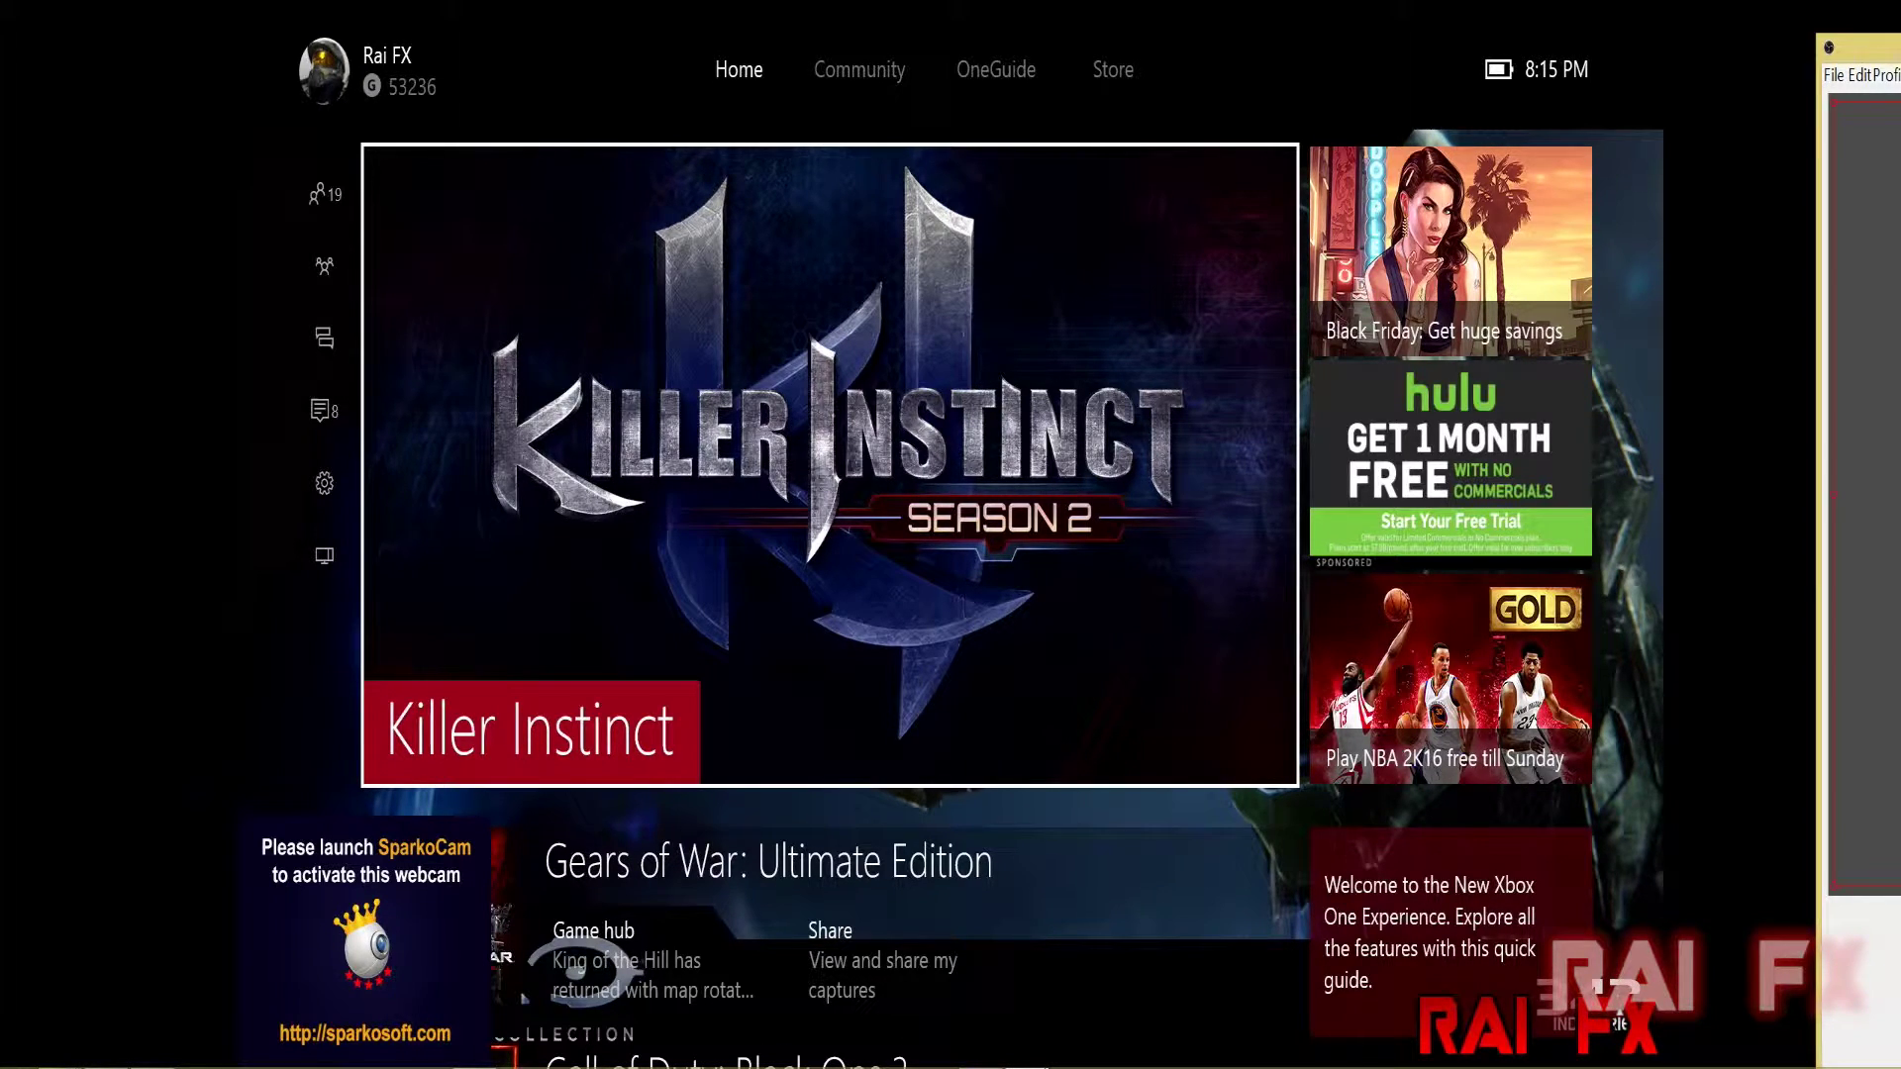
drag(1836, 42, 1890, 44)
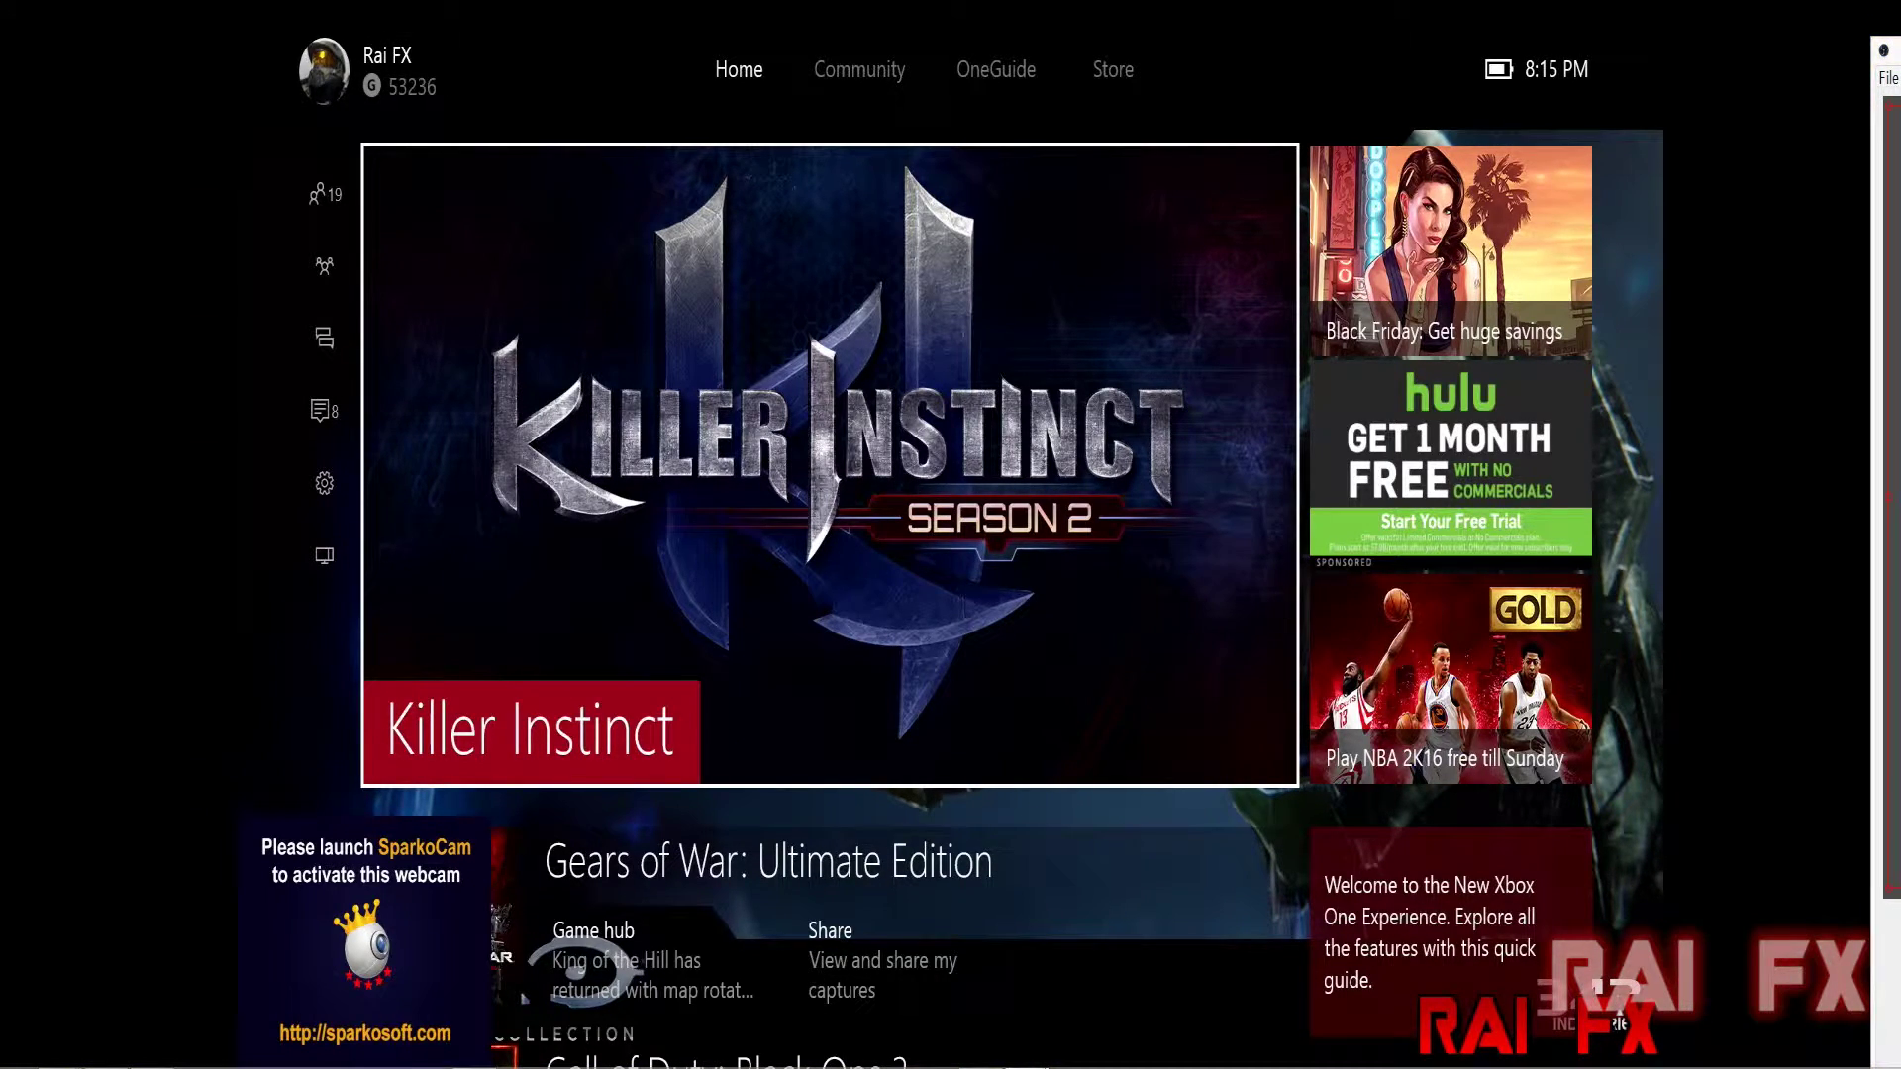
drag(1886, 45, 1892, 30)
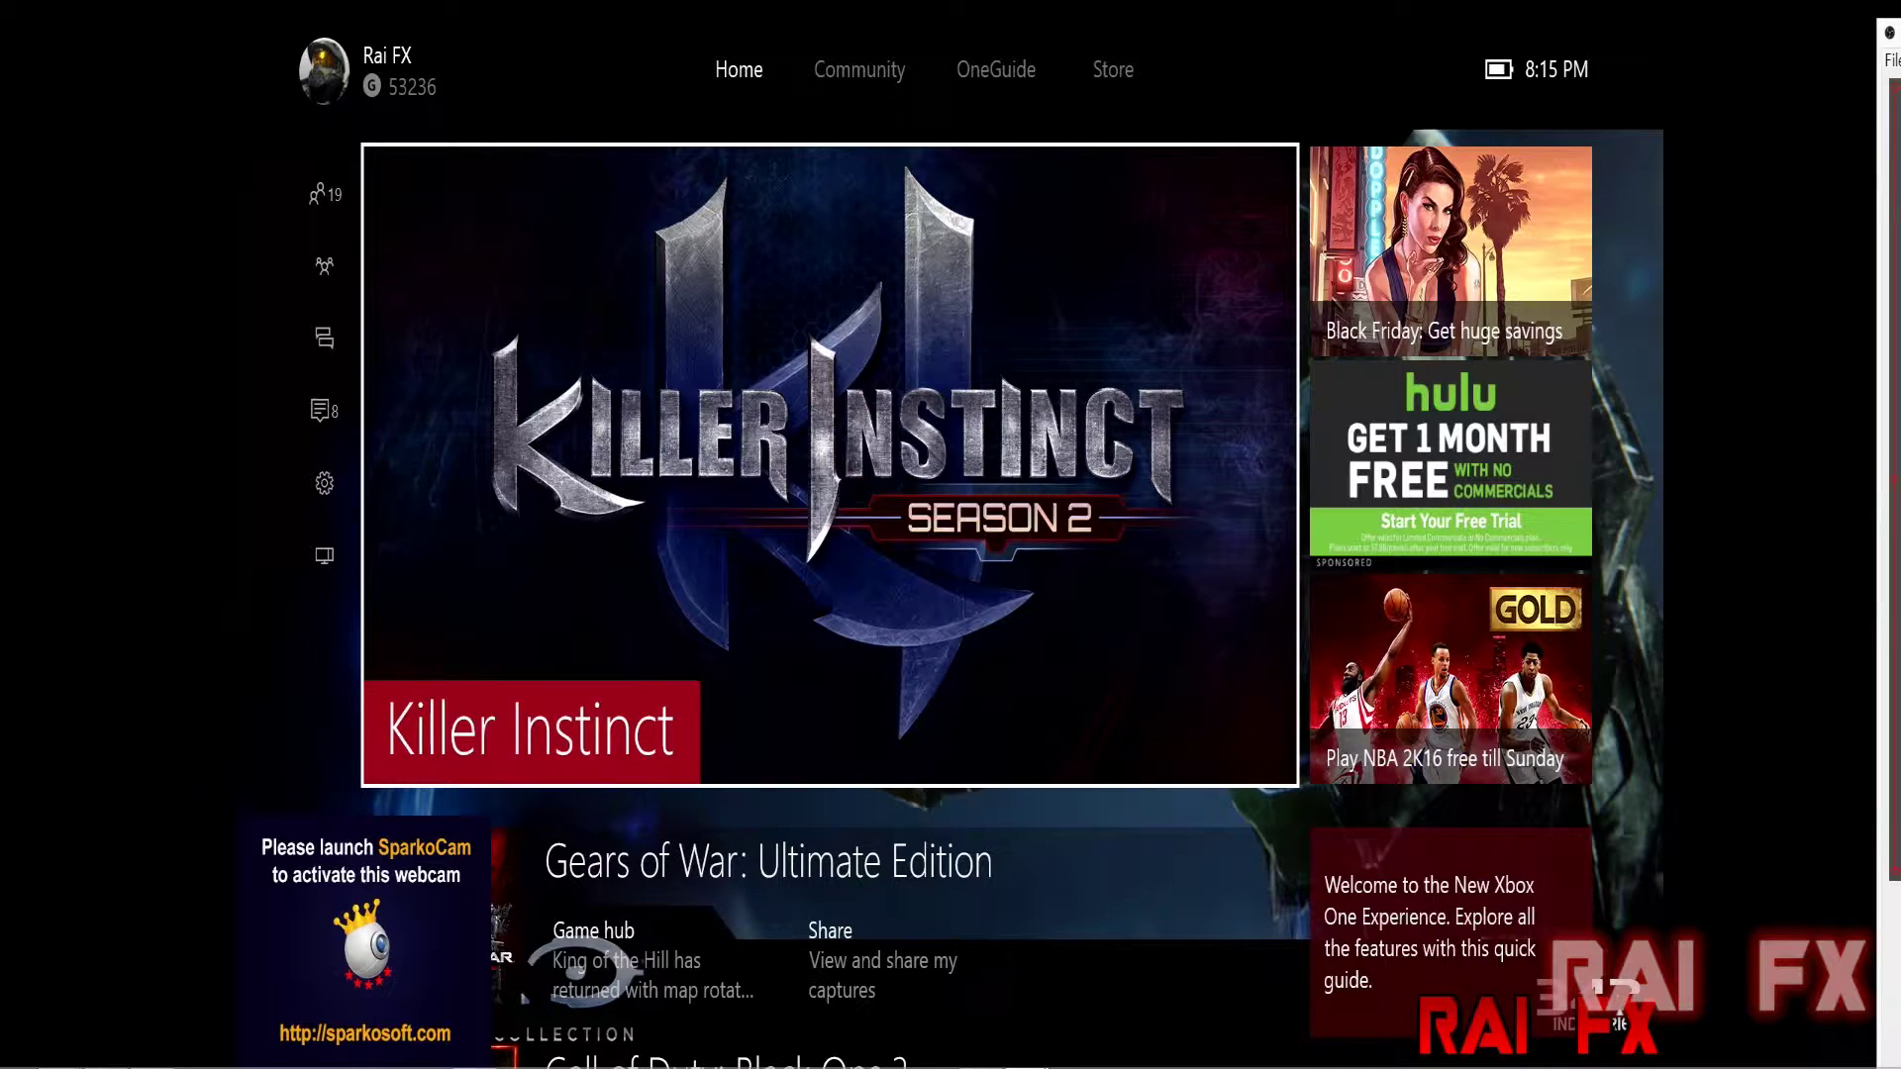